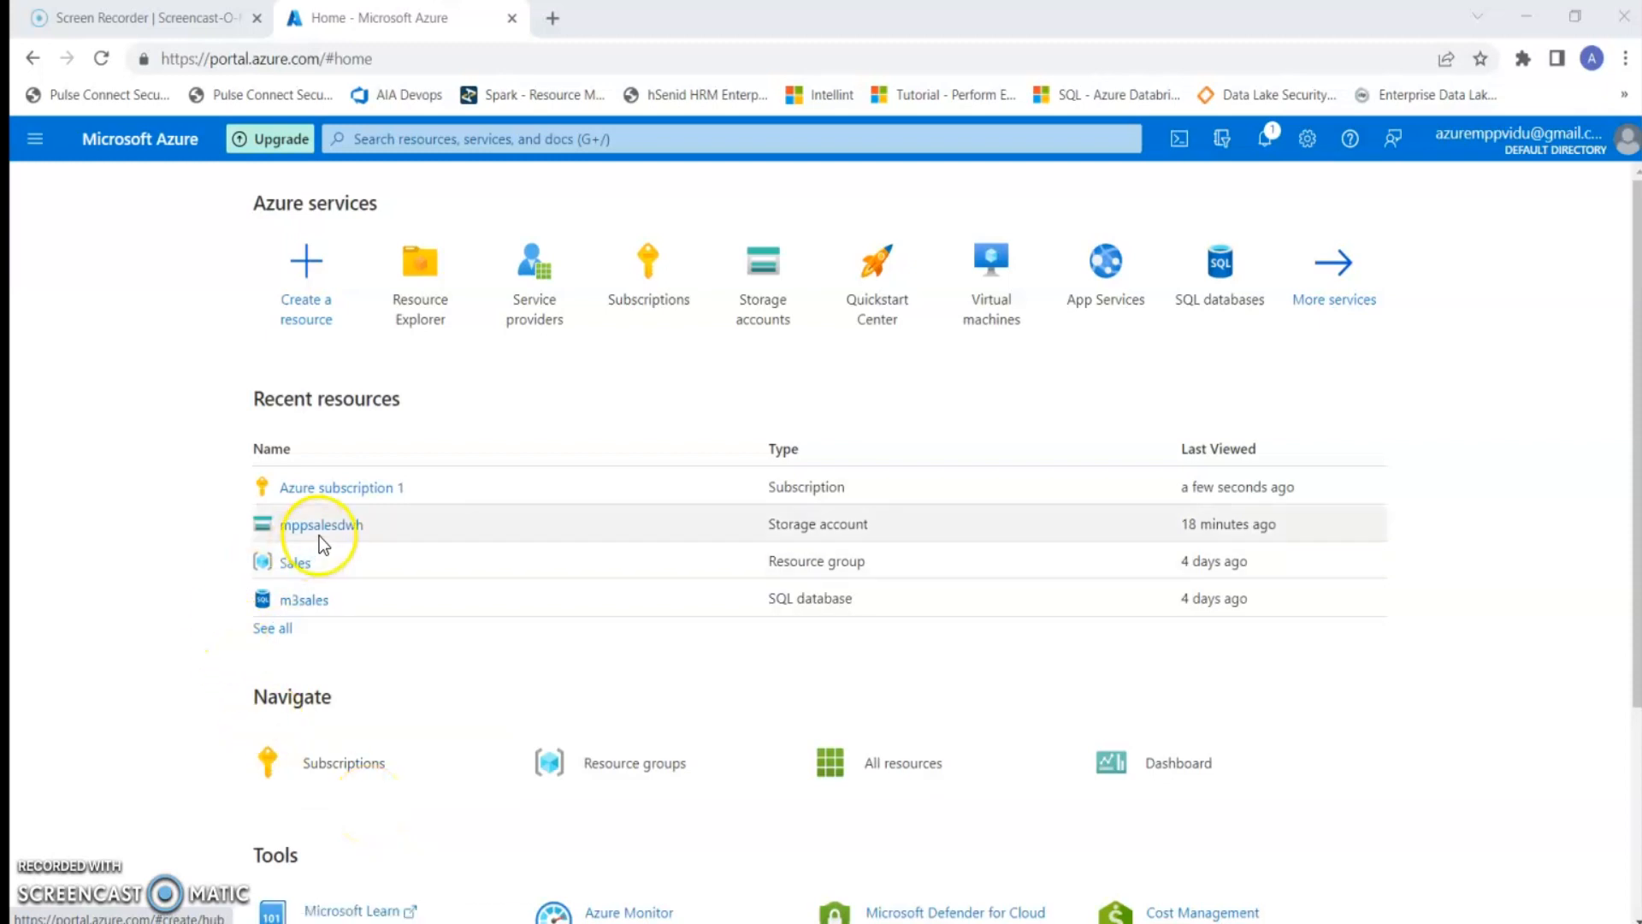
# View the files in the M3DWH folder of the m3salesmpp container in the mppsalesdwh storage account
pyautogui.moveTo(322, 537)
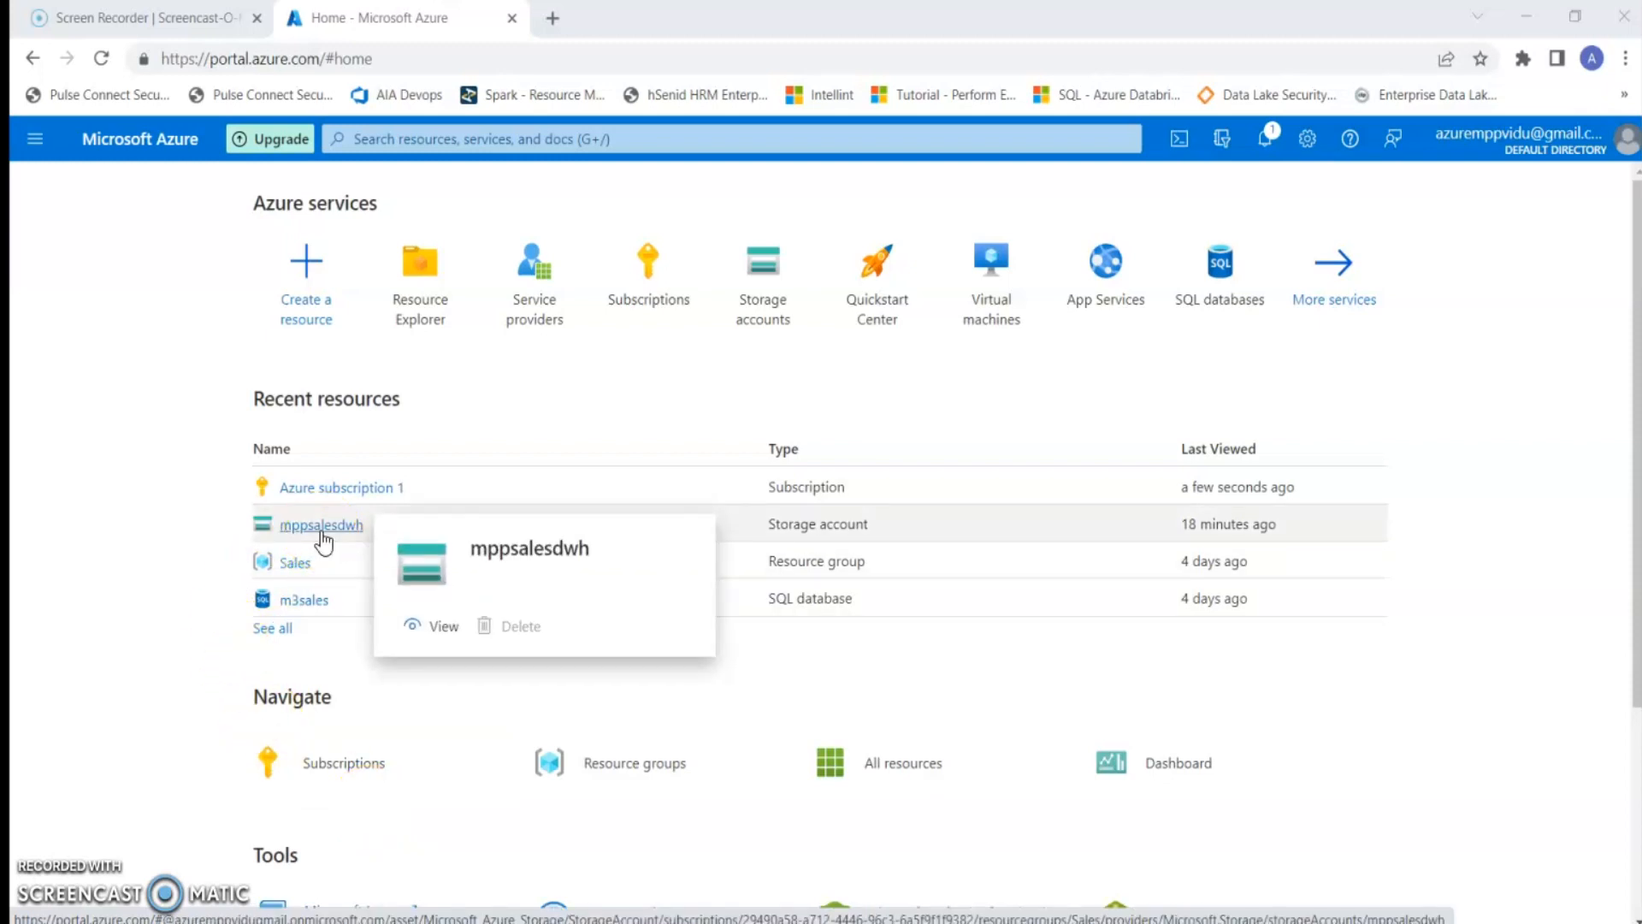
pyautogui.click(323, 534)
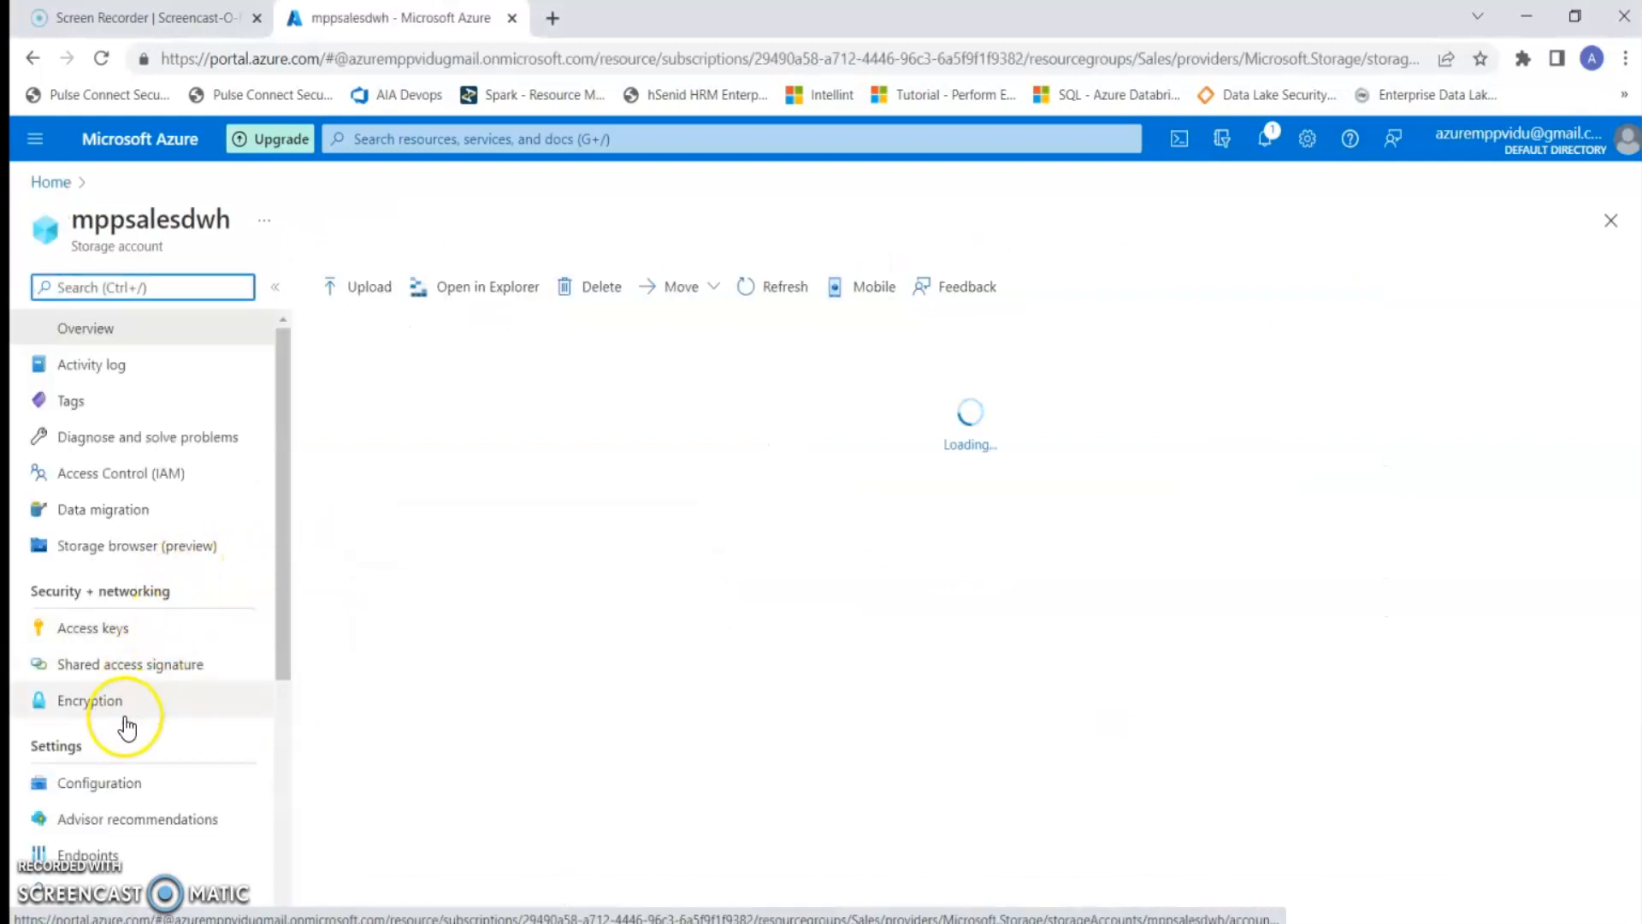
pyautogui.scroll(-1, 111, 748)
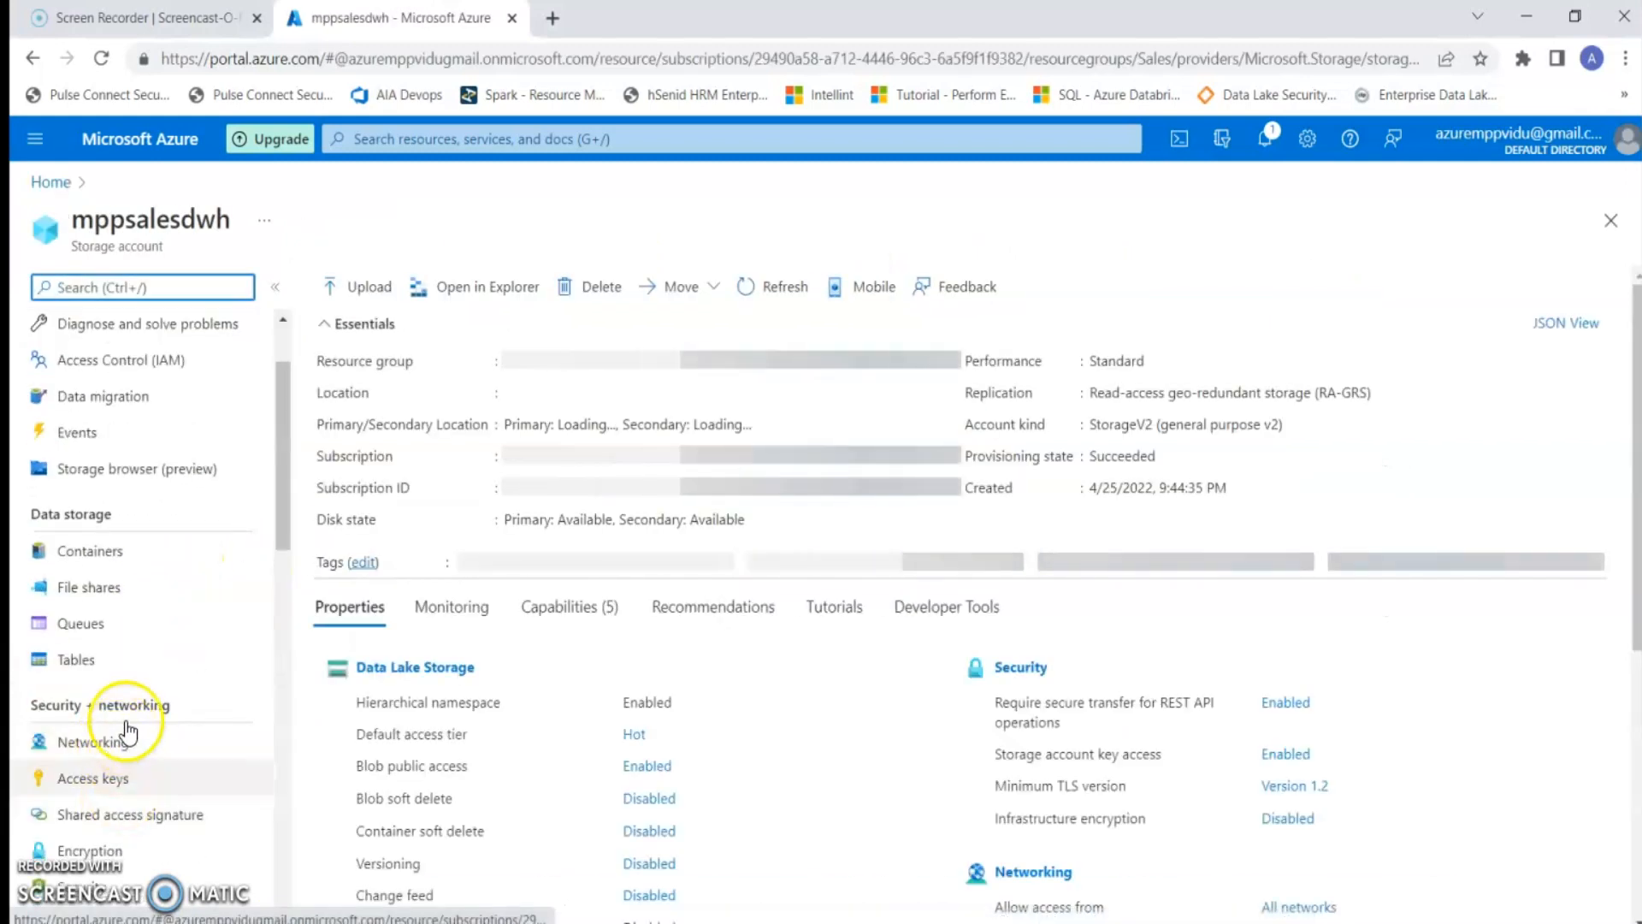
pyautogui.click(115, 560)
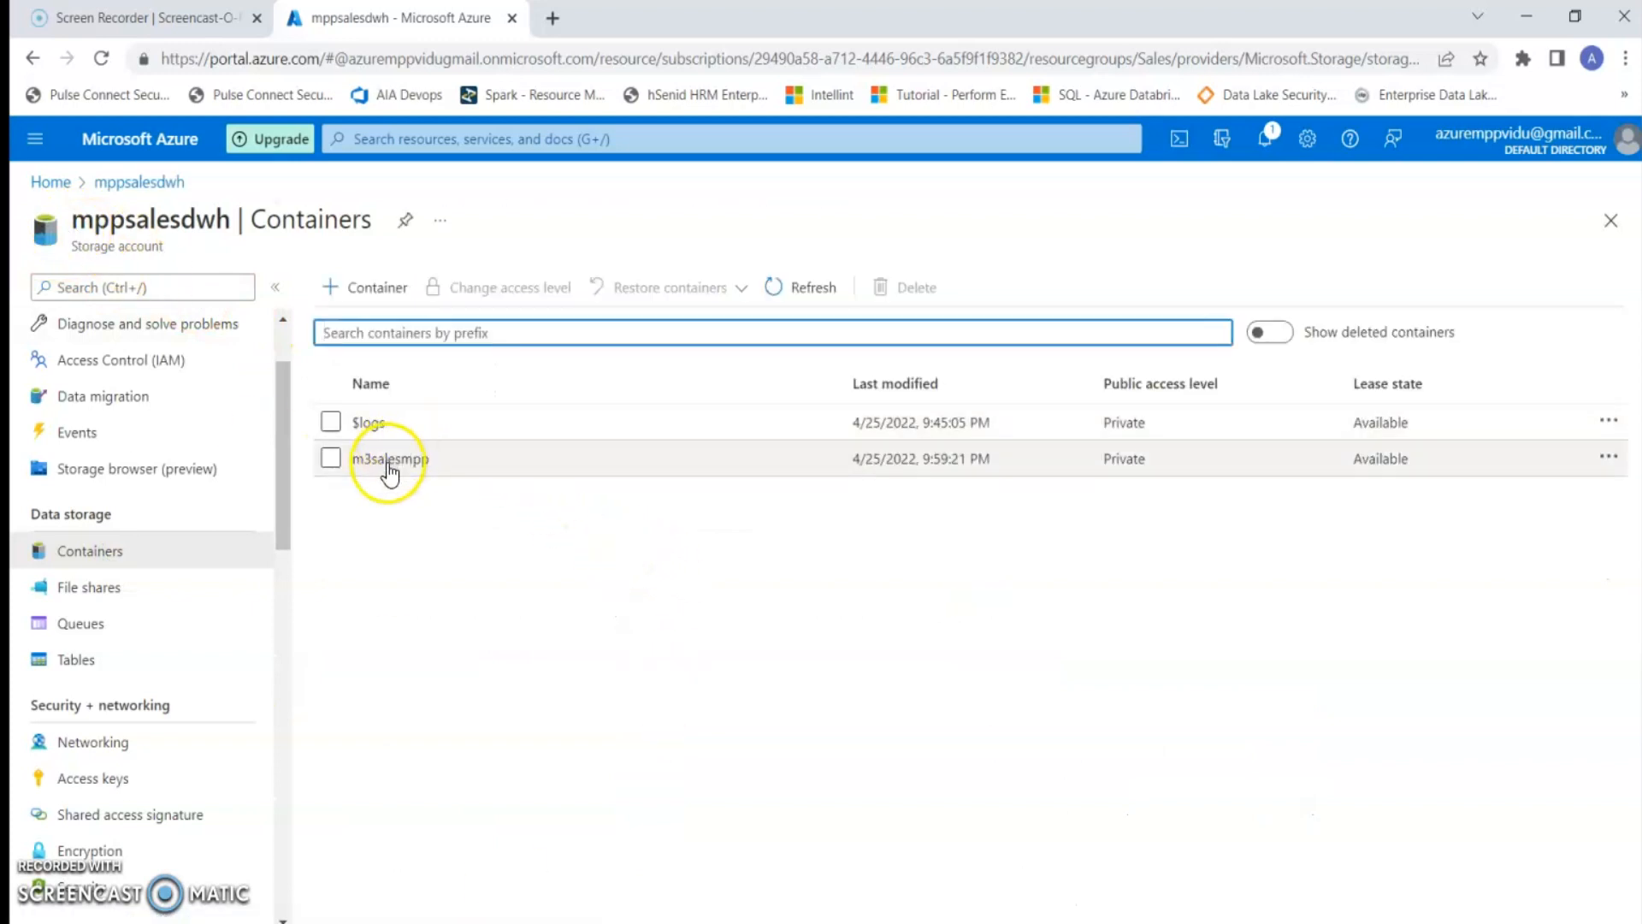
pyautogui.click(398, 467)
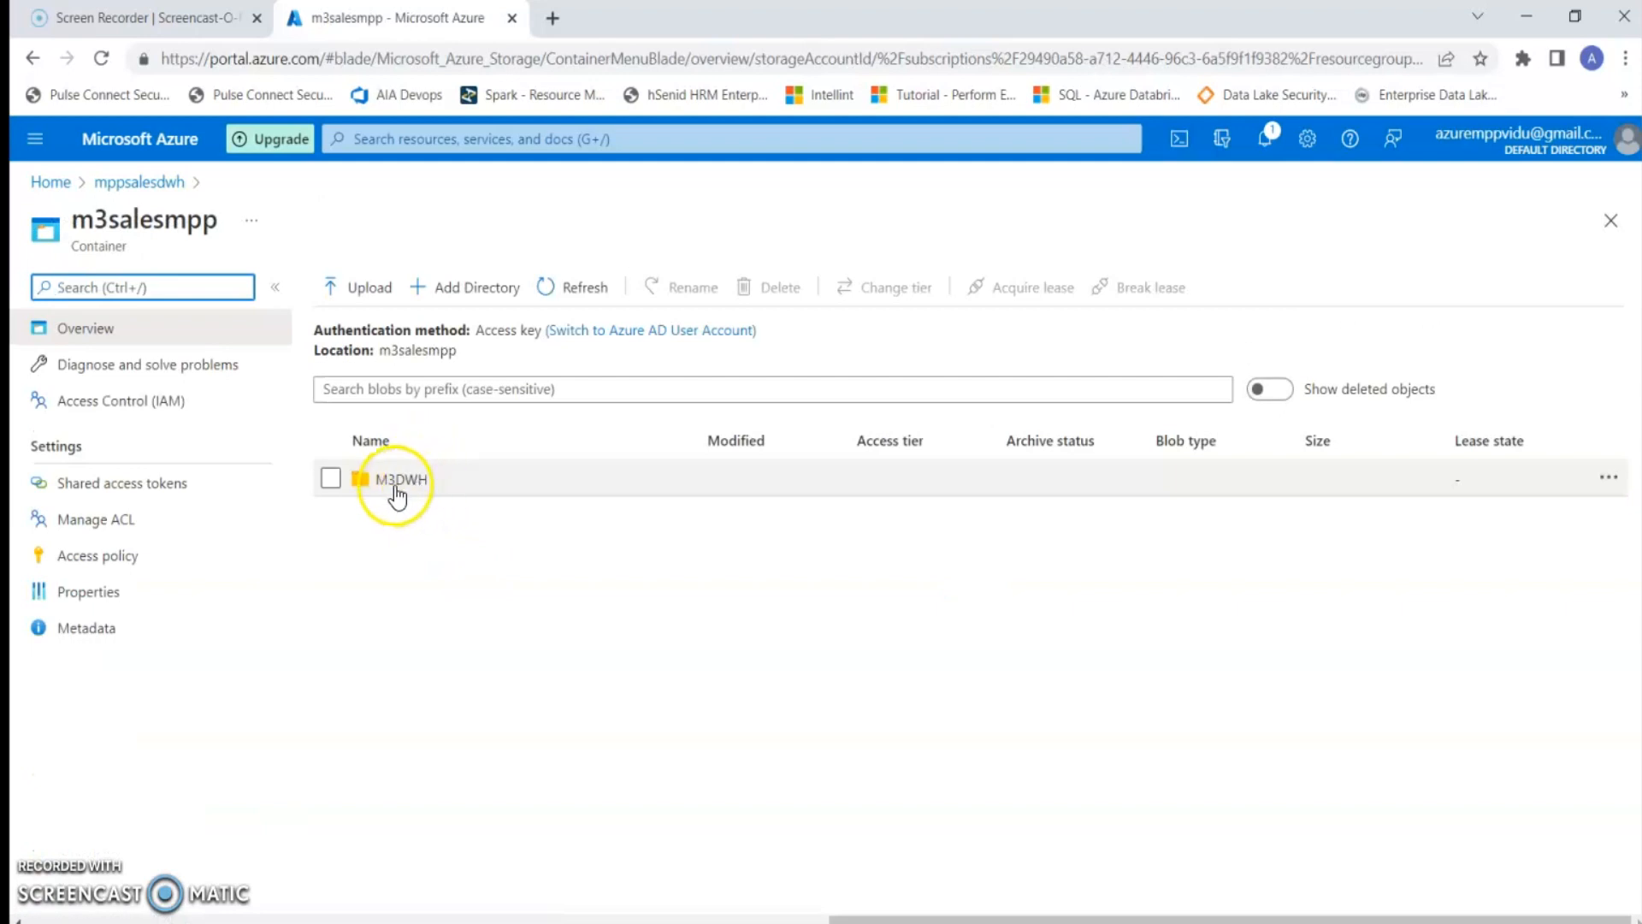
pyautogui.click(395, 484)
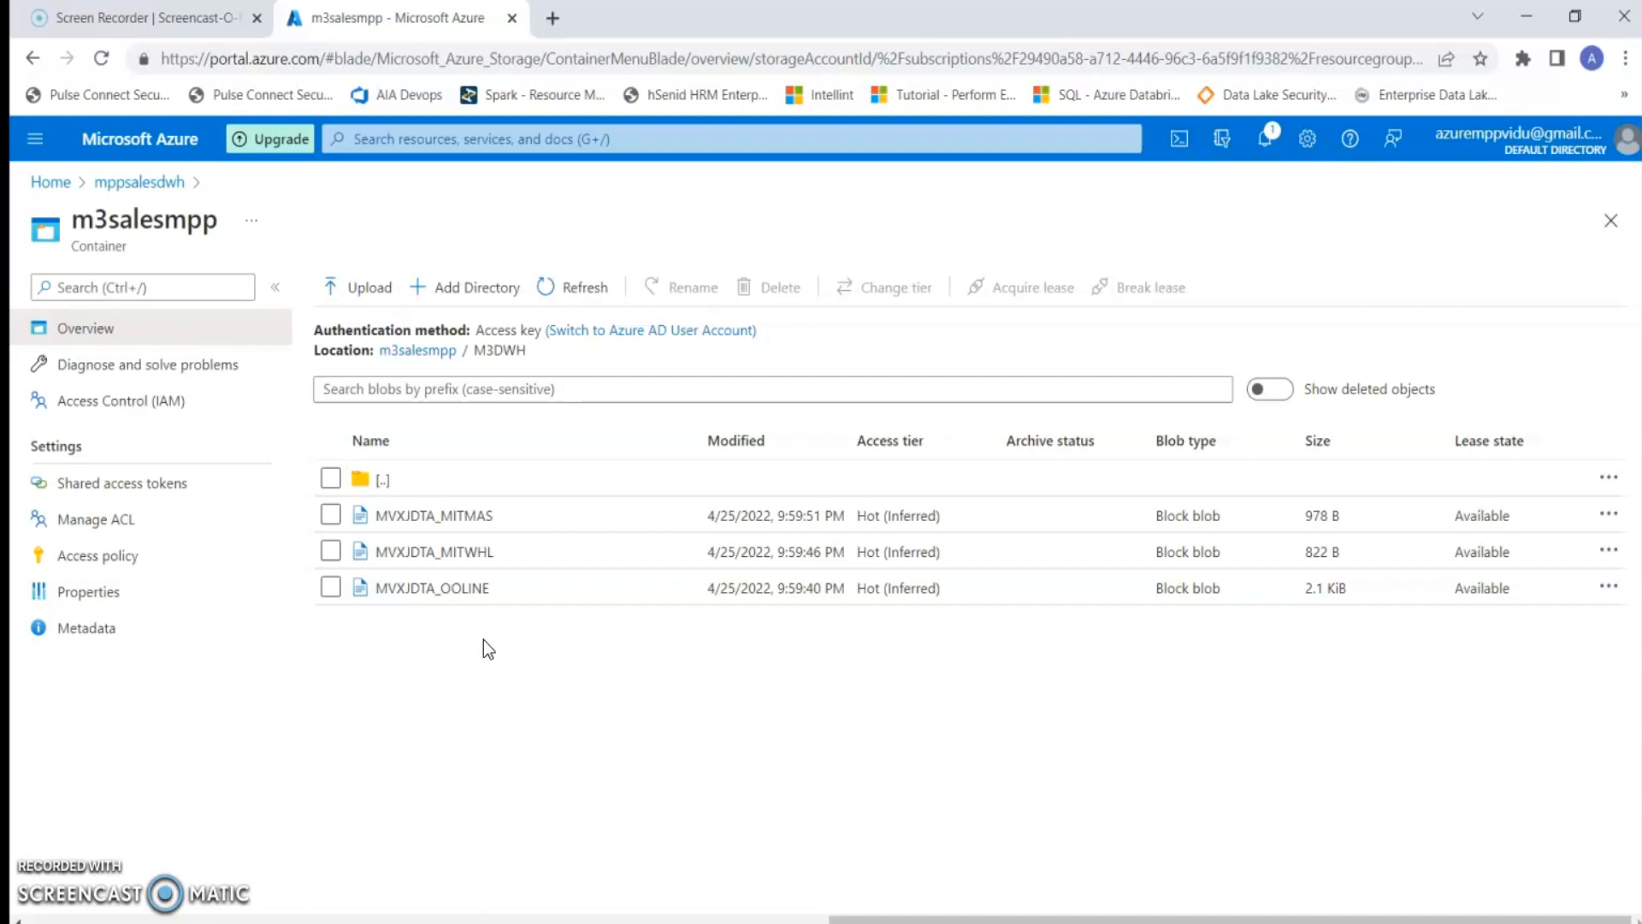
# Find Azure Synapse Analytics among the resources that can be created and start creating a workspace
pyautogui.click(62, 185)
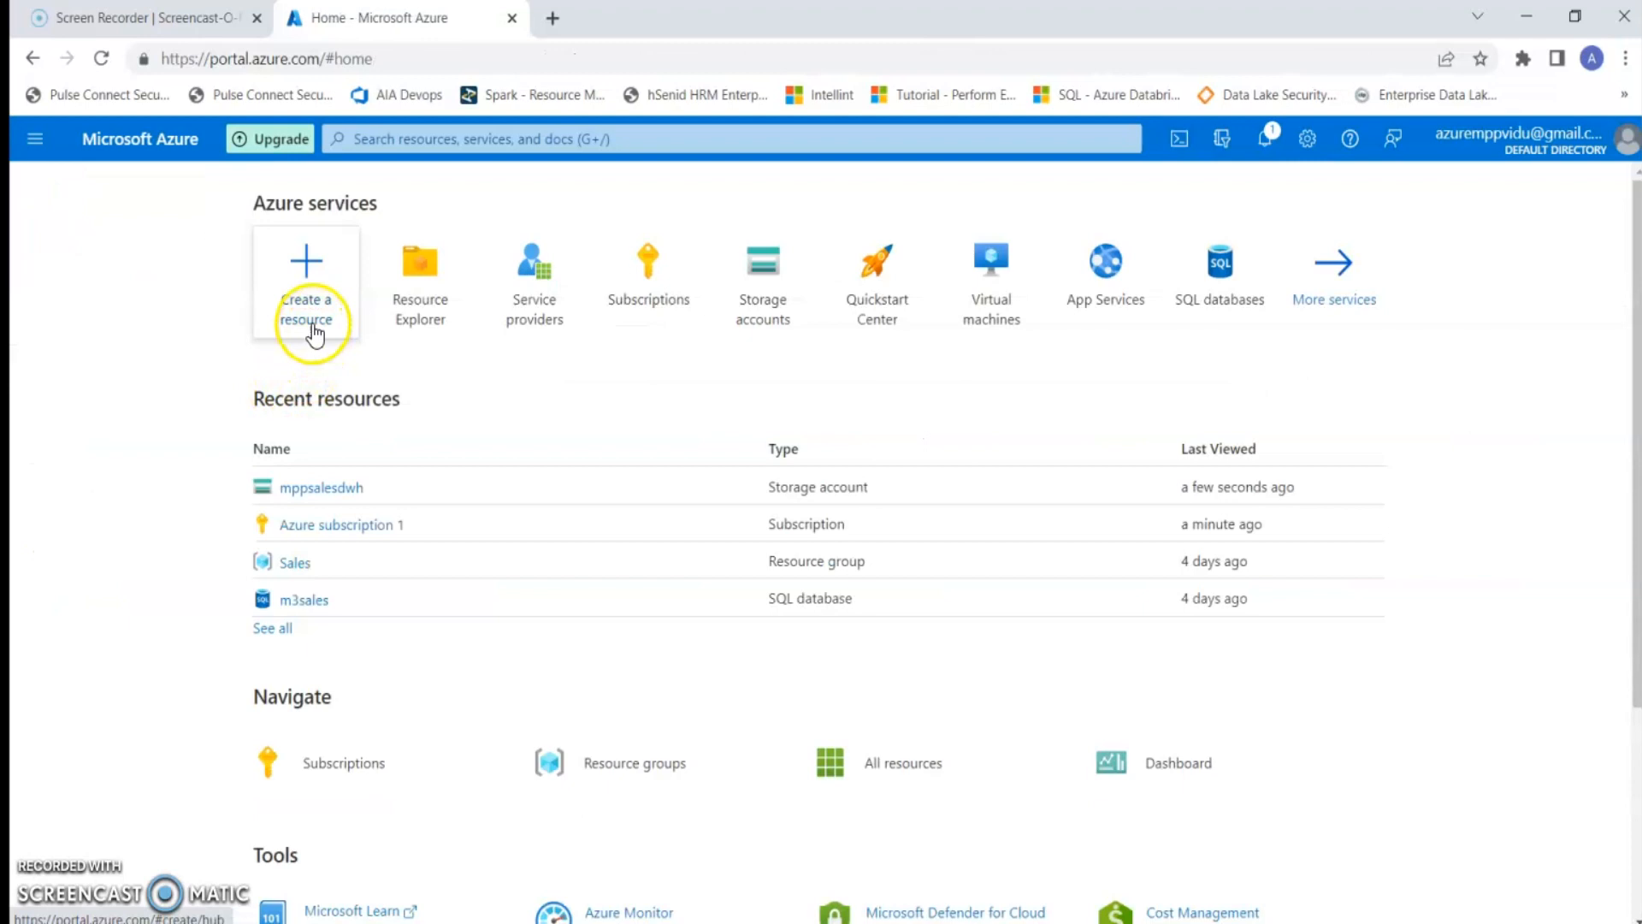
pyautogui.click(314, 328)
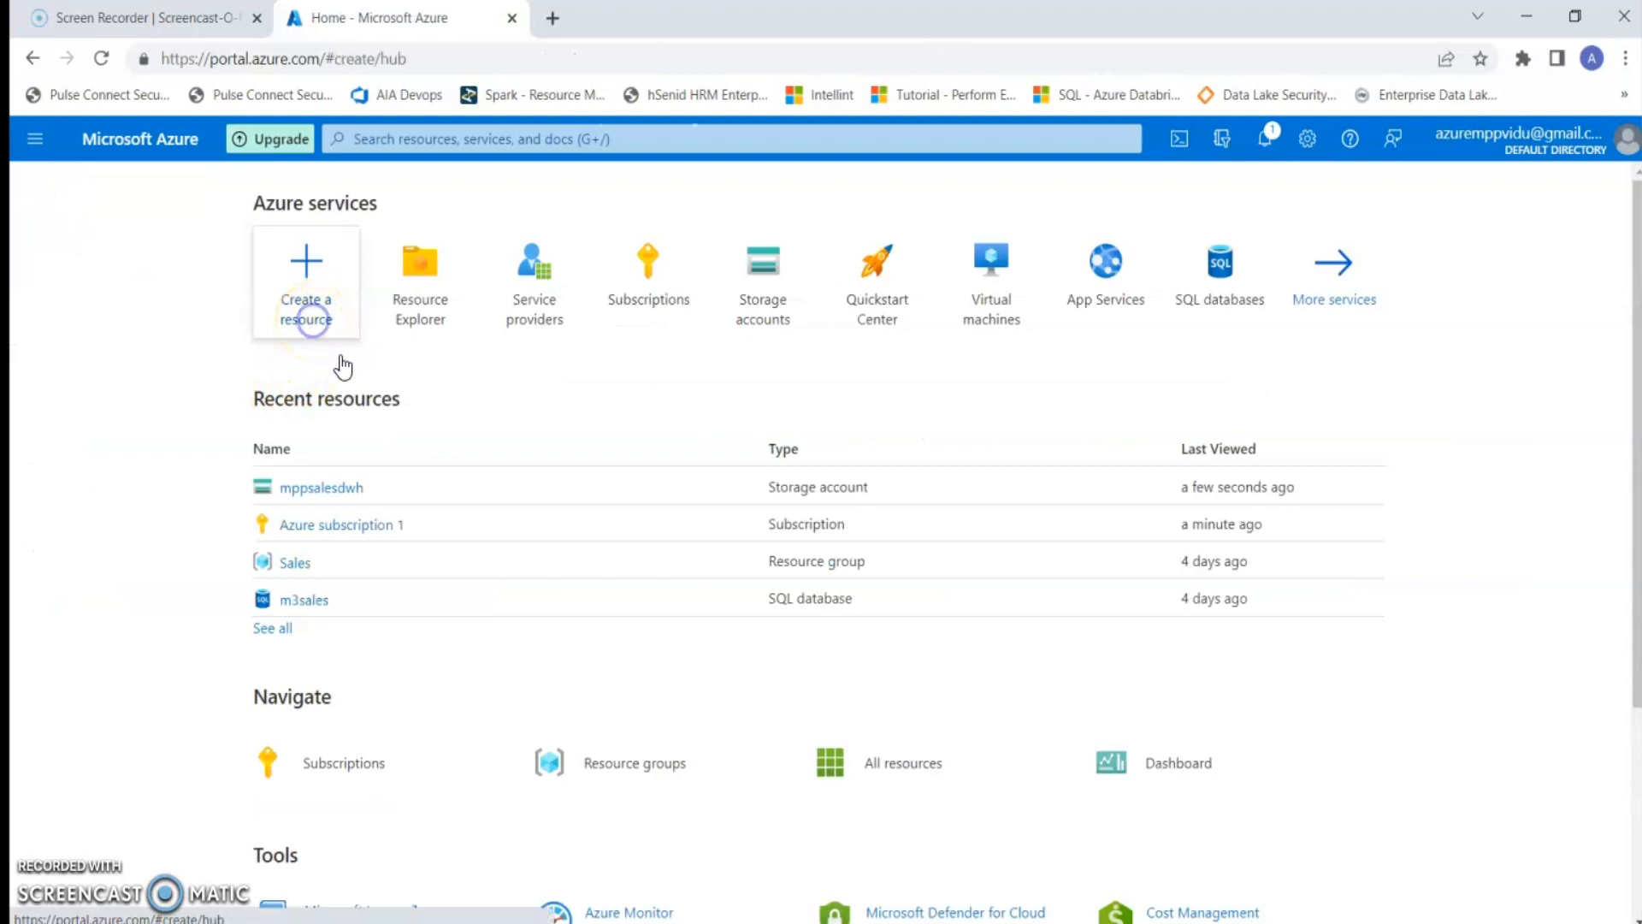
pyautogui.write('Syn')
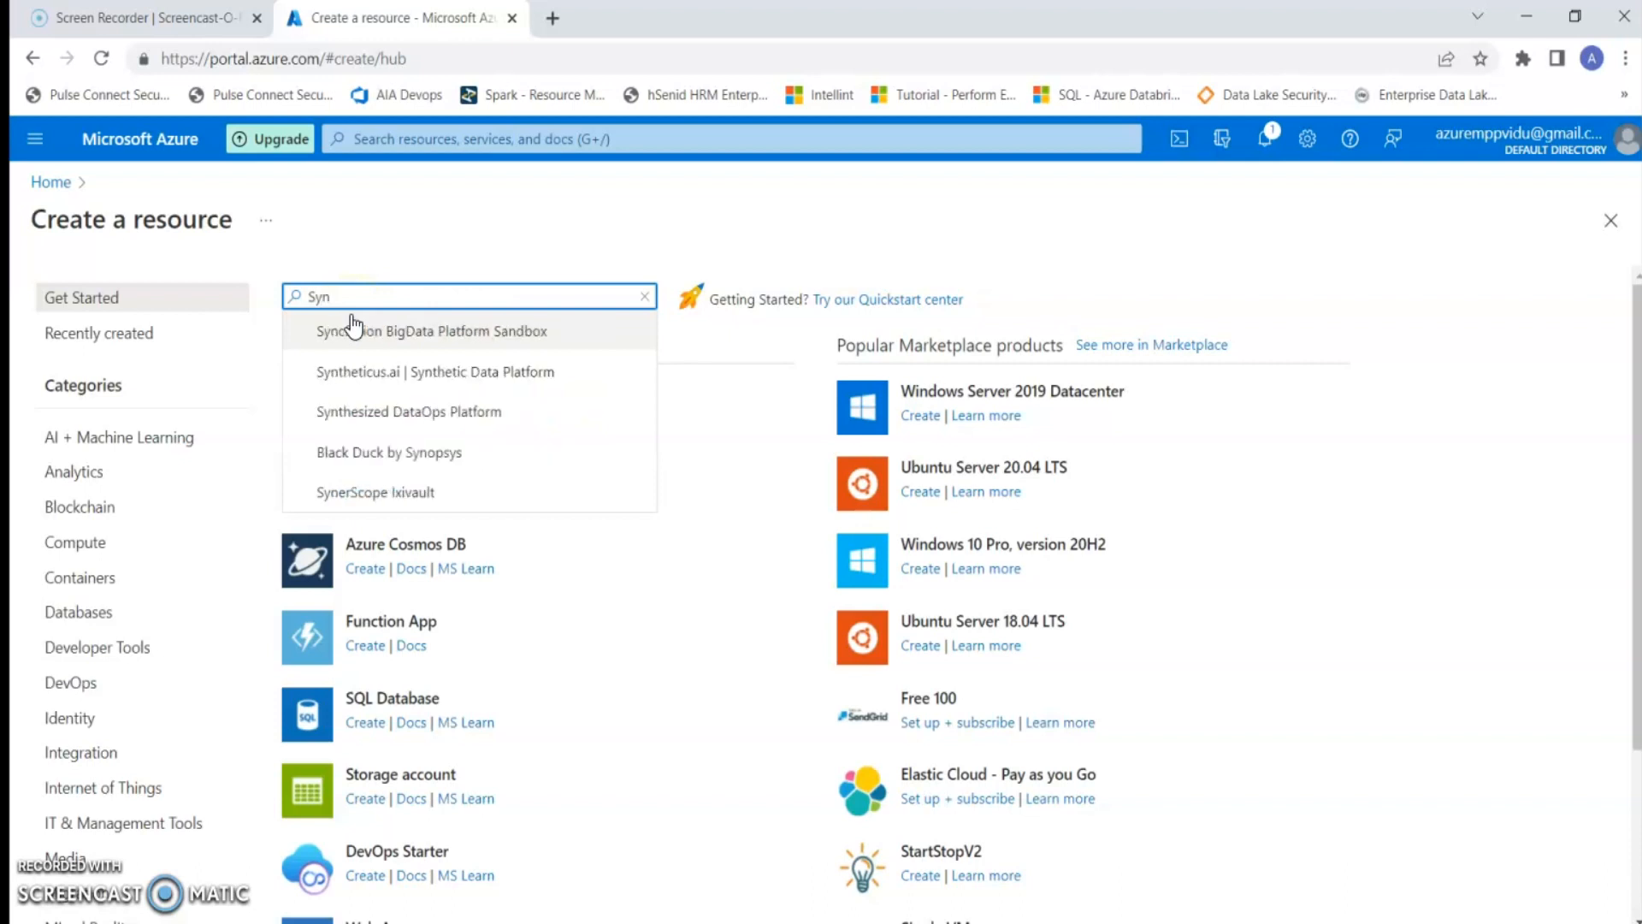
pyautogui.write('a')
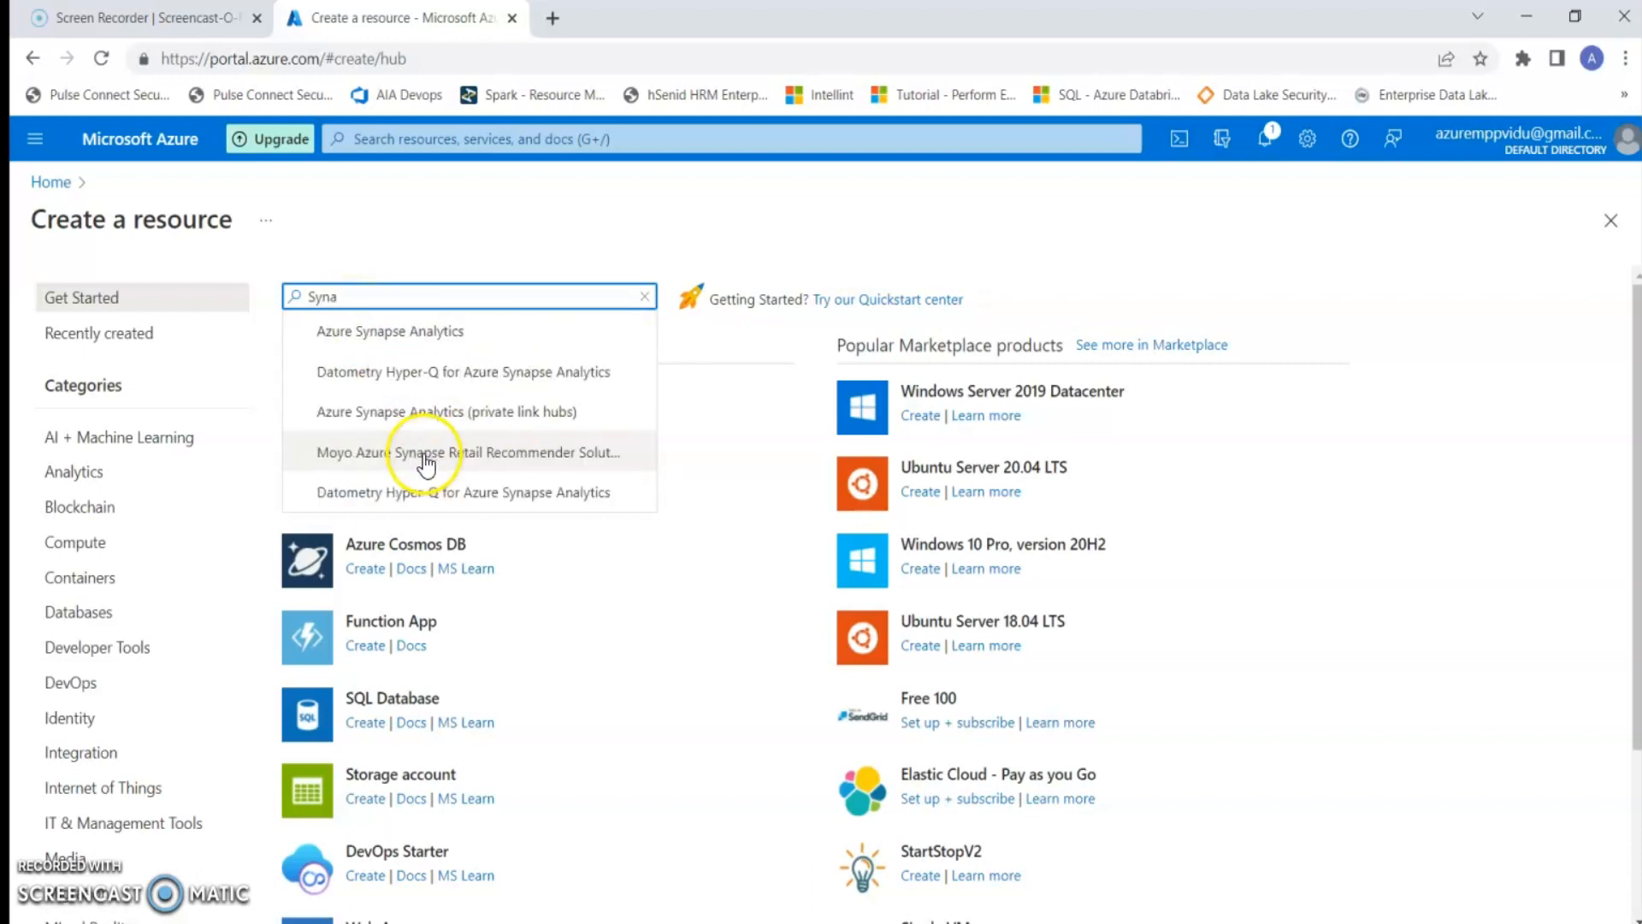
pyautogui.click(416, 335)
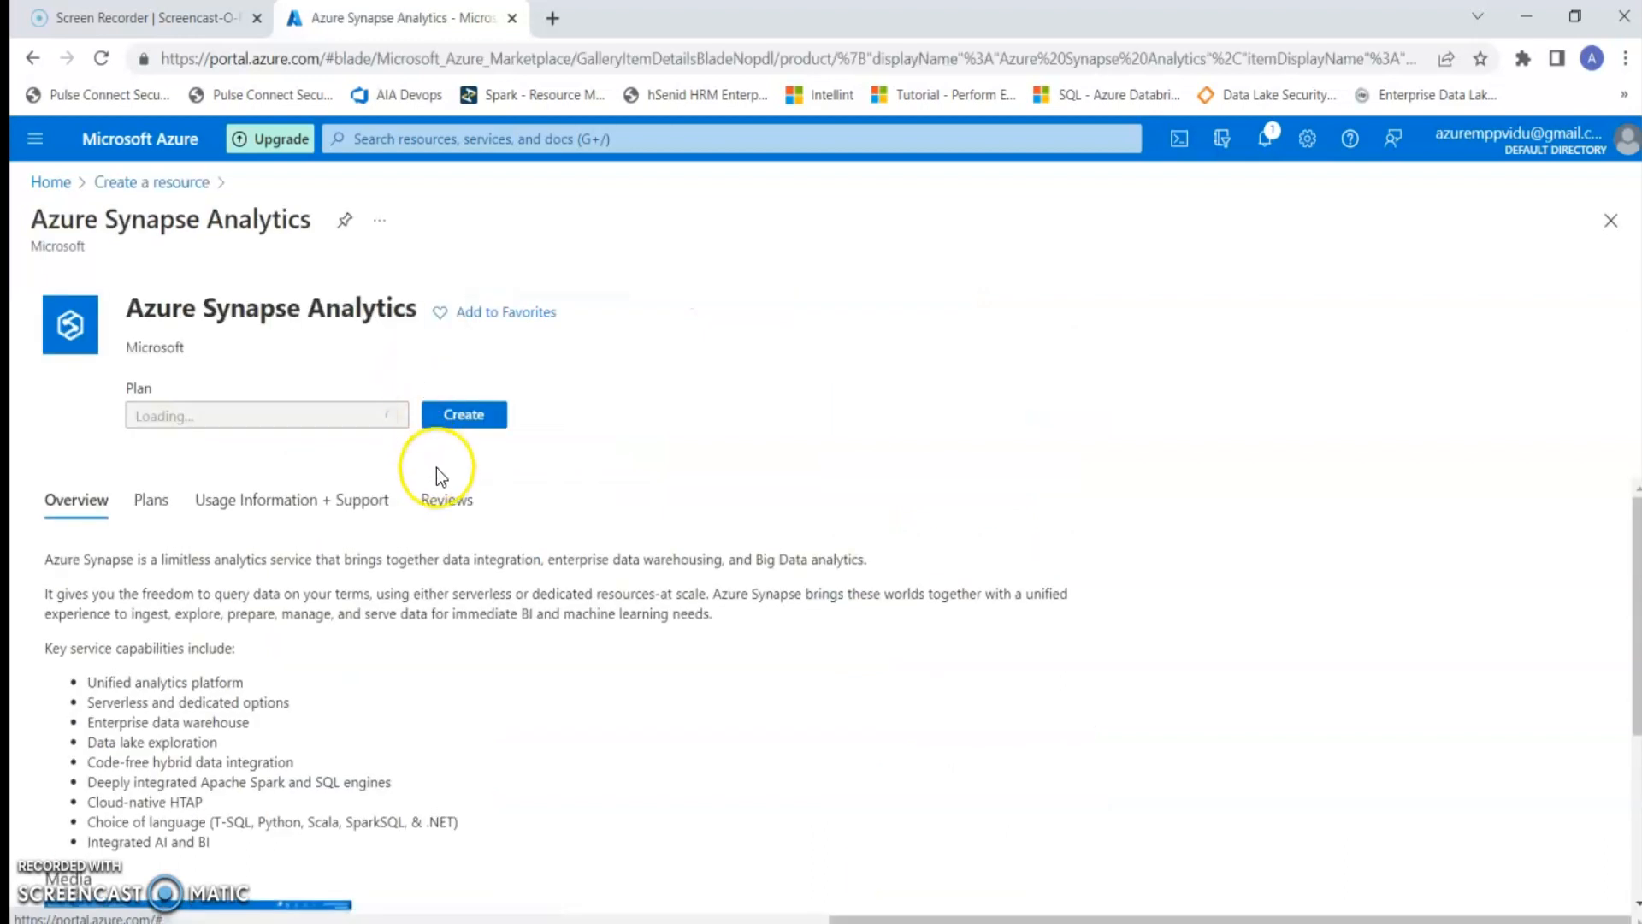
pyautogui.click(458, 457)
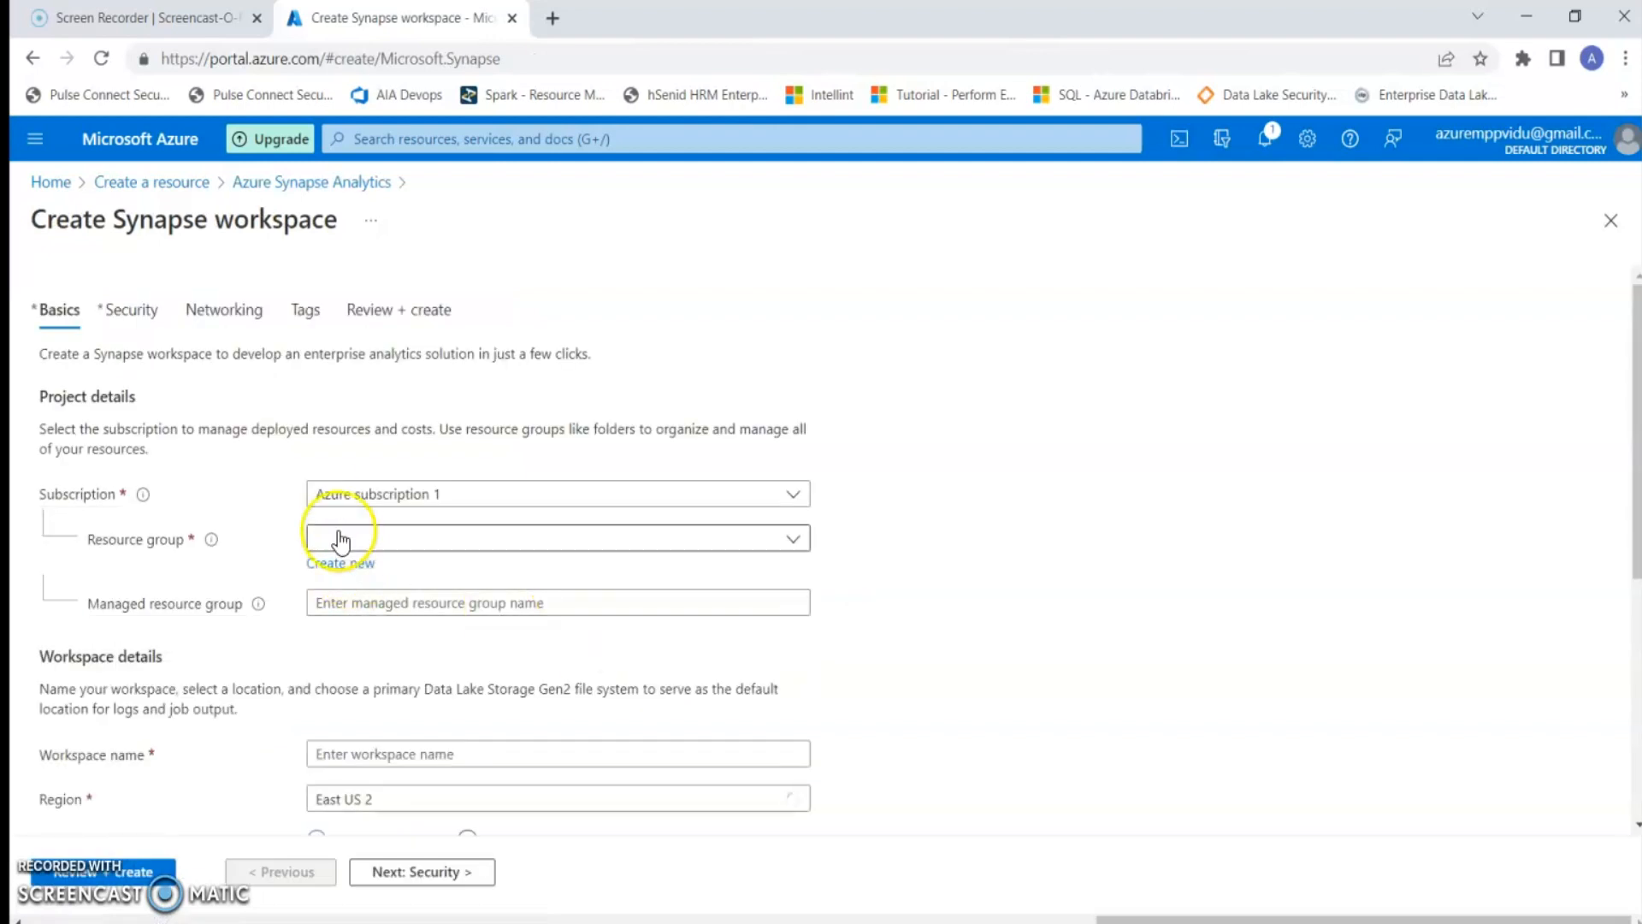
# Try to set up the Synapse workspace with Azure subscription 1, the Sales resource group and the workspace name mpp-m3
pyautogui.click(400, 494)
pyautogui.click(402, 493)
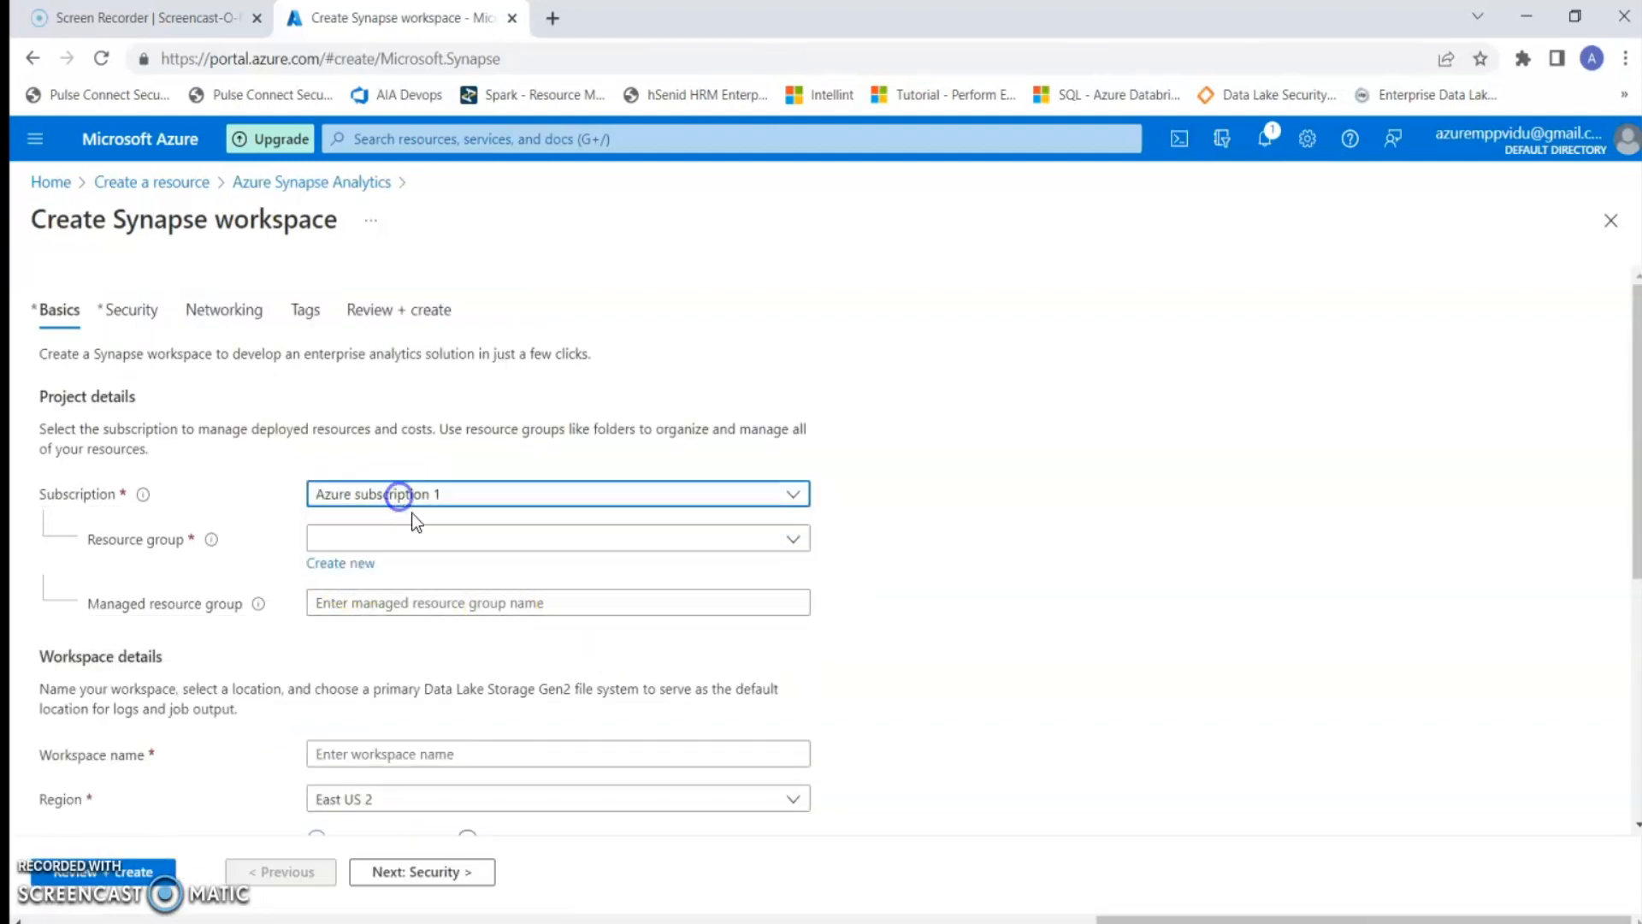
pyautogui.click(333, 539)
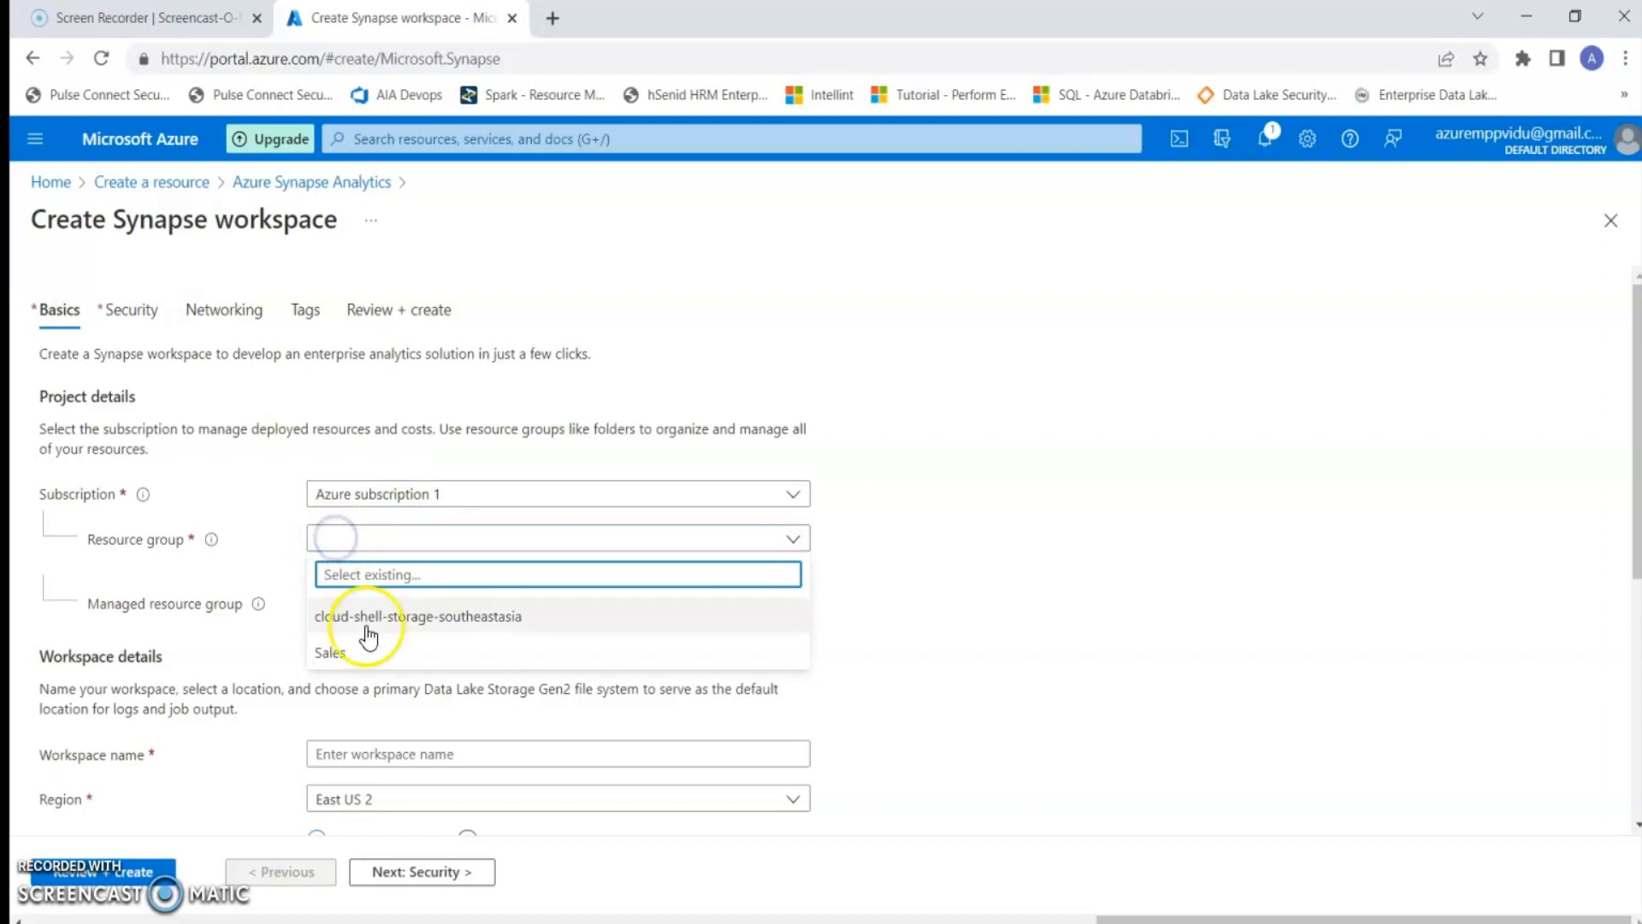
pyautogui.click(373, 661)
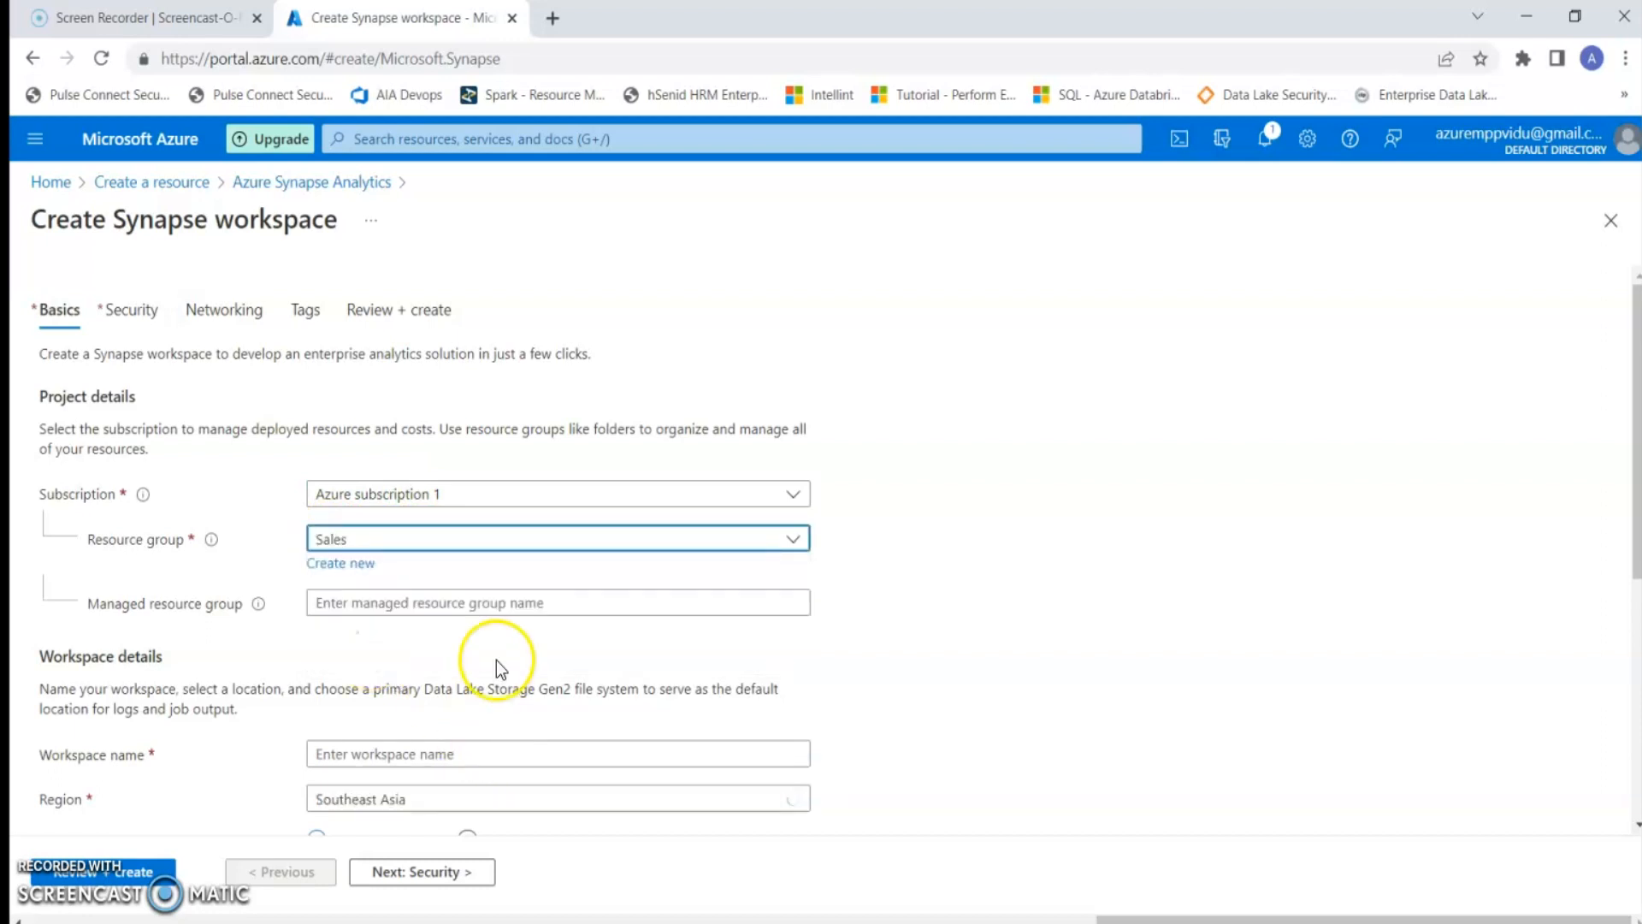
pyautogui.scroll(-1, 496, 660)
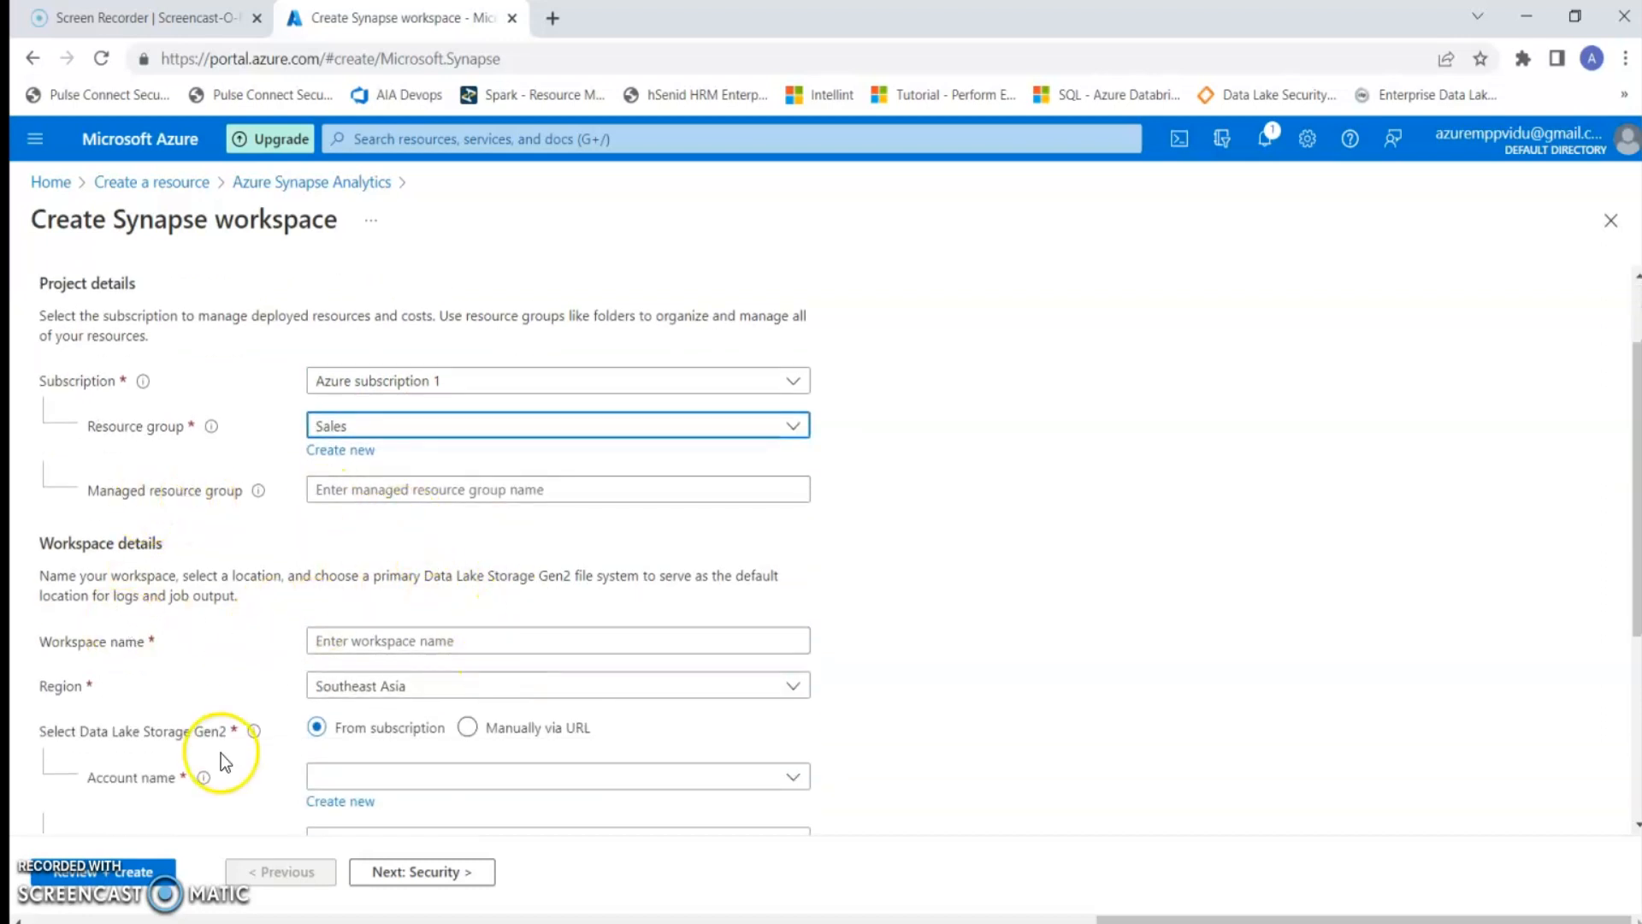
pyautogui.click(363, 641)
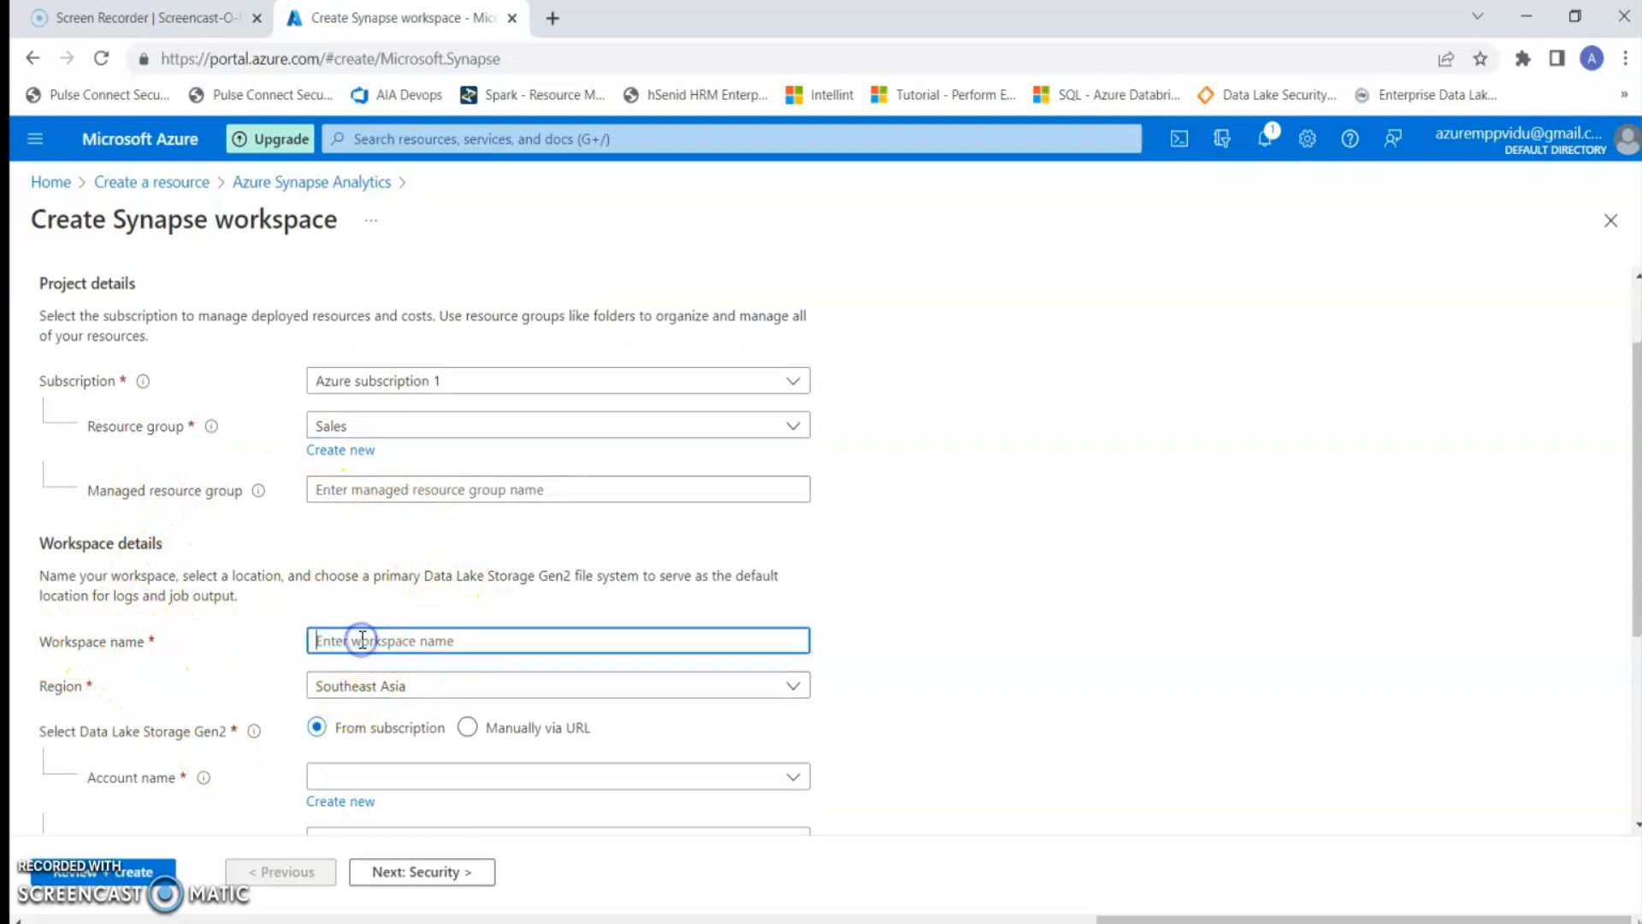
pyautogui.write('mpp-m3')
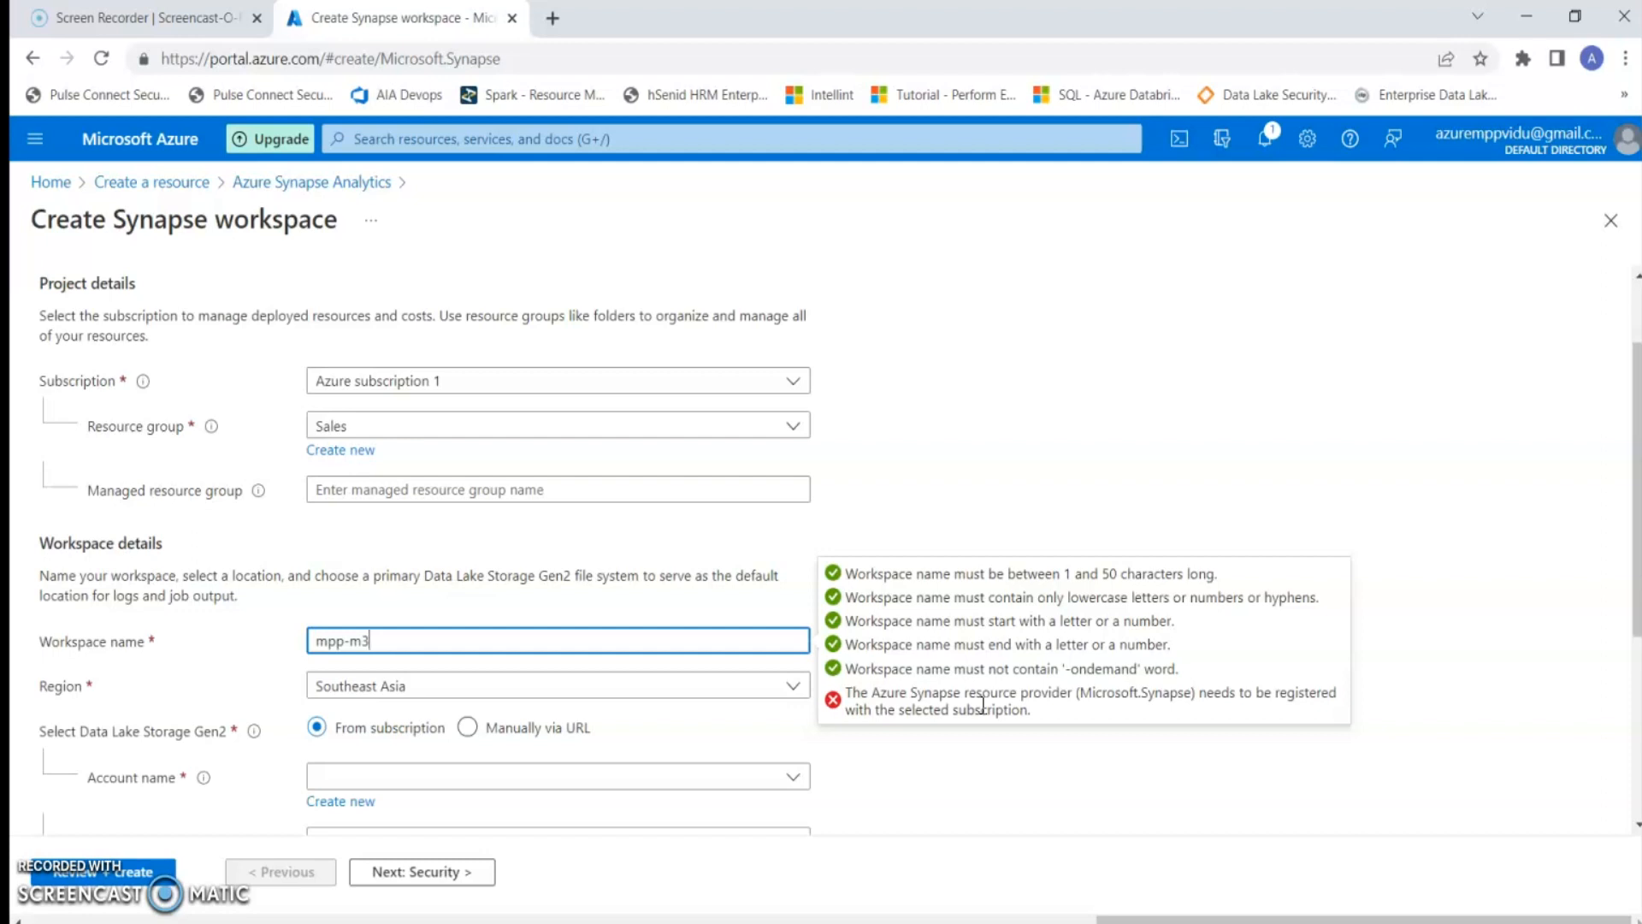
# Leave the workspace form and open the resource providers of Azure subscription 1
pyautogui.click(62, 183)
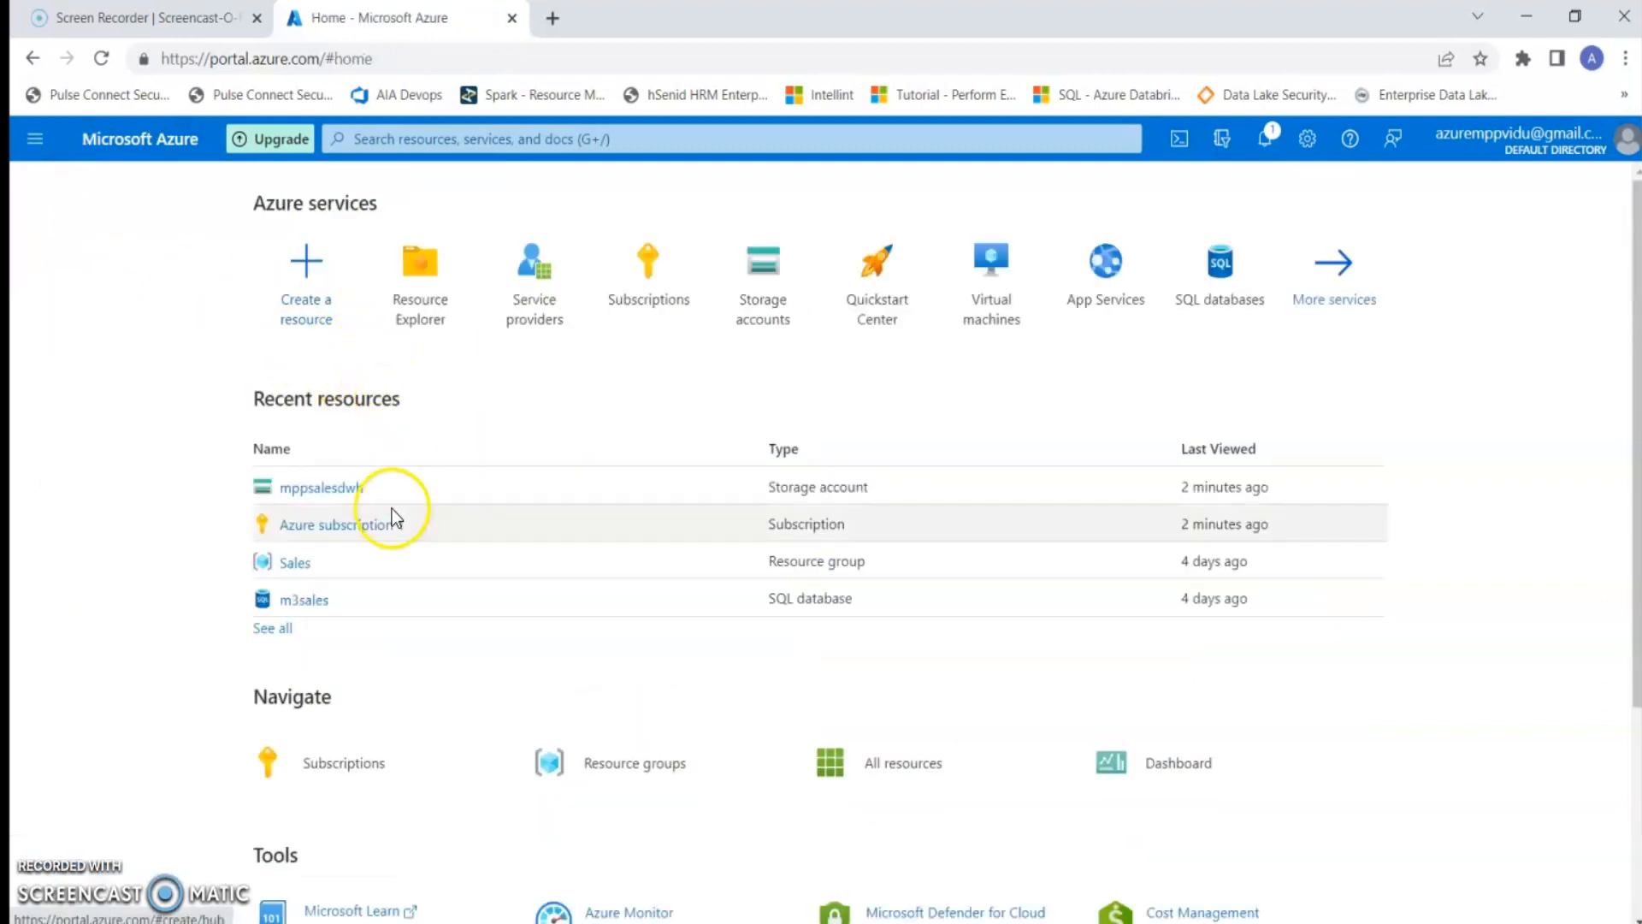
pyautogui.click(347, 526)
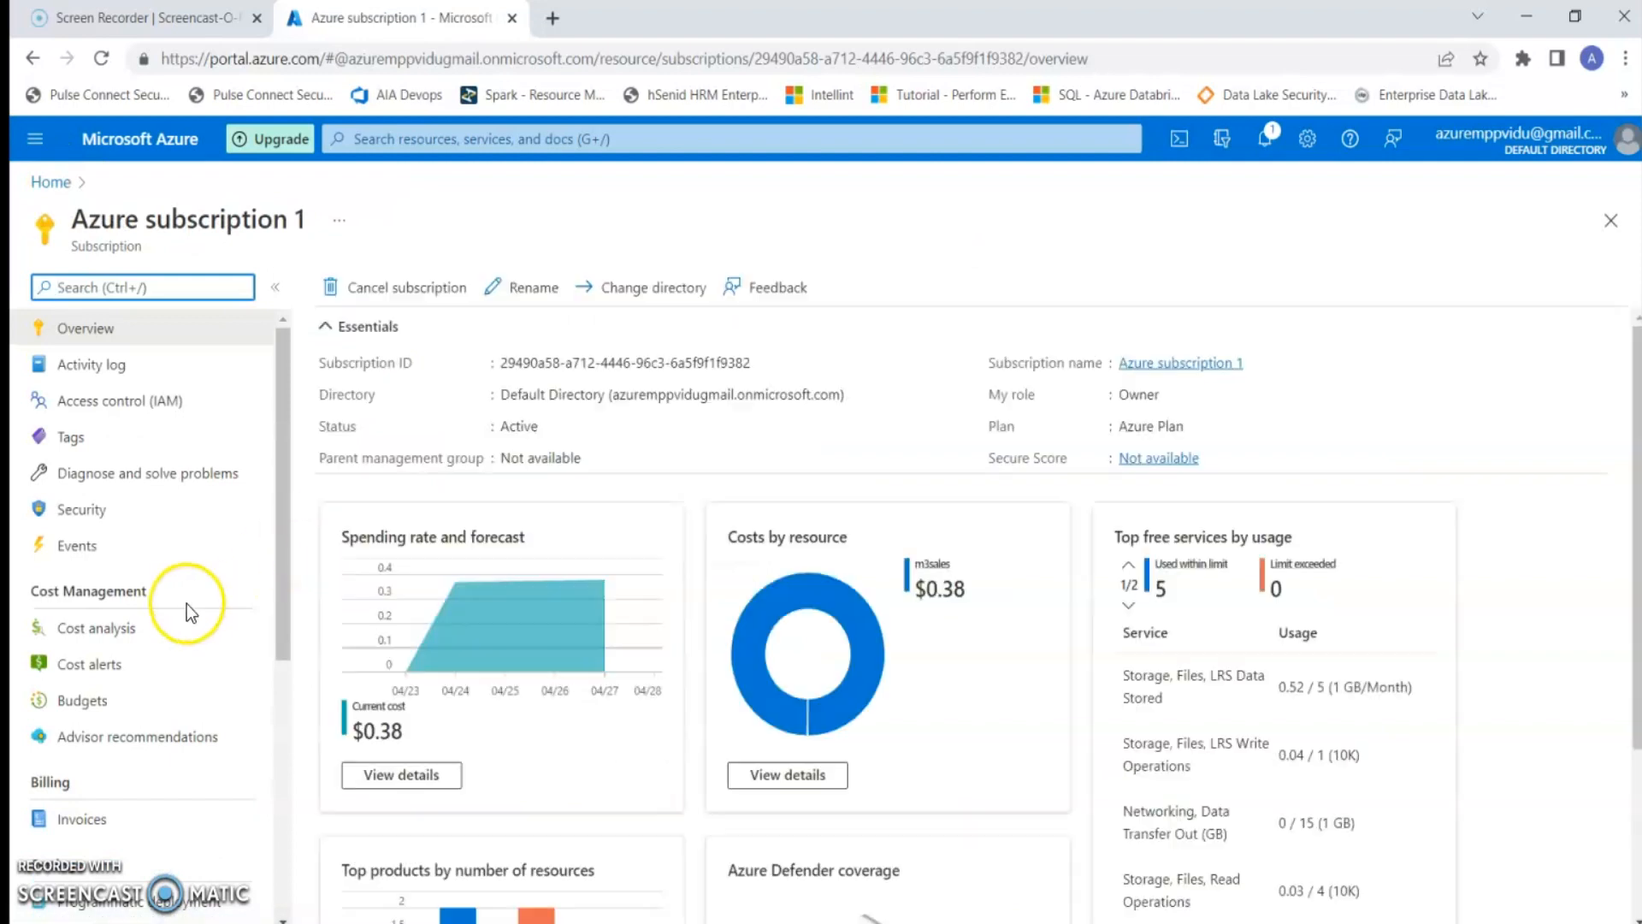
pyautogui.scroll(-5, 186, 604)
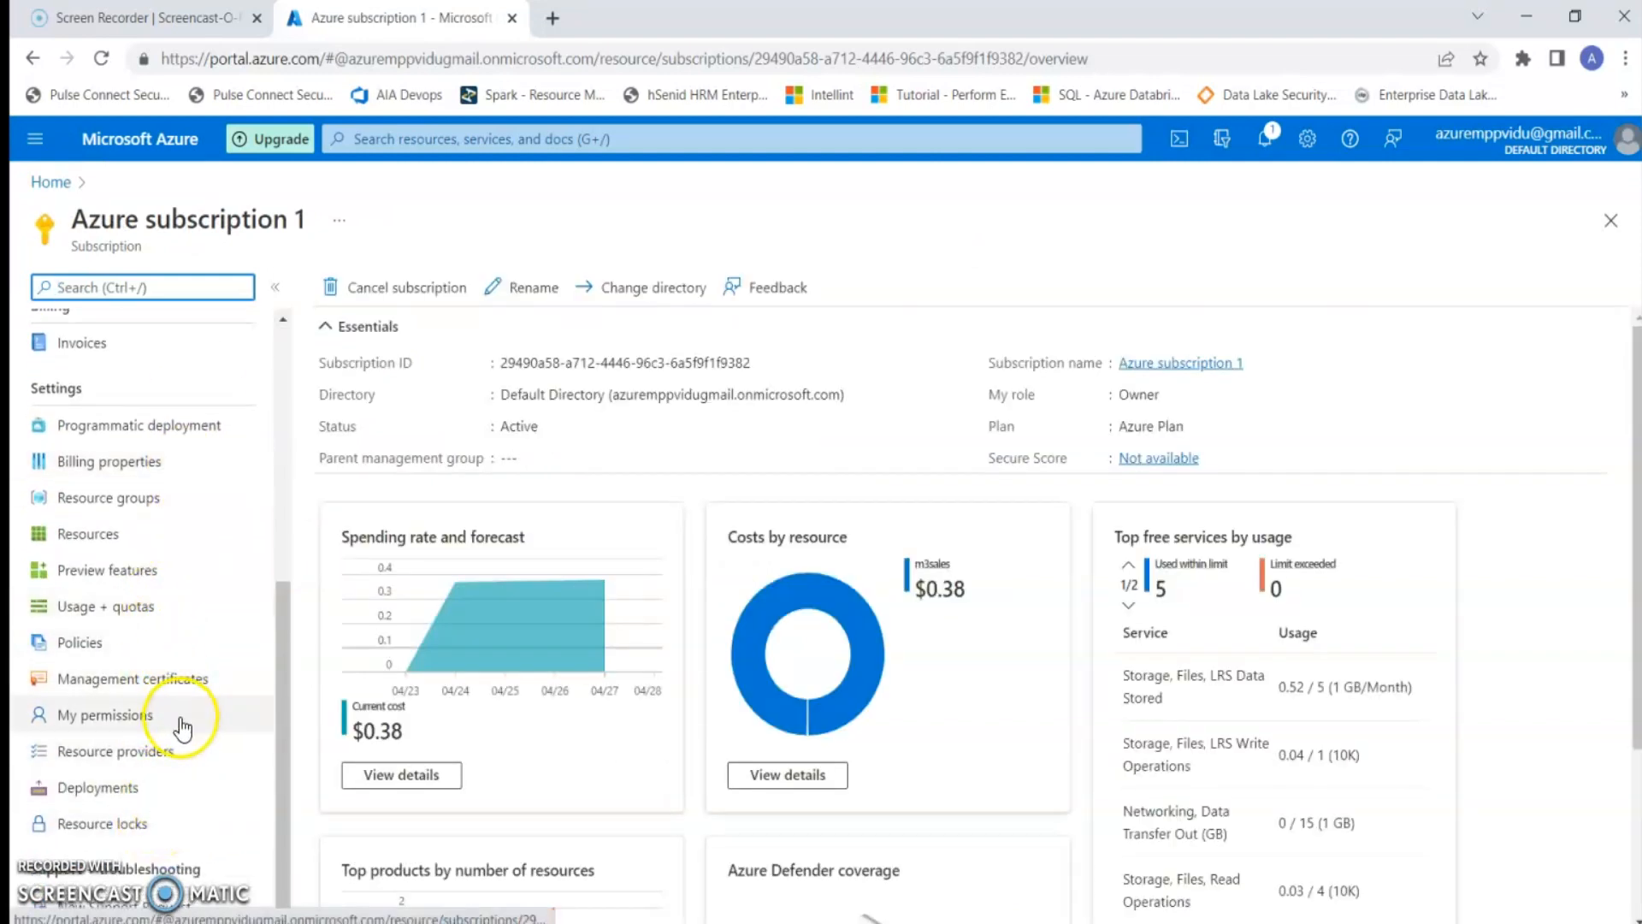
pyautogui.moveTo(278, 847); pyautogui.dragTo(311, 635)
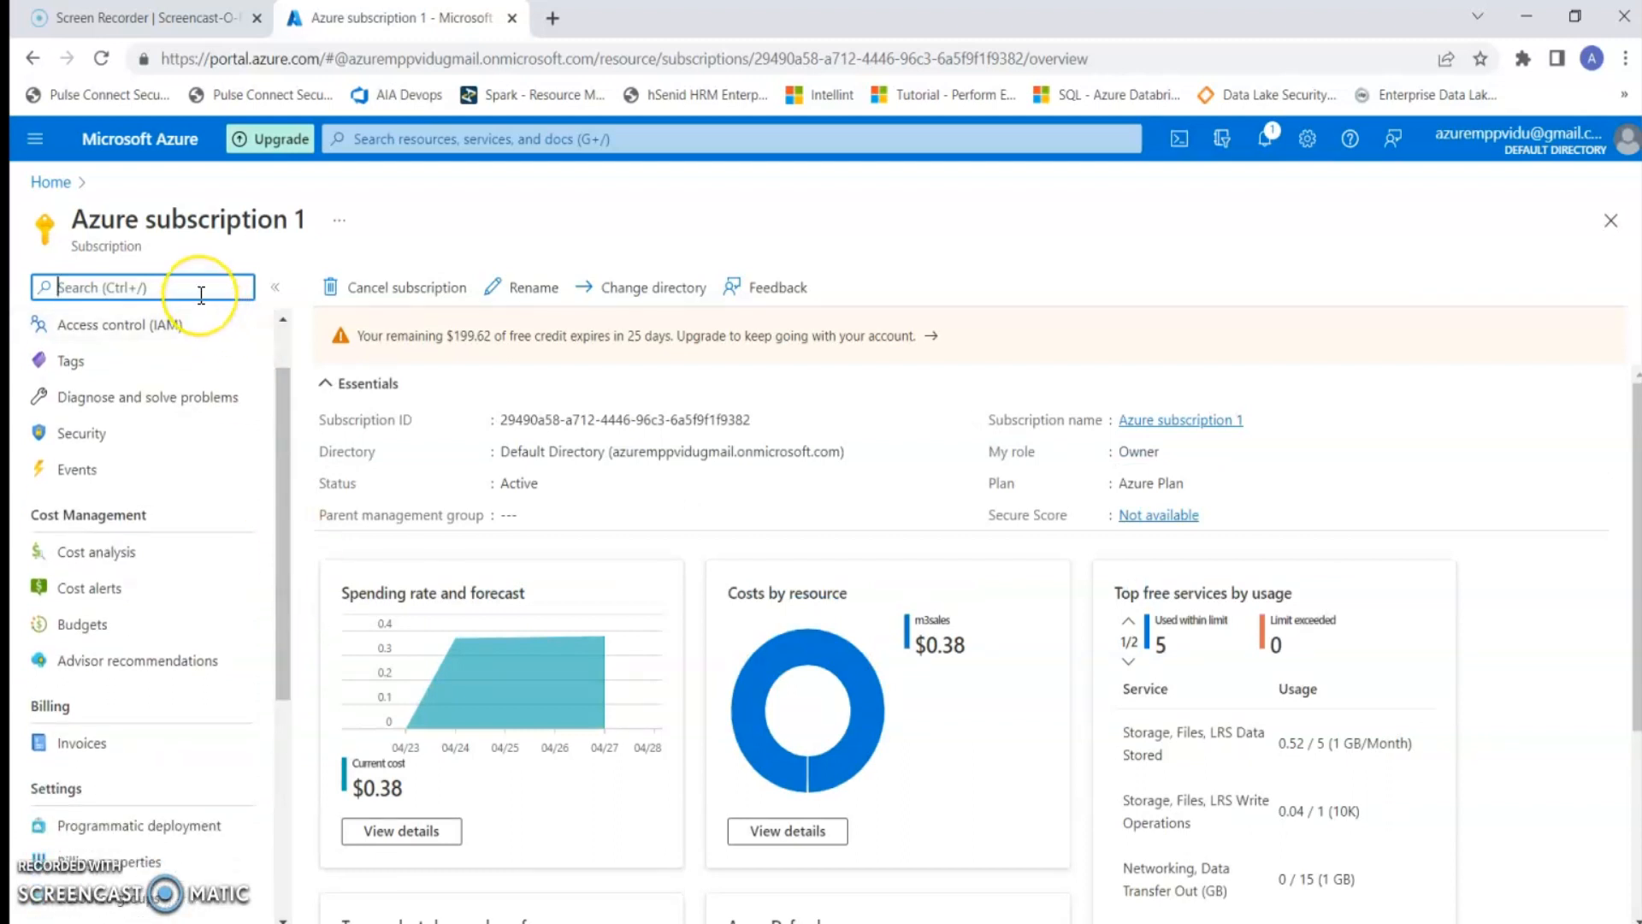
pyautogui.write('Re')
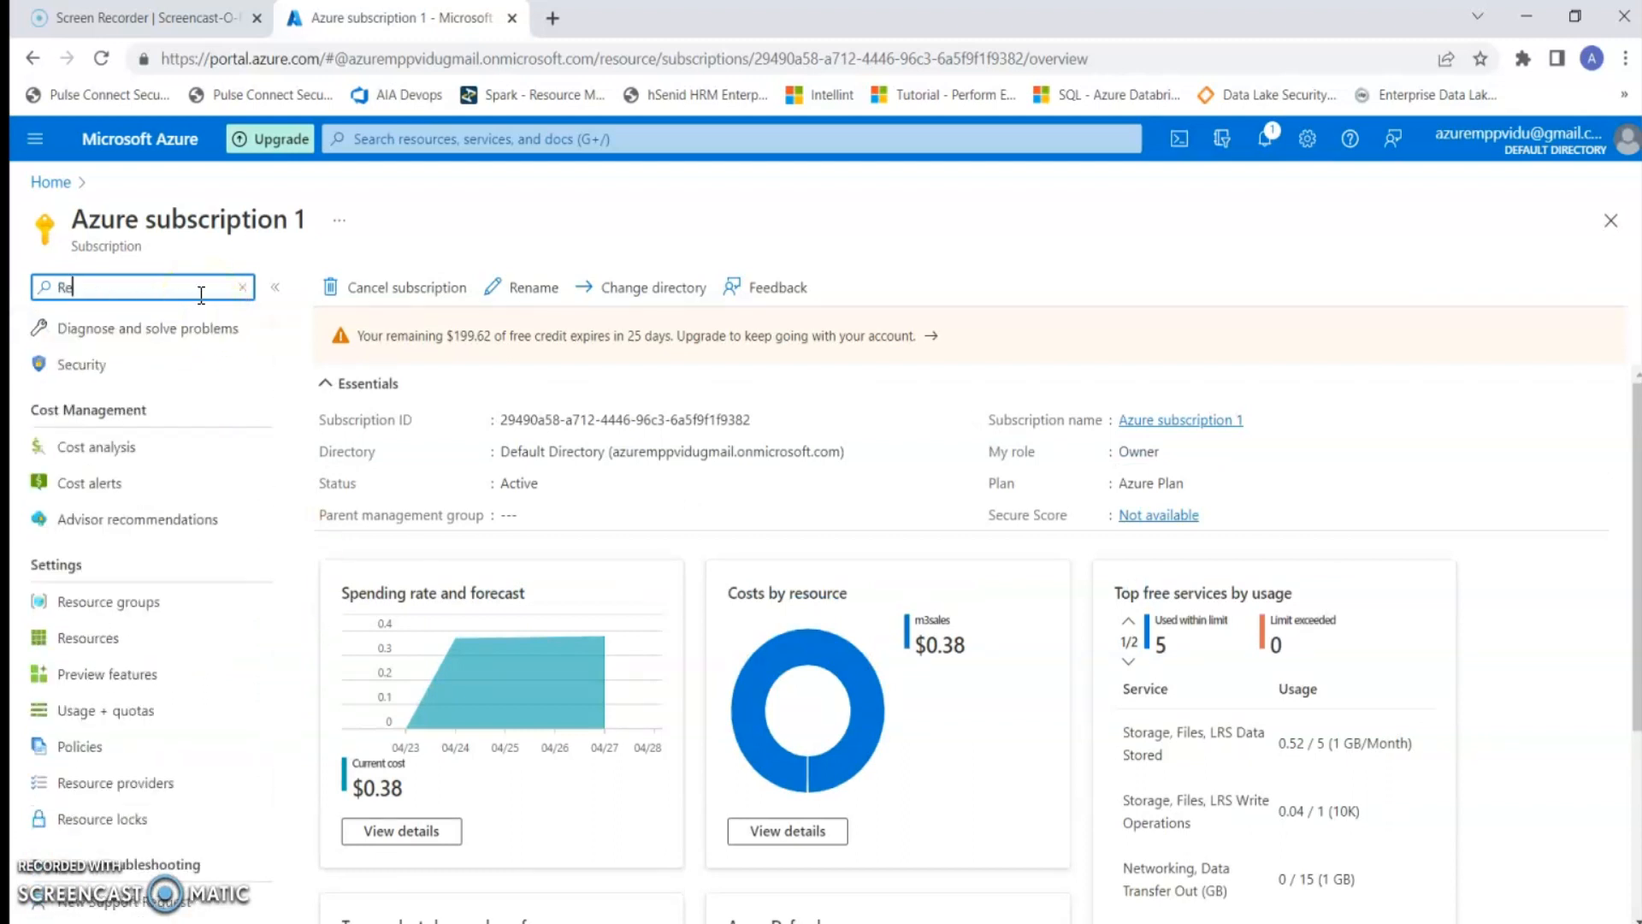
pyautogui.write('s')
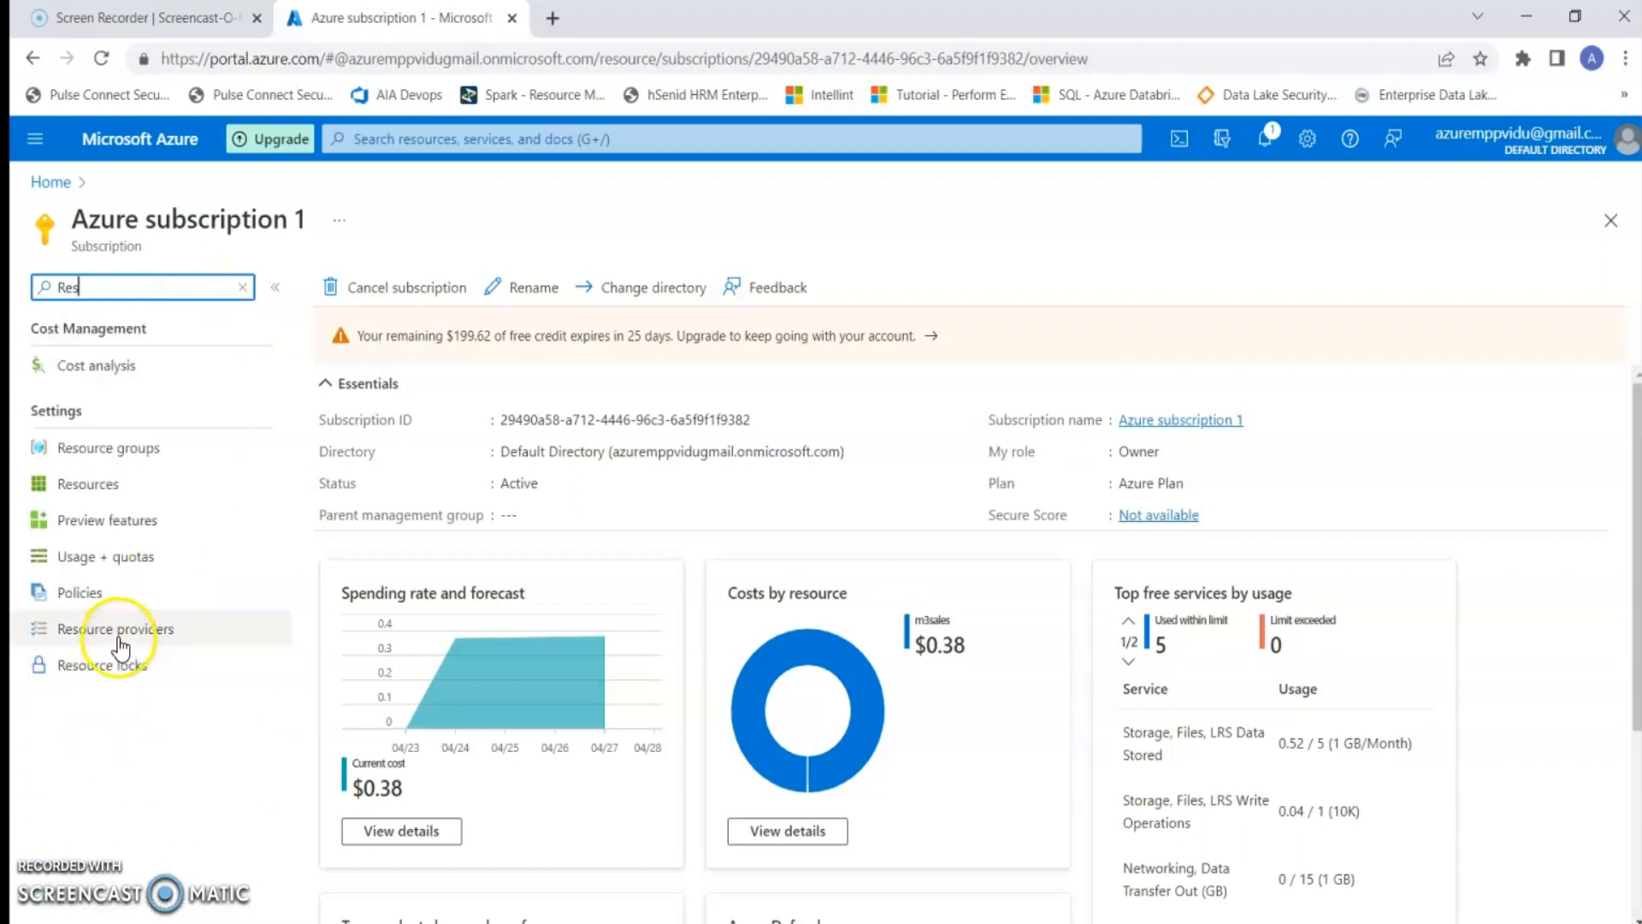
pyautogui.click(118, 633)
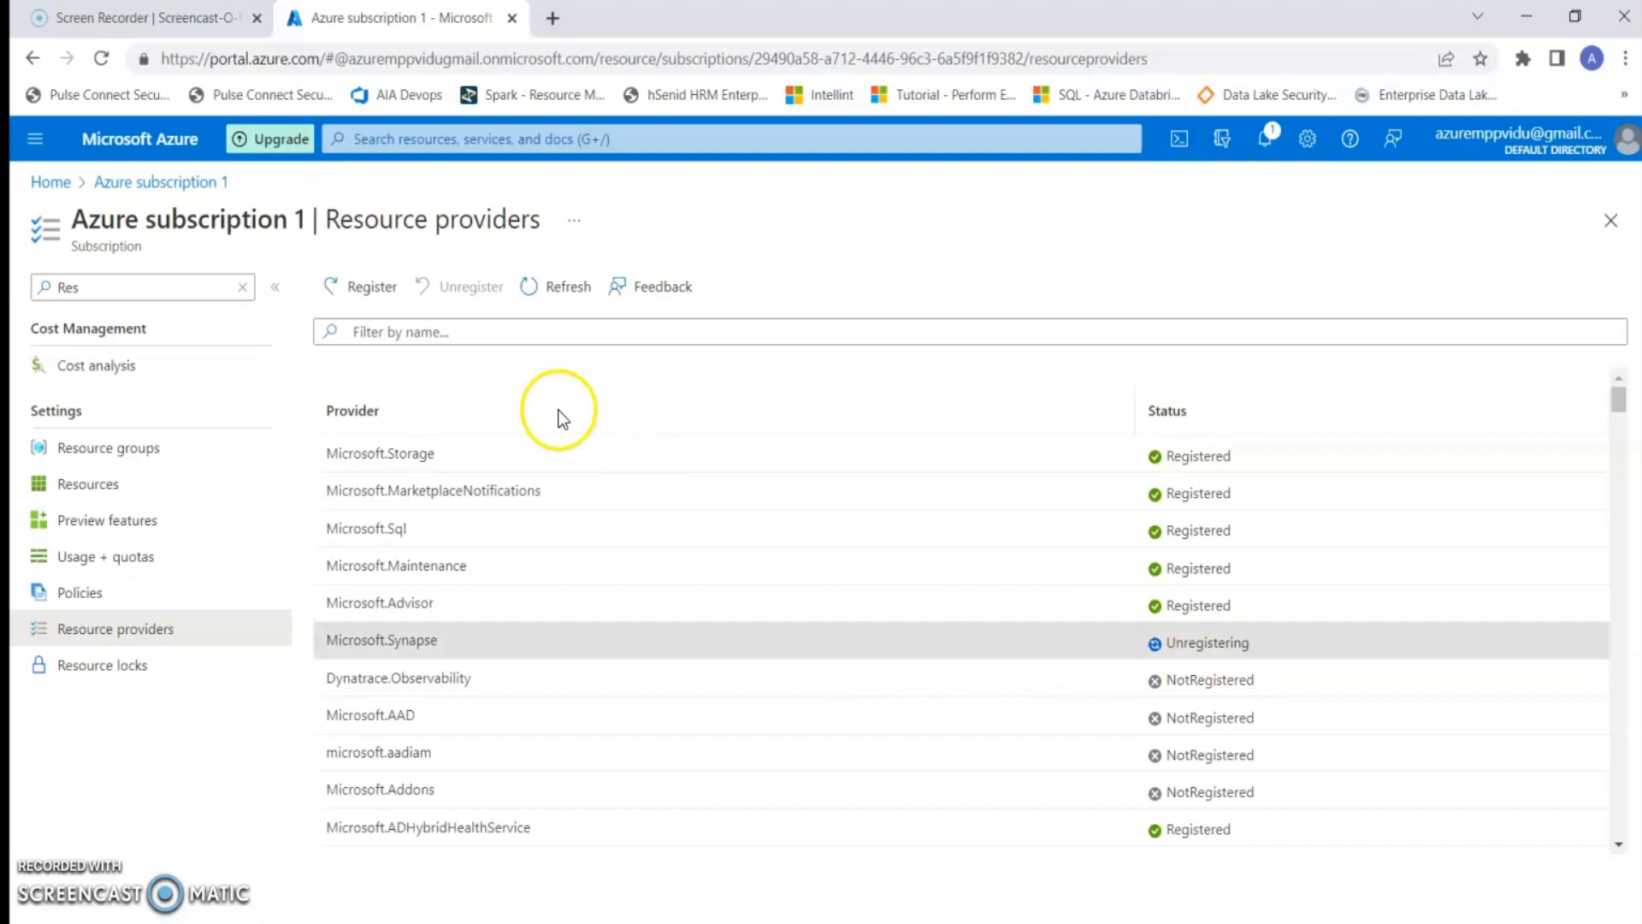
# Register the Microsoft.Synapse resource provider for the subscription and dismiss the Outlook notification
pyautogui.click(369, 288)
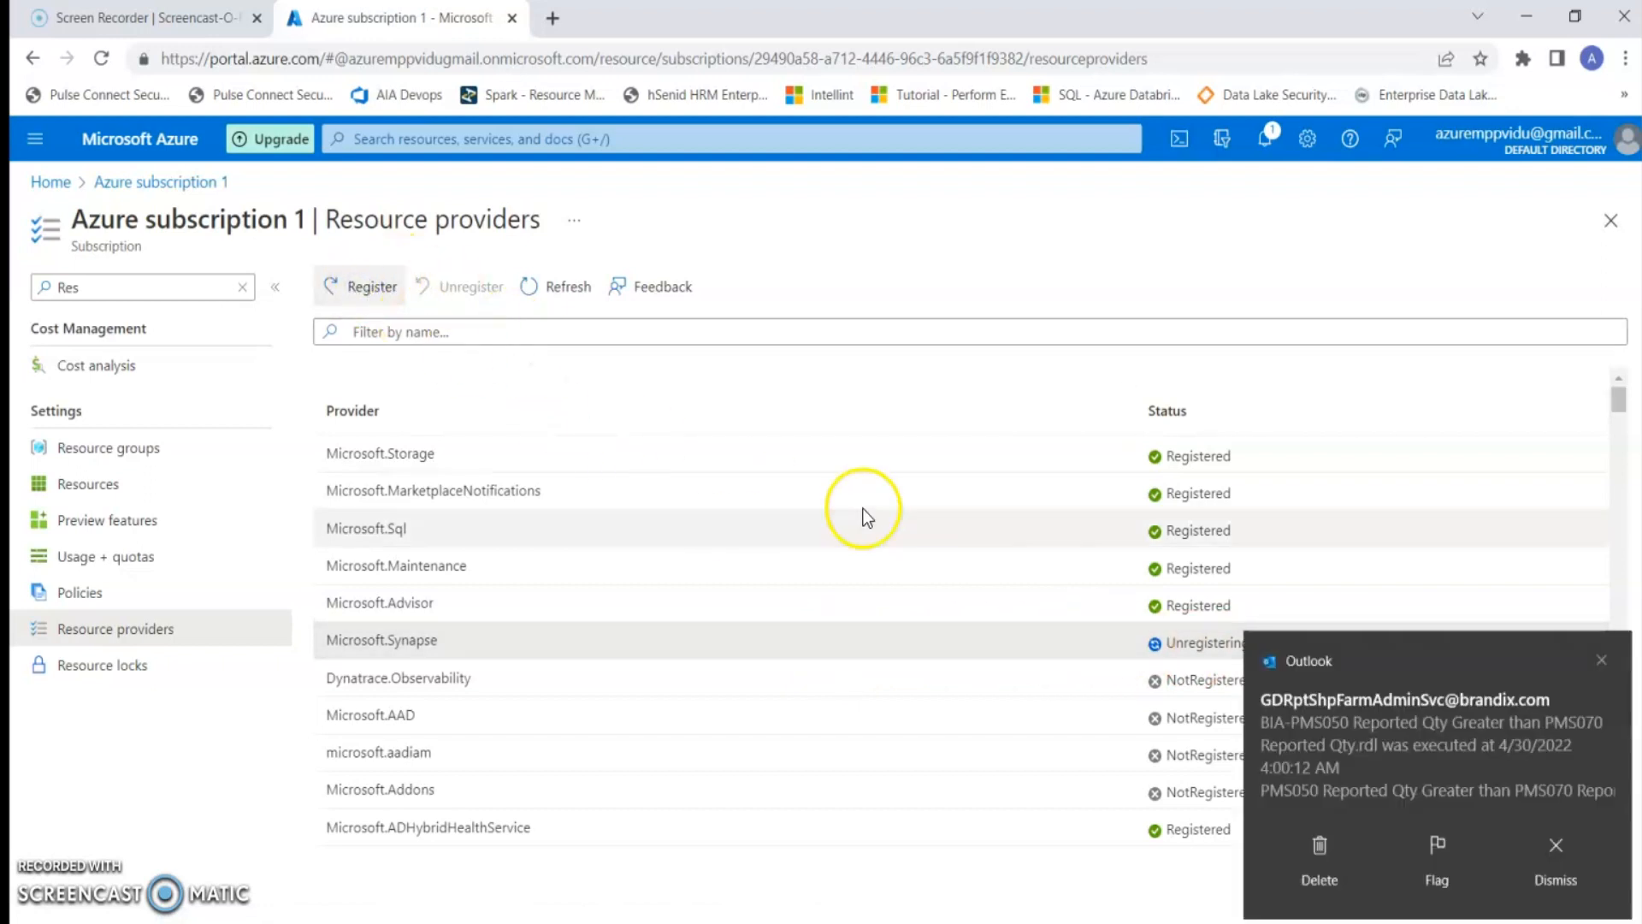
pyautogui.click(1600, 659)
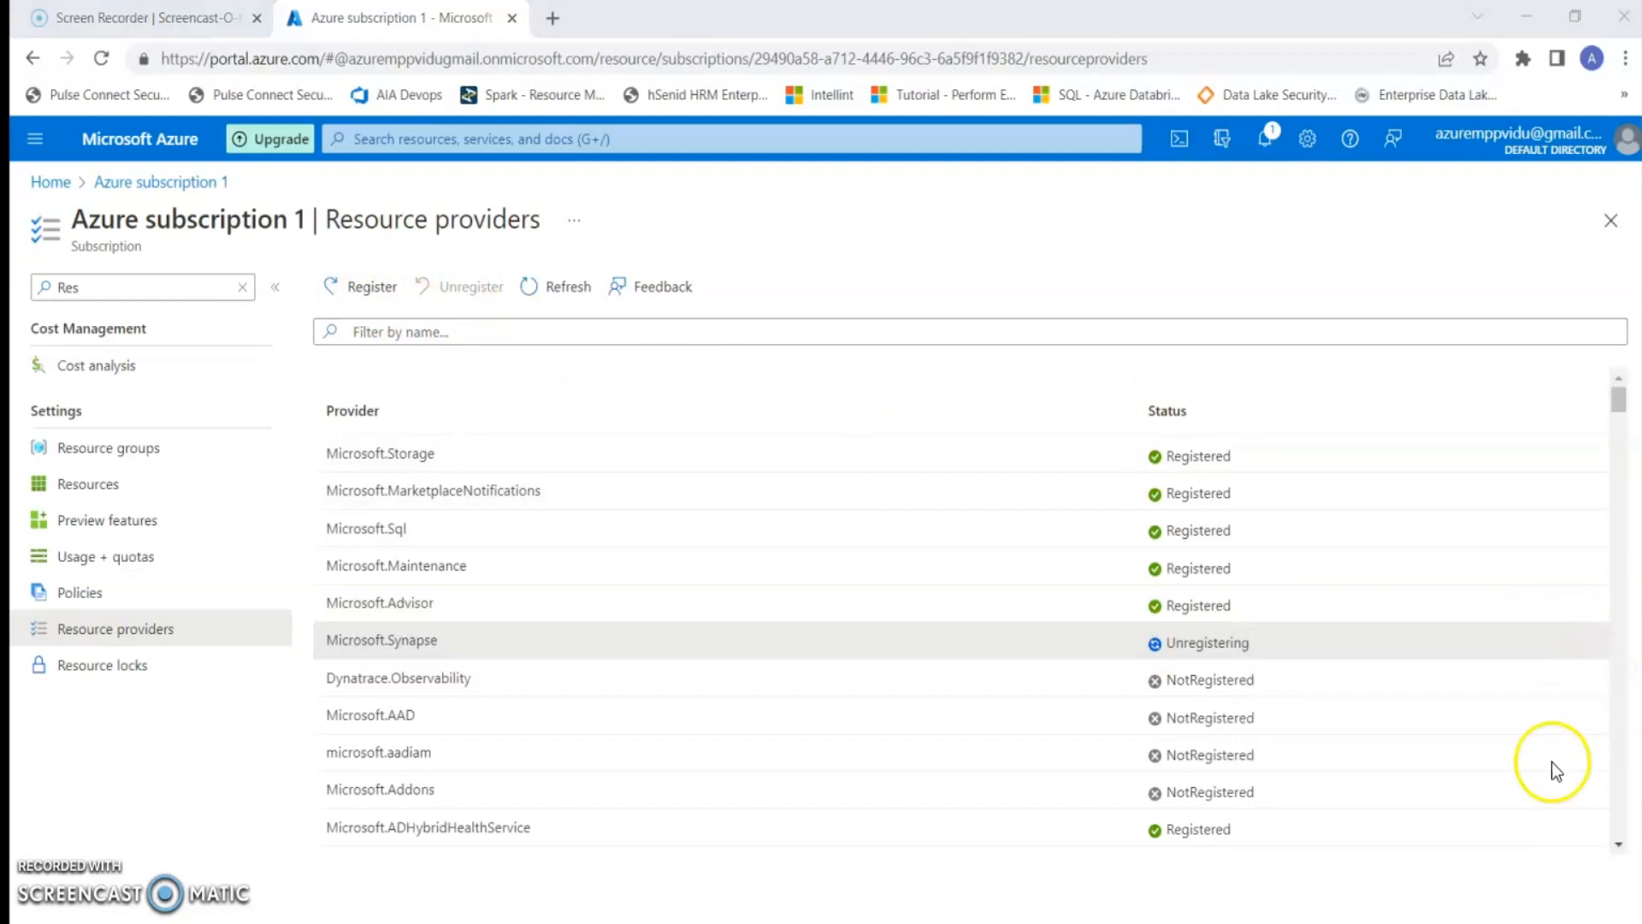
pyautogui.click(1177, 646)
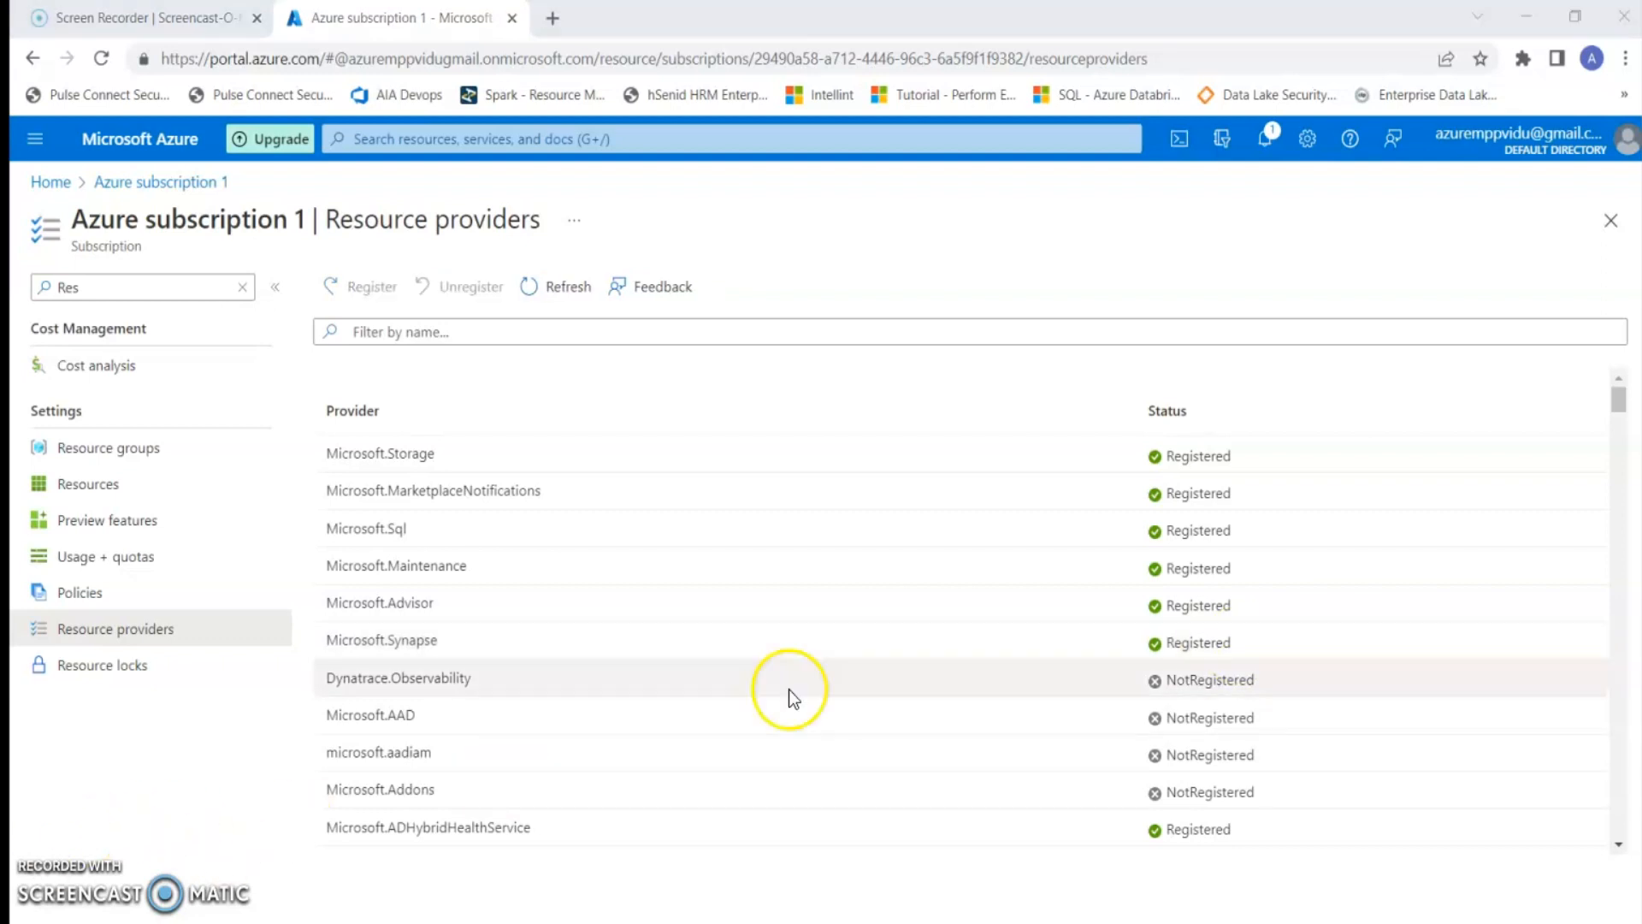
# Return to the portal home and start a new Synapse workspace from the Azure Synapse Analytics marketplace offering
pyautogui.click(182, 185)
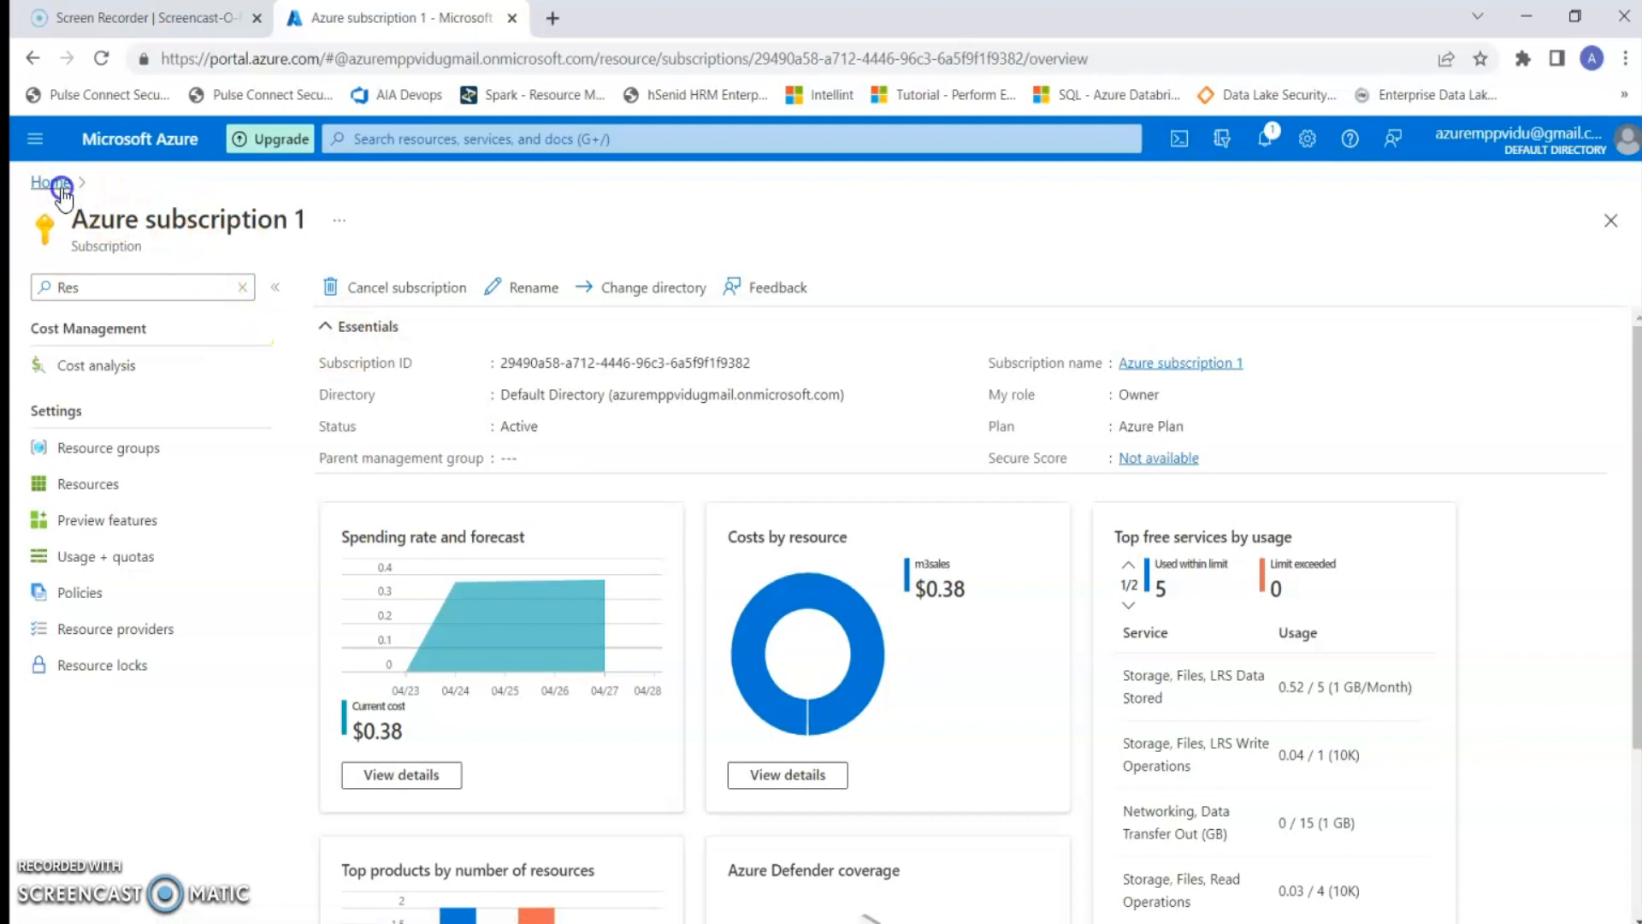
pyautogui.click(62, 185)
pyautogui.click(308, 293)
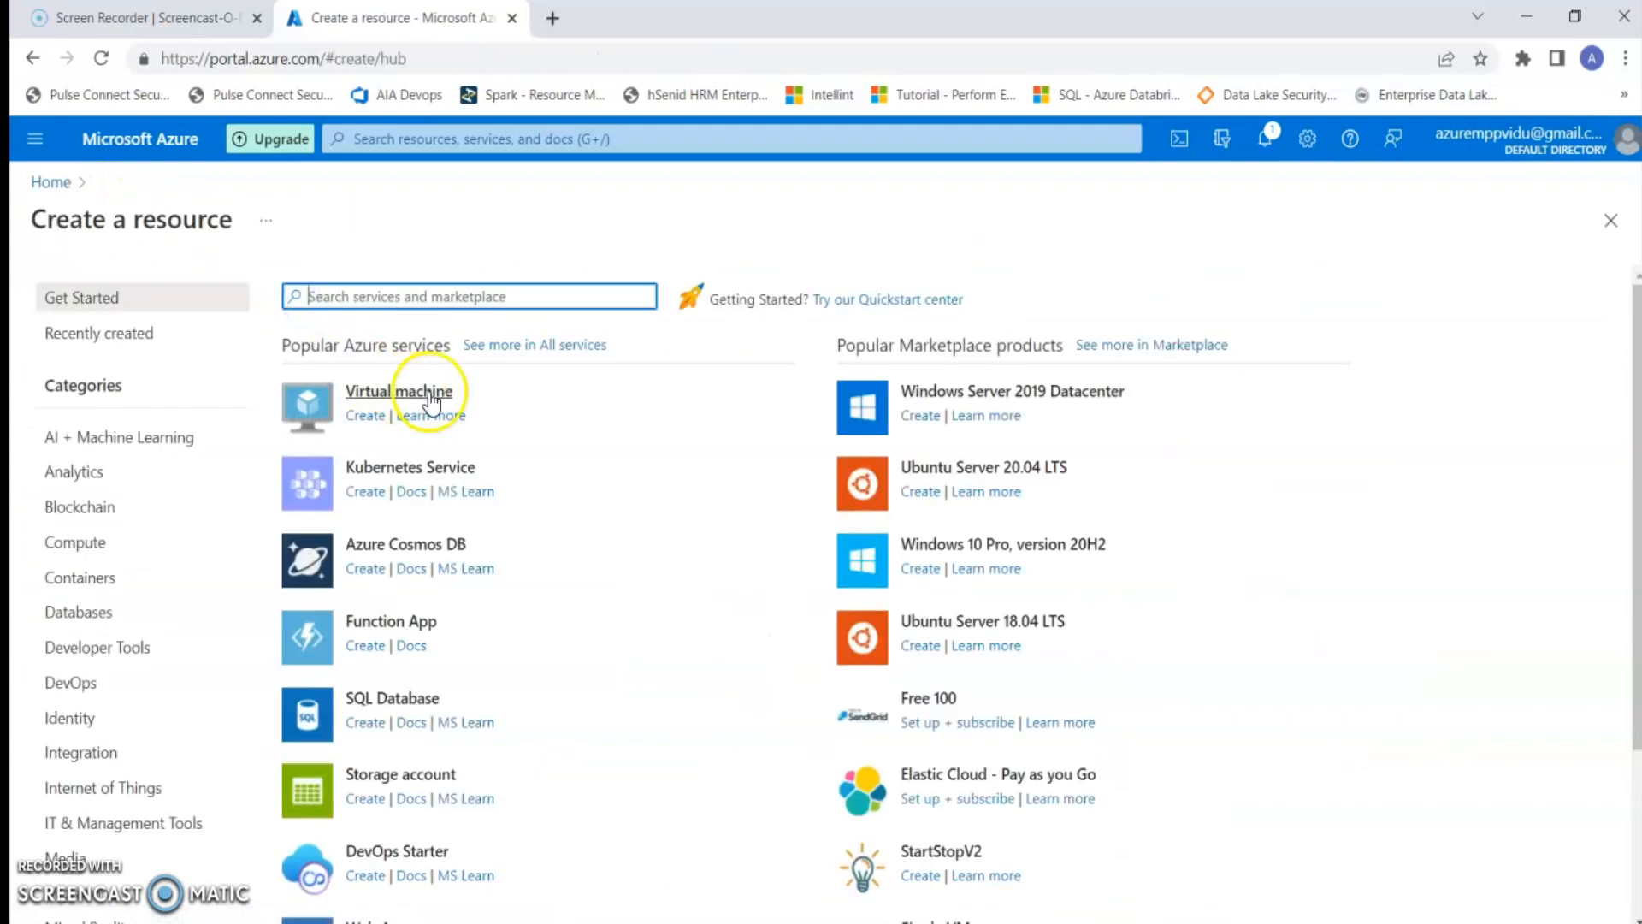
pyautogui.write('S')
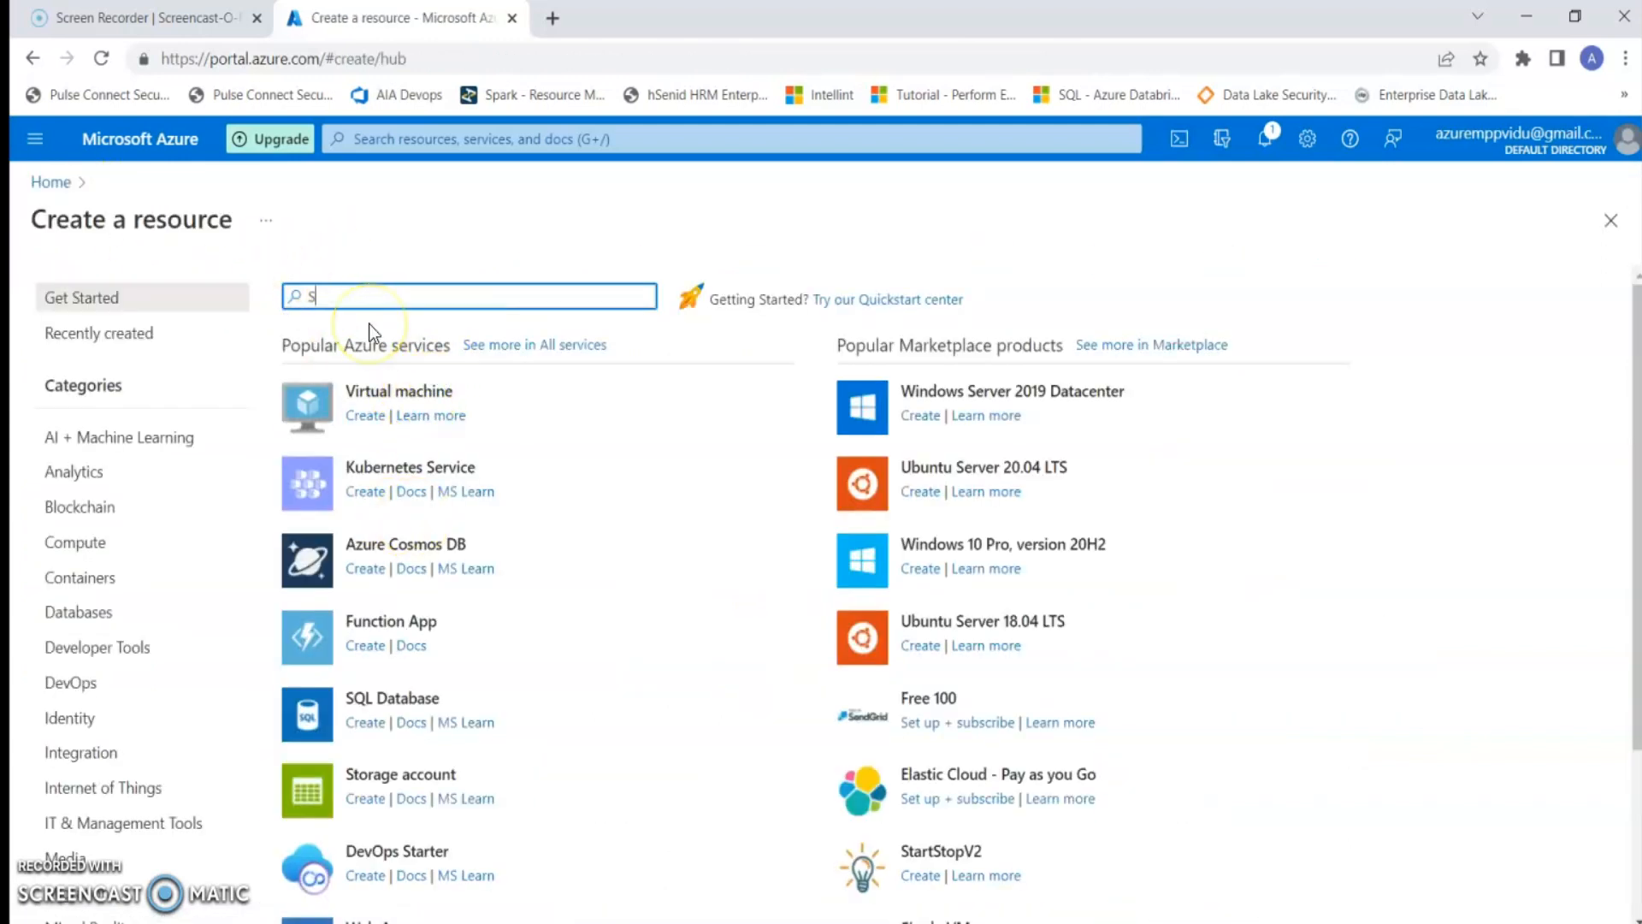
pyautogui.write('yn')
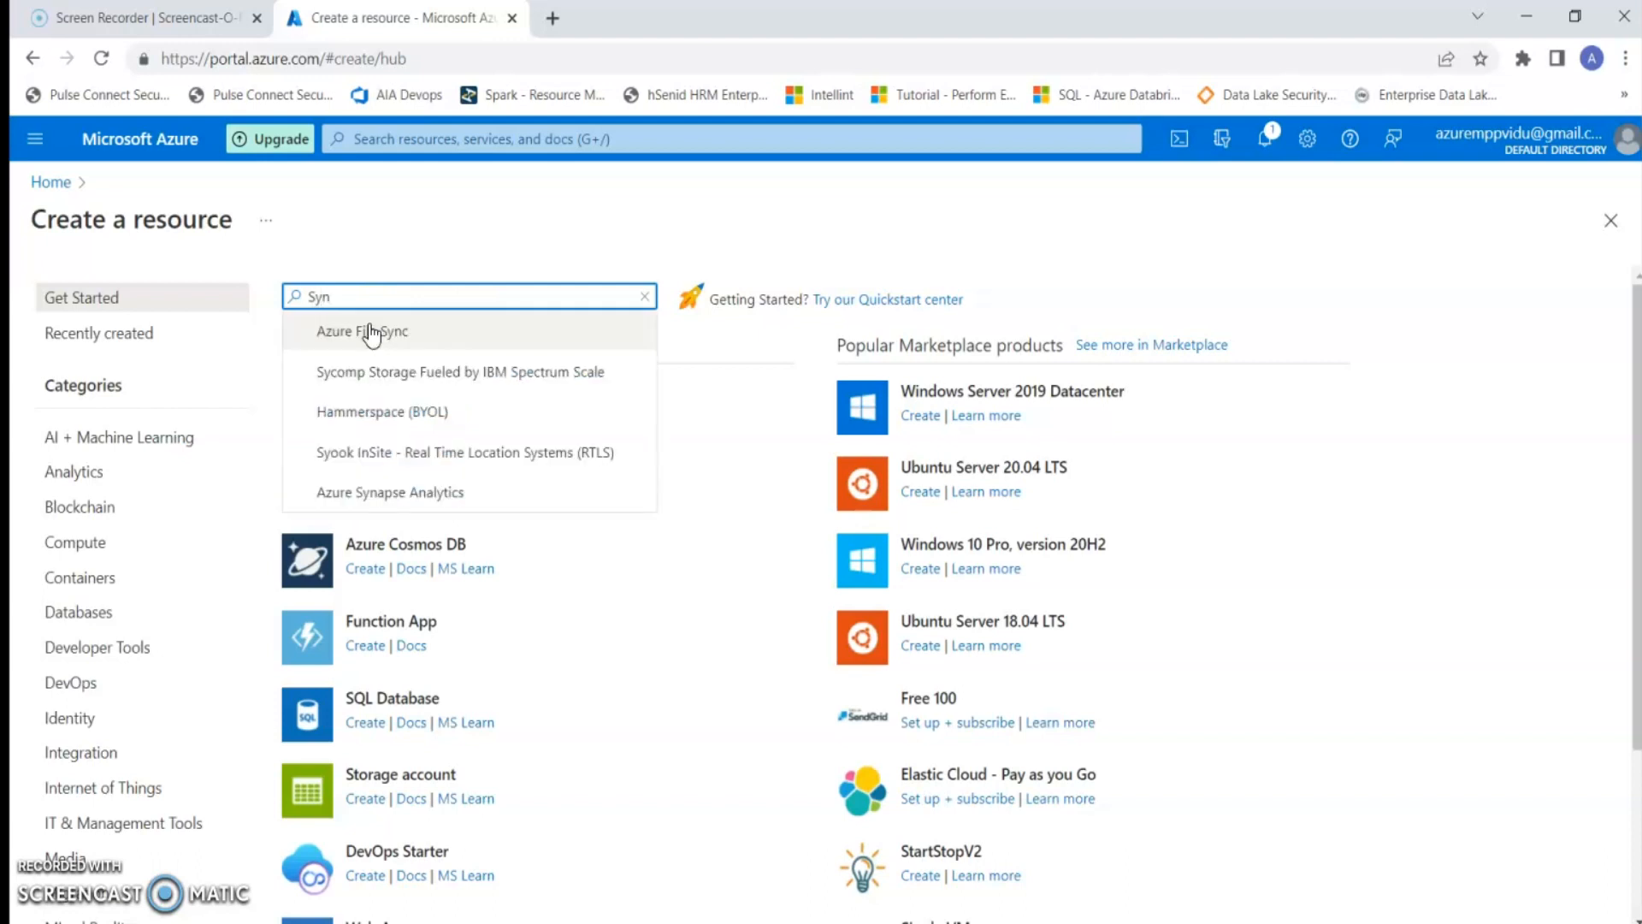
pyautogui.write('a')
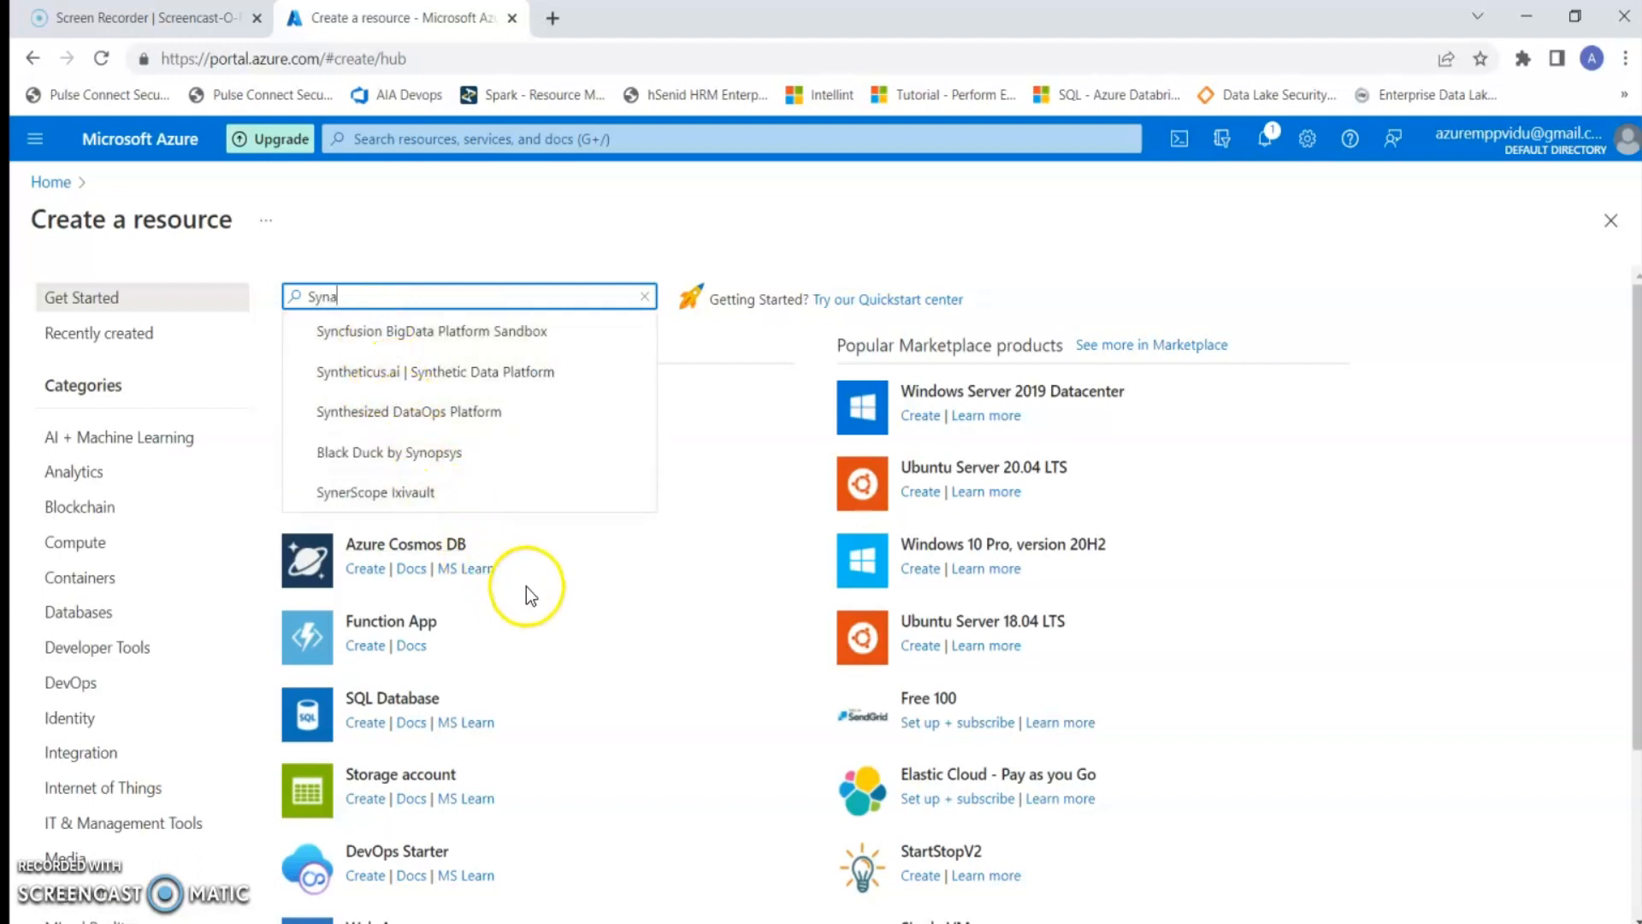
pyautogui.click(444, 332)
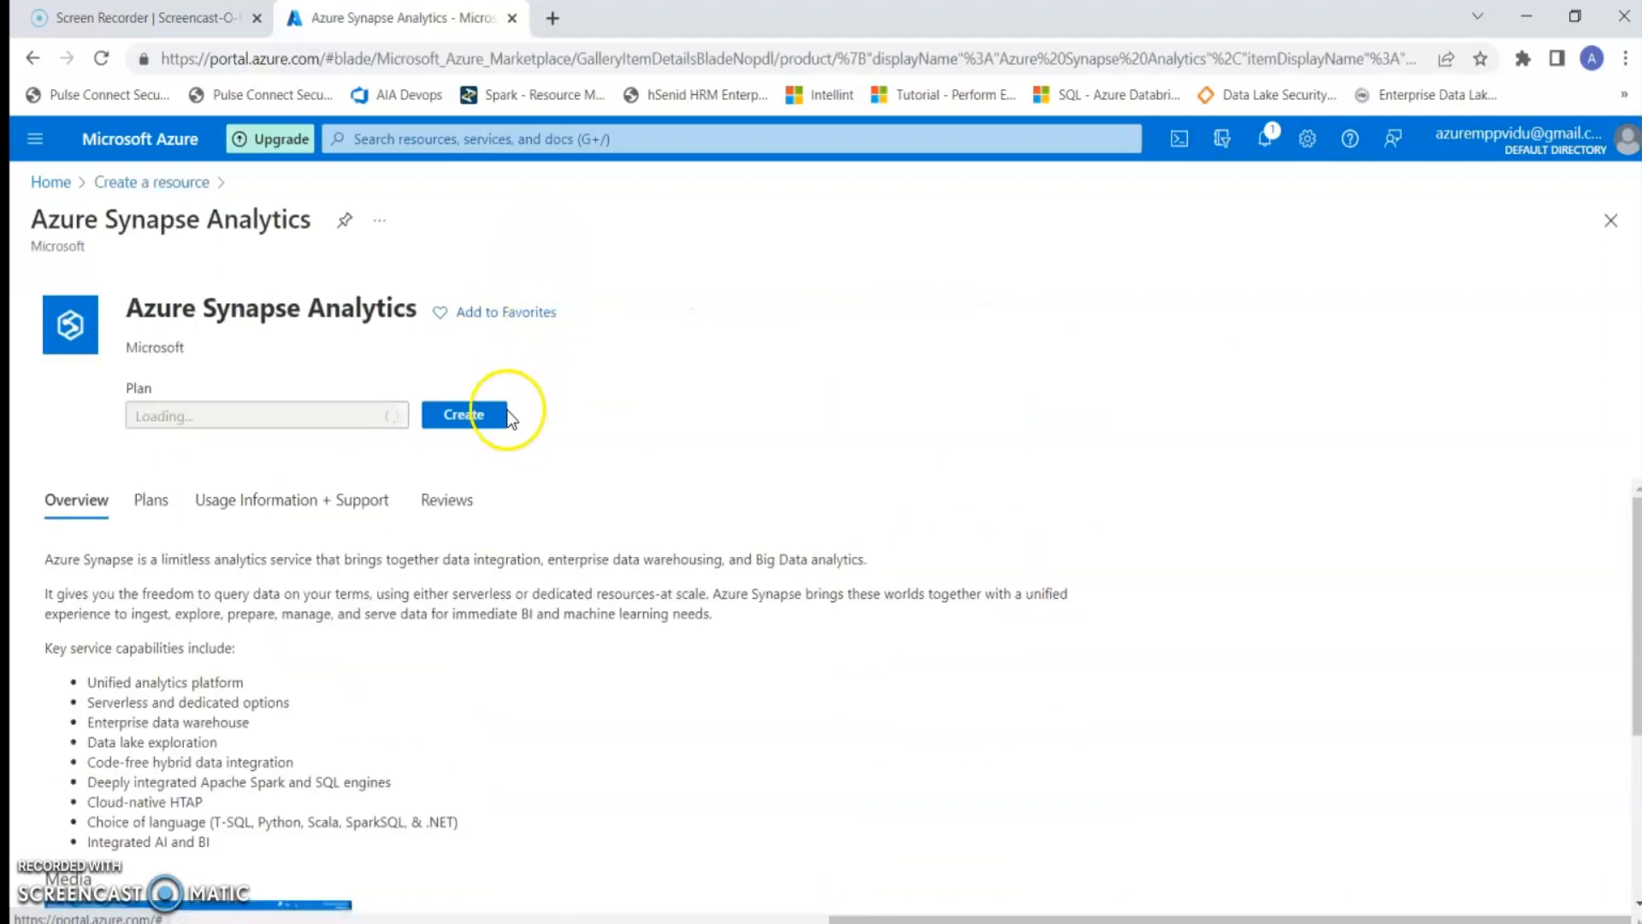
pyautogui.click(484, 444)
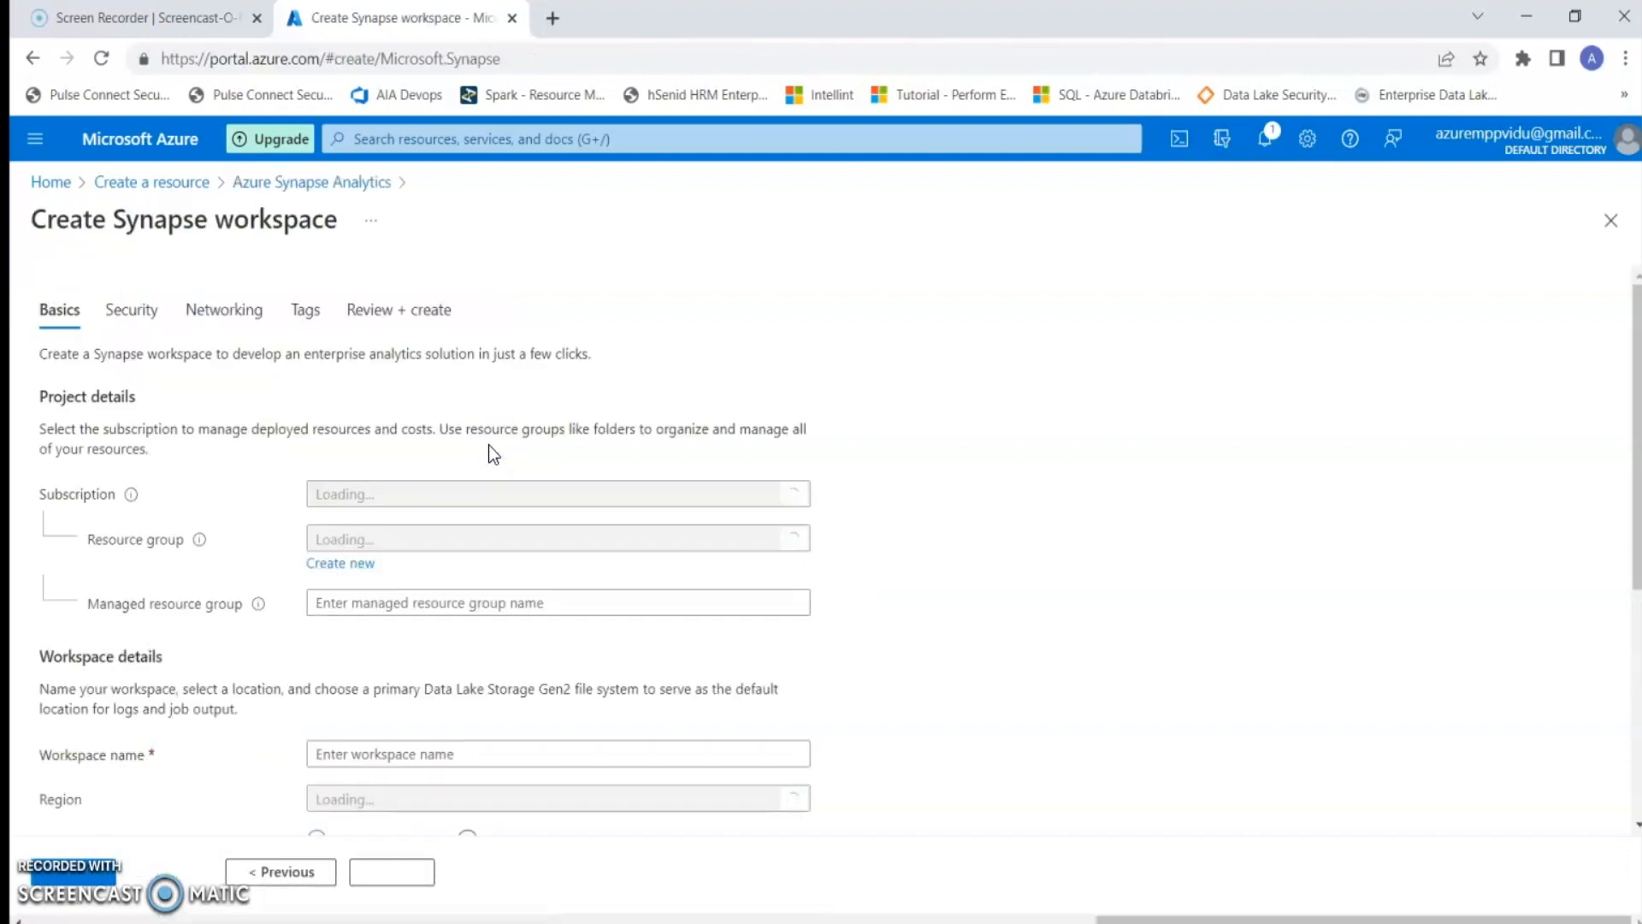
# Assign the Synapse workspace to the Sales resource group and name it mpp-m32204
pyautogui.click(473, 538)
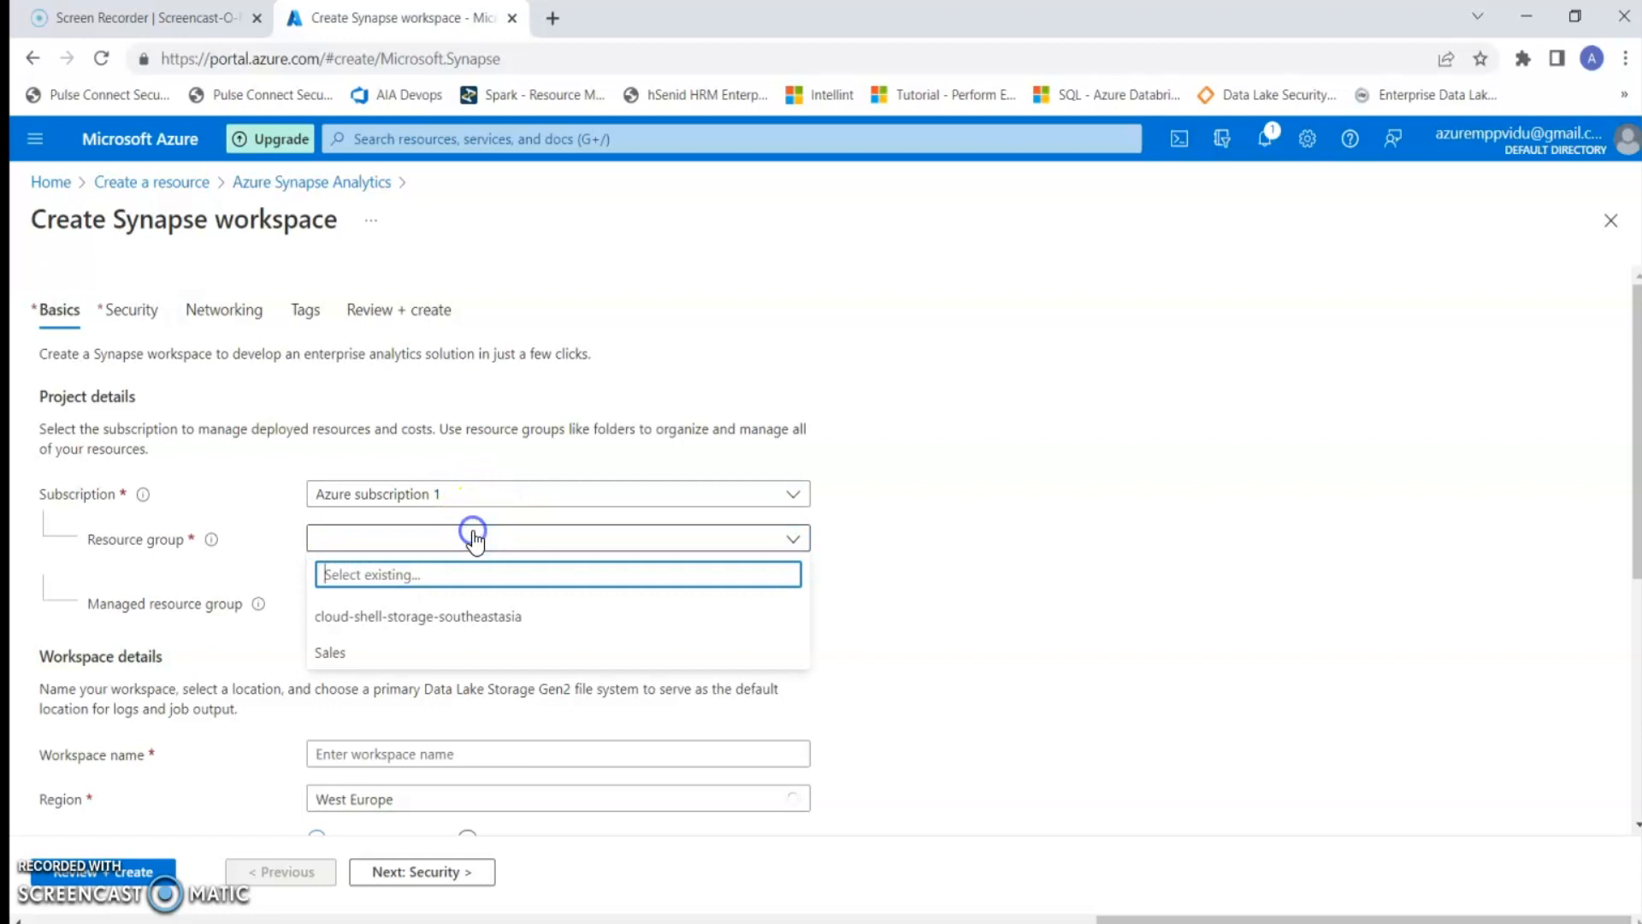
pyautogui.click(436, 649)
pyautogui.scroll(-3, 438, 633)
pyautogui.click(403, 527)
pyautogui.write('mpp-m3')
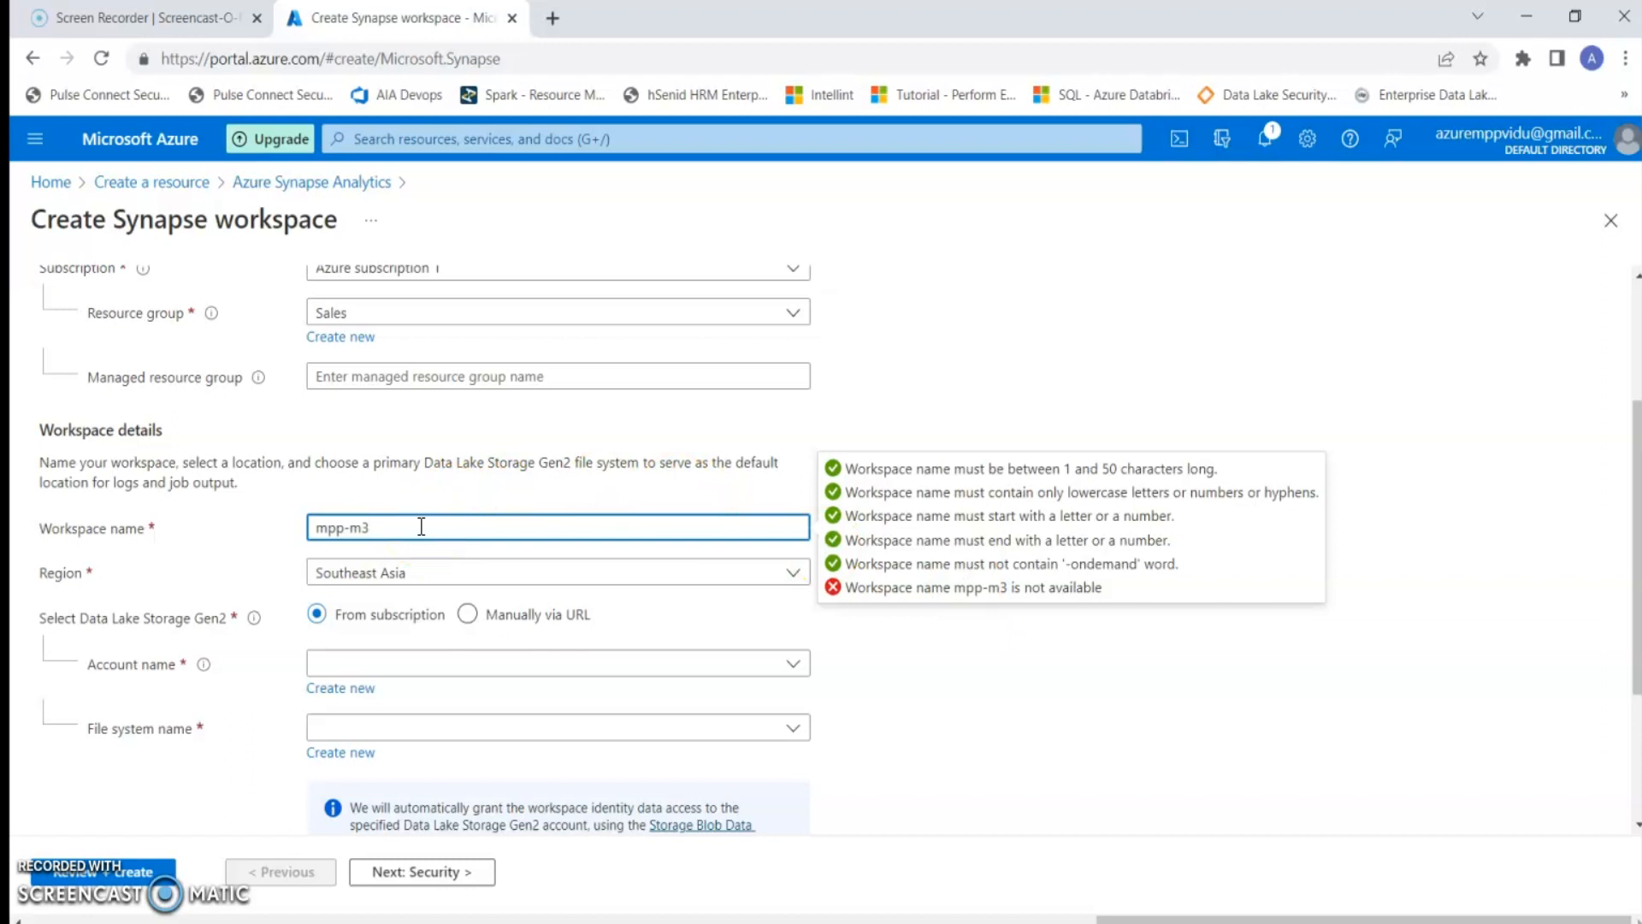
pyautogui.write('2204')
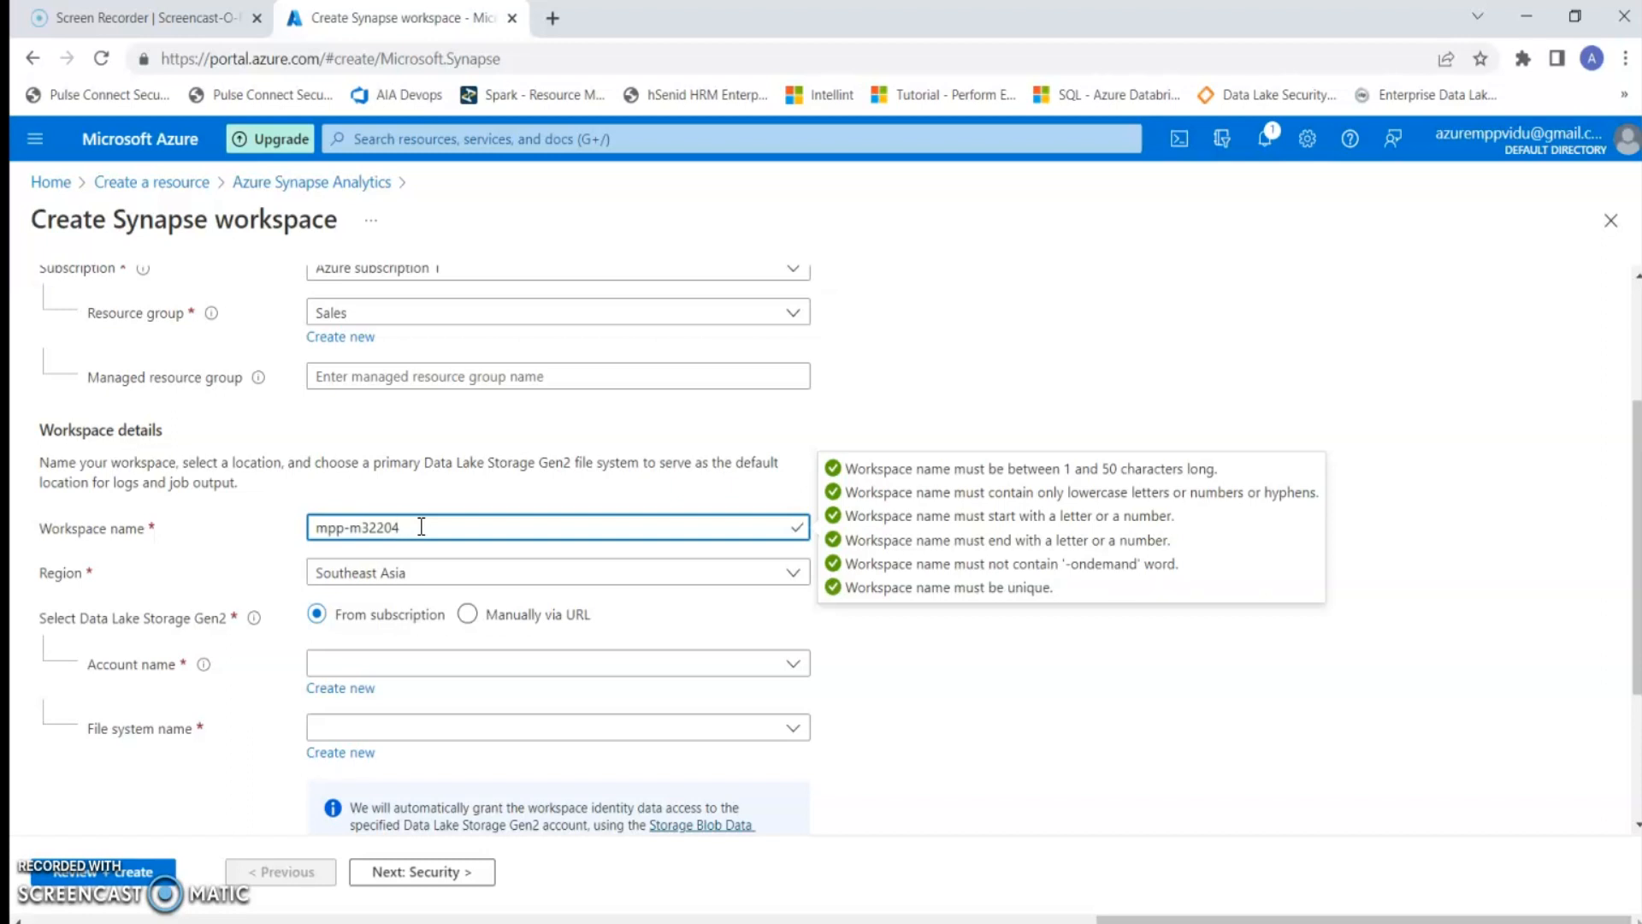
# Choose mppsalesdwh as the workspace's Data Lake Storage Gen2 account and continue to the security settings
pyautogui.scroll(-1, 475, 635)
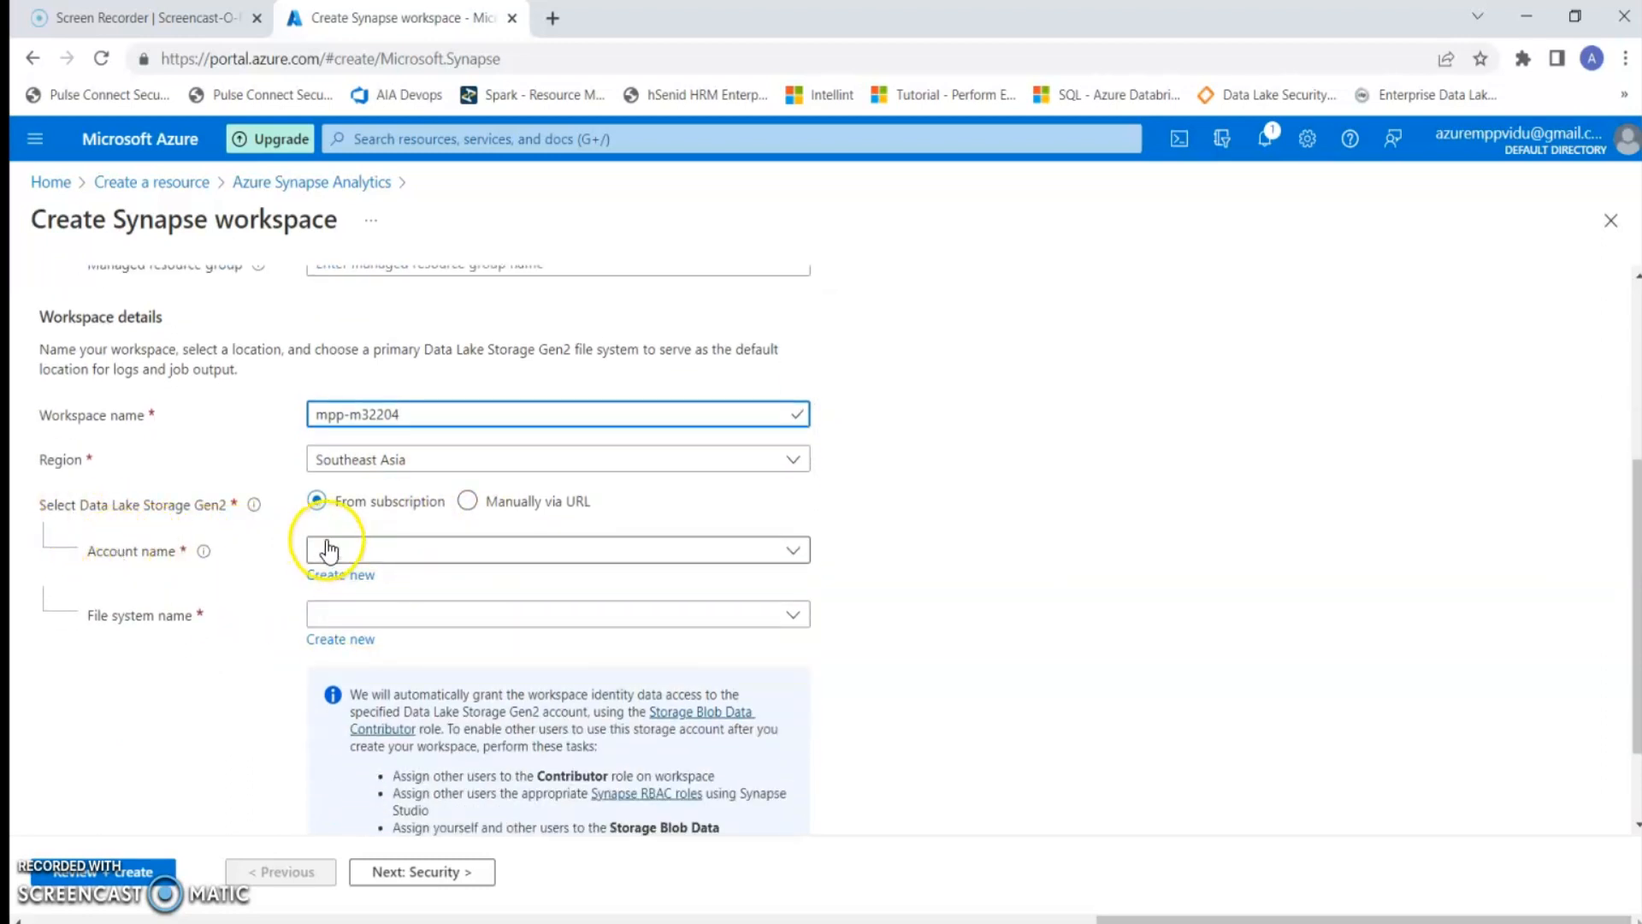
pyautogui.click(433, 550)
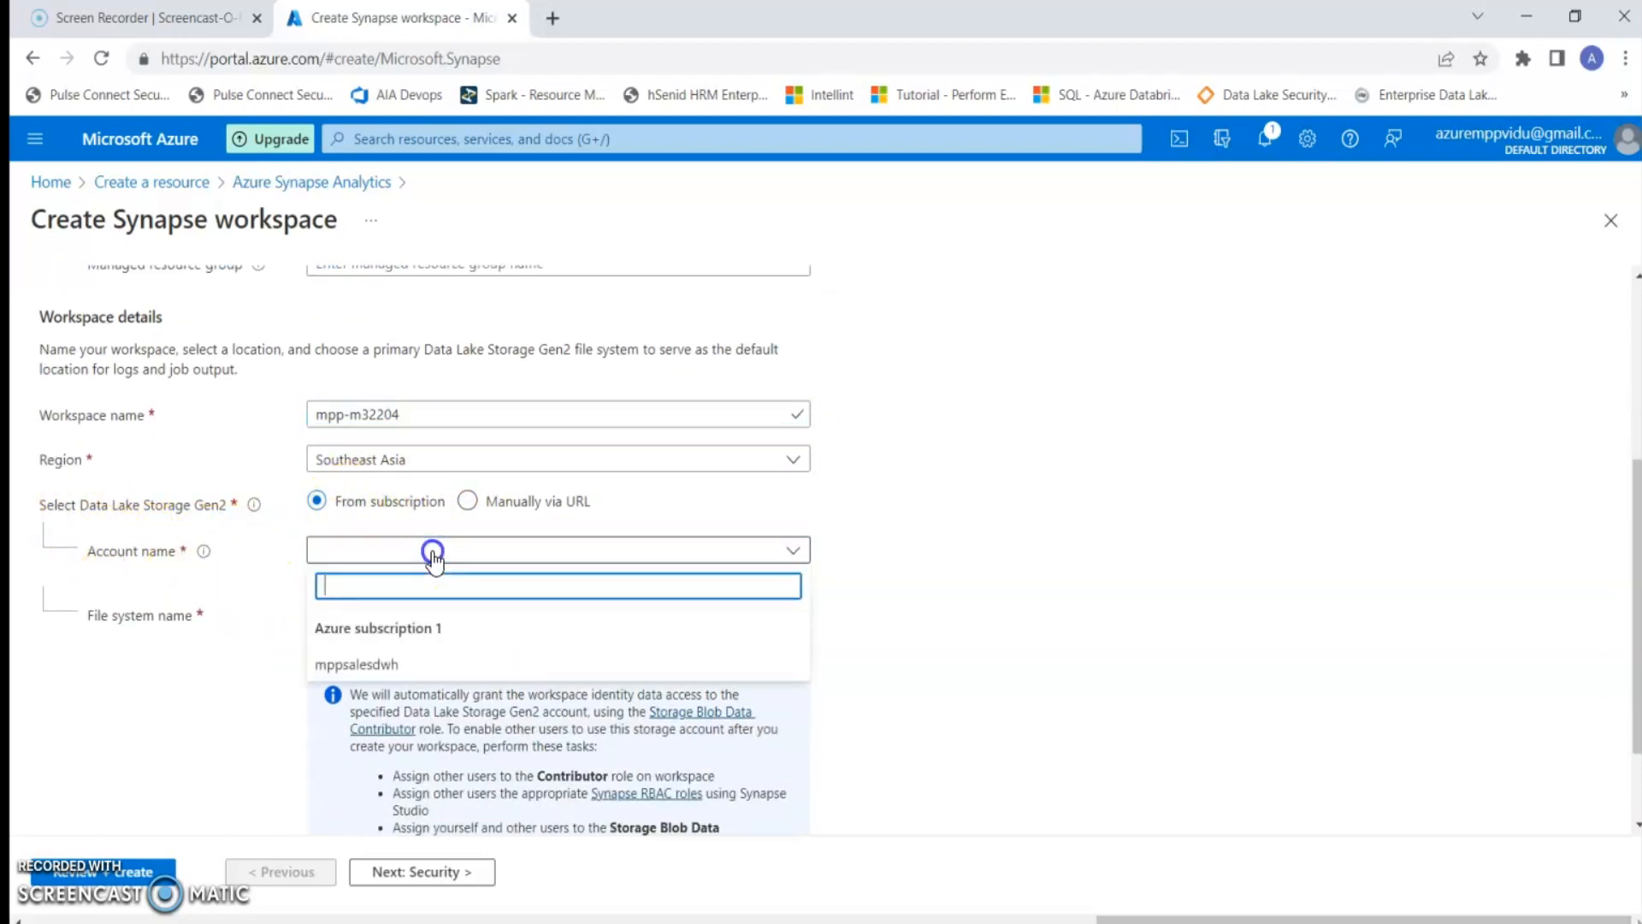
pyautogui.click(414, 663)
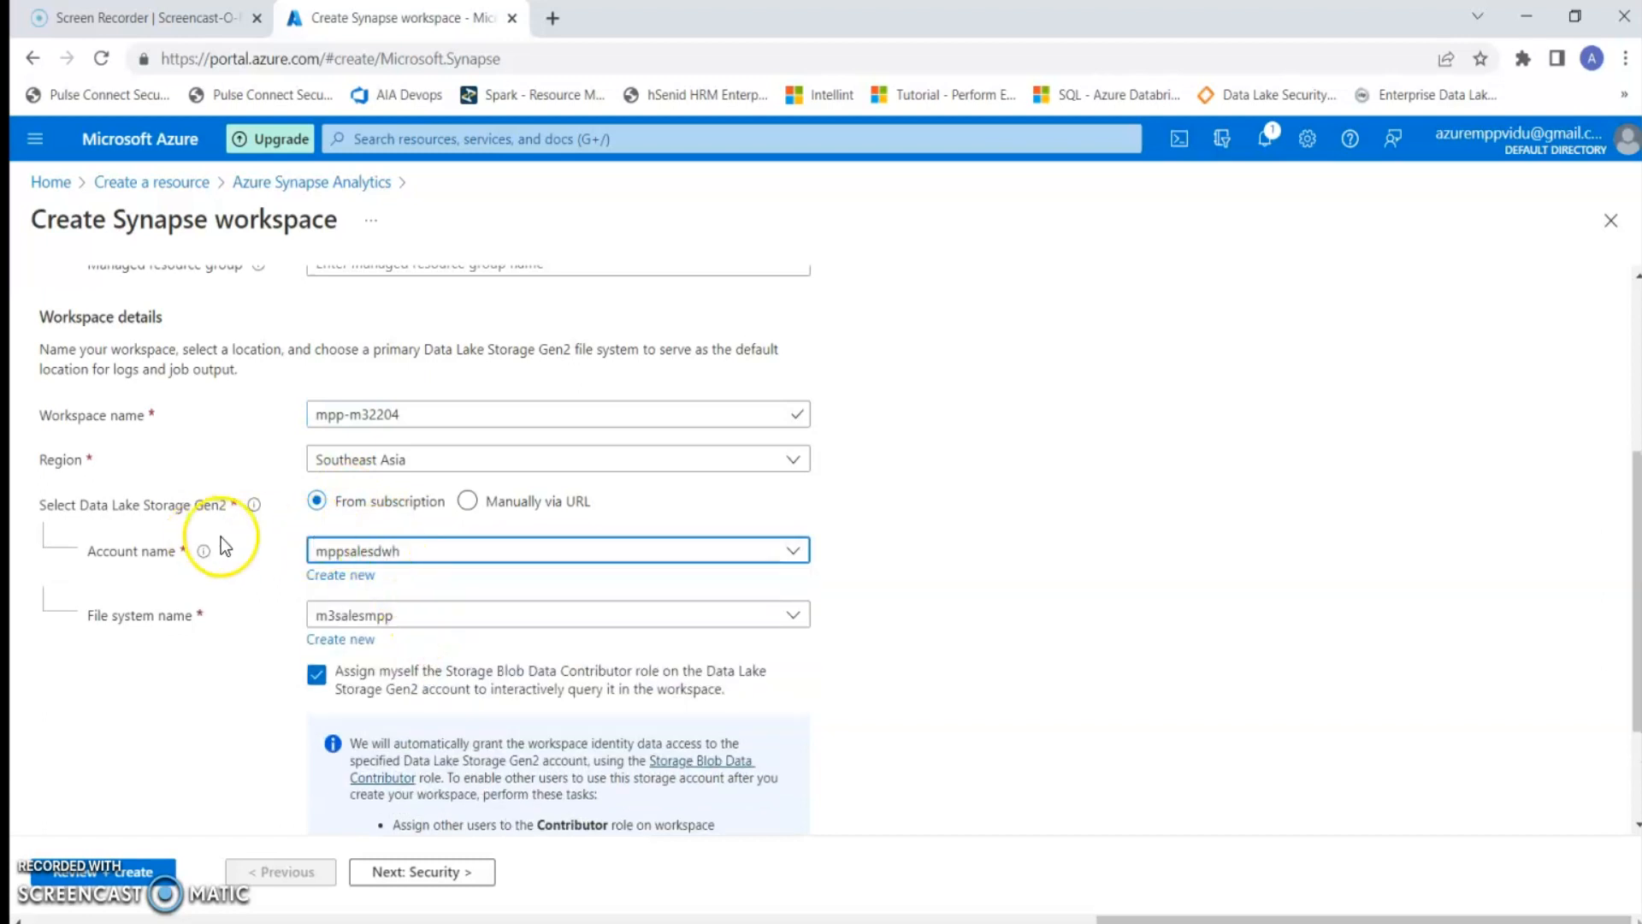
pyautogui.scroll(-1, 434, 665)
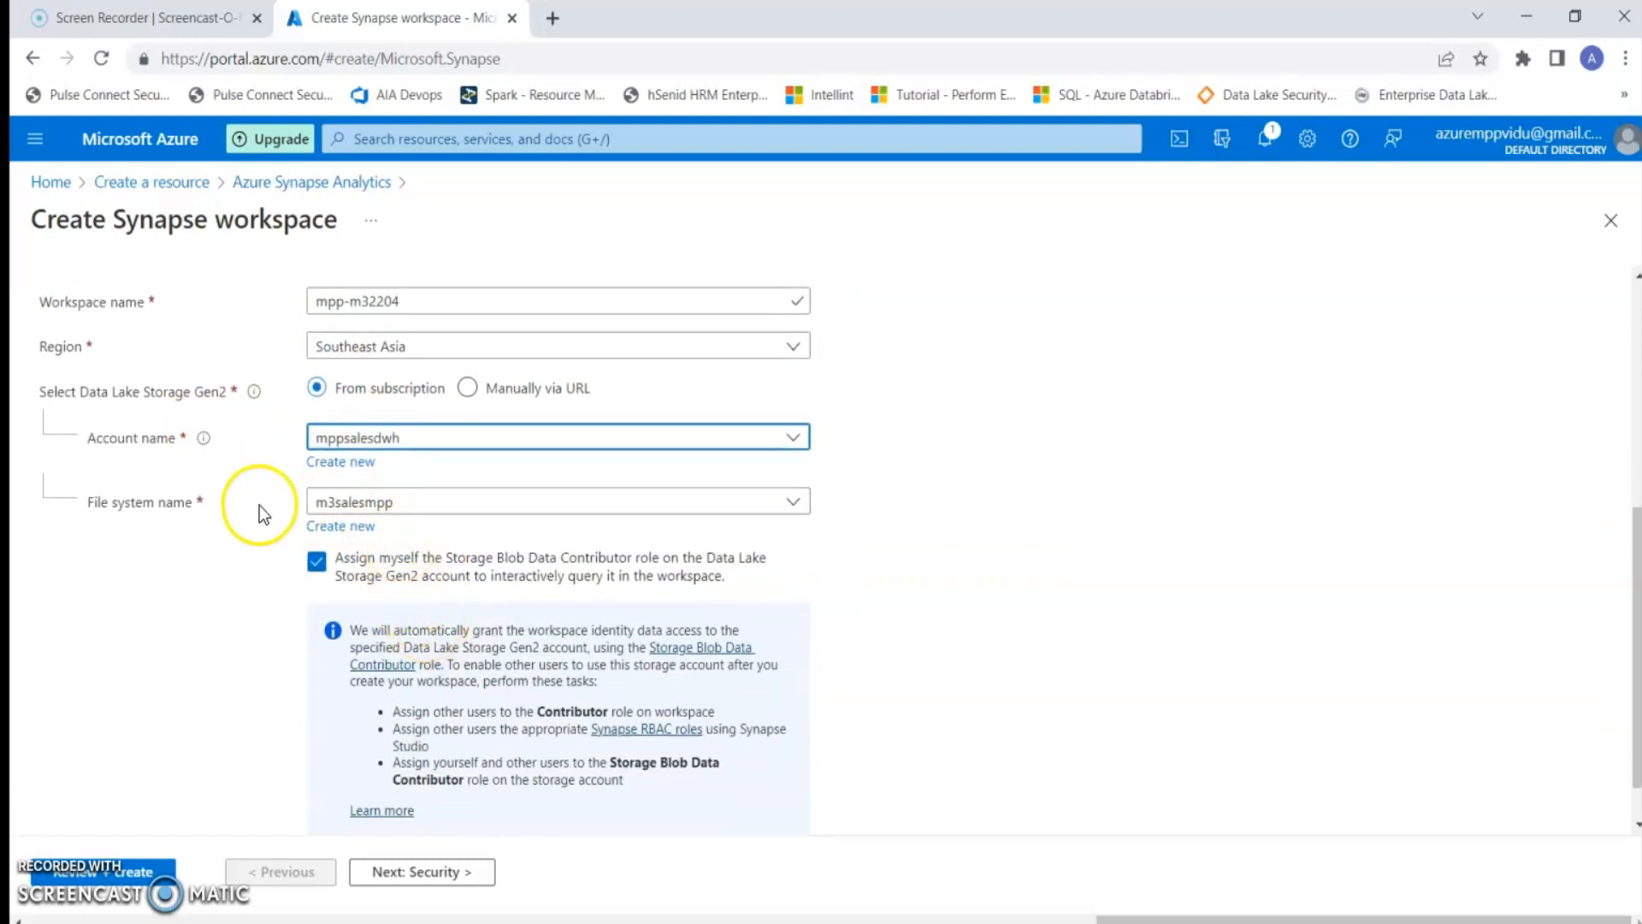
pyautogui.scroll(-1, 468, 577)
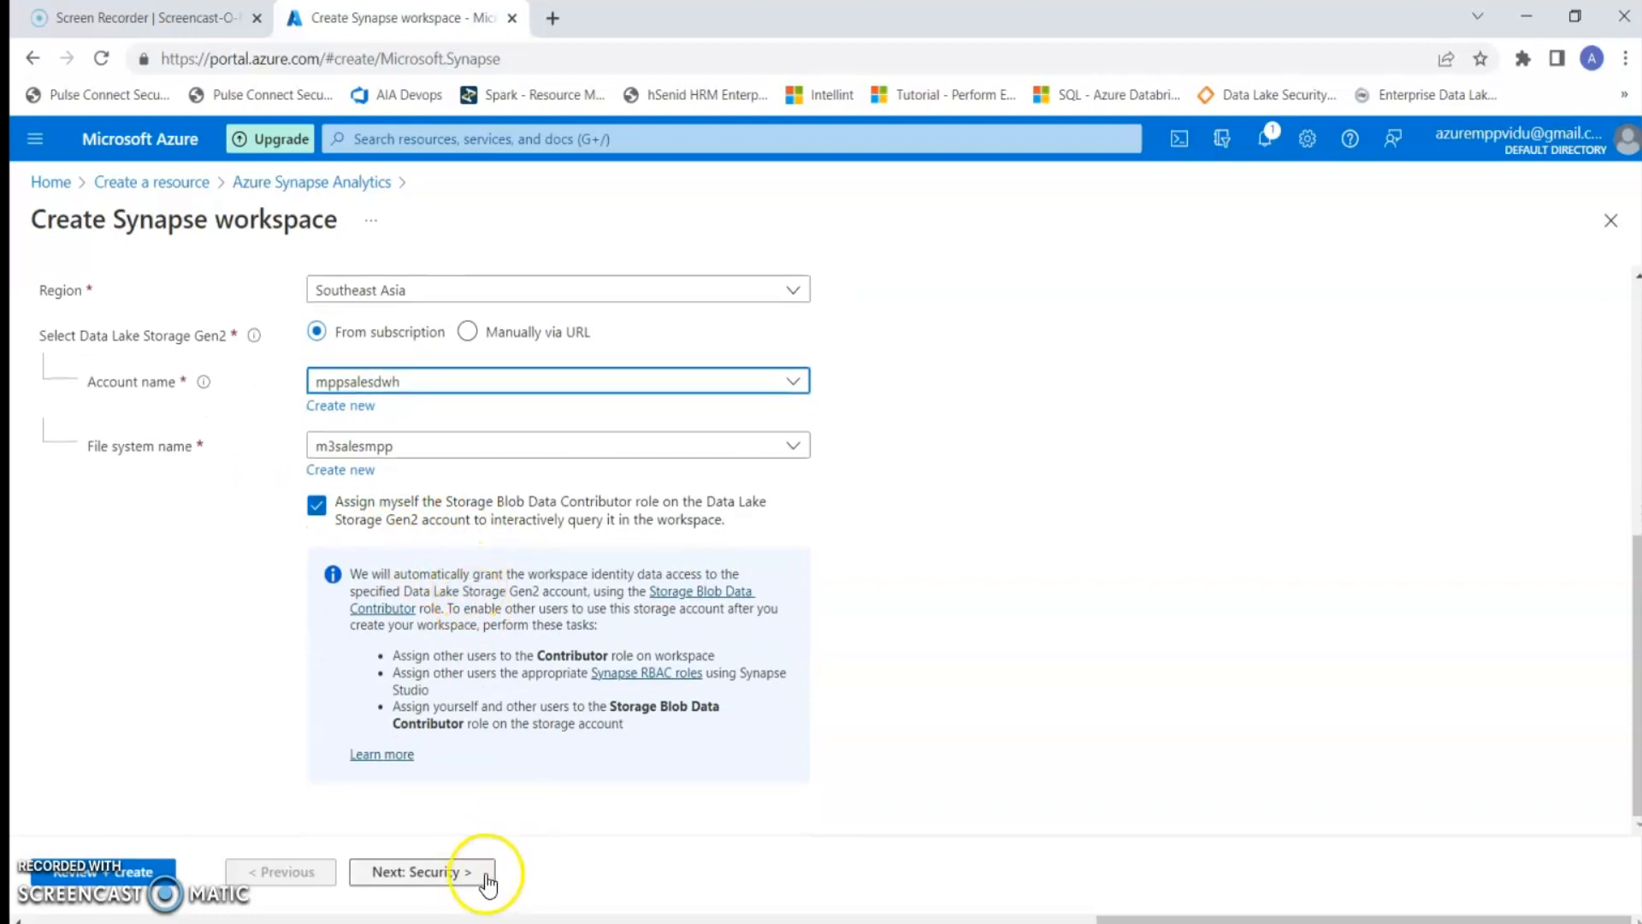
pyautogui.click(470, 874)
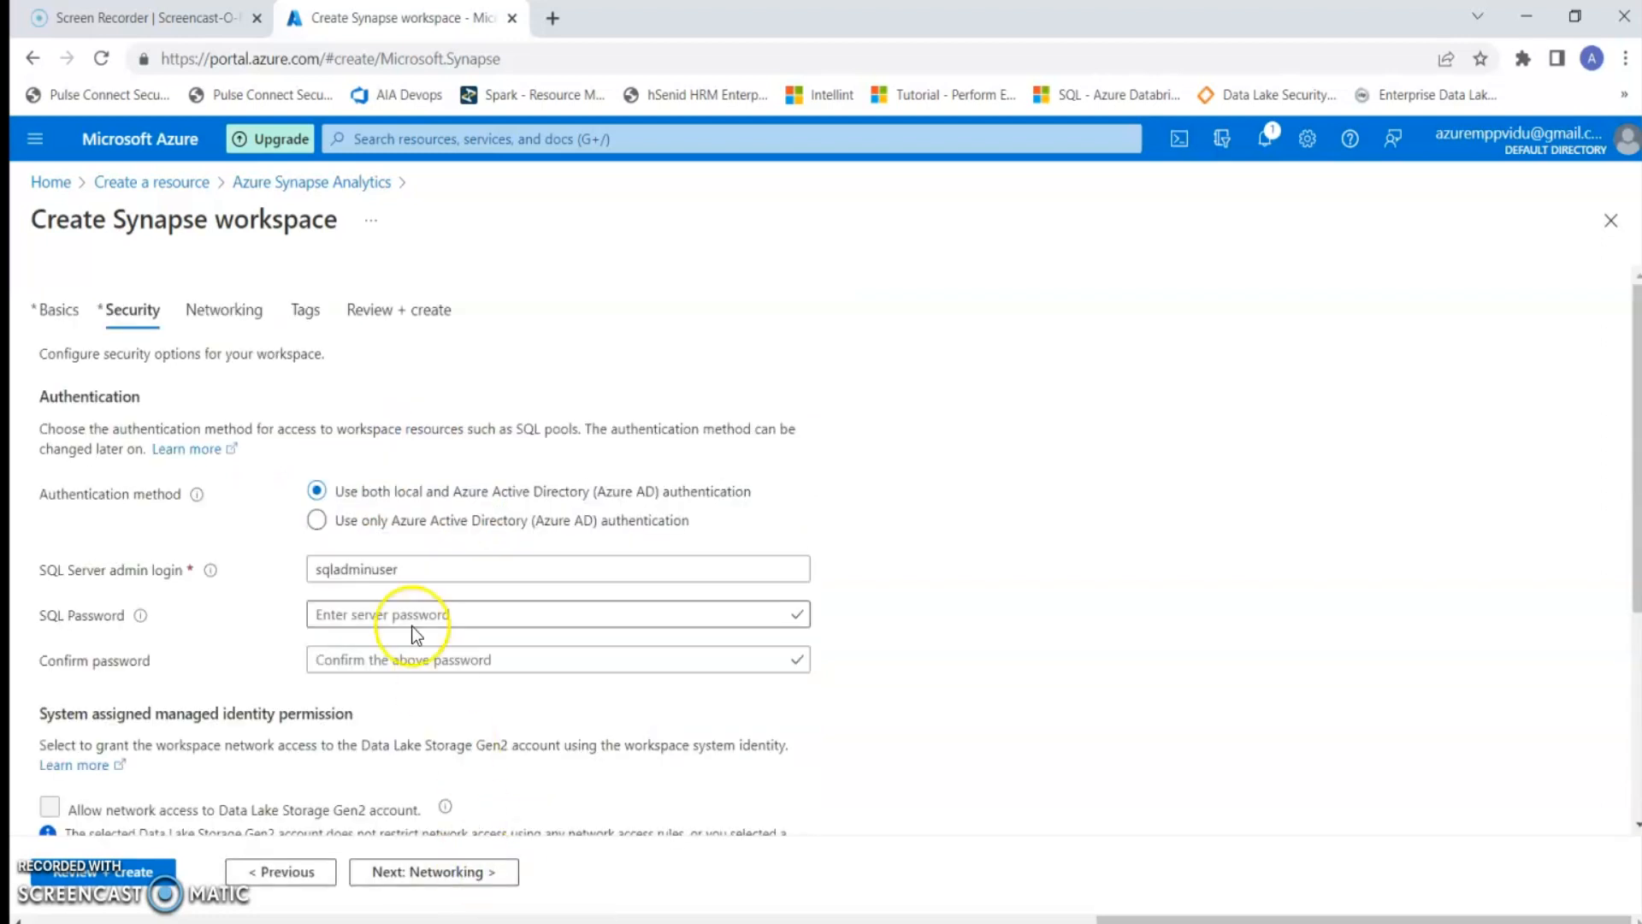
# Copy the SQL admin password from the Notepad notes and enter it in the SQL Password and Confirm password fields
pyautogui.scroll(-1, 403, 573)
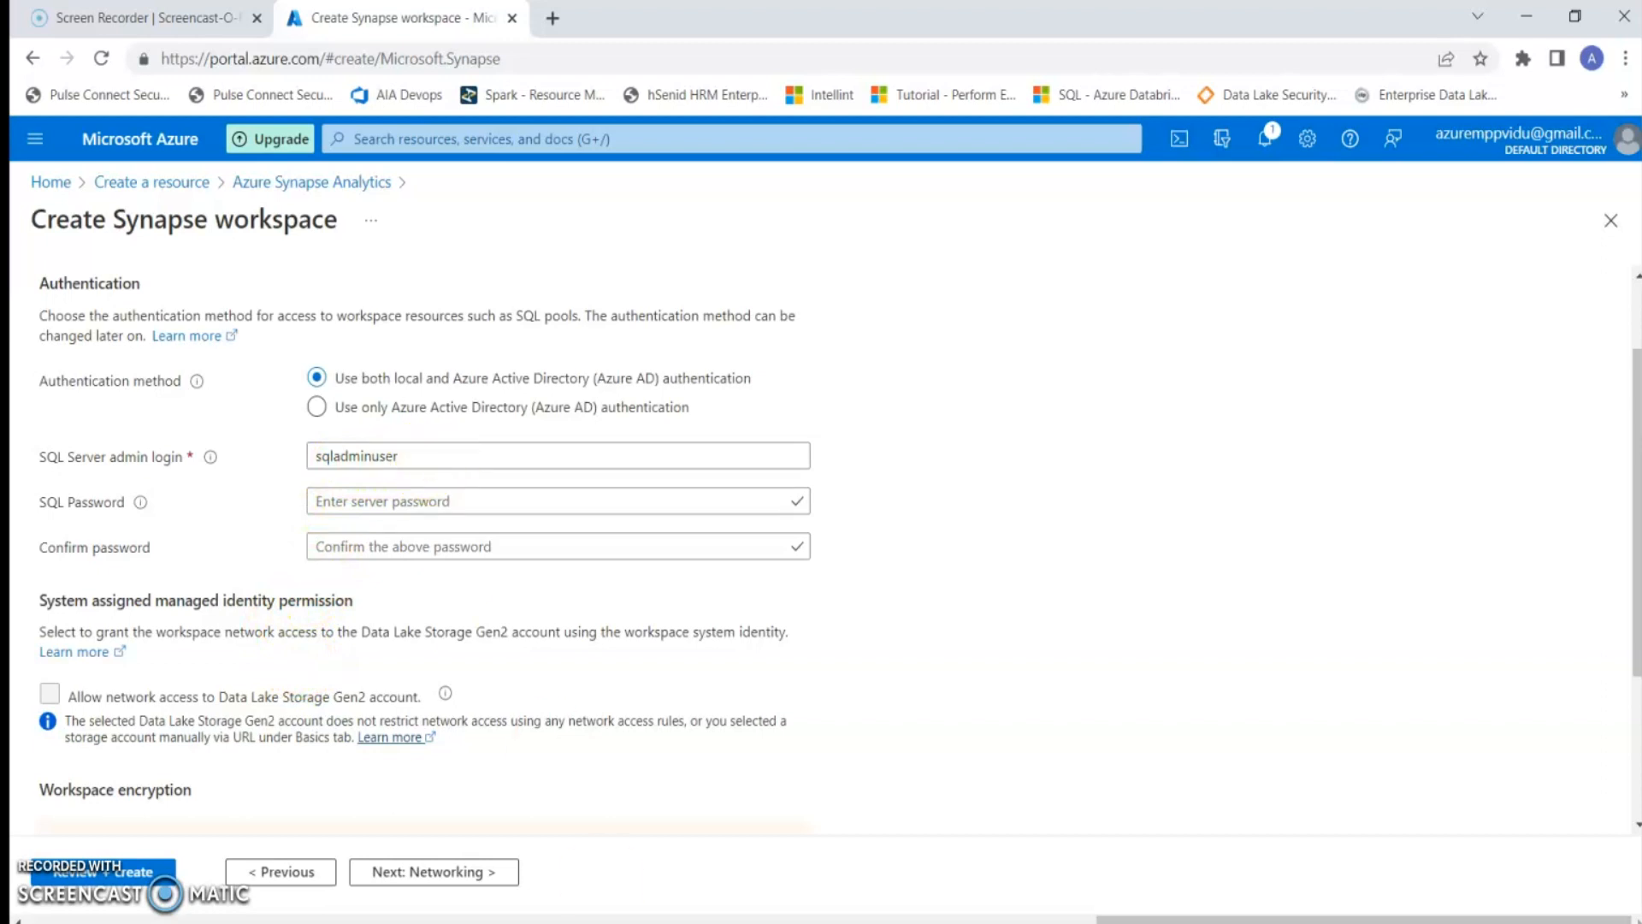
pyautogui.click(1081, 869)
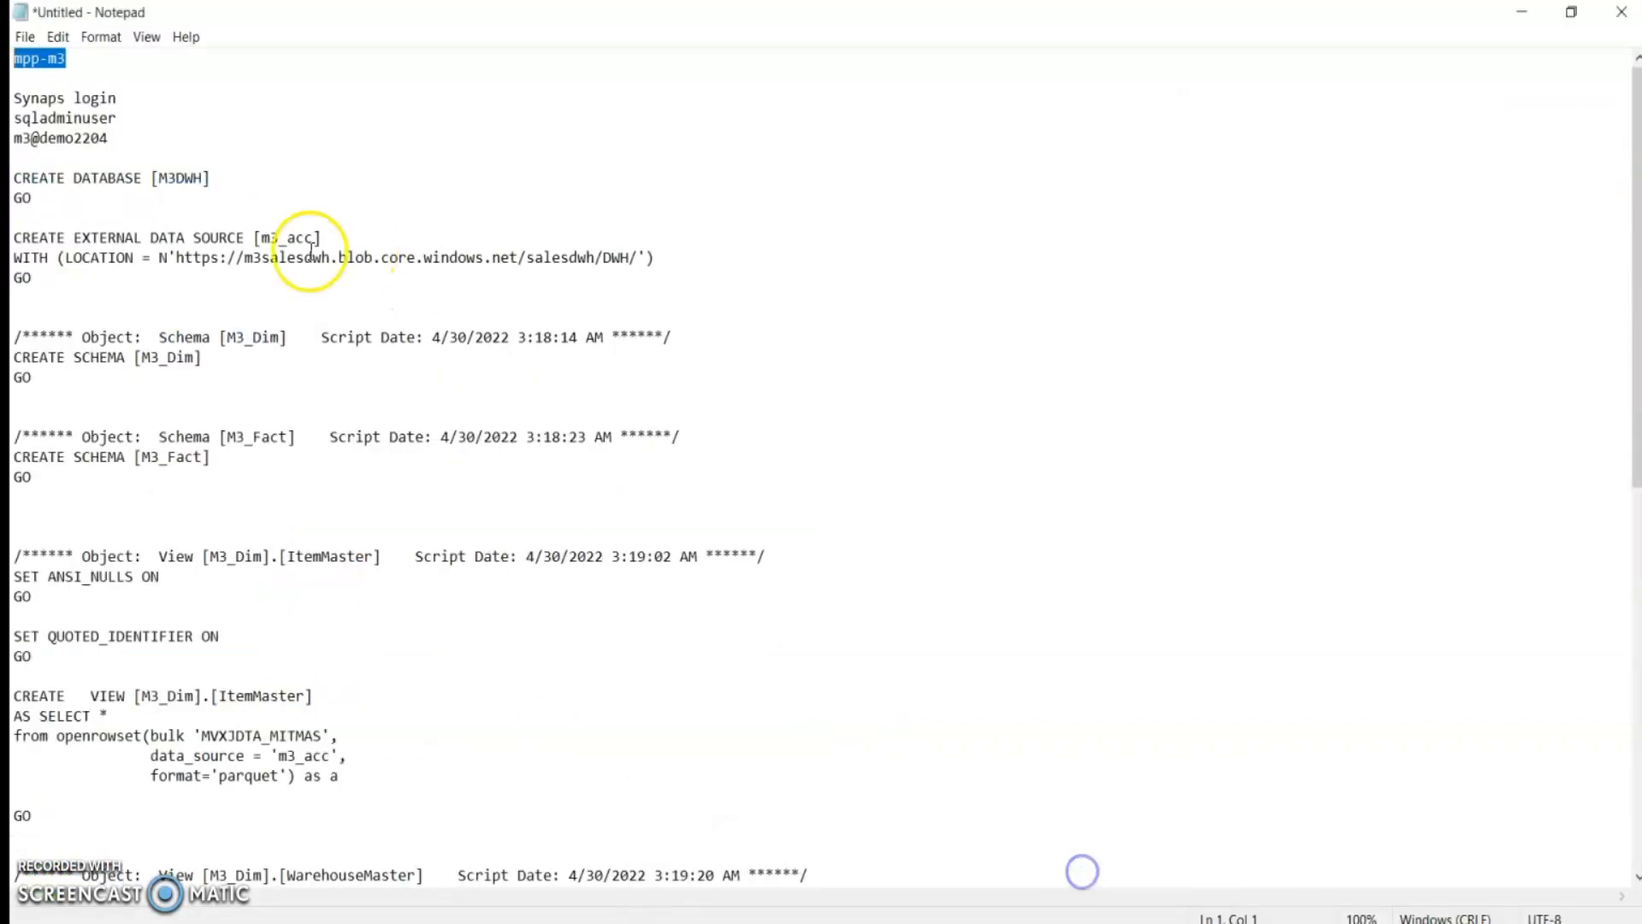
pyautogui.moveTo(110, 137); pyautogui.dragTo(14, 138)
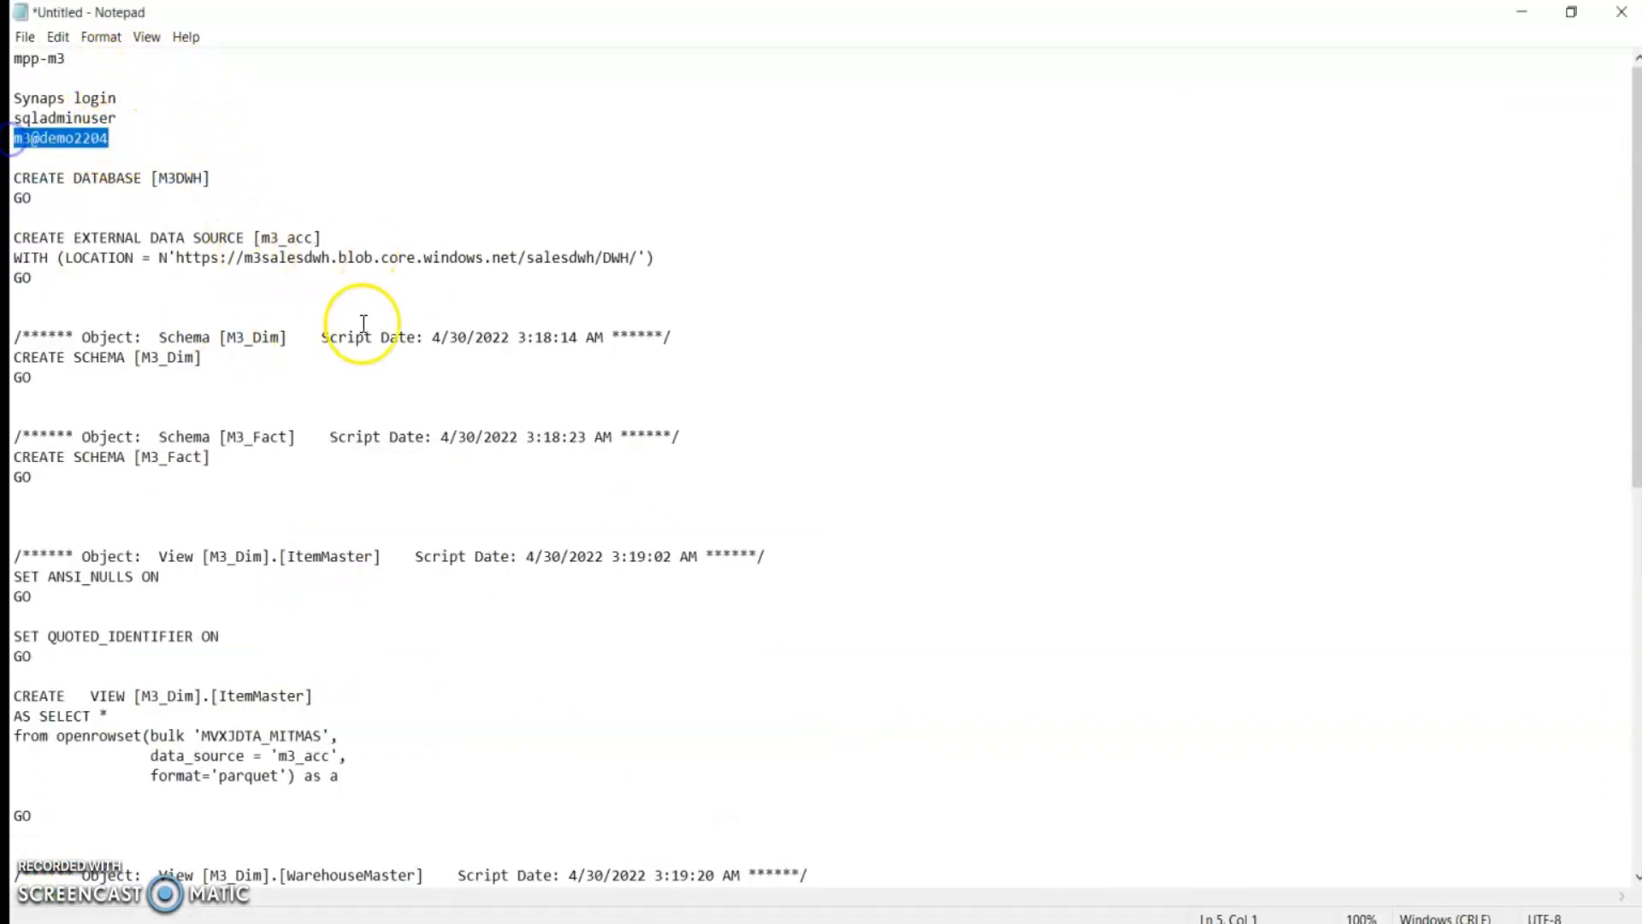
pyautogui.click(1521, 12)
pyautogui.click(403, 503)
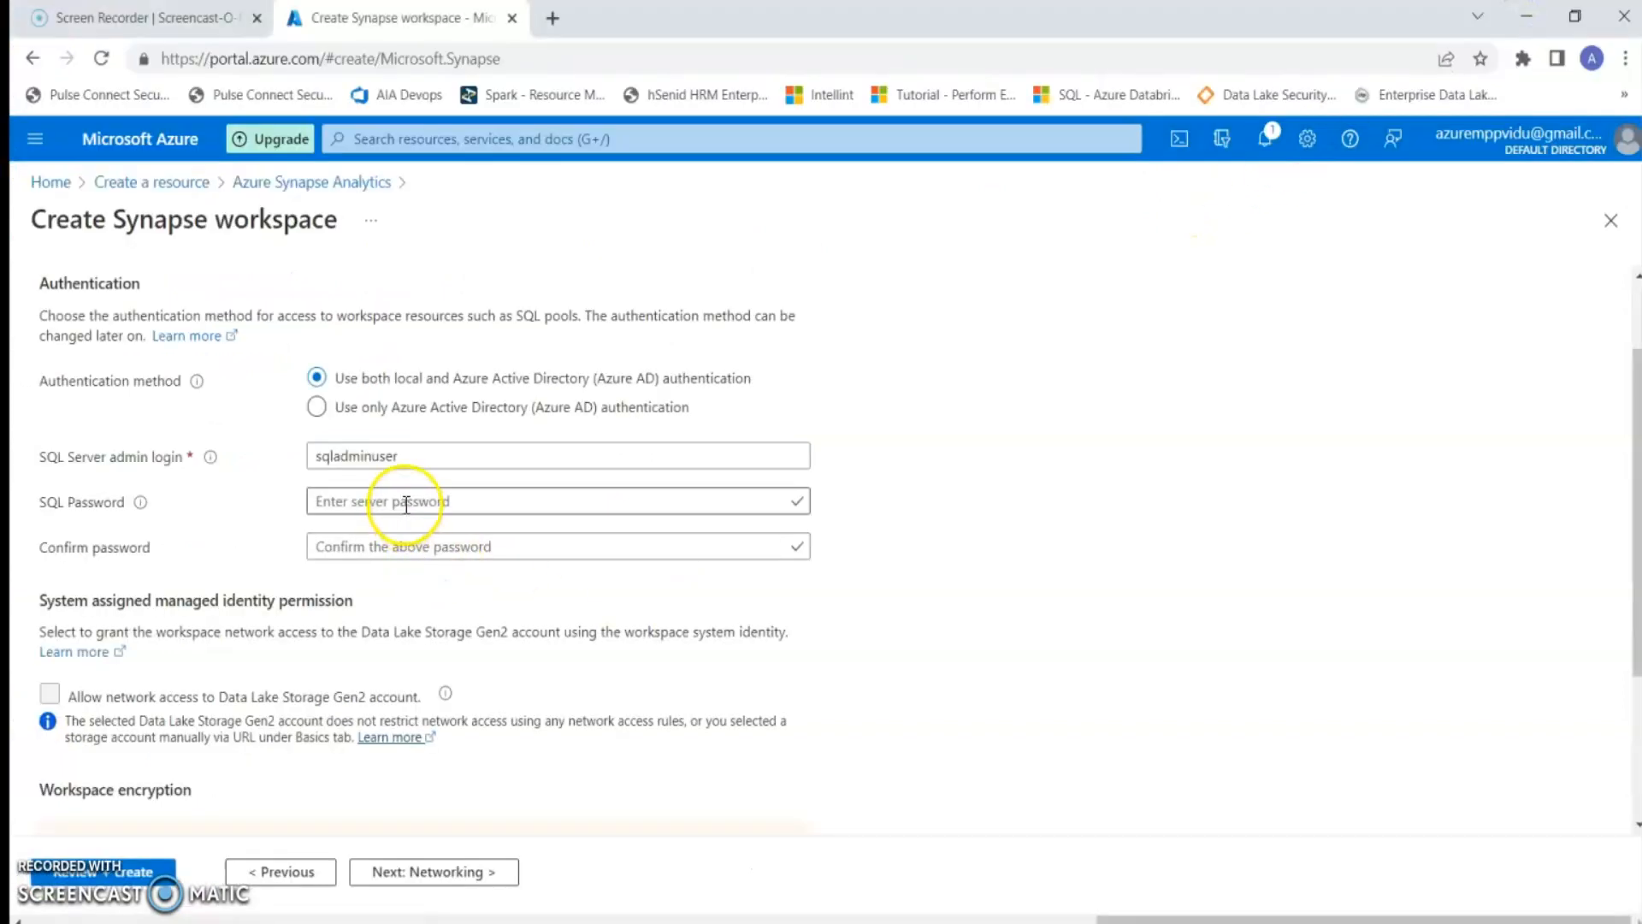
pyautogui.hotkey('ctrl', 'v')
pyautogui.click(358, 546)
pyautogui.hotkey('ctrl', 'v')
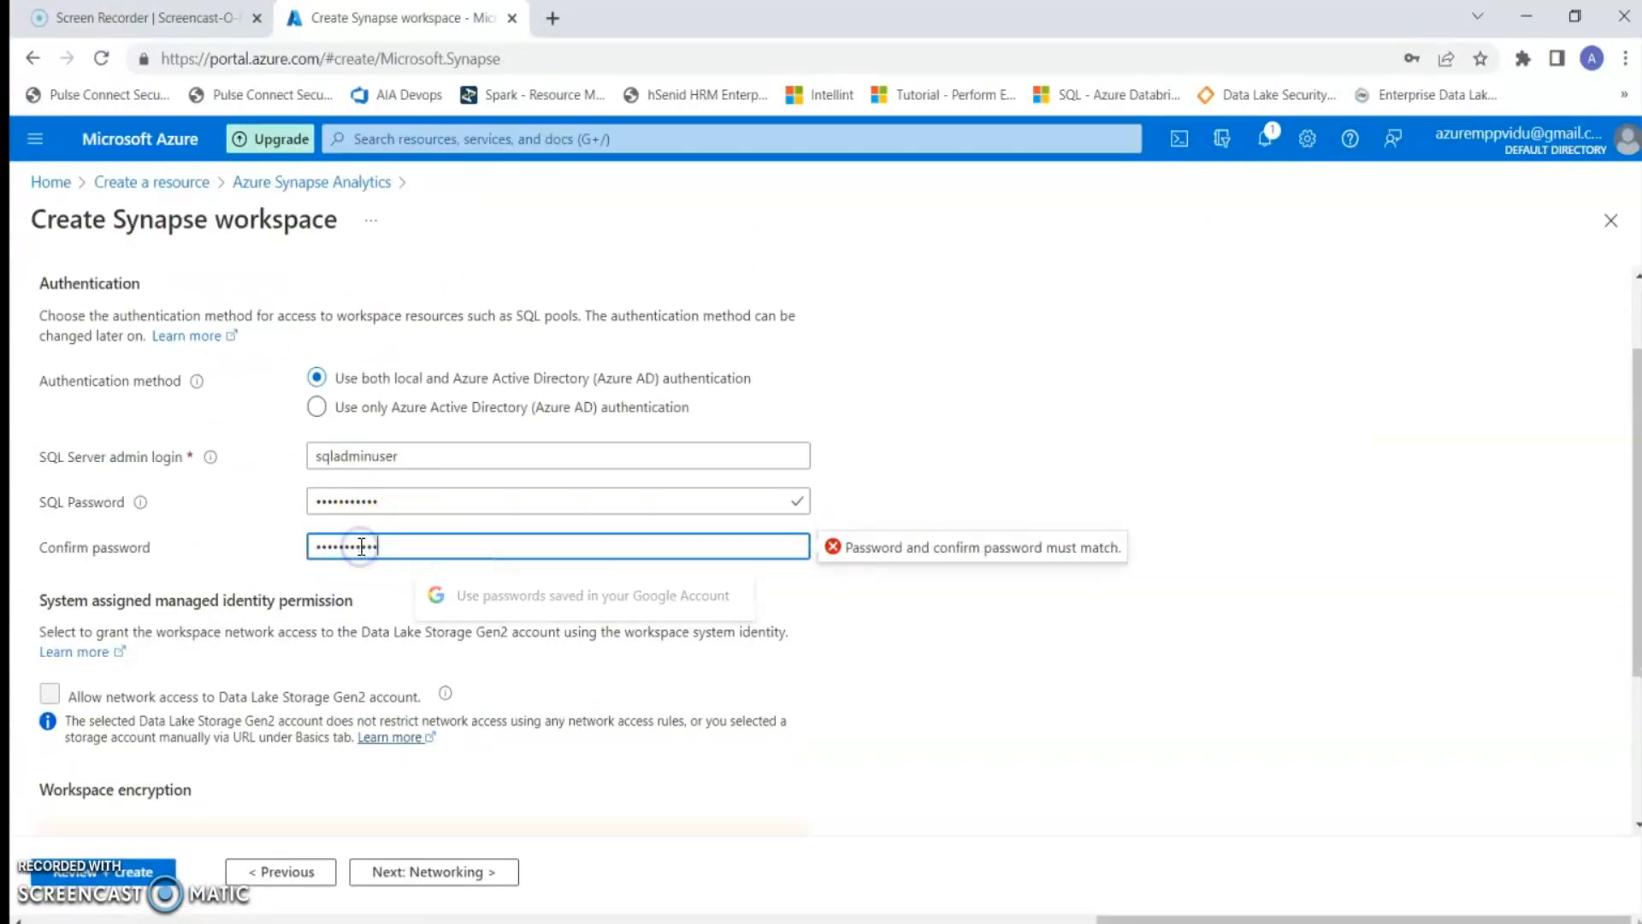
pyautogui.click(1127, 732)
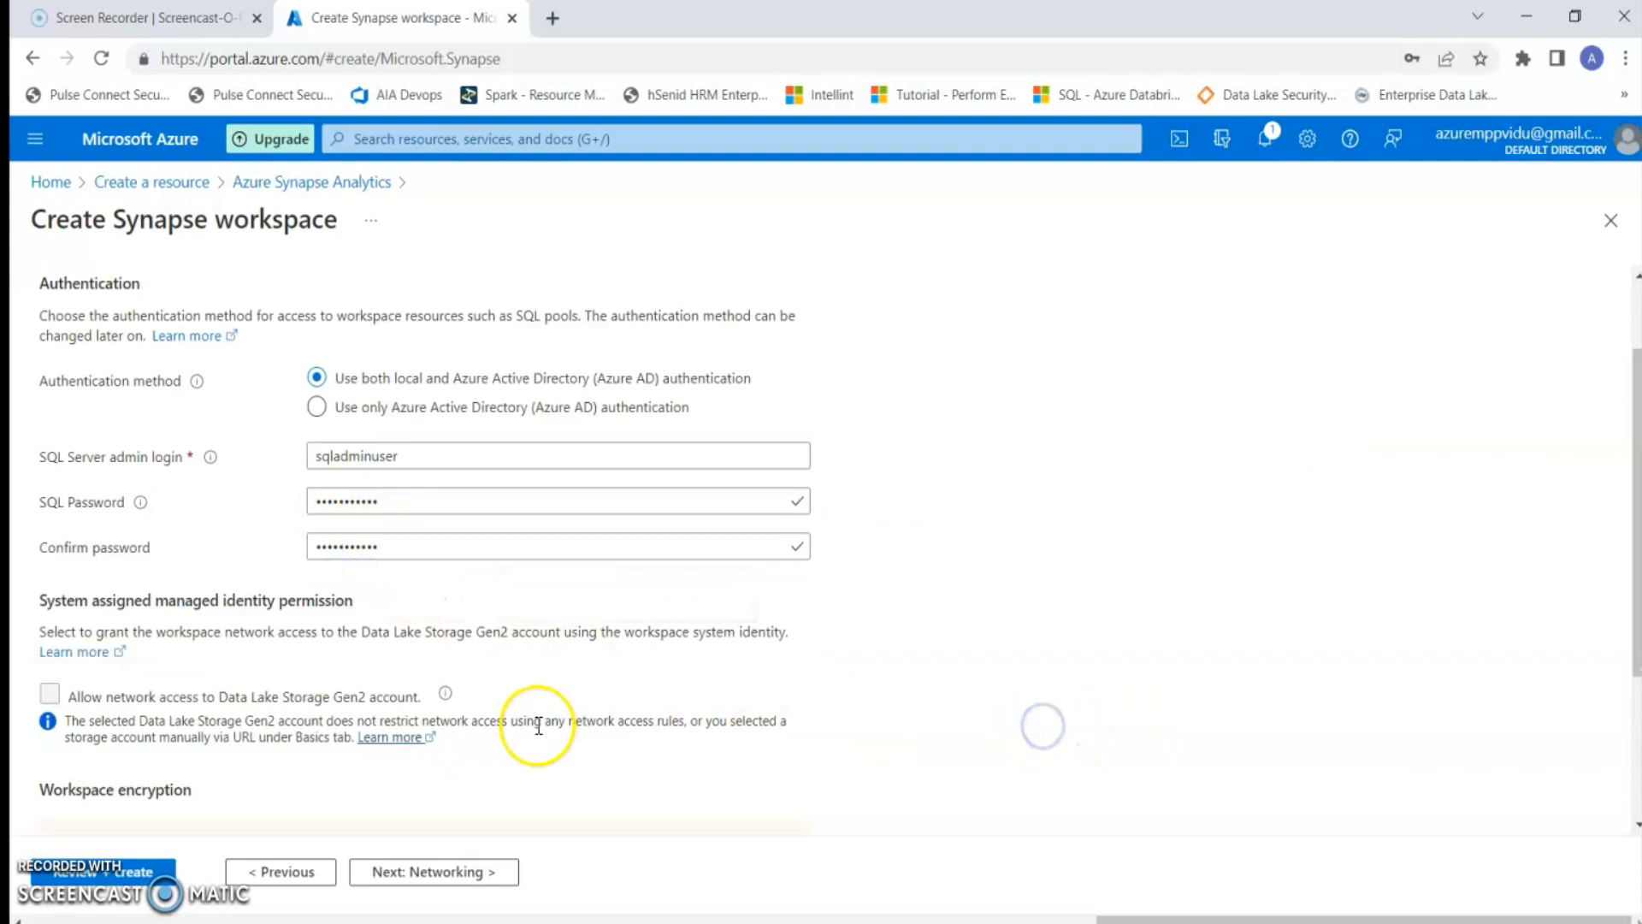
# Accept the default encryption, networking and tag settings, review the summary and create the Synapse workspace
pyautogui.scroll(-3, 532, 722)
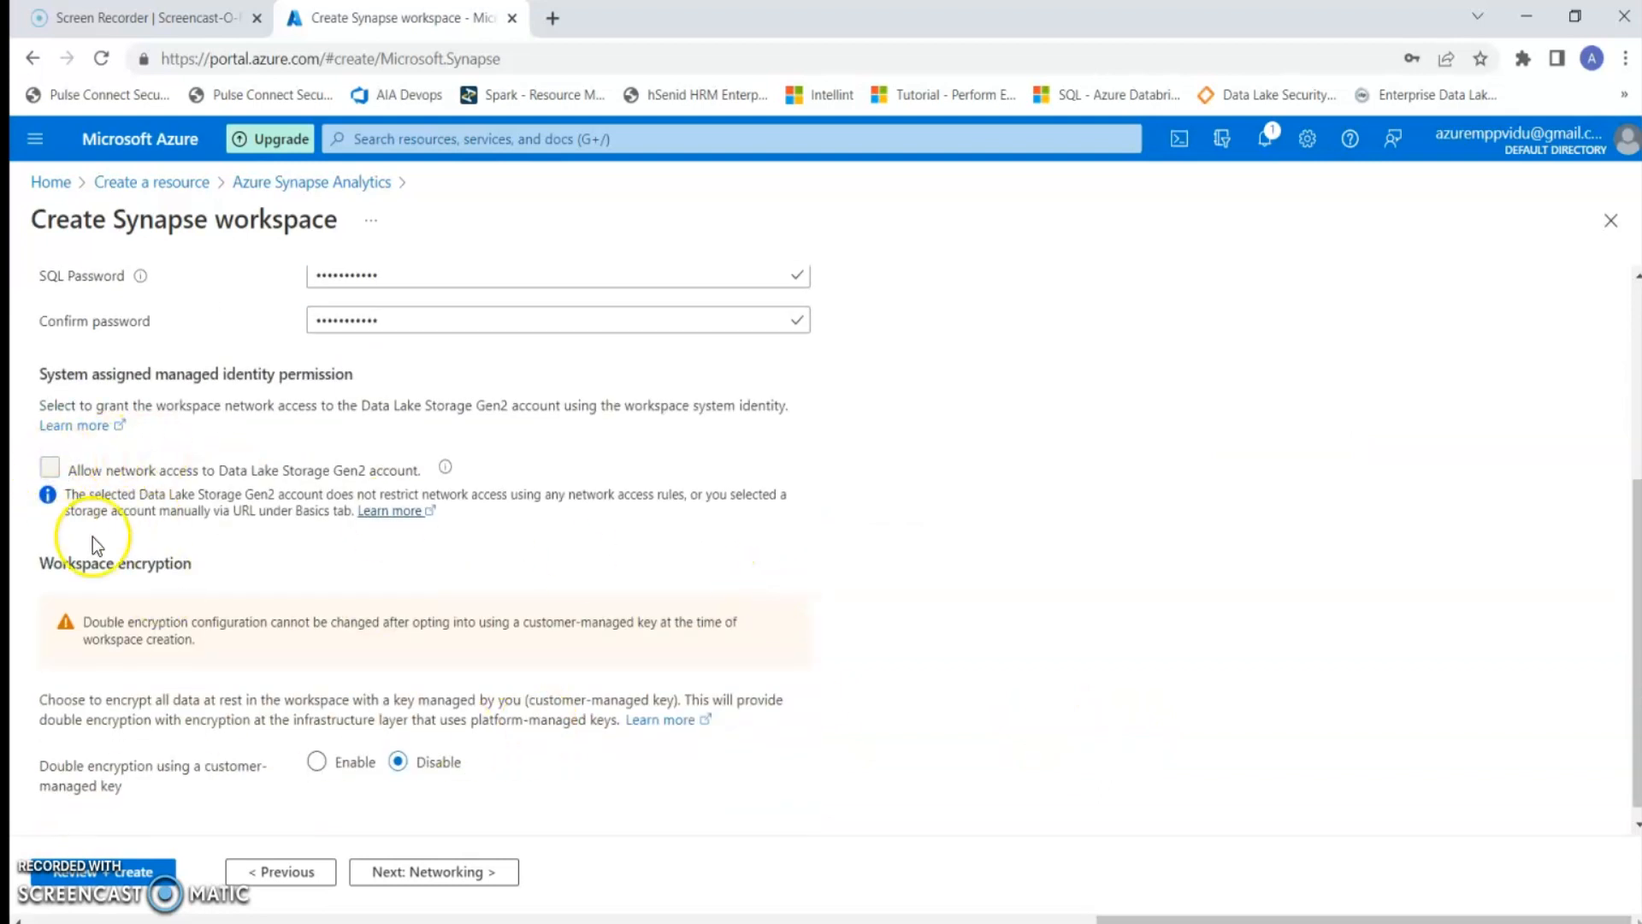
pyautogui.scroll(-1, 257, 675)
pyautogui.click(435, 886)
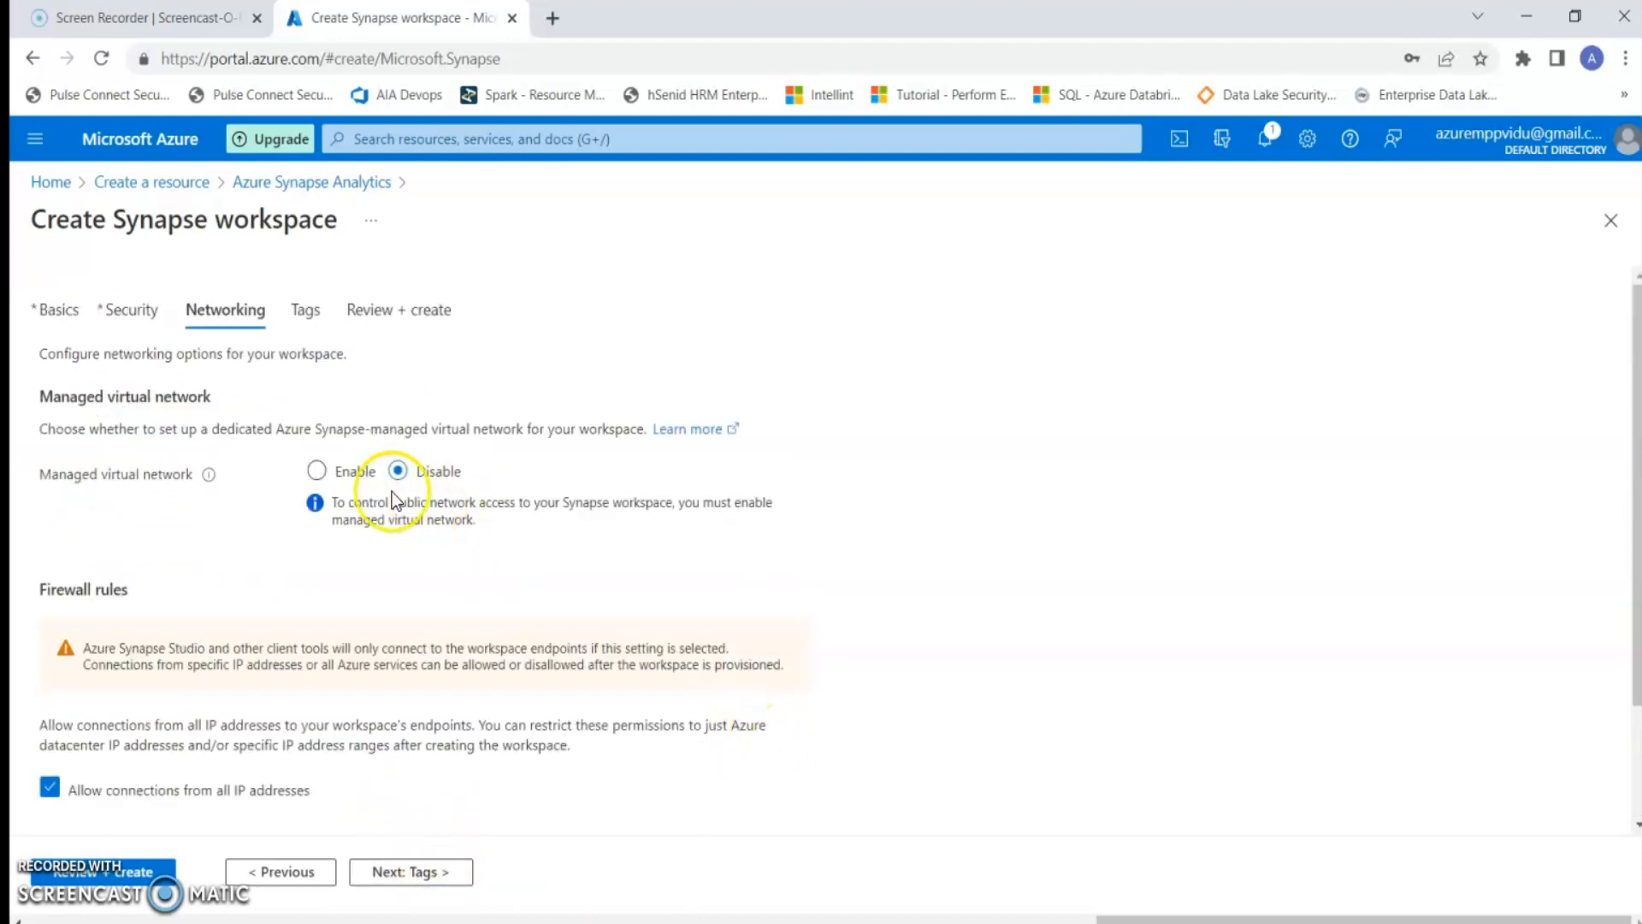
pyautogui.scroll(-2, 376, 640)
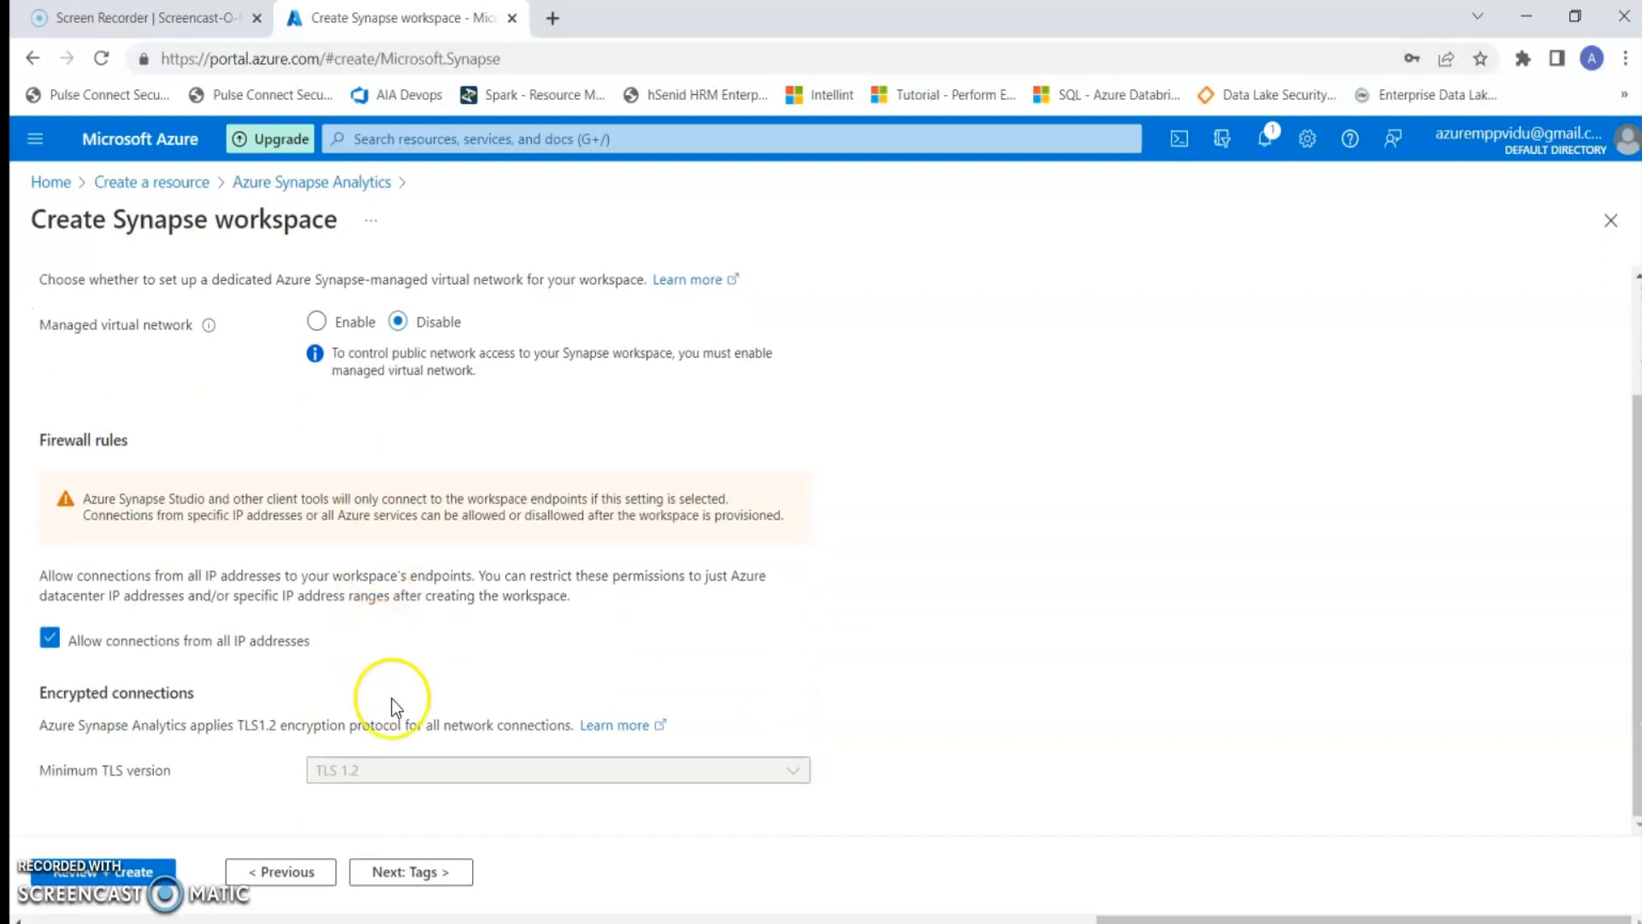
pyautogui.click(414, 855)
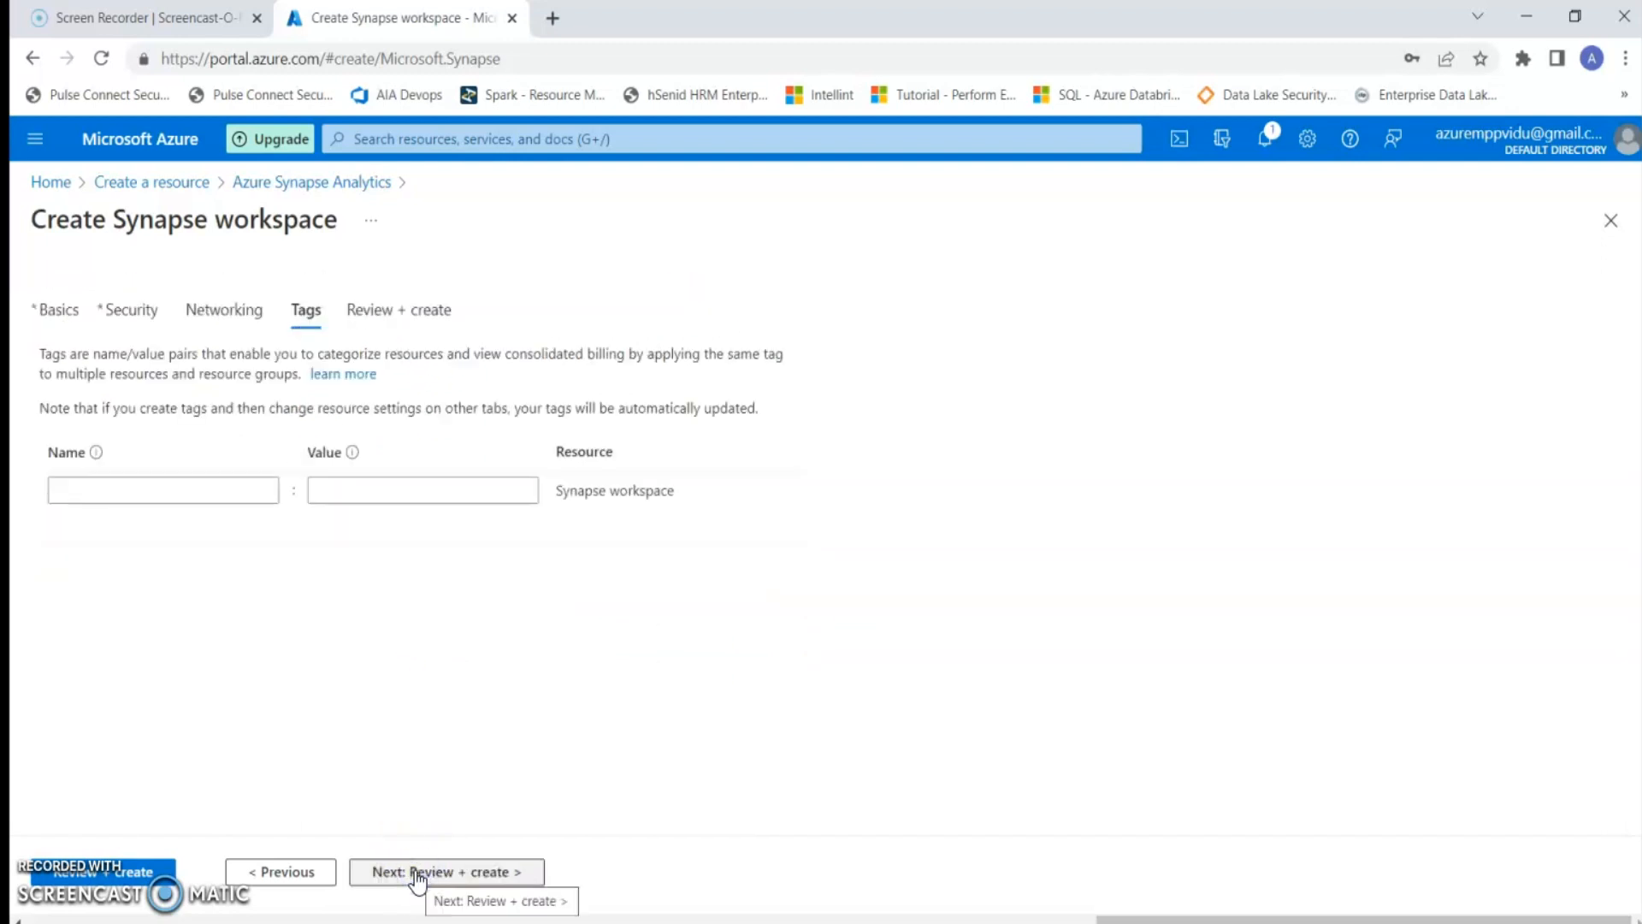
pyautogui.click(416, 874)
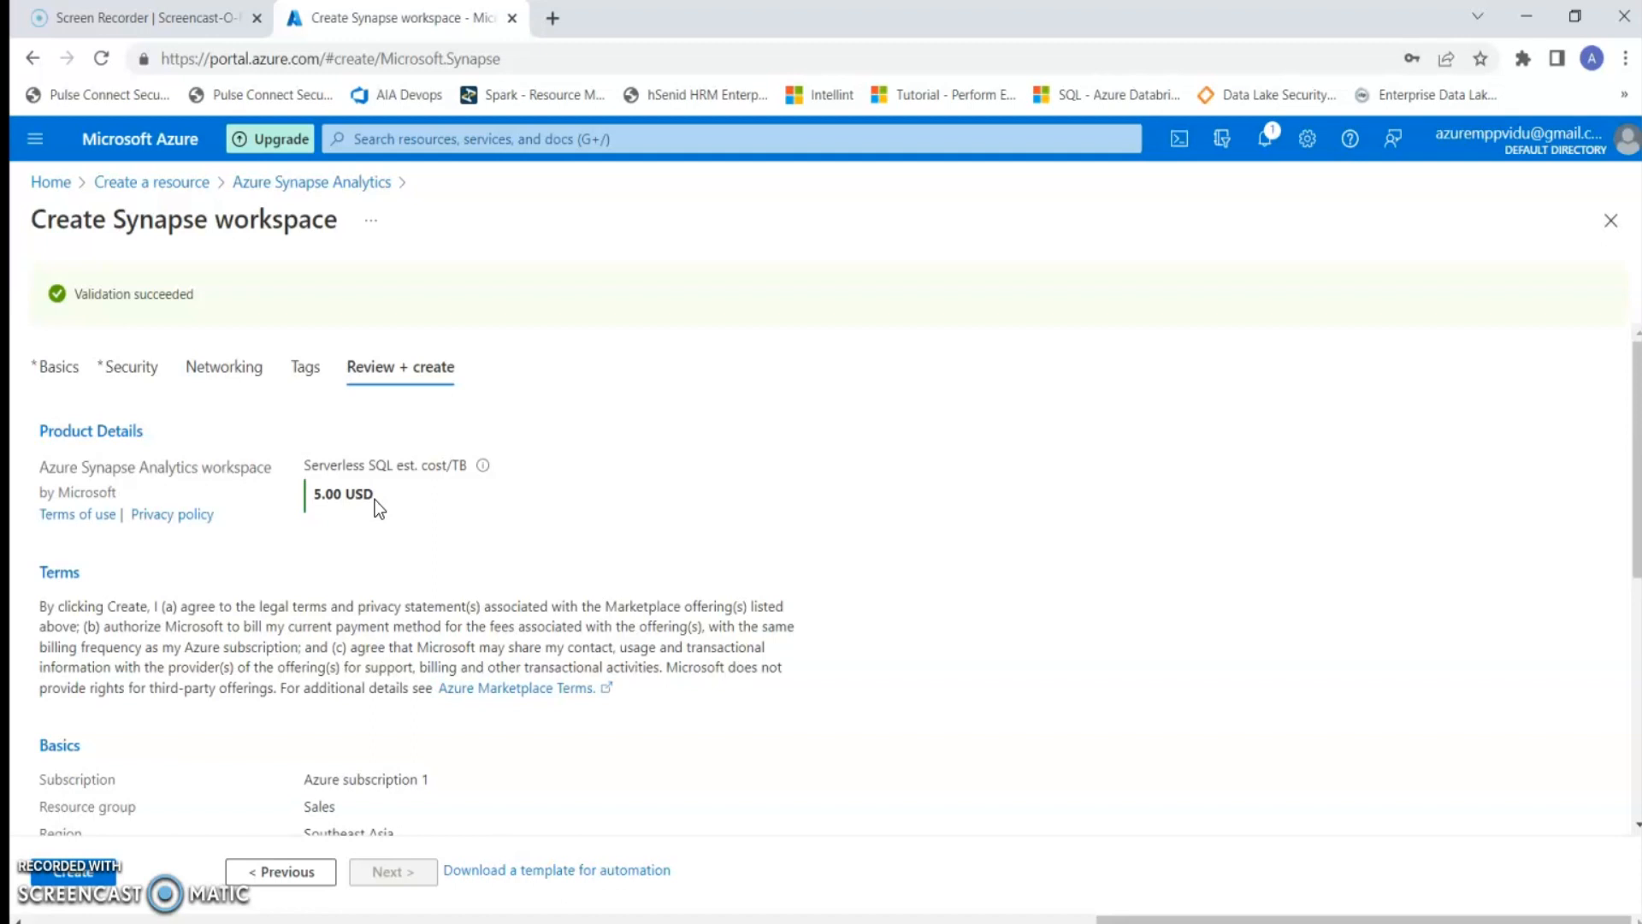
pyautogui.scroll(-9, 375, 513)
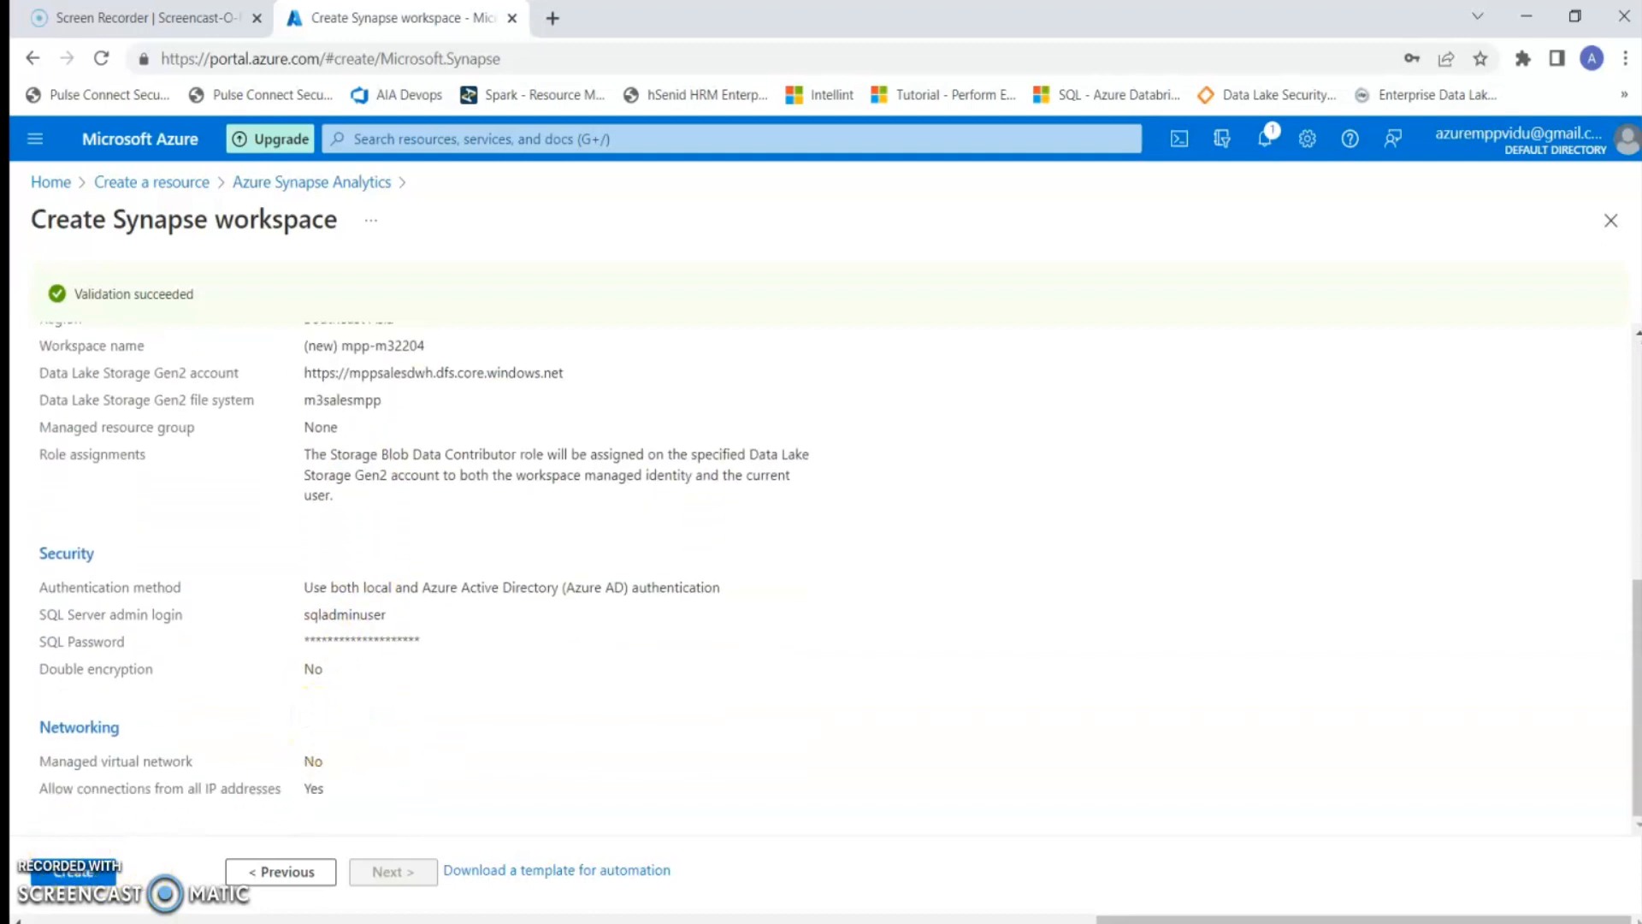
pyautogui.click(101, 866)
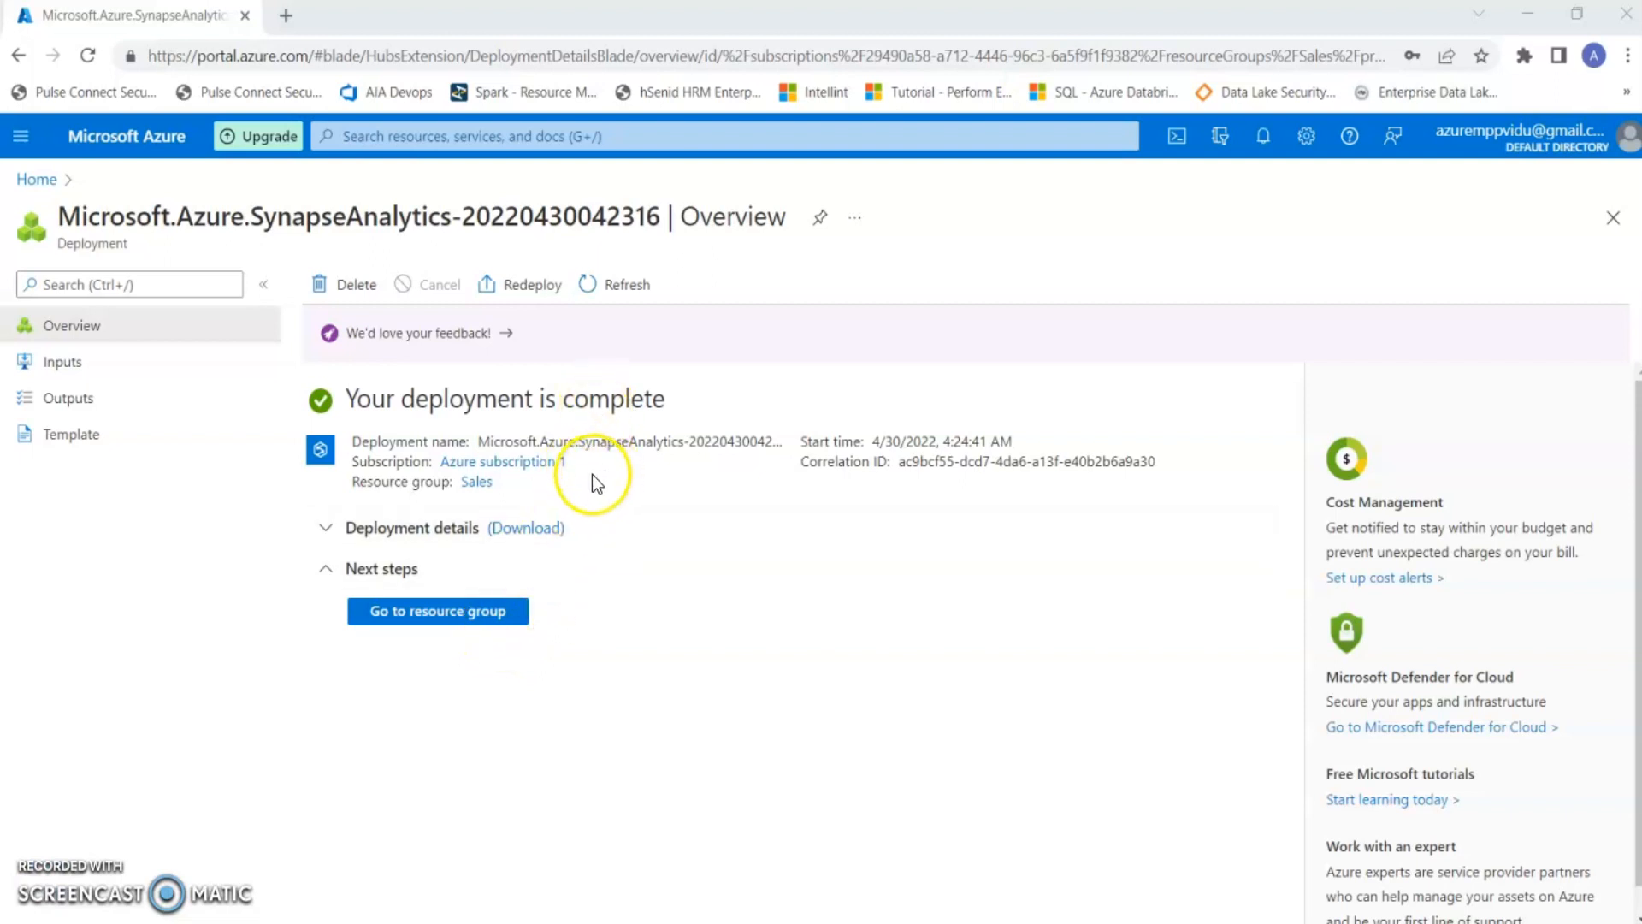
# Open the firewall settings of the deployed mpp-m32204 workspace and add a rule for the client IP
pyautogui.click(438, 612)
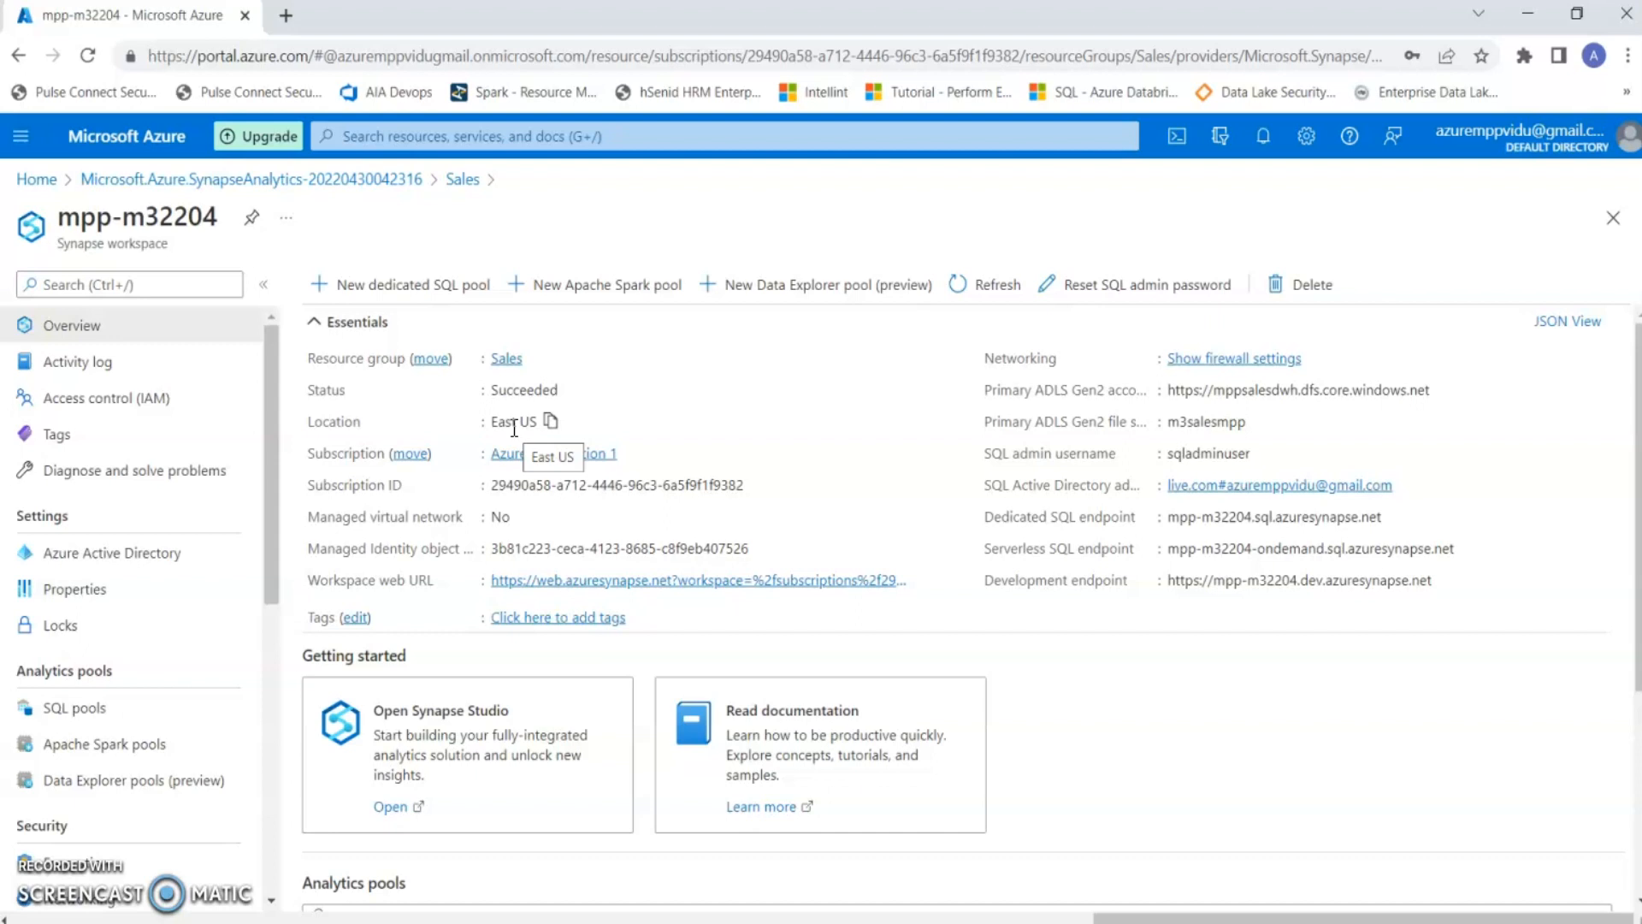
pyautogui.click(1206, 359)
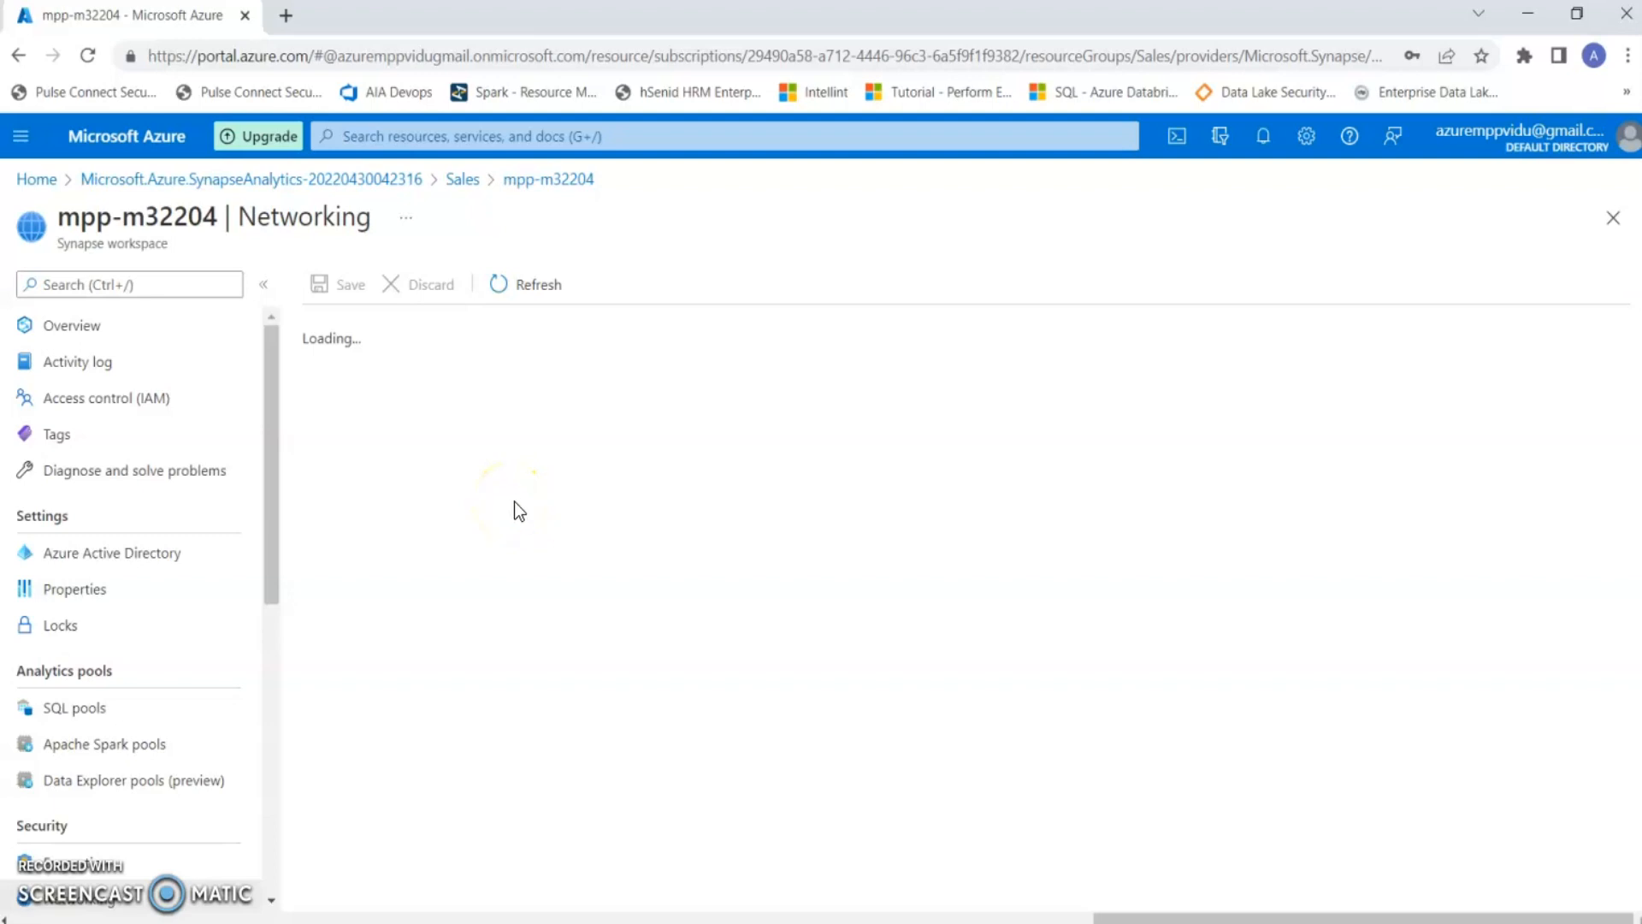
pyautogui.click(433, 768)
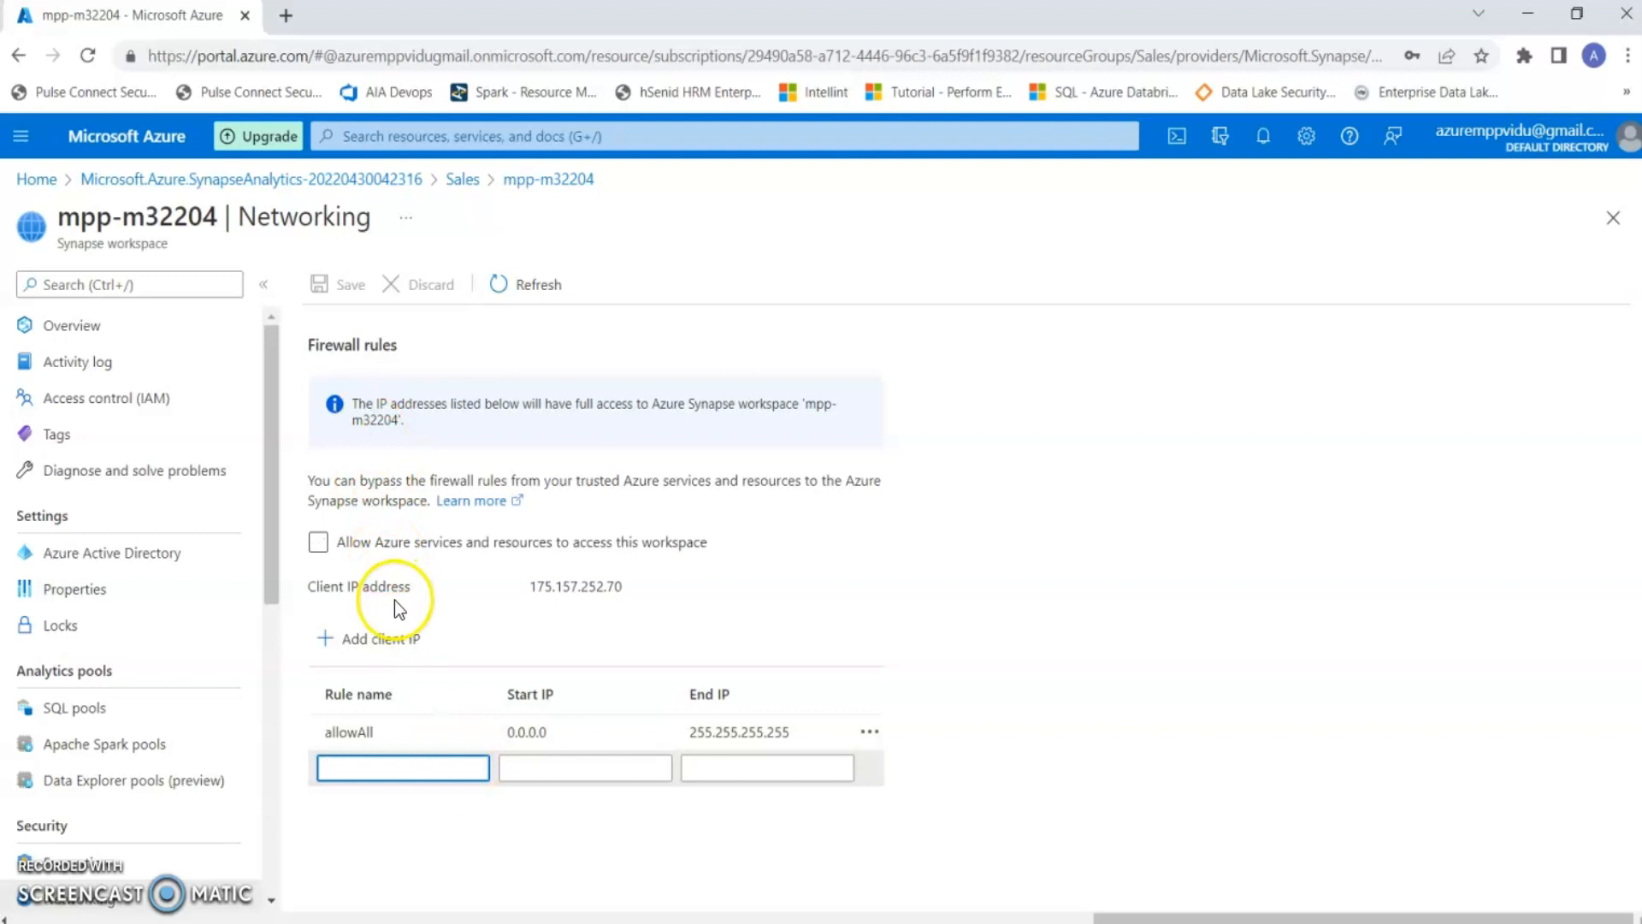
pyautogui.click(387, 650)
# Set the client IP rule's range from 175.0.0.0 to 175.225.225.225 and save the firewall rules
pyautogui.click(556, 767)
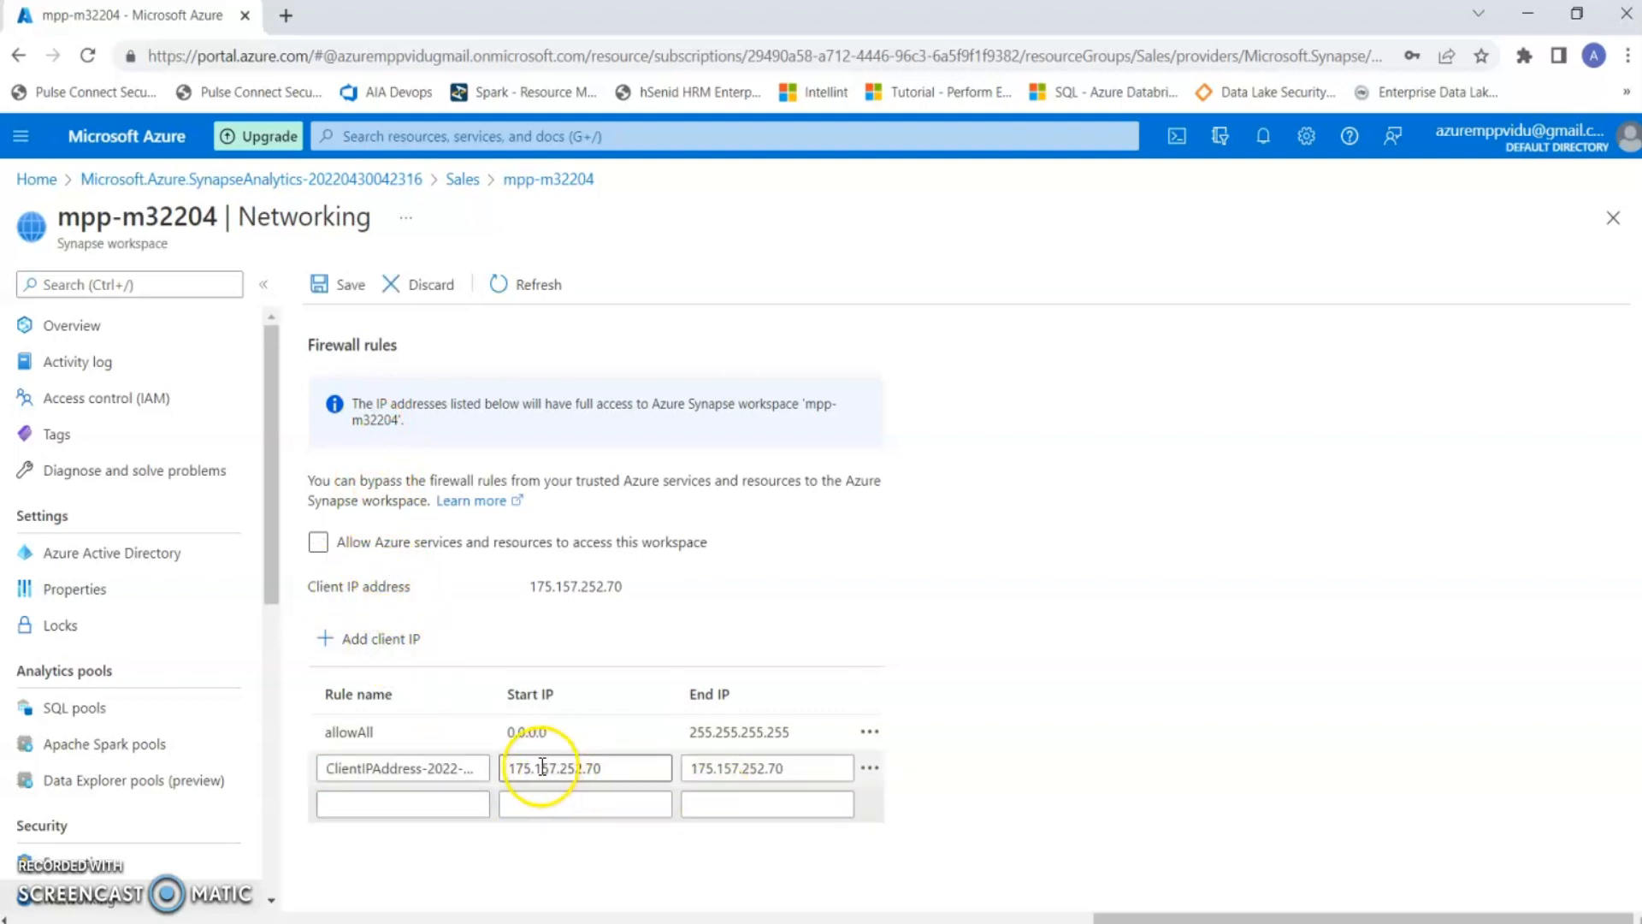
pyautogui.moveTo(541, 768); pyautogui.dragTo(616, 766)
pyautogui.press('BackSpace')
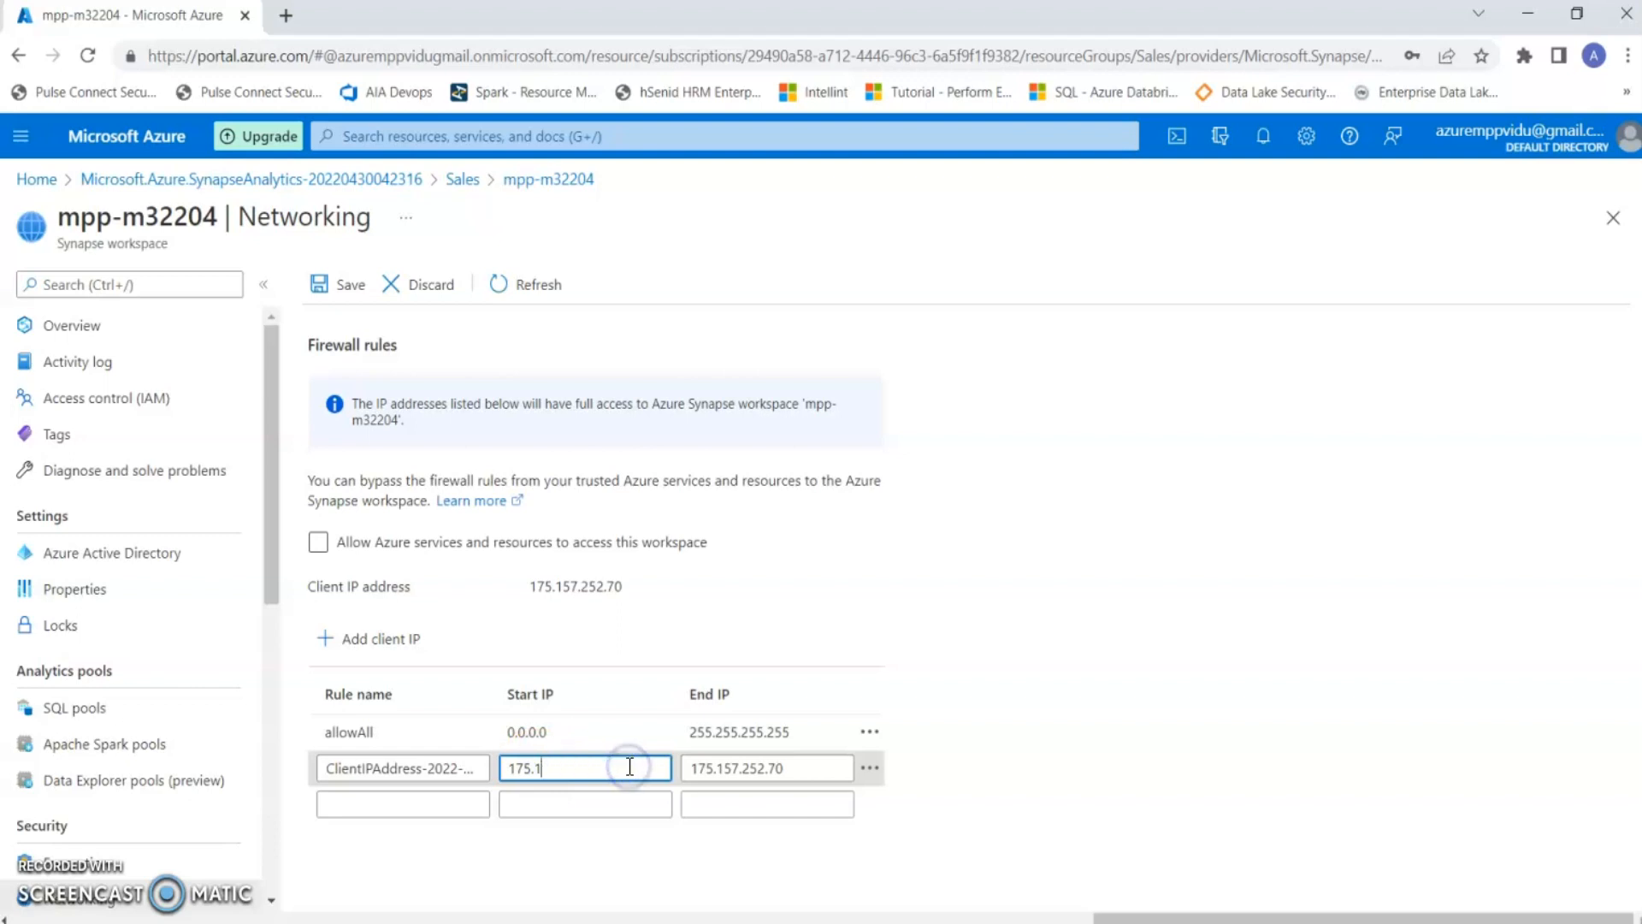
pyautogui.write('0.0')
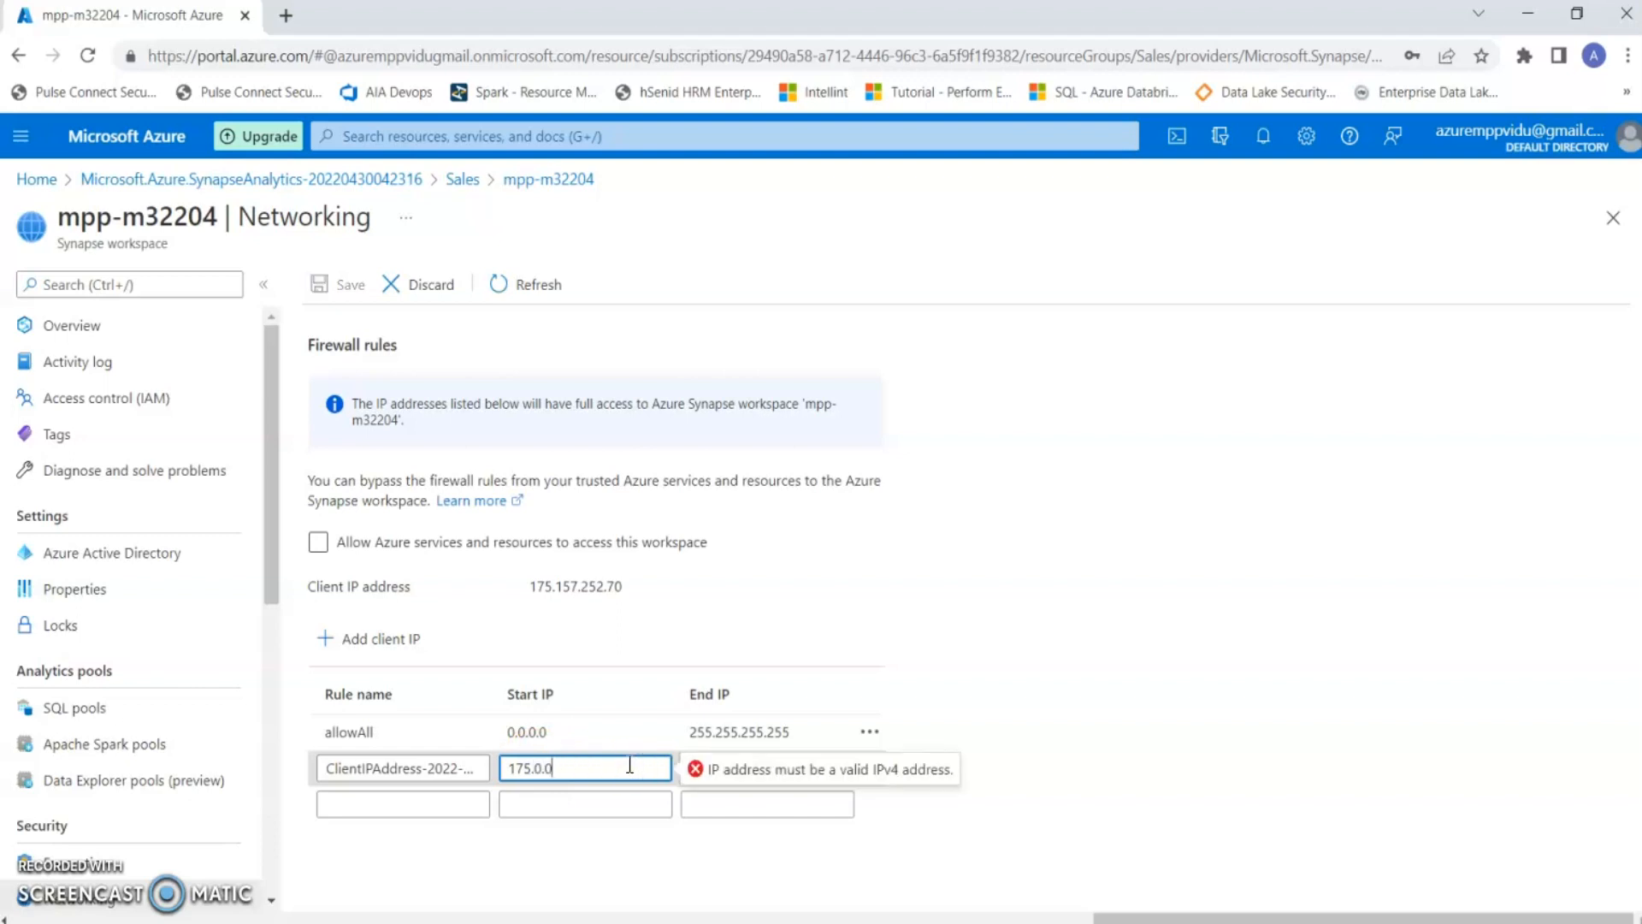
pyautogui.write('.0')
pyautogui.click(1026, 722)
pyautogui.moveTo(782, 767); pyautogui.dragTo(716, 768)
pyautogui.write('2')
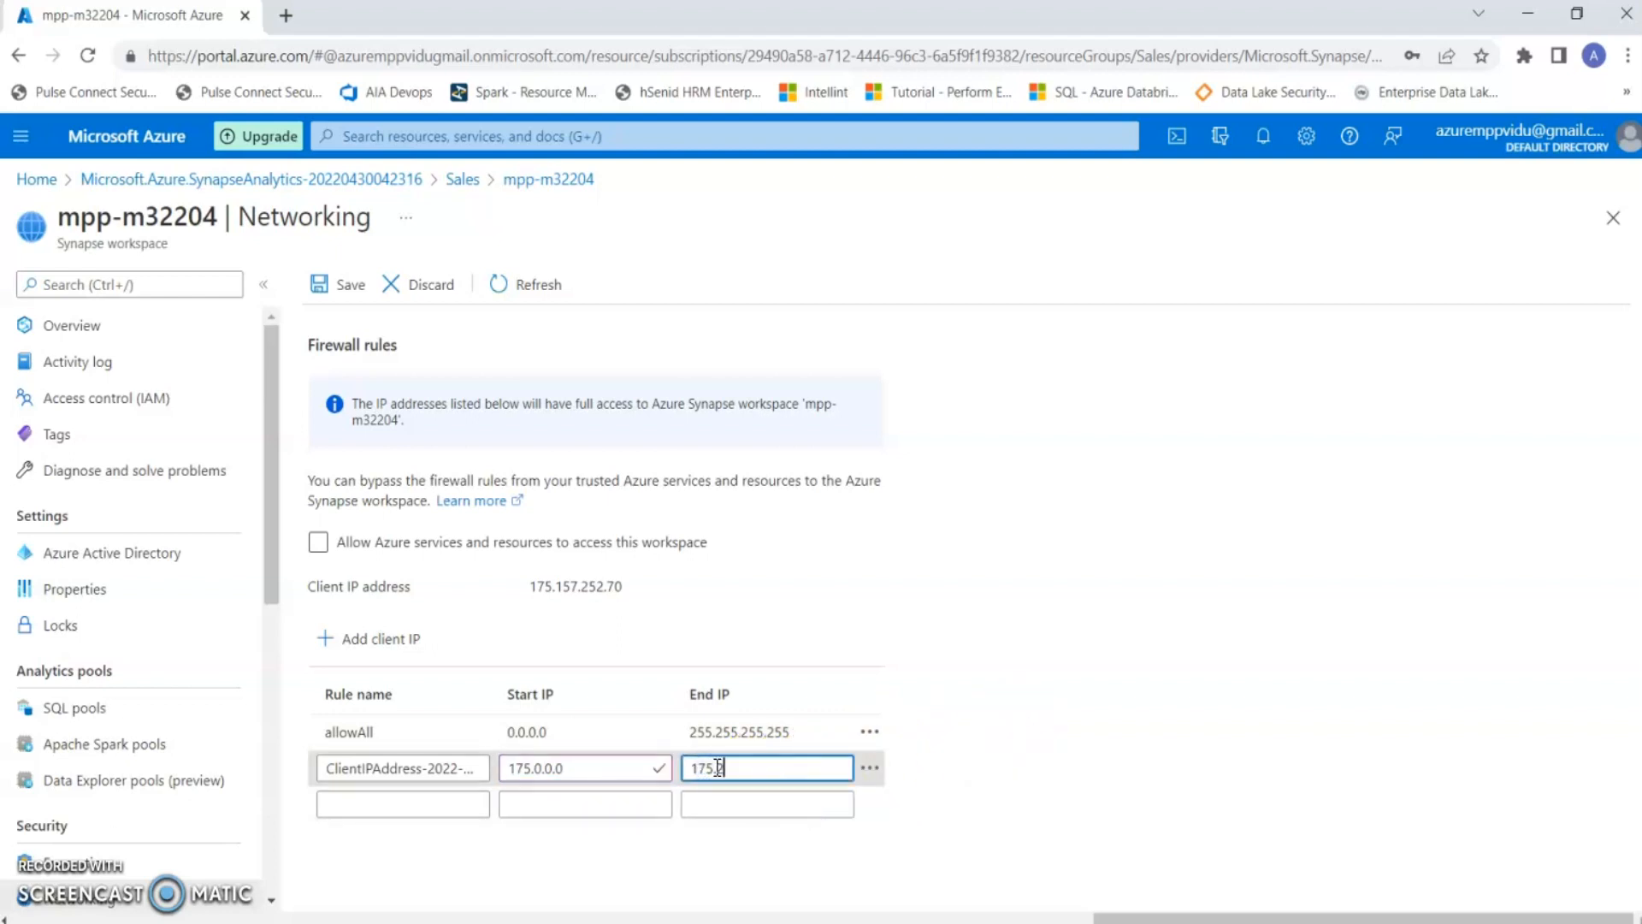
pyautogui.write('25.225.225')
pyautogui.click(329, 284)
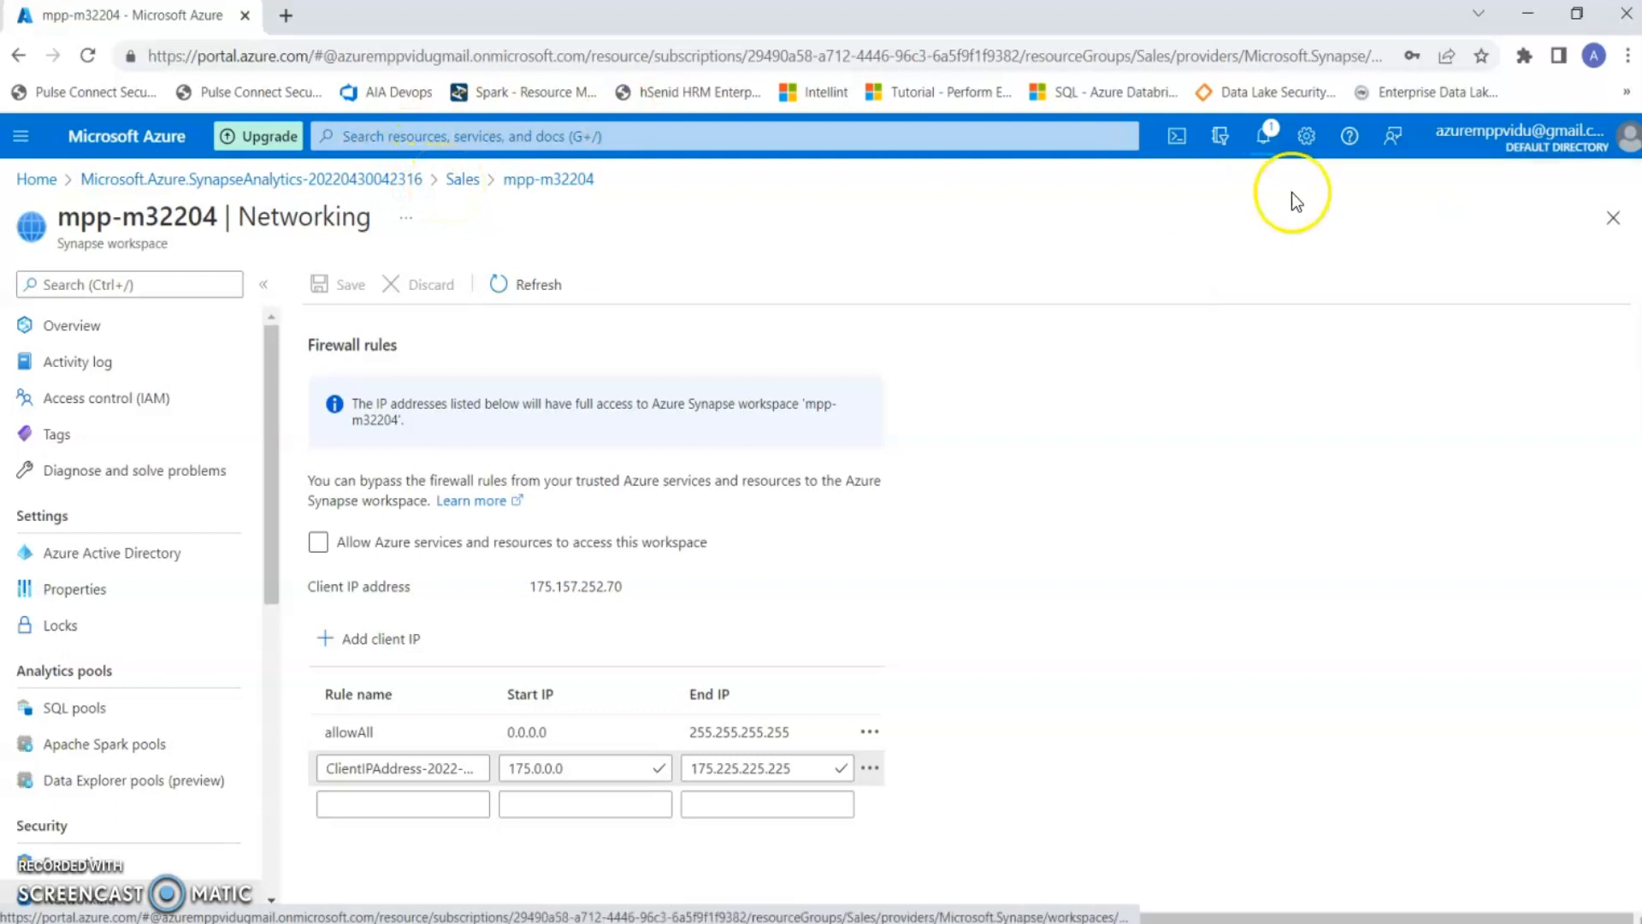
# Reopen the mpp-m32204 workspace overview from the Sales resource group and copy its Serverless SQL endpoint
pyautogui.click(217, 177)
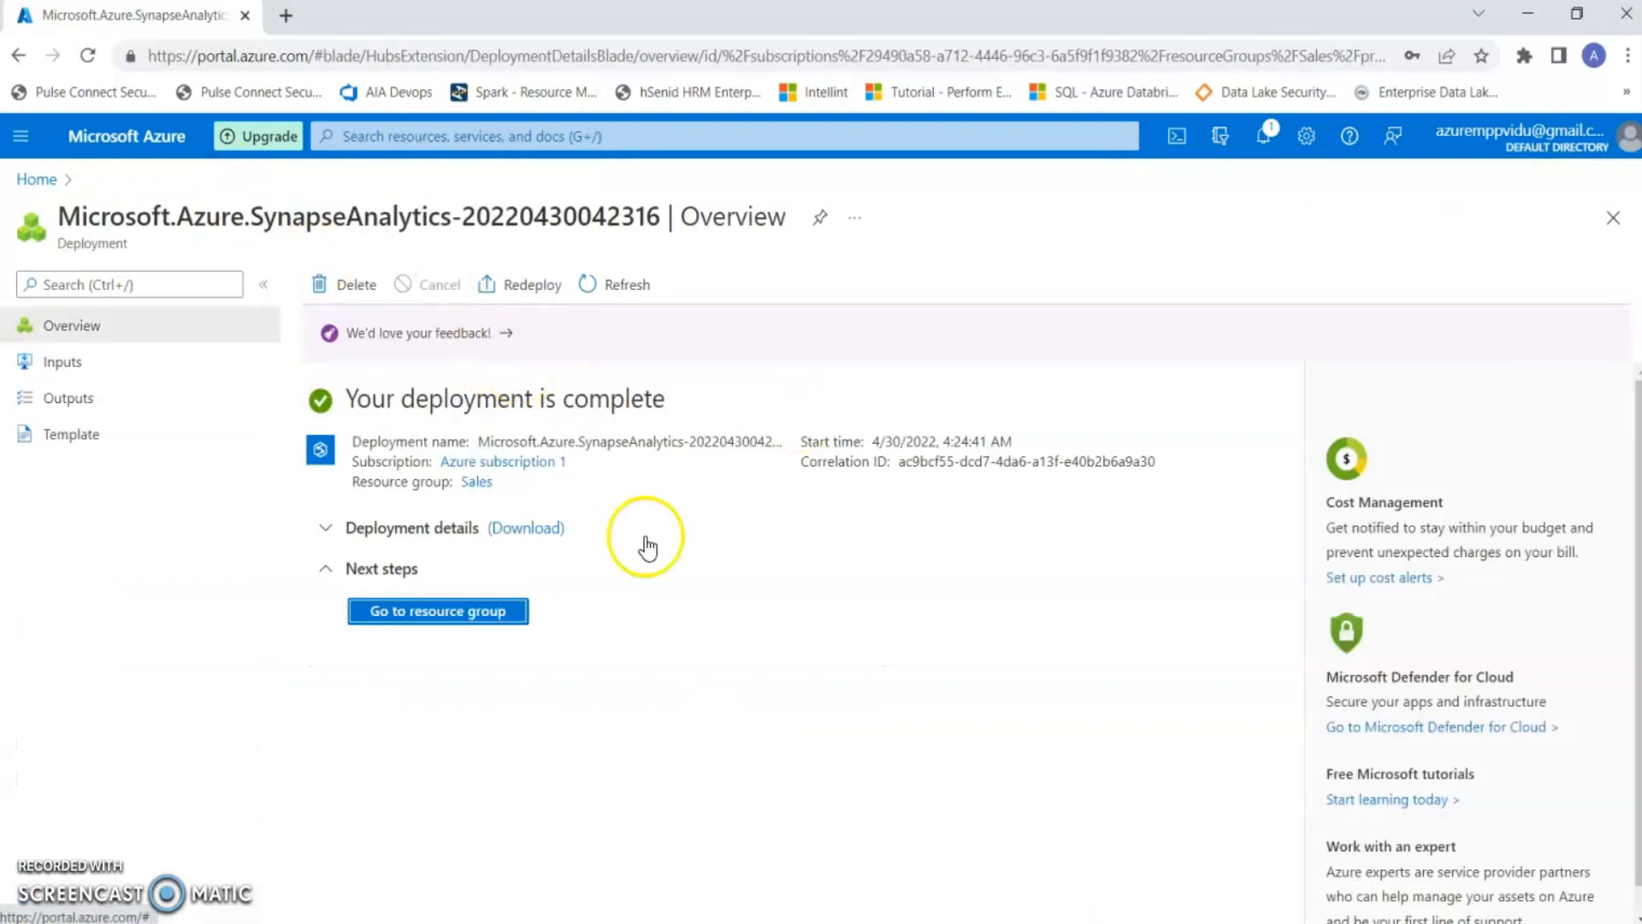
pyautogui.click(428, 615)
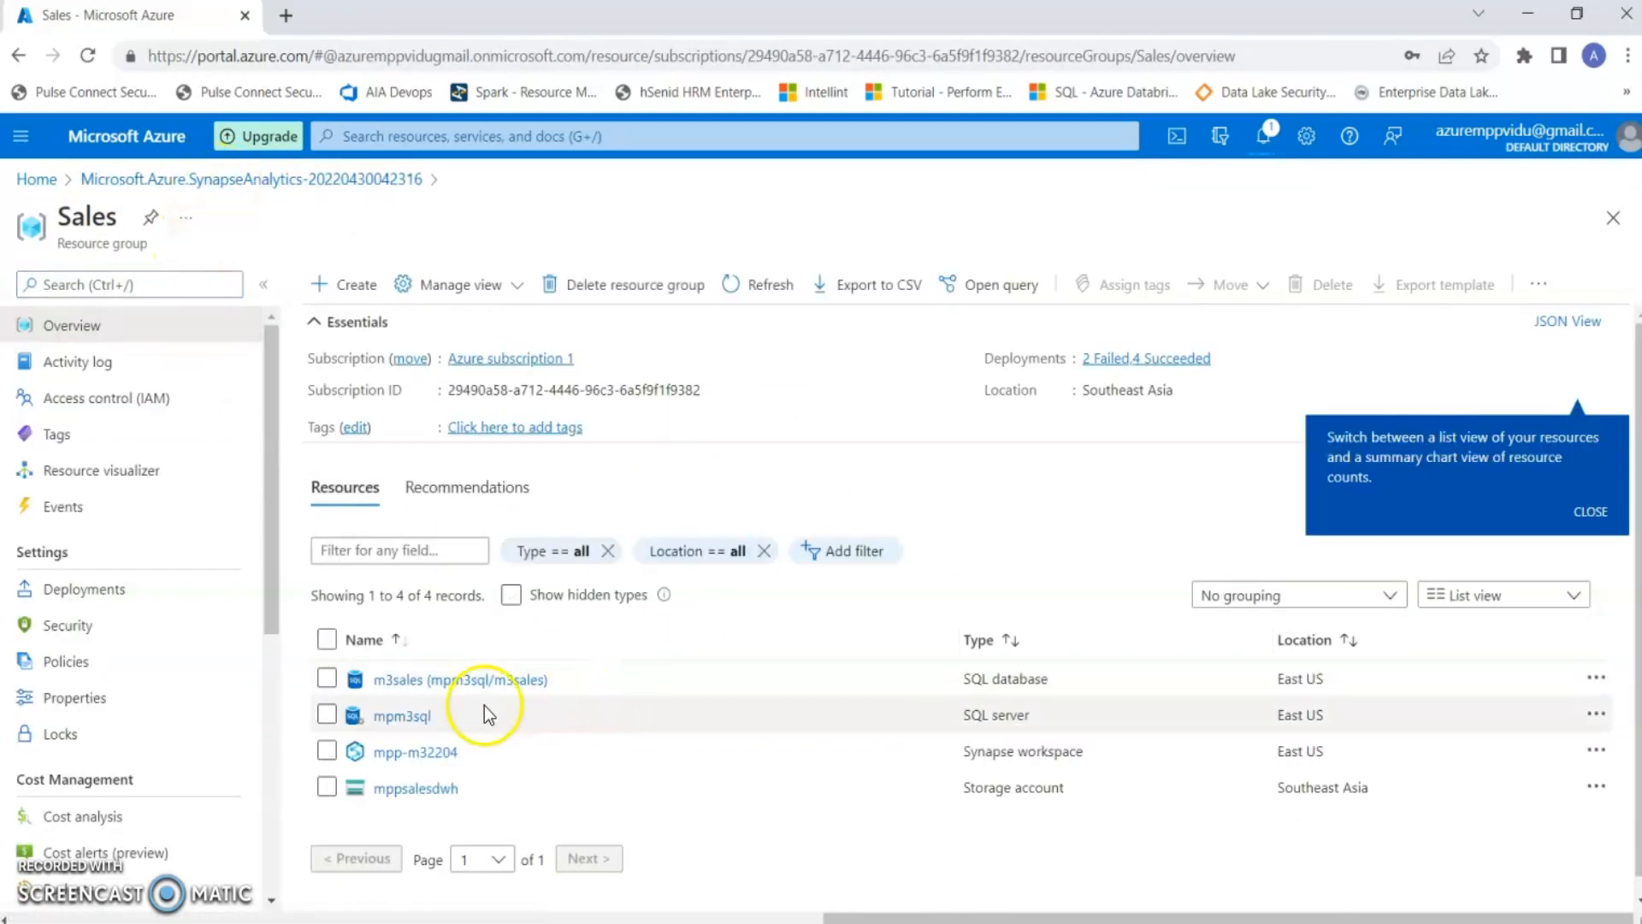
pyautogui.click(424, 752)
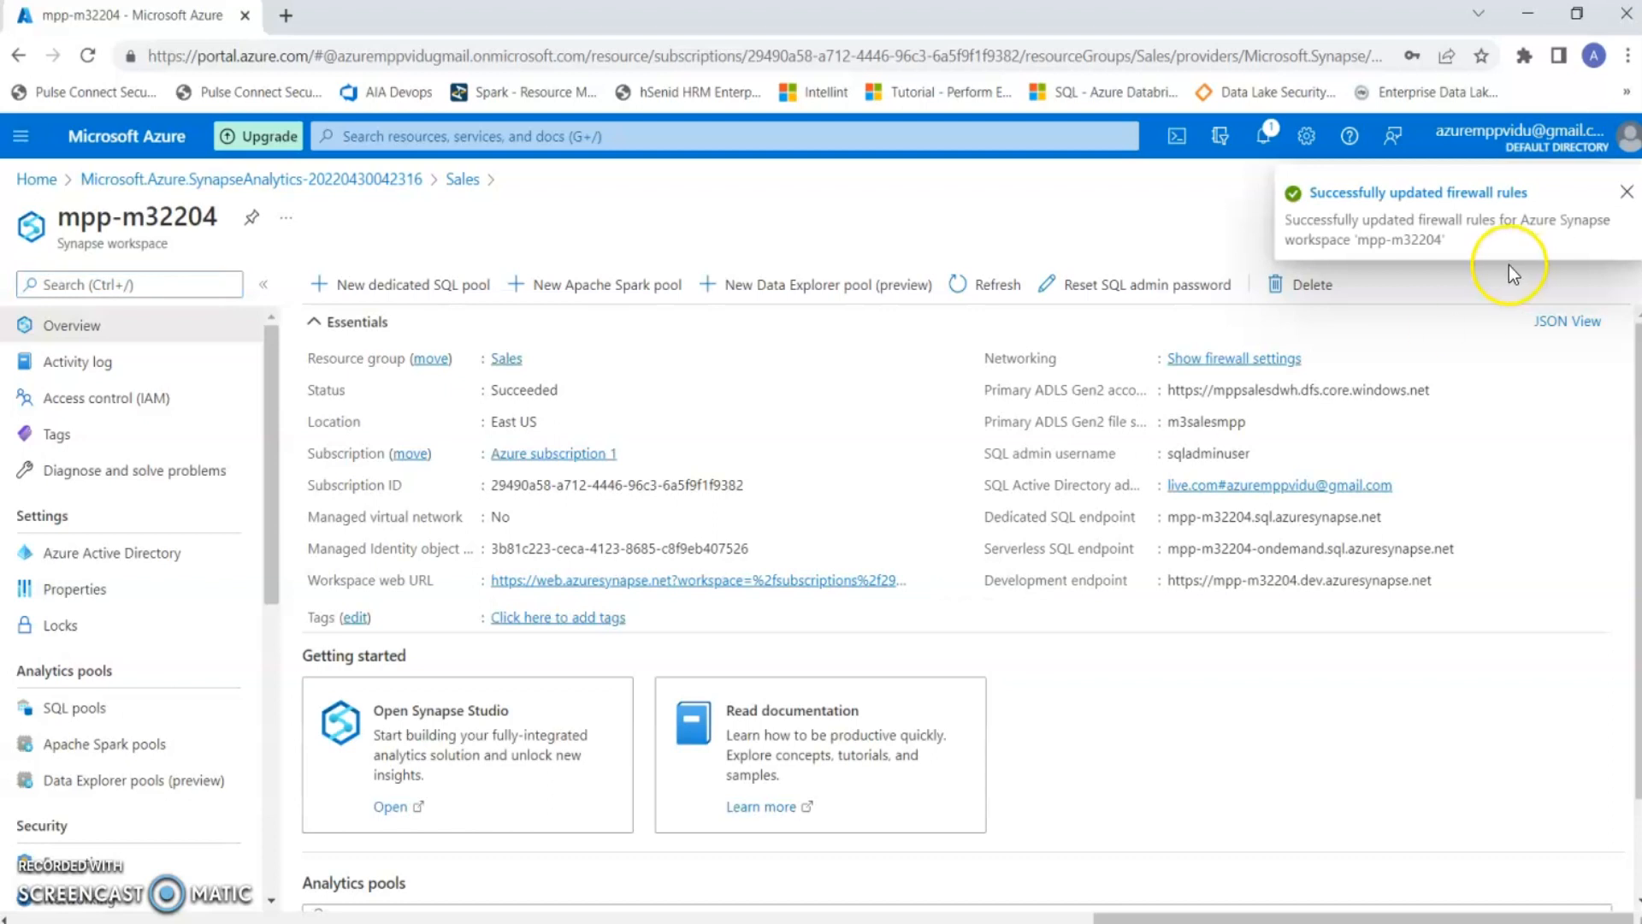
pyautogui.click(1628, 195)
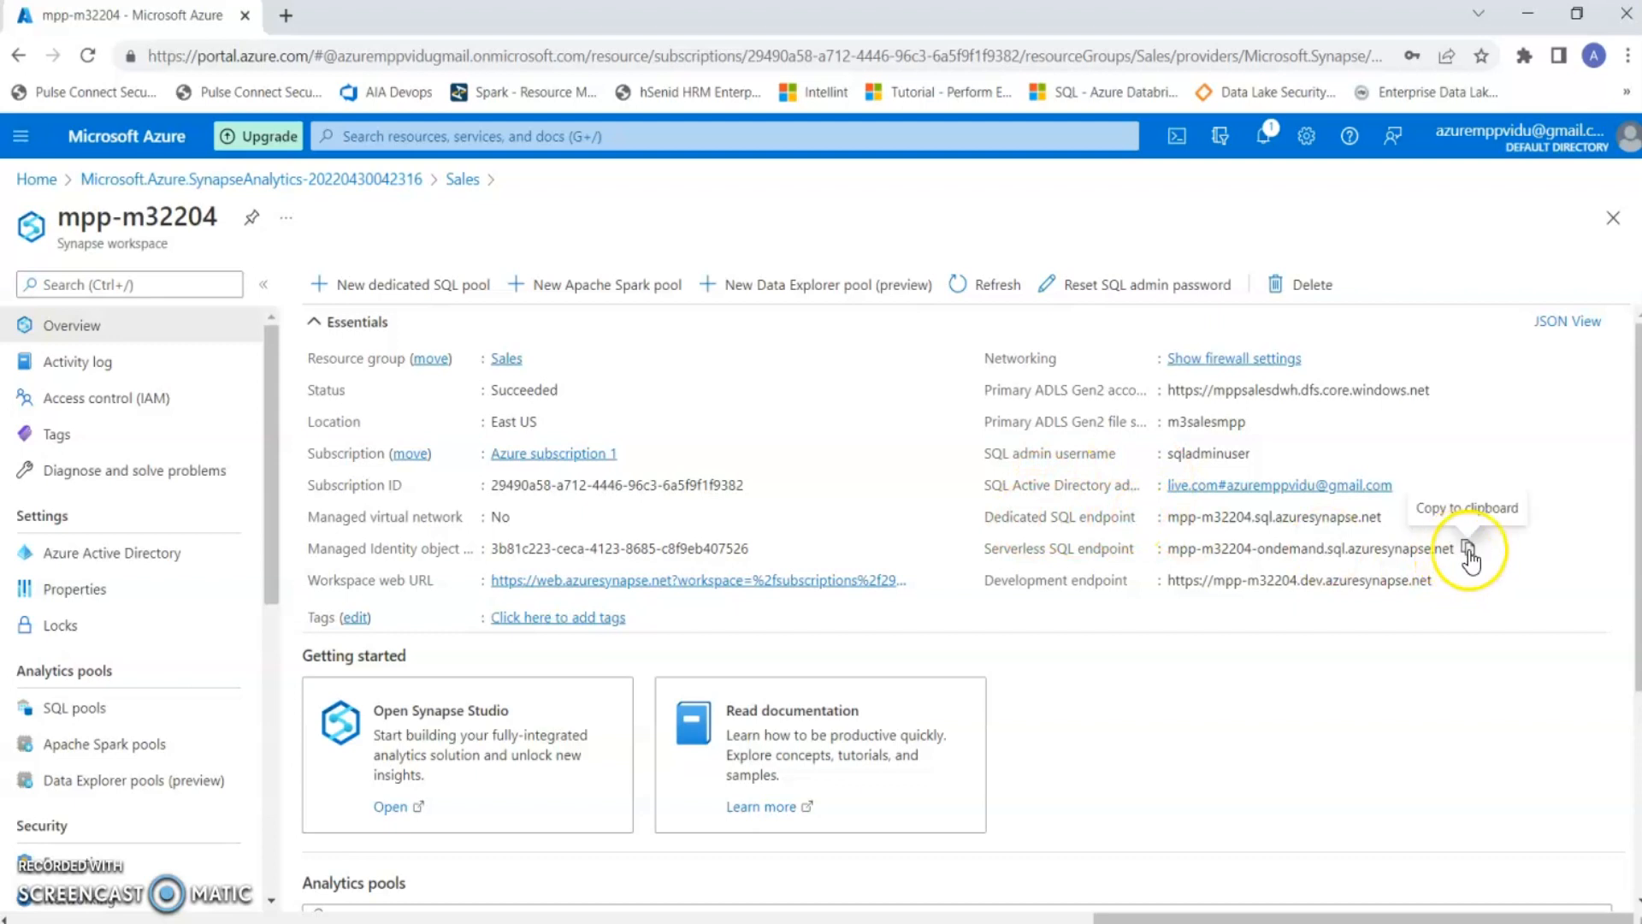
pyautogui.click(1468, 549)
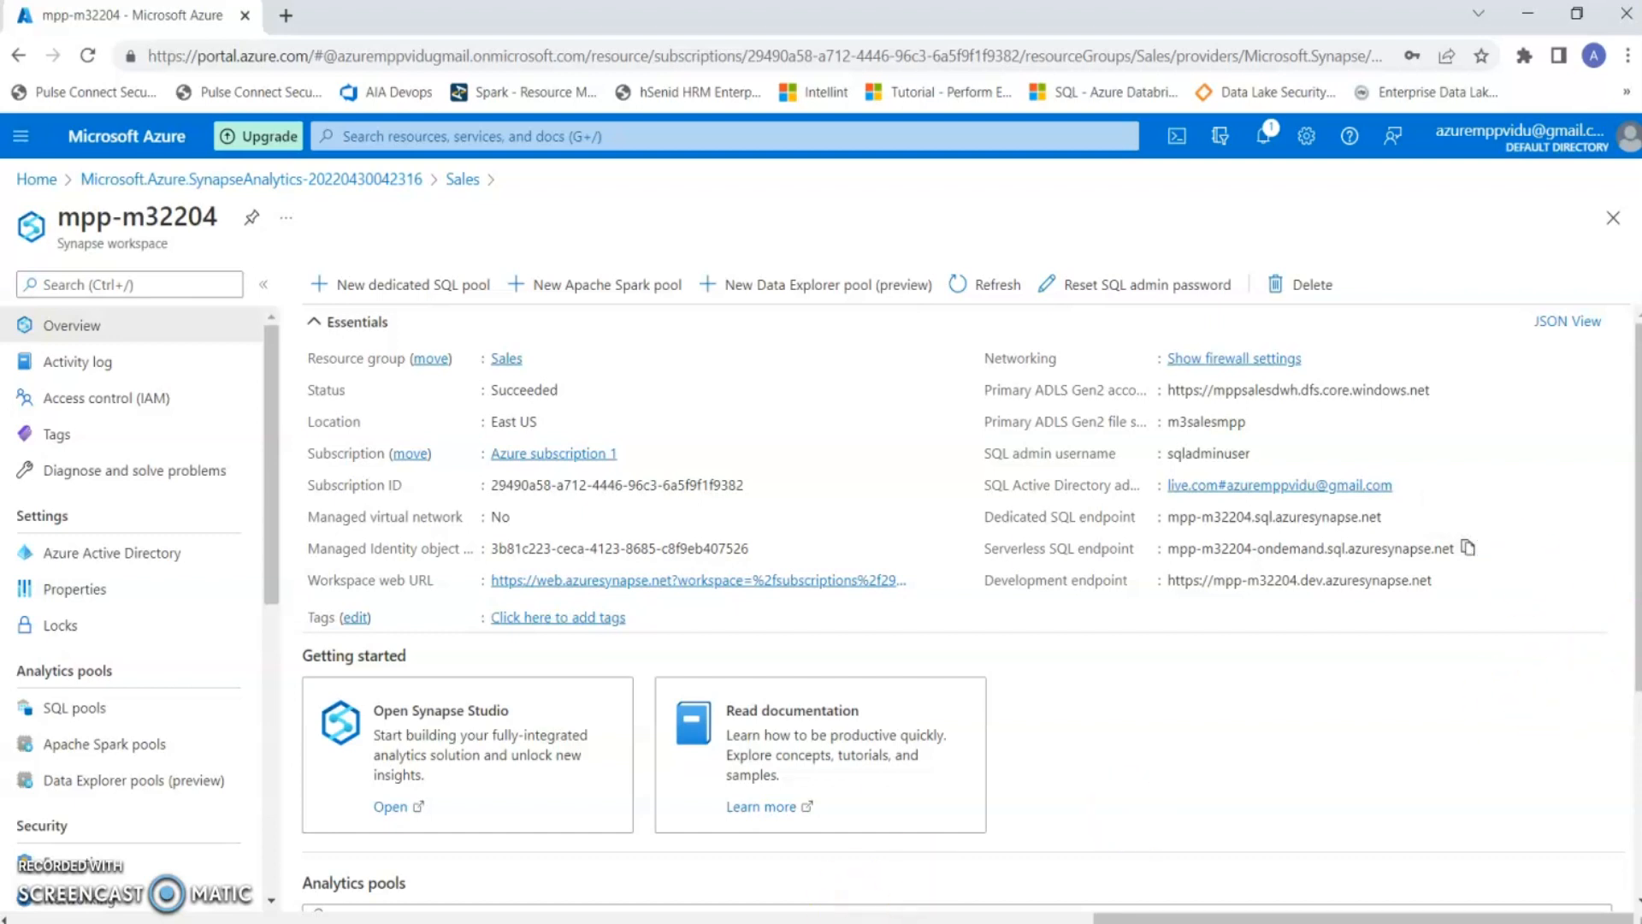
# Switch to SQL Server Management Studio and start a Database Engine connection with server name mpp-m32204-ondemand.sql.azuresynapse.net
pyautogui.moveTo(711, 923)
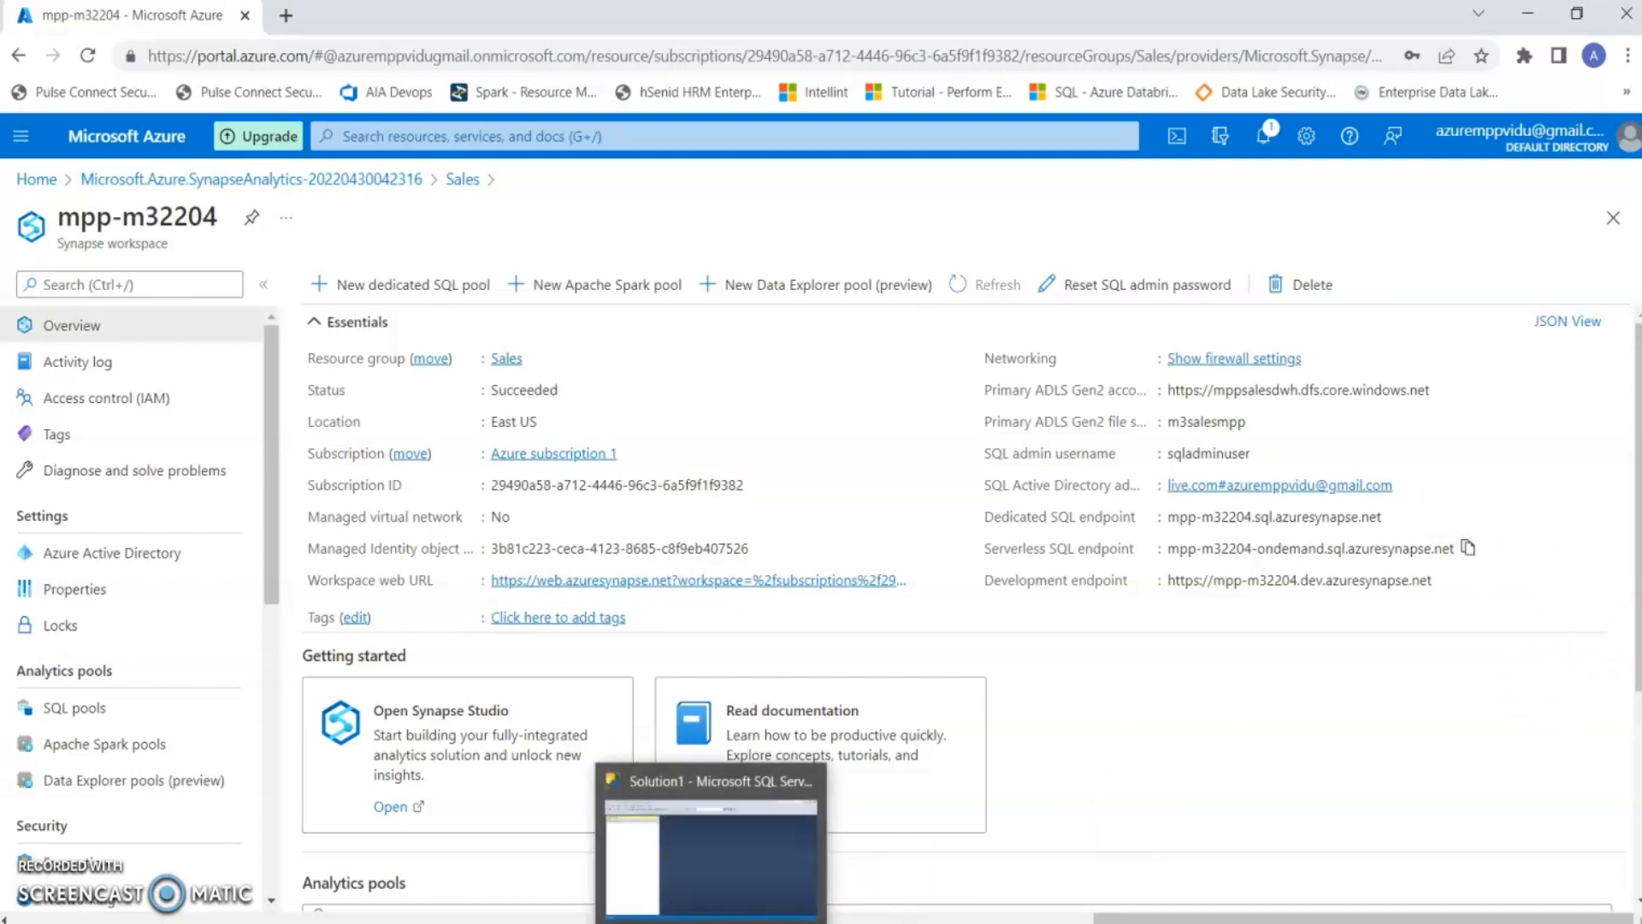
pyautogui.click(710, 923)
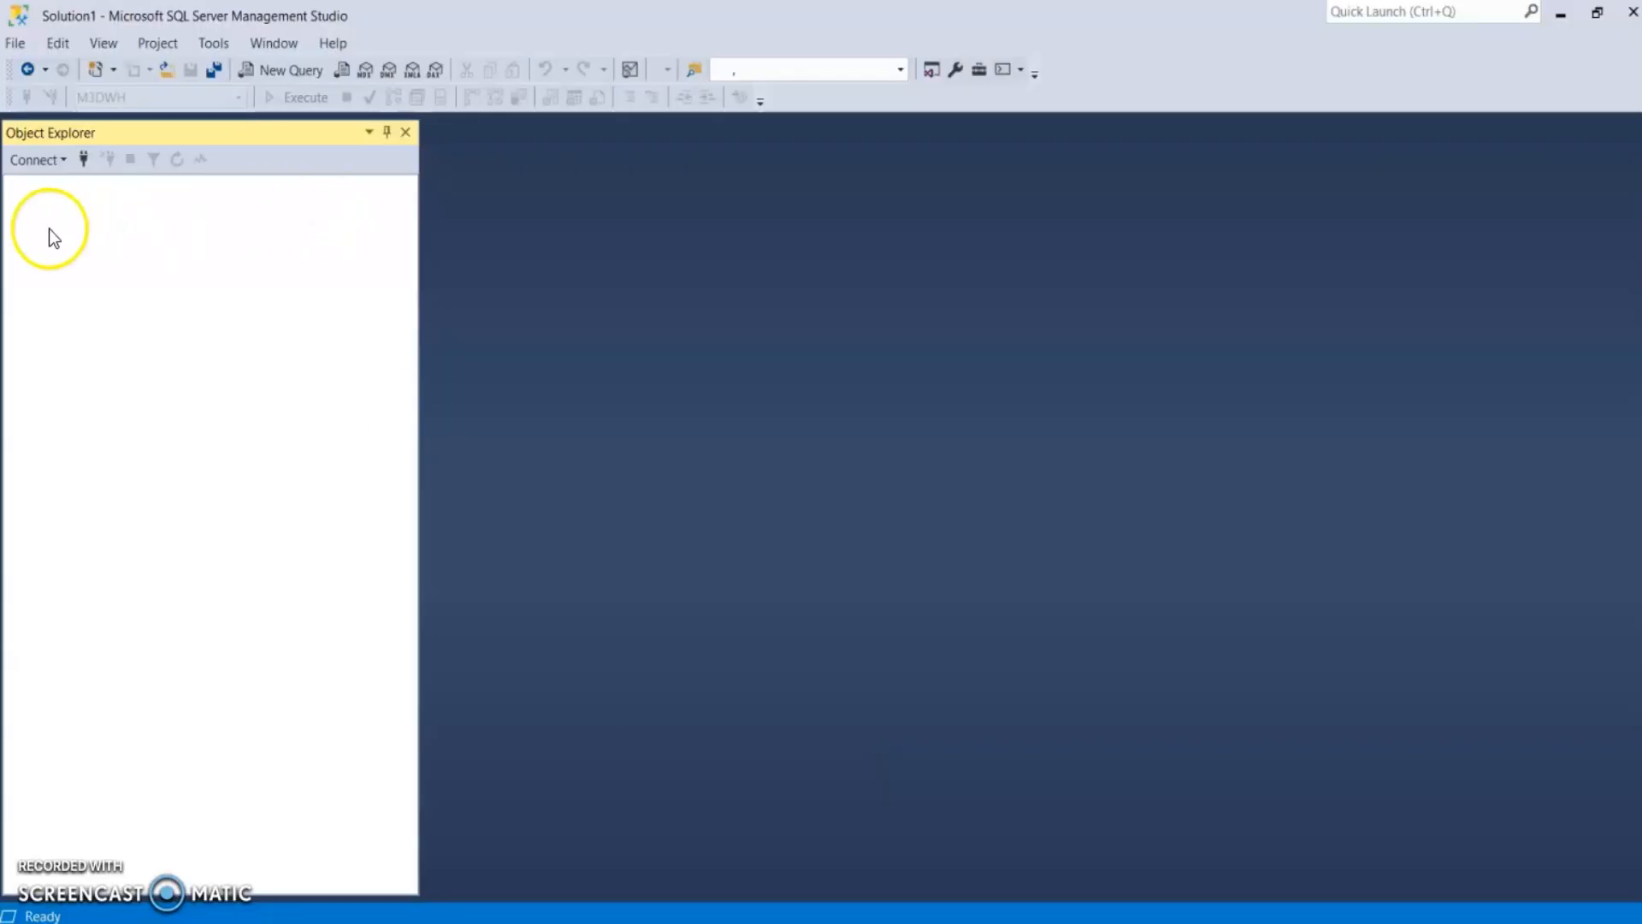
pyautogui.click(53, 158)
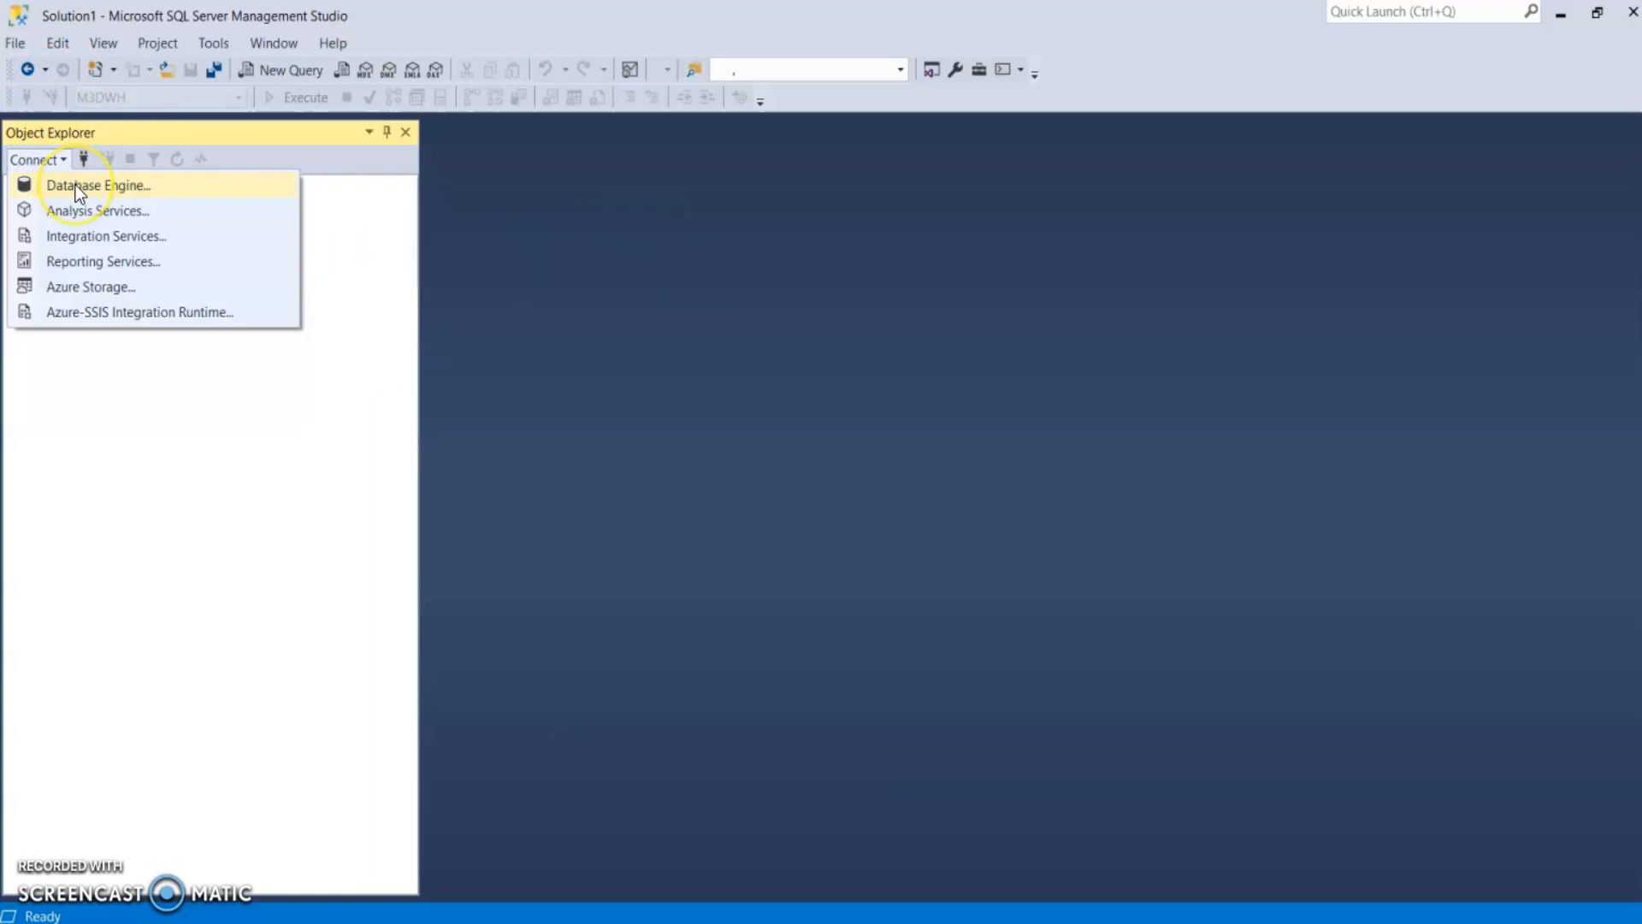
pyautogui.click(75, 184)
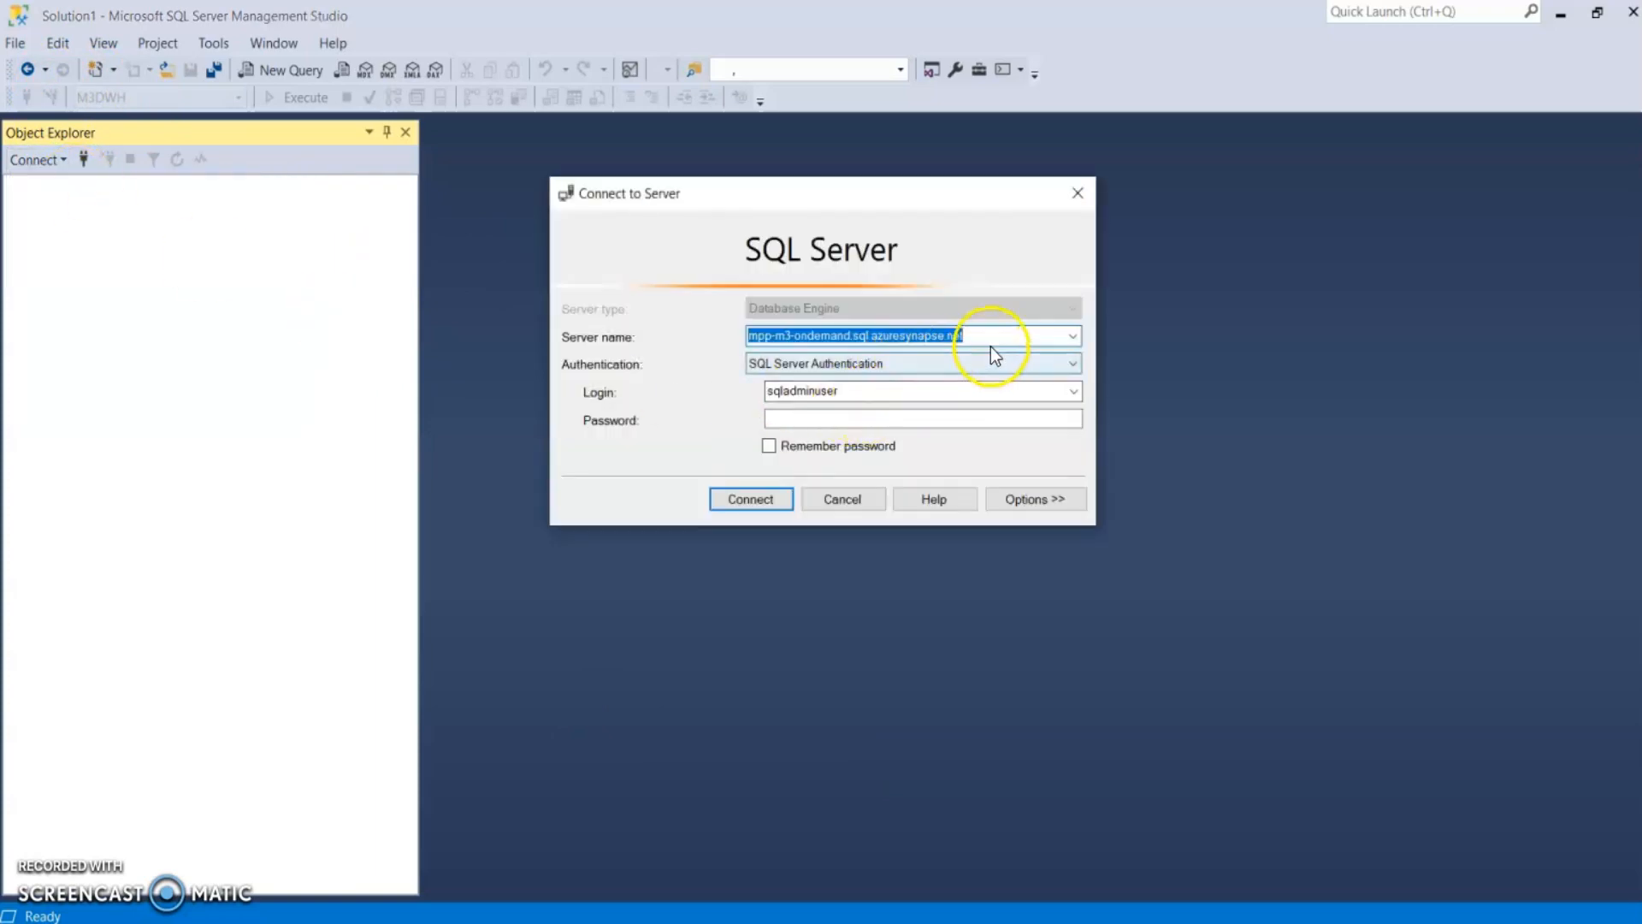
pyautogui.hotkey('ctrl', 'v')
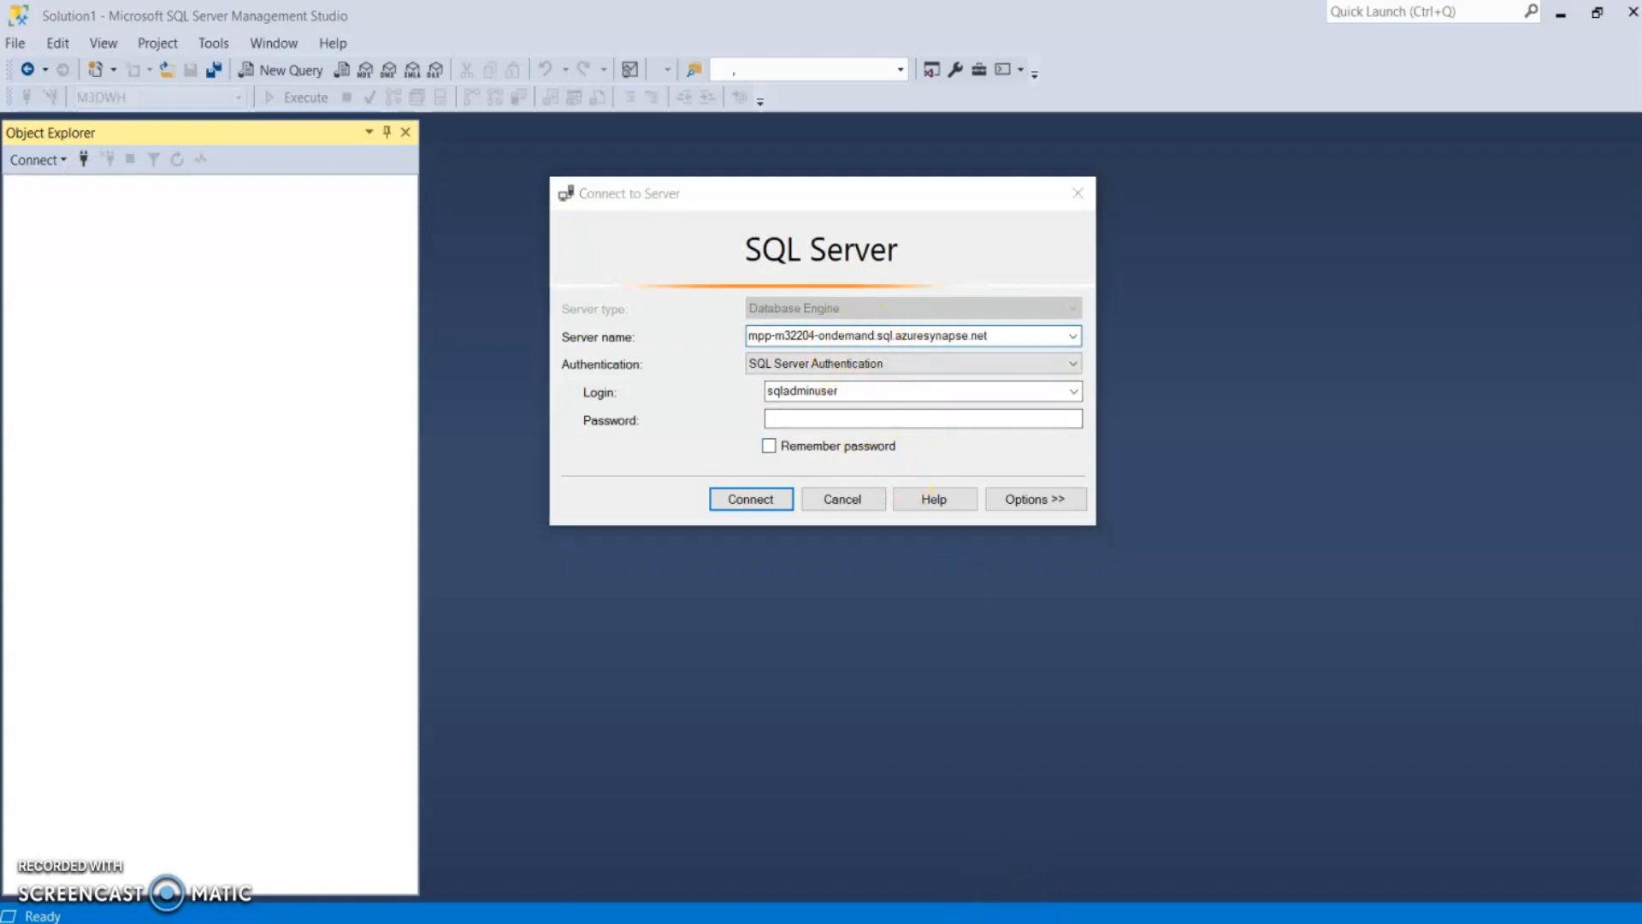
# Copy the Synapse login password from the Notepad notes, enter it in the password field for sqladminuser and connect to the server
pyautogui.click(1102, 843)
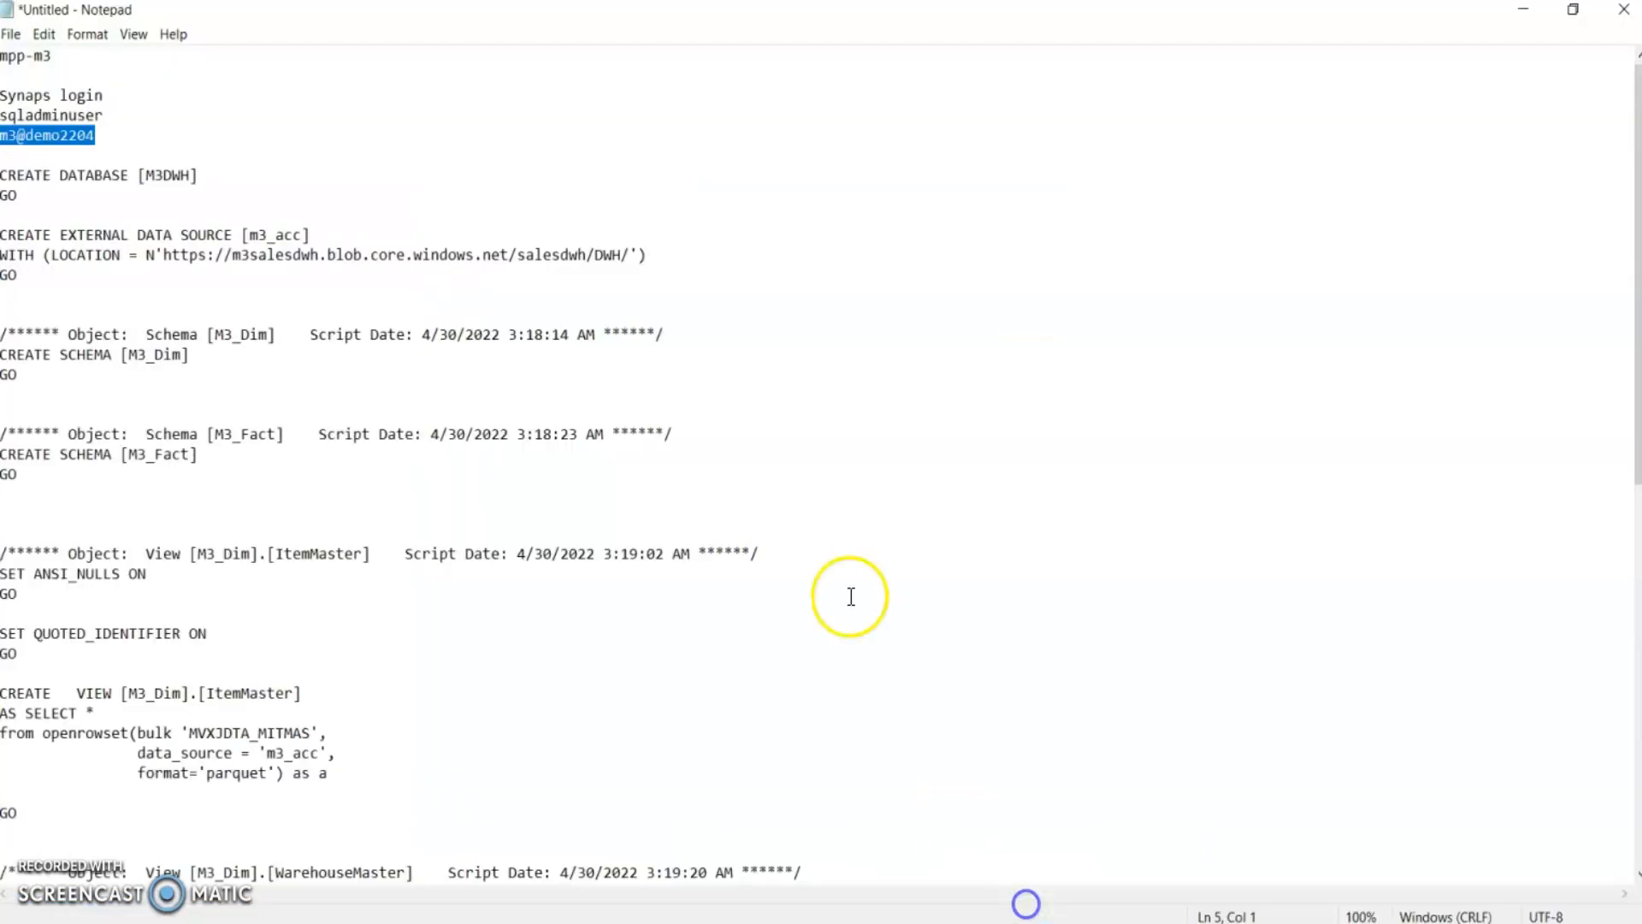
pyautogui.rightClick(82, 141)
pyautogui.click(132, 207)
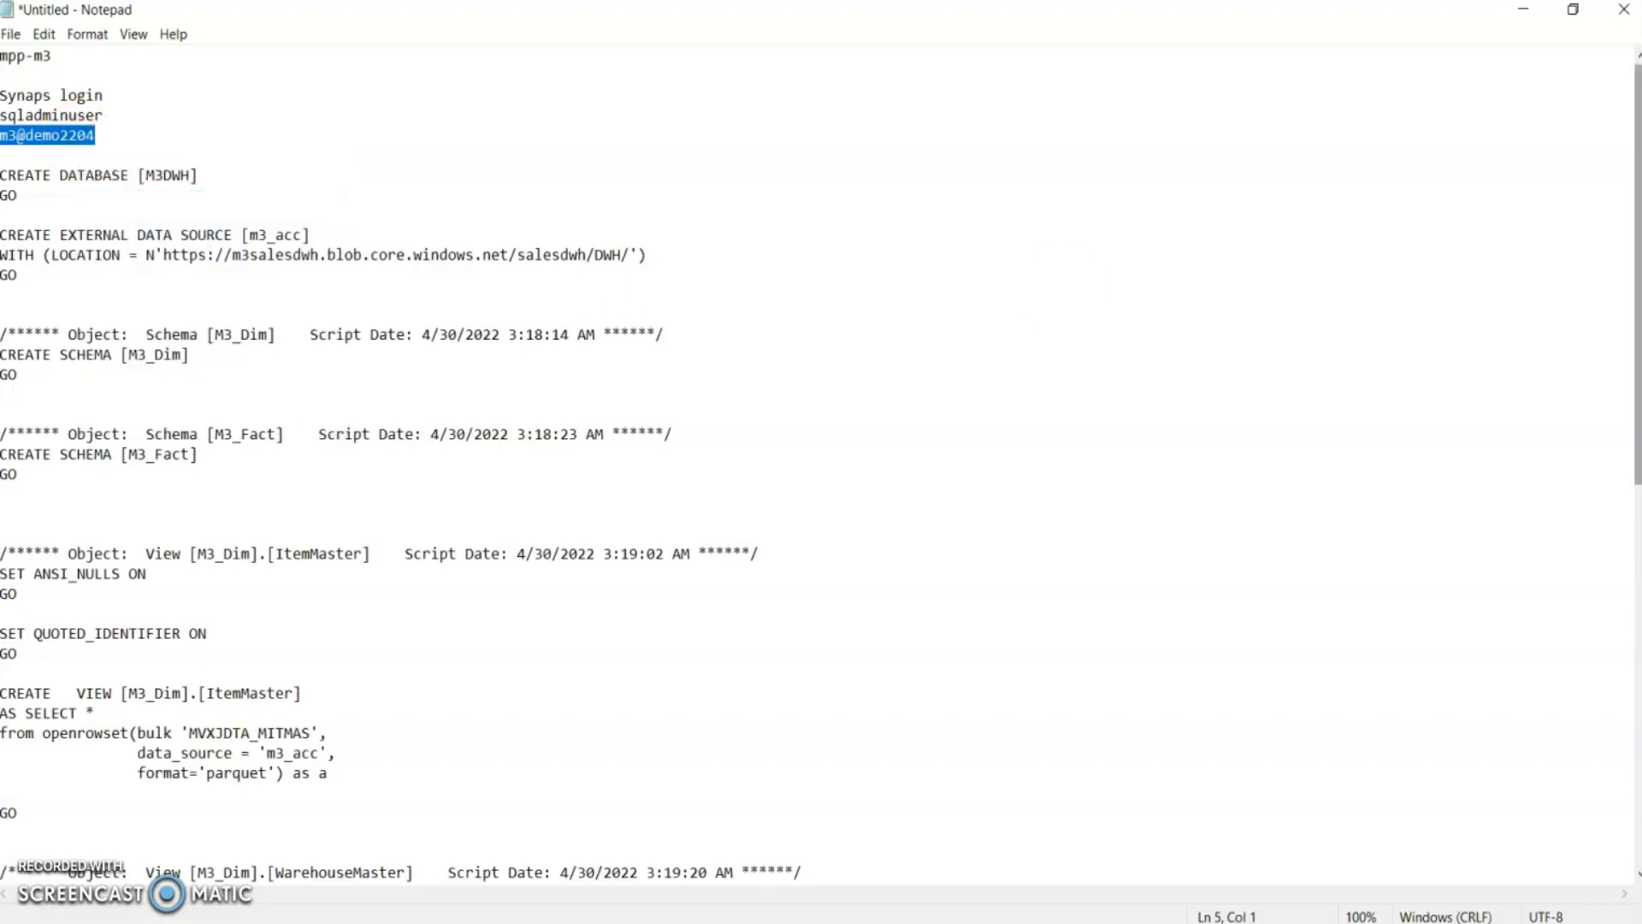
pyautogui.click(1527, 14)
pyautogui.click(867, 416)
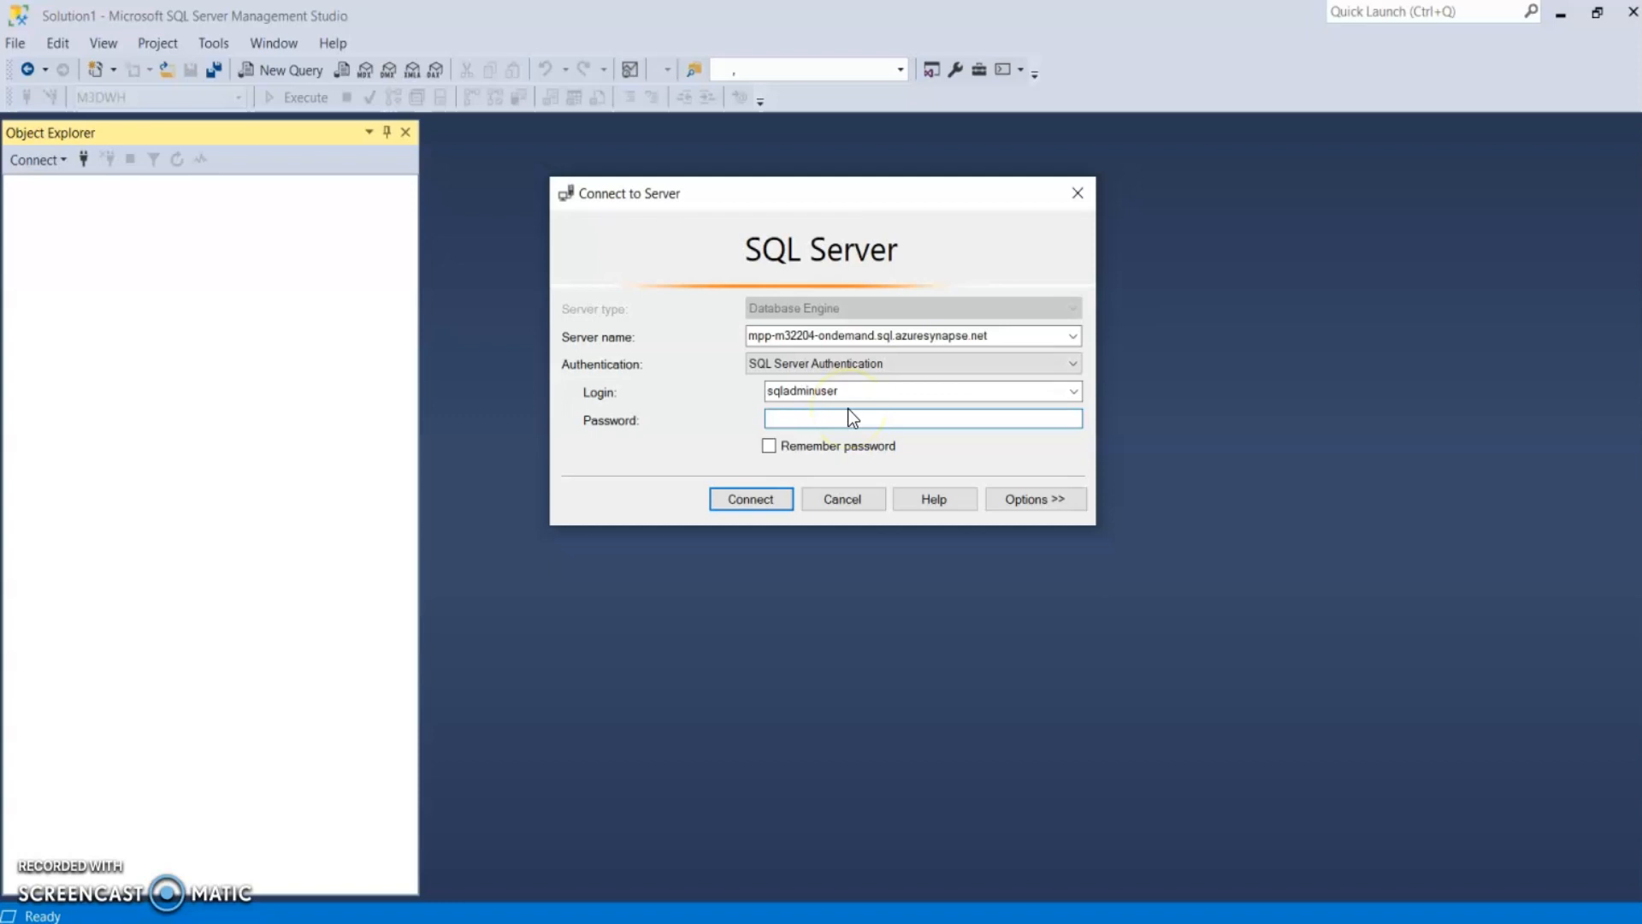
pyautogui.click(811, 391)
pyautogui.hotkey('ctrl', 'v')
pyautogui.click(774, 498)
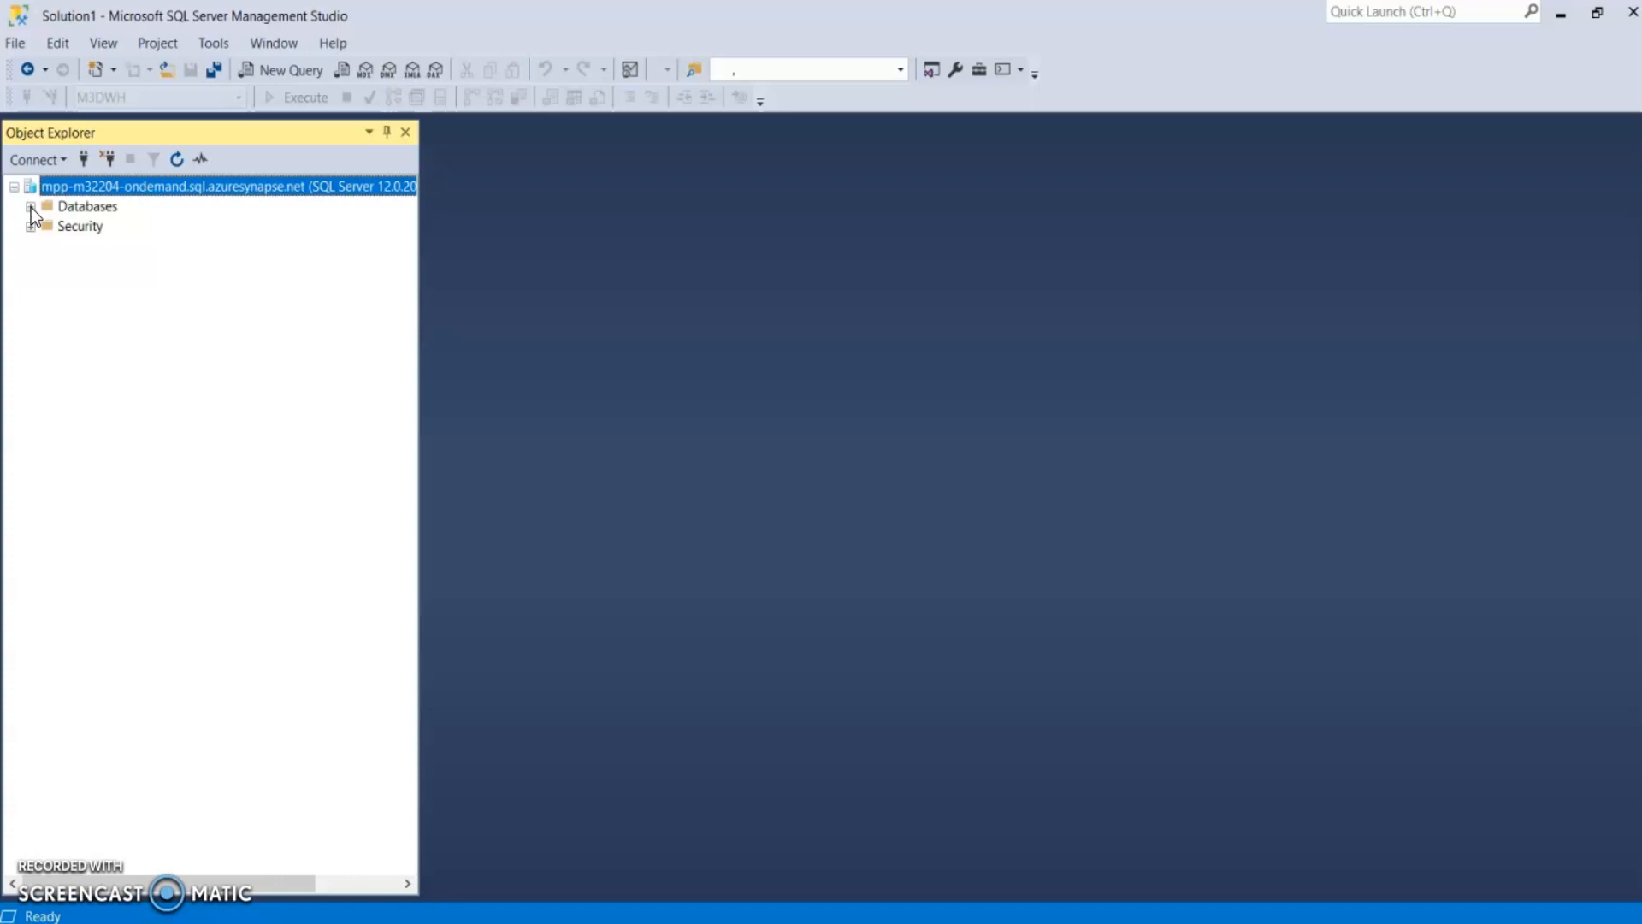
# Expand the server's Databases folder and copy the CREATE DATABASE [M3DWH] script with its GO line from the Notepad notes
pyautogui.click(31, 207)
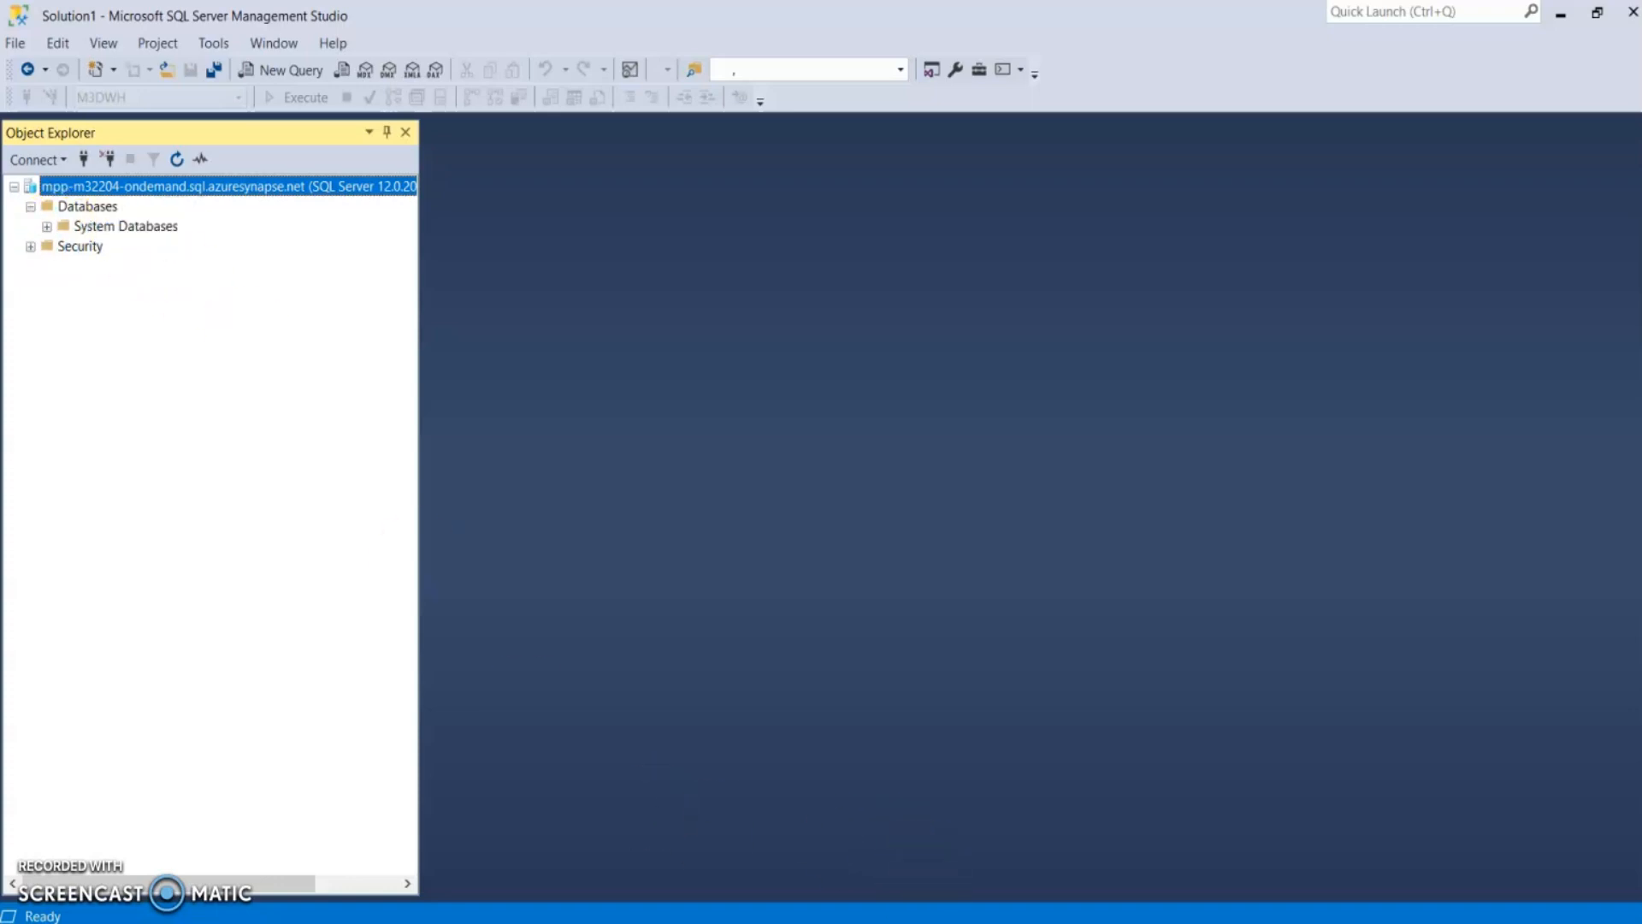
pyautogui.moveTo(928, 920)
pyautogui.click(1067, 869)
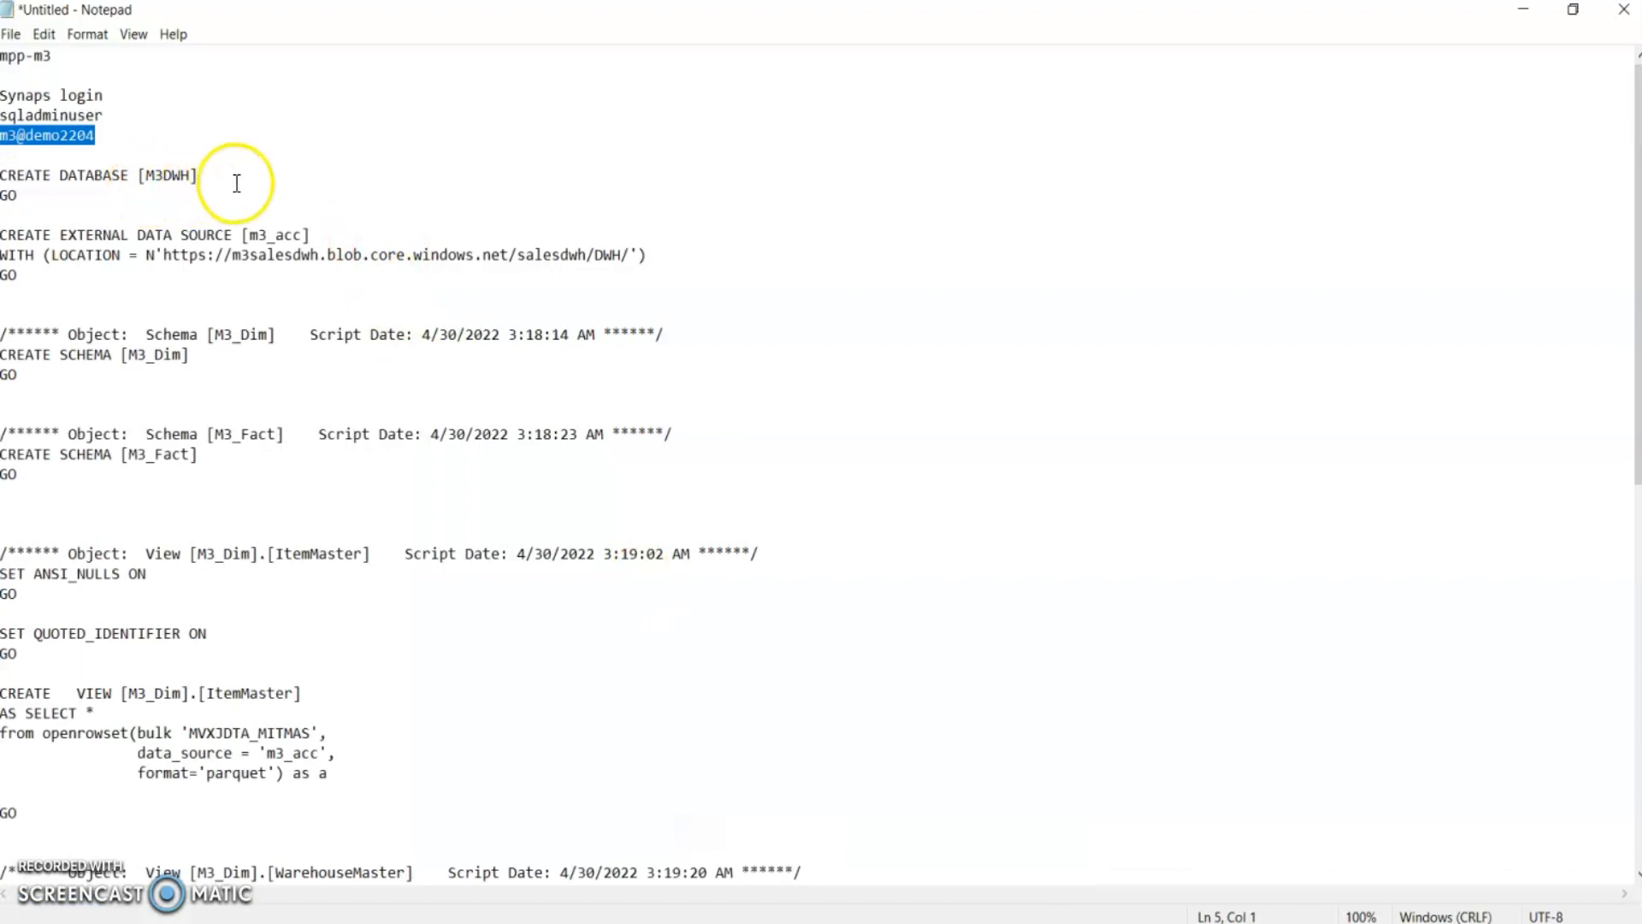
pyautogui.moveTo(212, 200); pyautogui.dragTo(3, 177)
pyautogui.rightClick(62, 175)
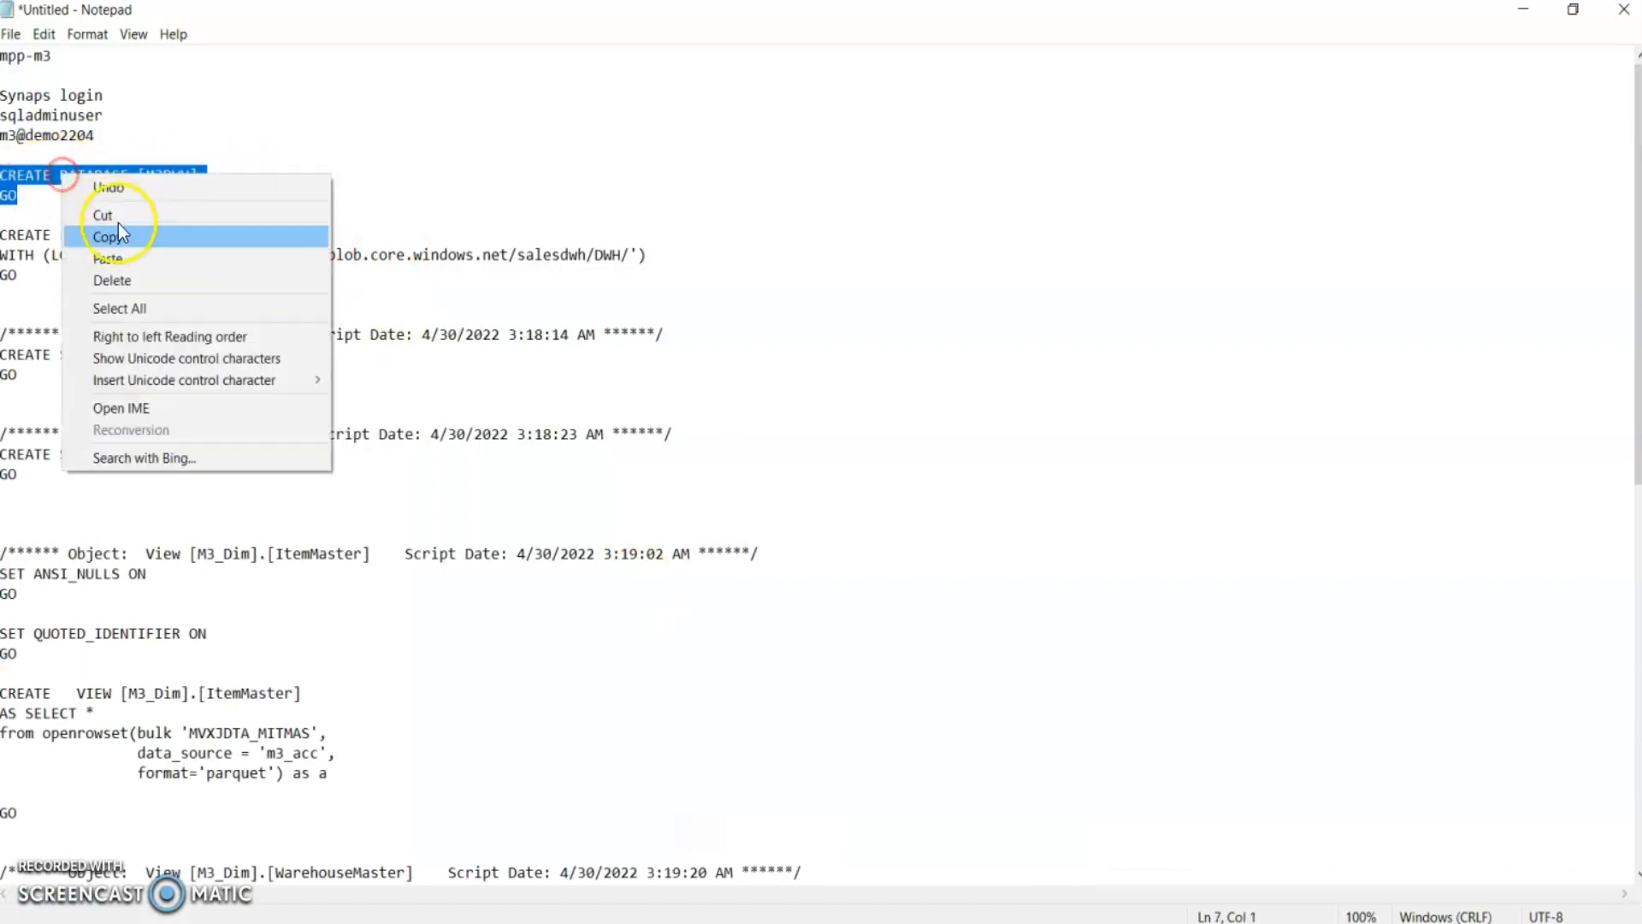
pyautogui.click(126, 239)
pyautogui.click(1524, 11)
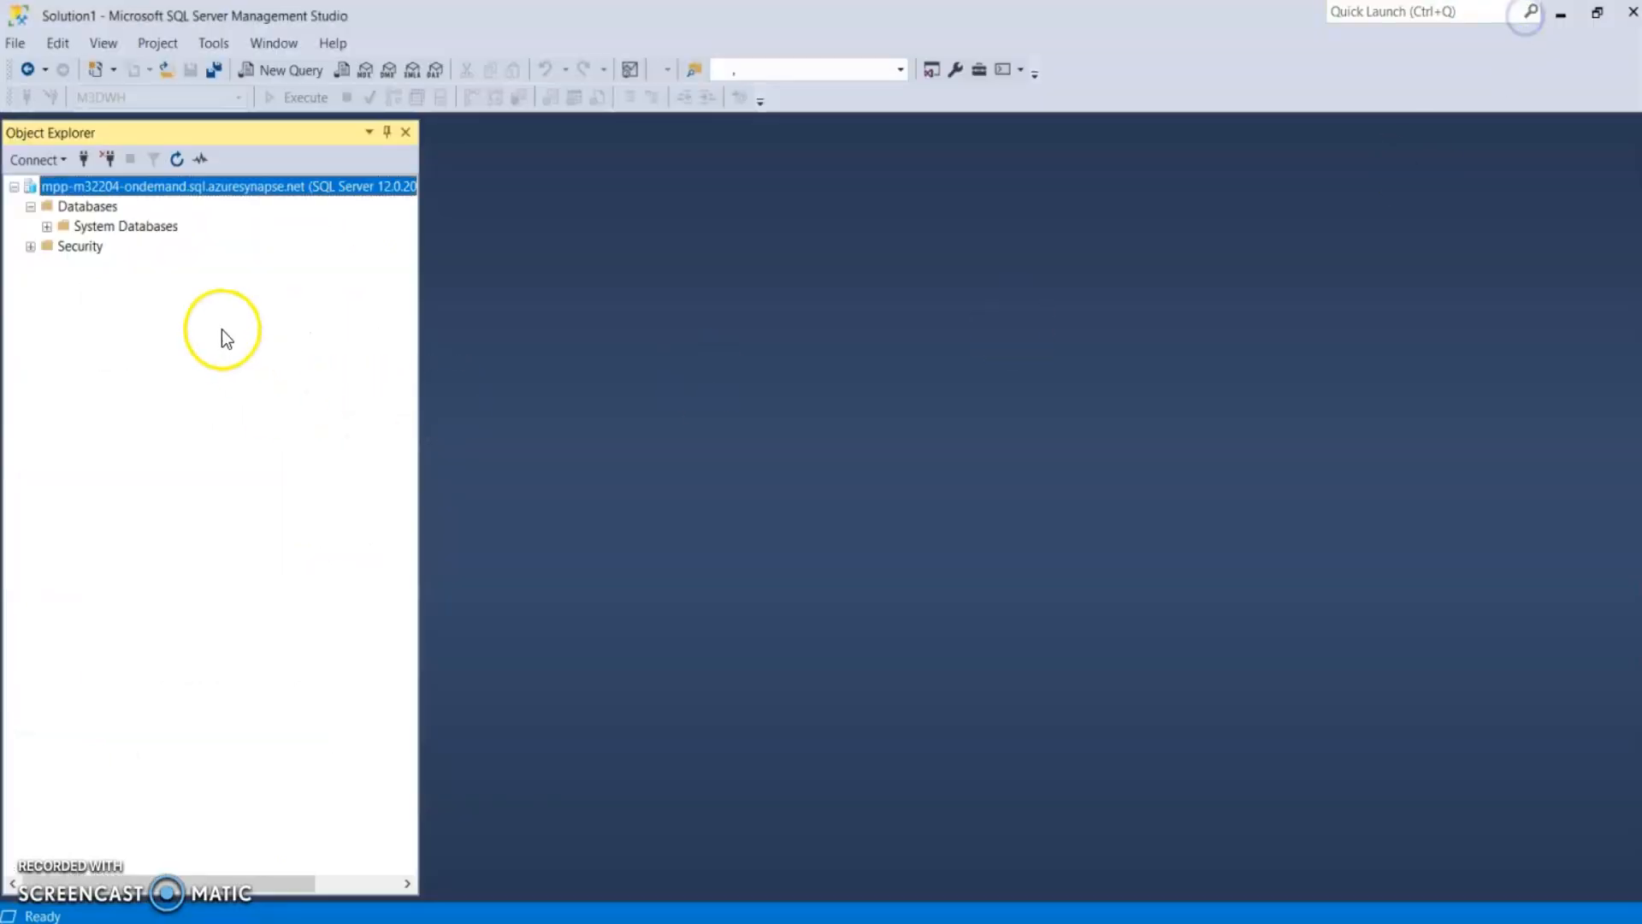
# Run the CREATE DATABASE script for M3DWH in a new query on the master database and refresh the Databases folder
pyautogui.rightClick(49, 212)
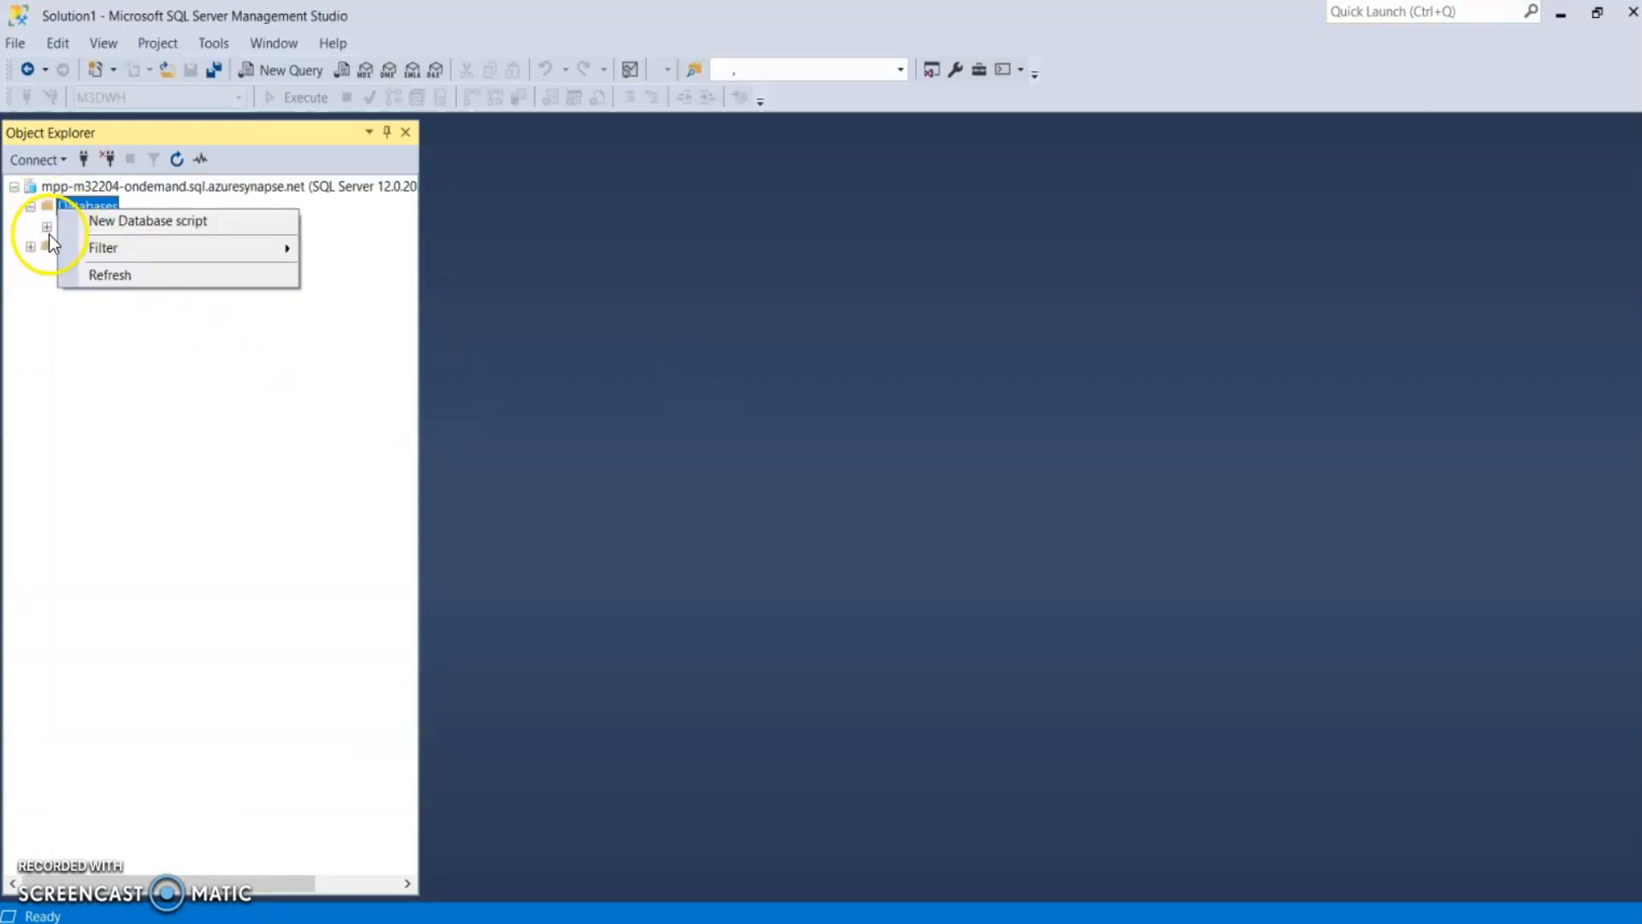
pyautogui.click(47, 228)
pyautogui.rightClick(97, 241)
pyautogui.click(142, 250)
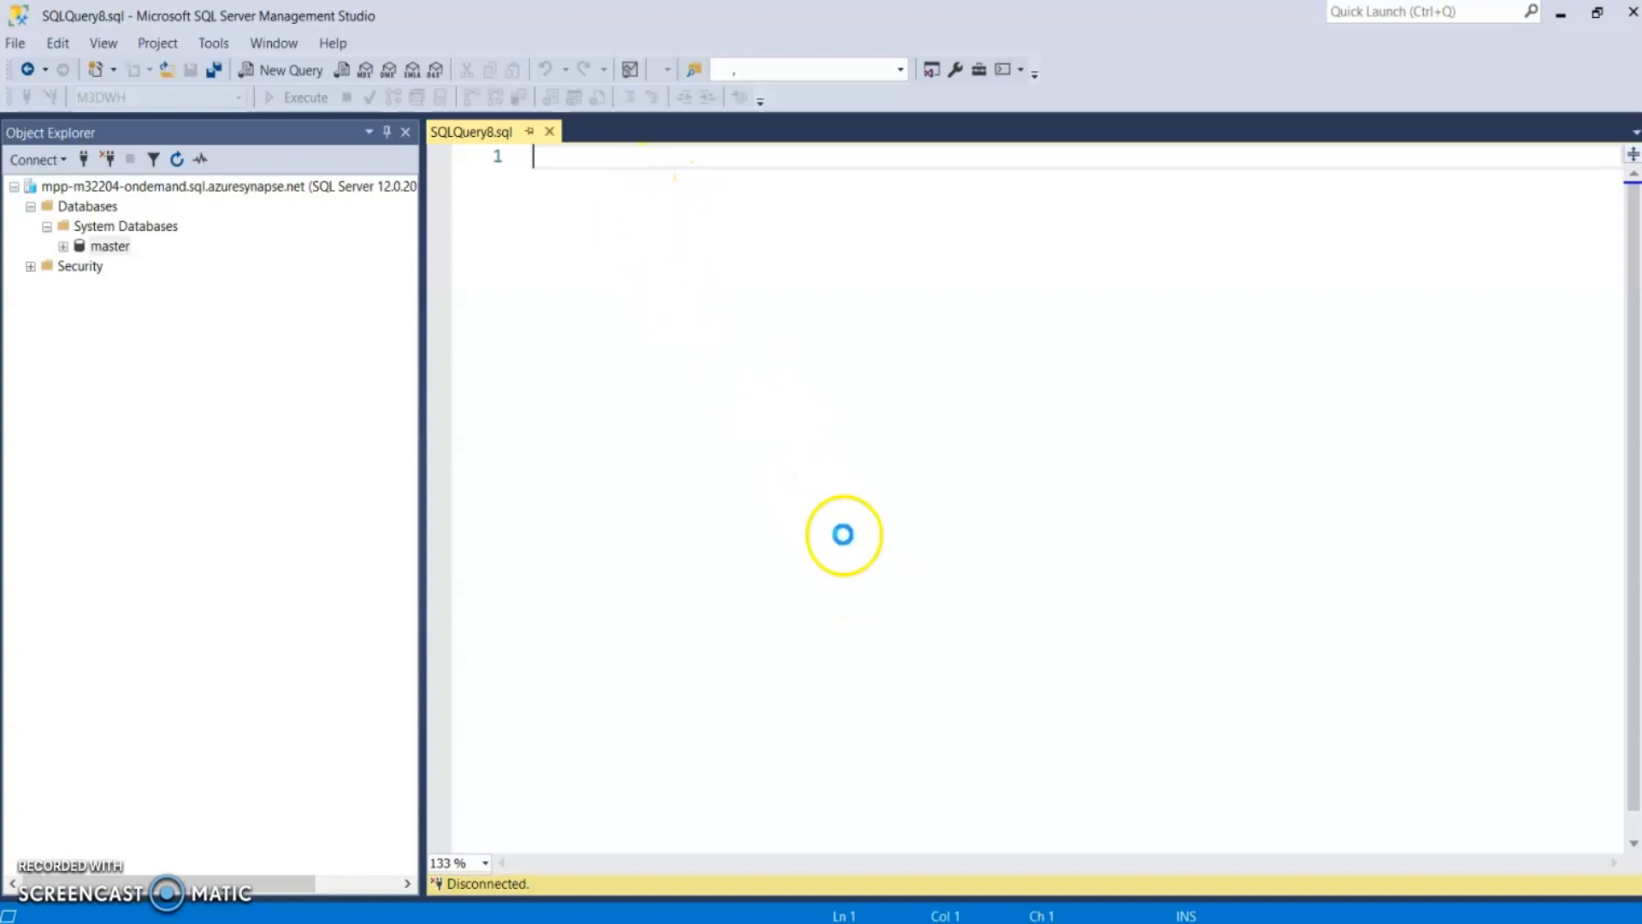
pyautogui.hotkey('ctrl', 'v')
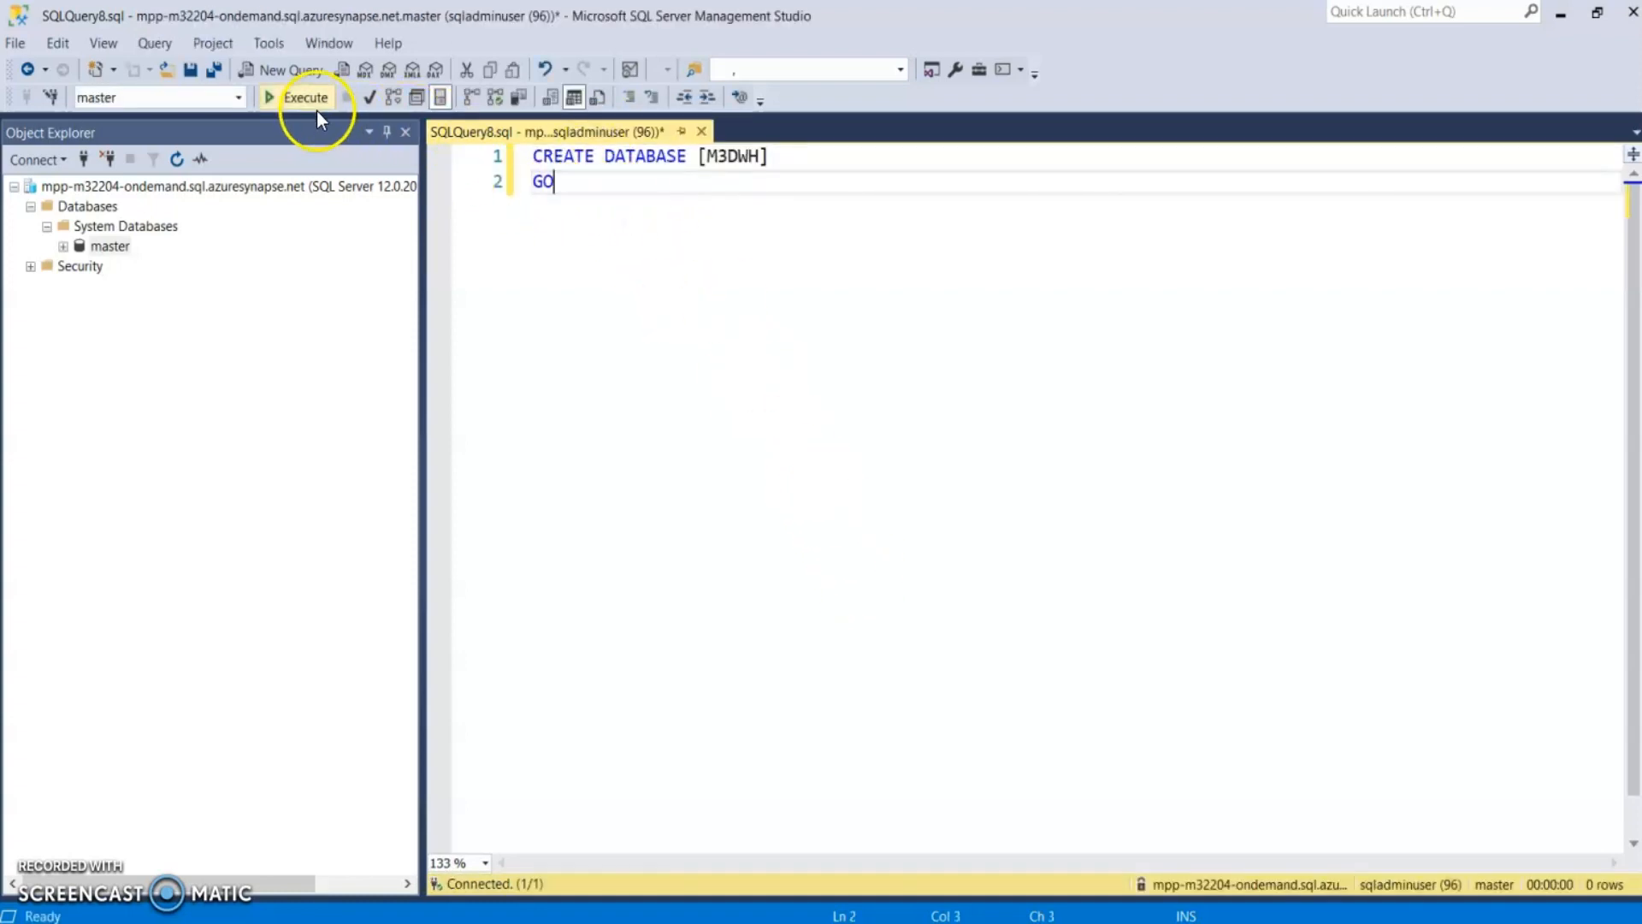
pyautogui.click(316, 107)
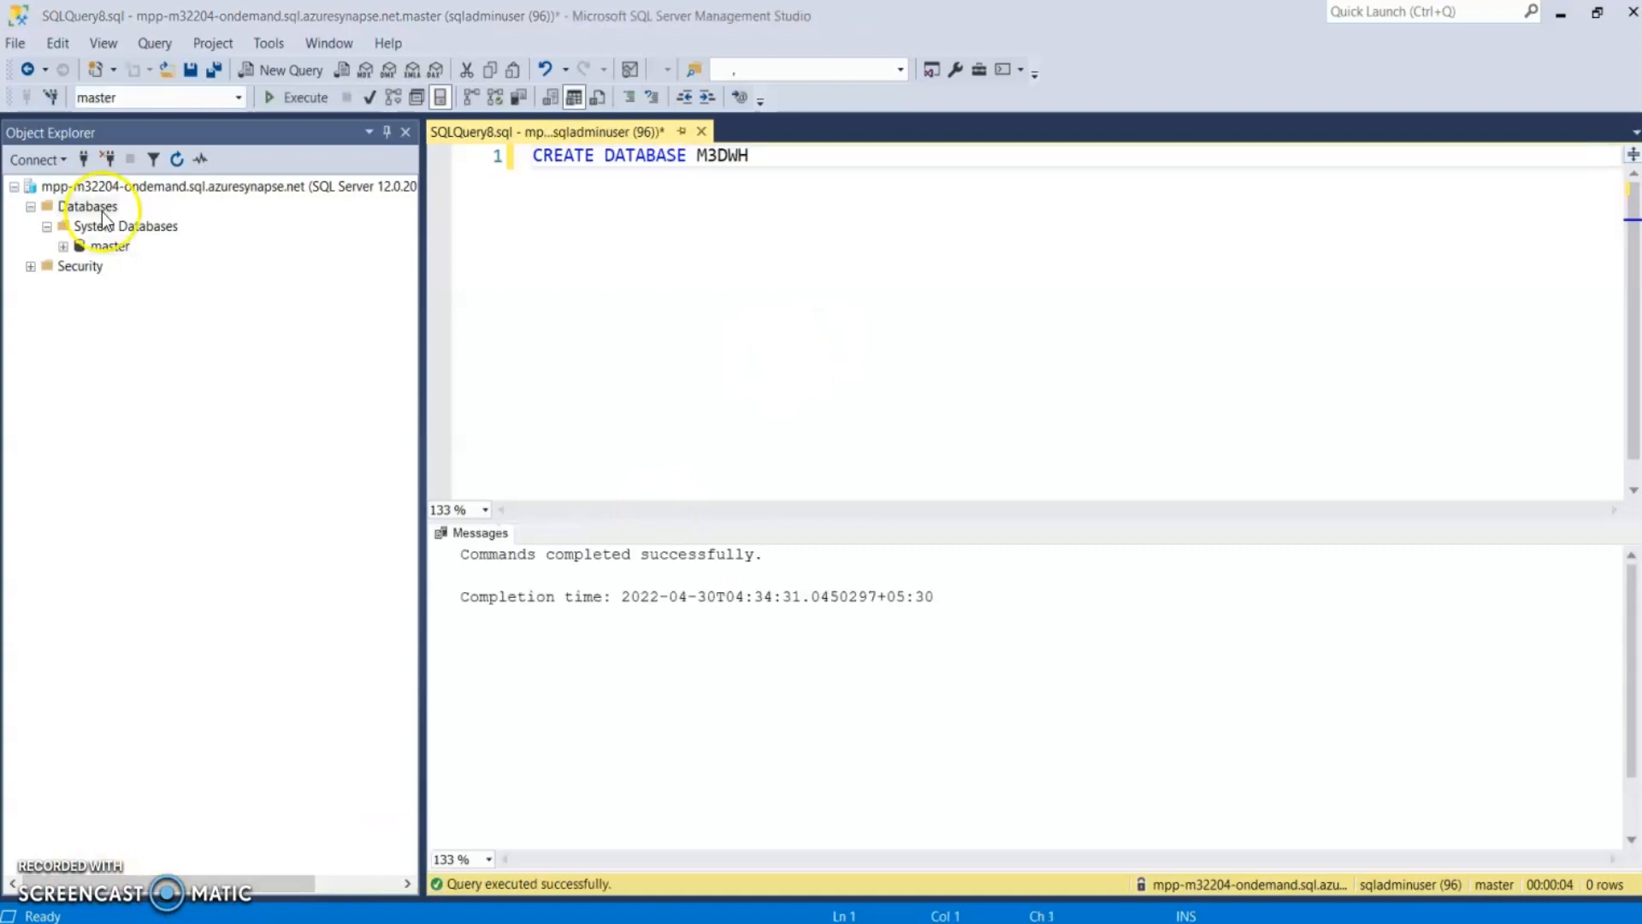
pyautogui.rightClick(100, 212)
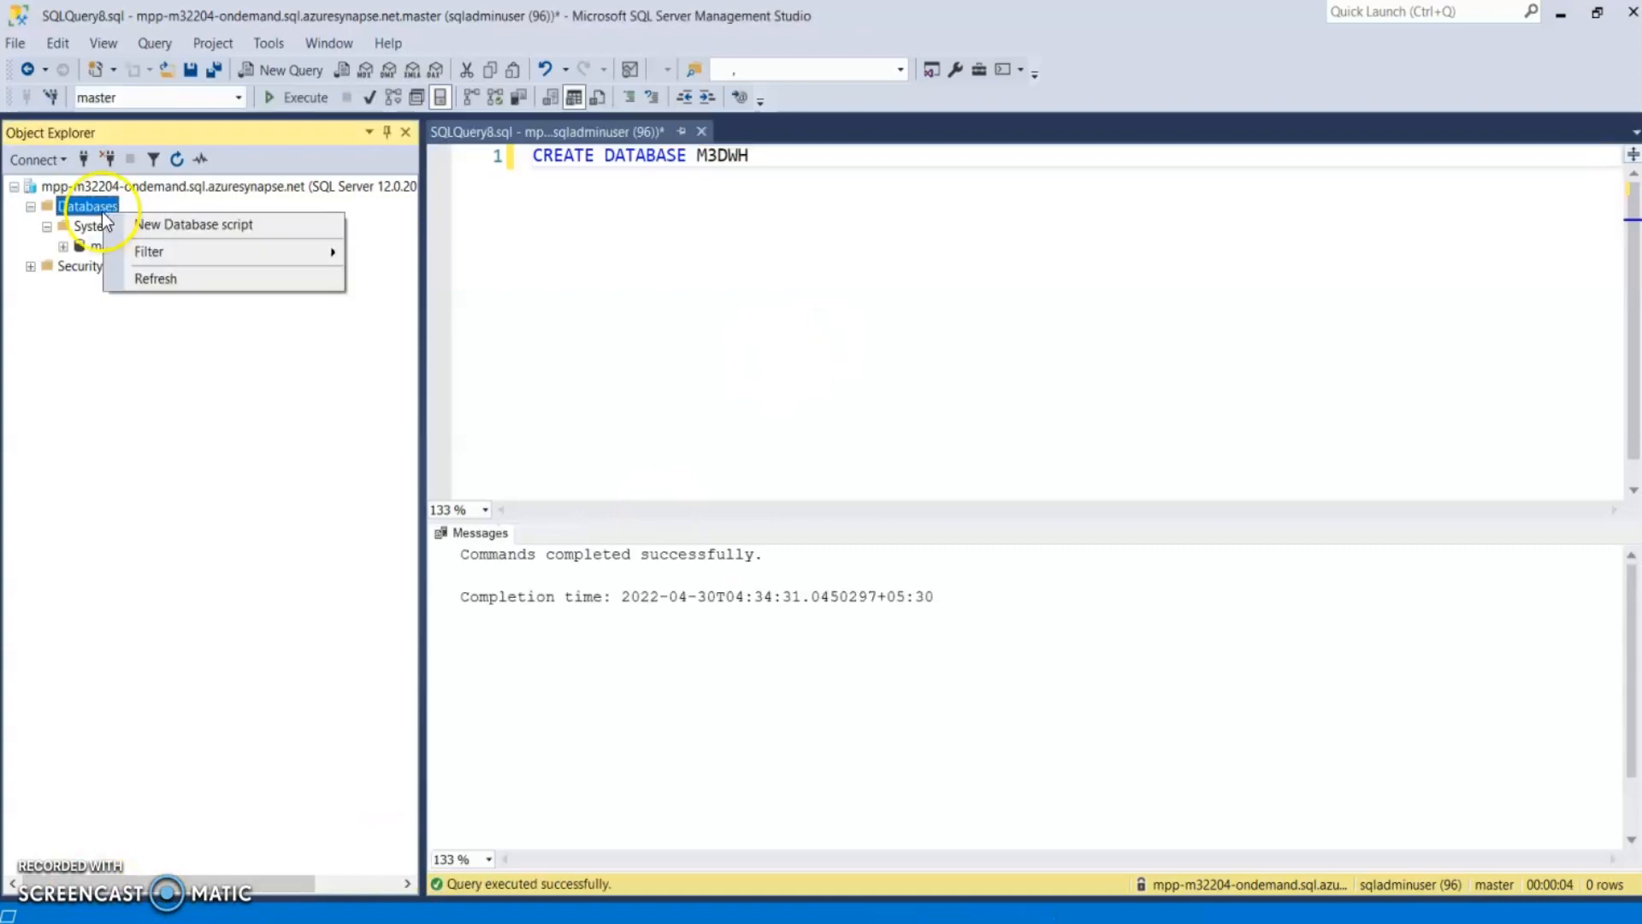
pyautogui.click(149, 280)
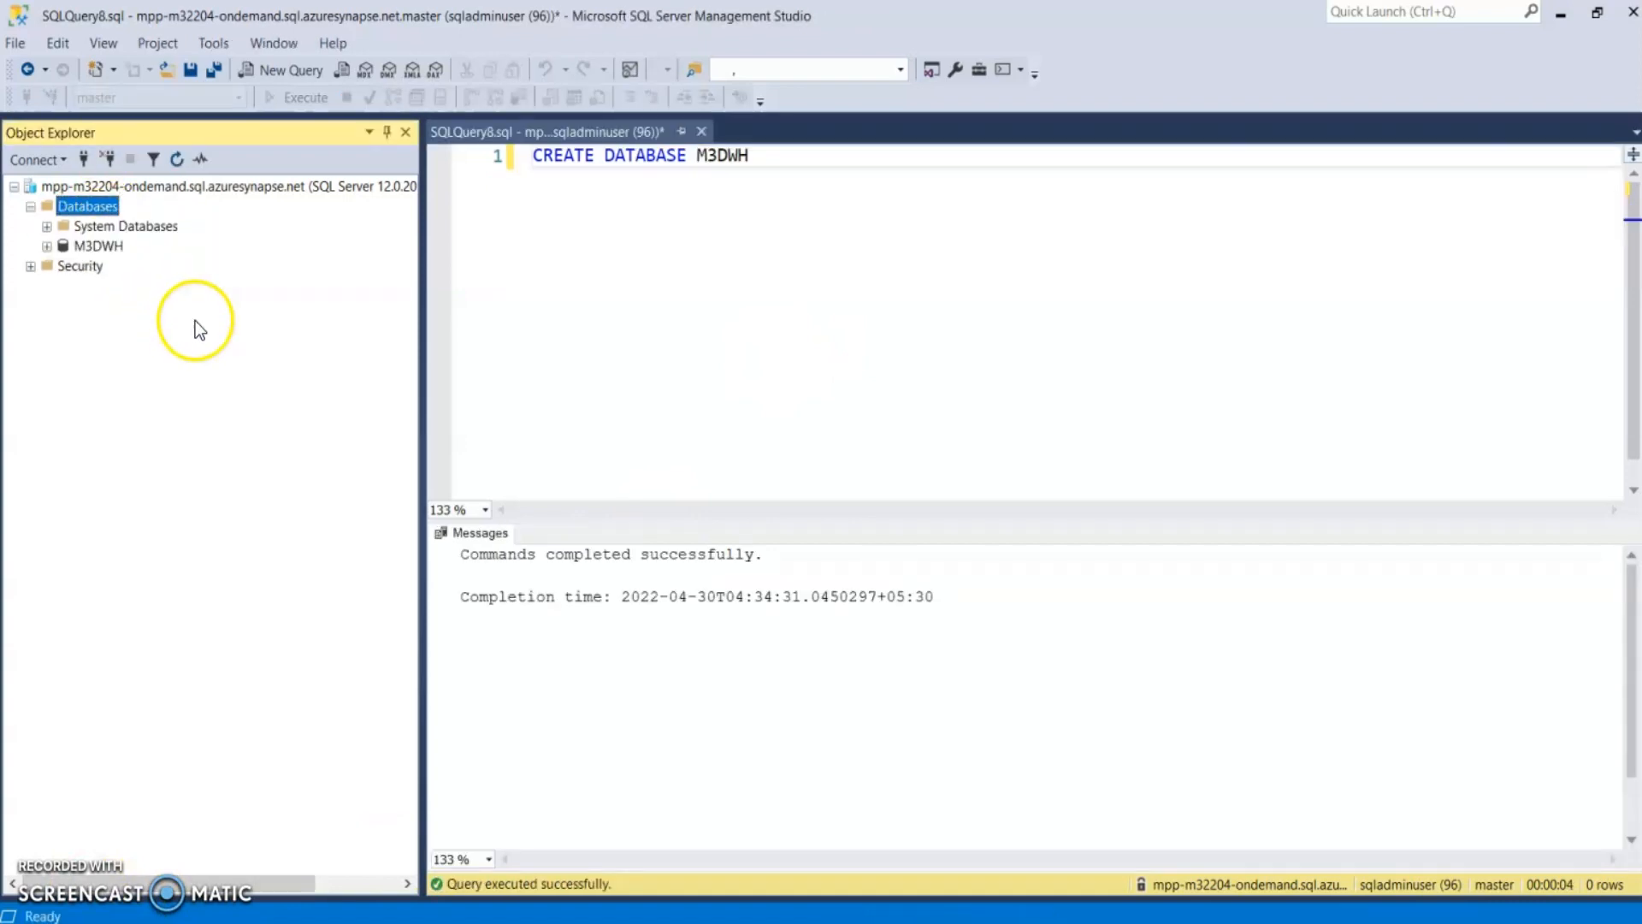
# Open a new query on M3DWH and paste in the CREATE EXTERNAL DATA SOURCE [m3_acc] script copied from the Notepad notes
pyautogui.click(76, 249)
pyautogui.rightClick(76, 253)
pyautogui.click(107, 261)
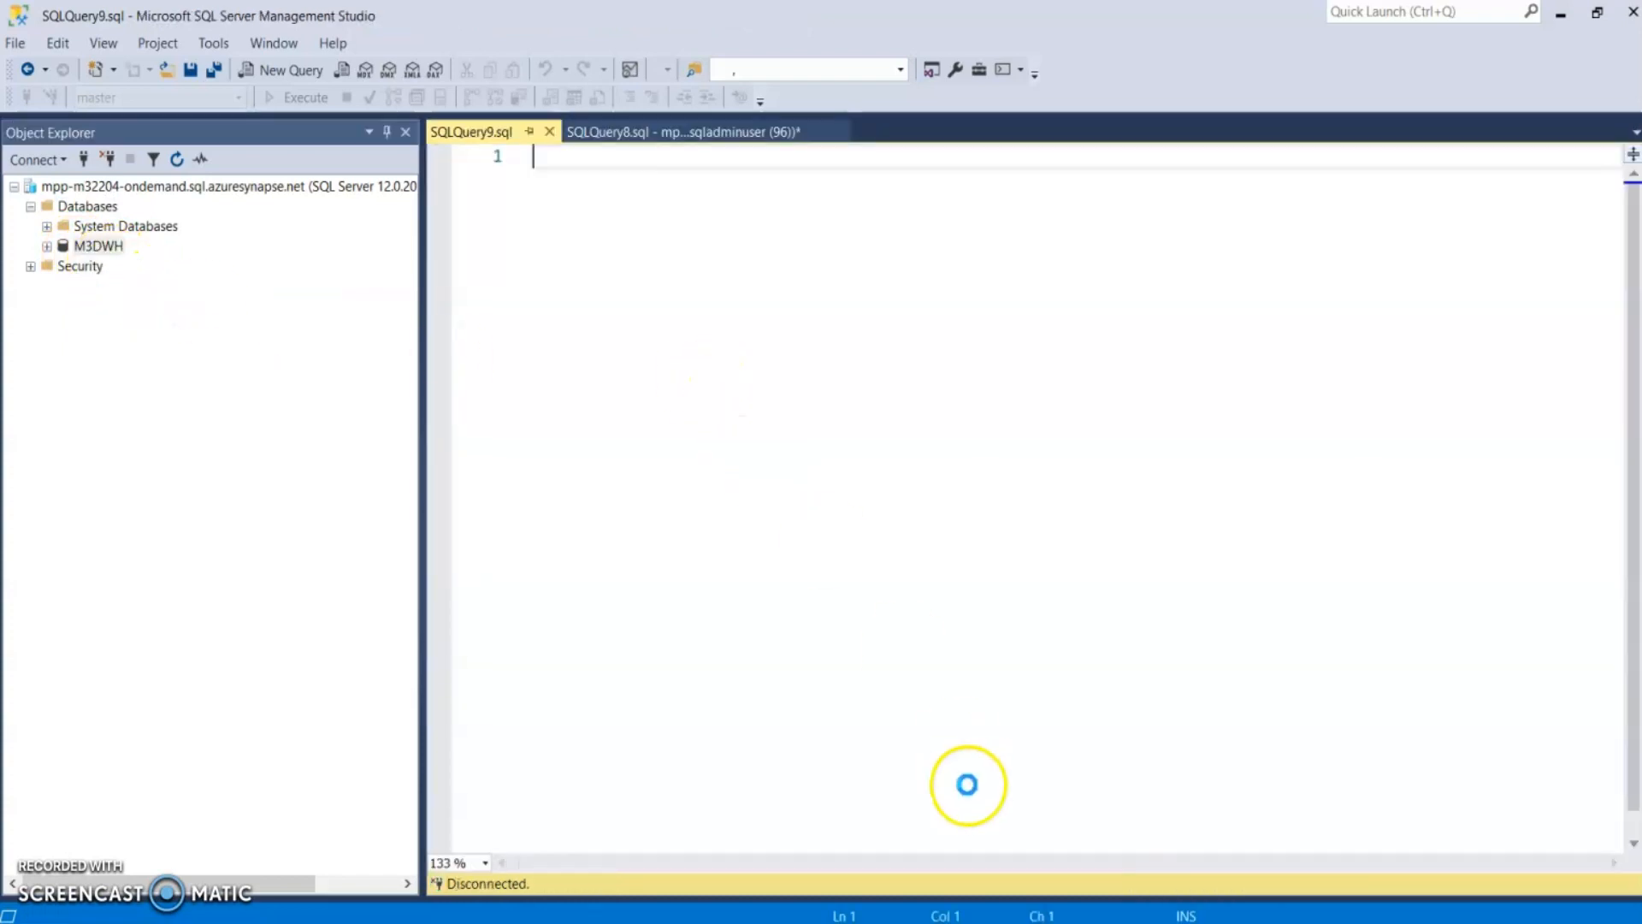
pyautogui.click(1119, 881)
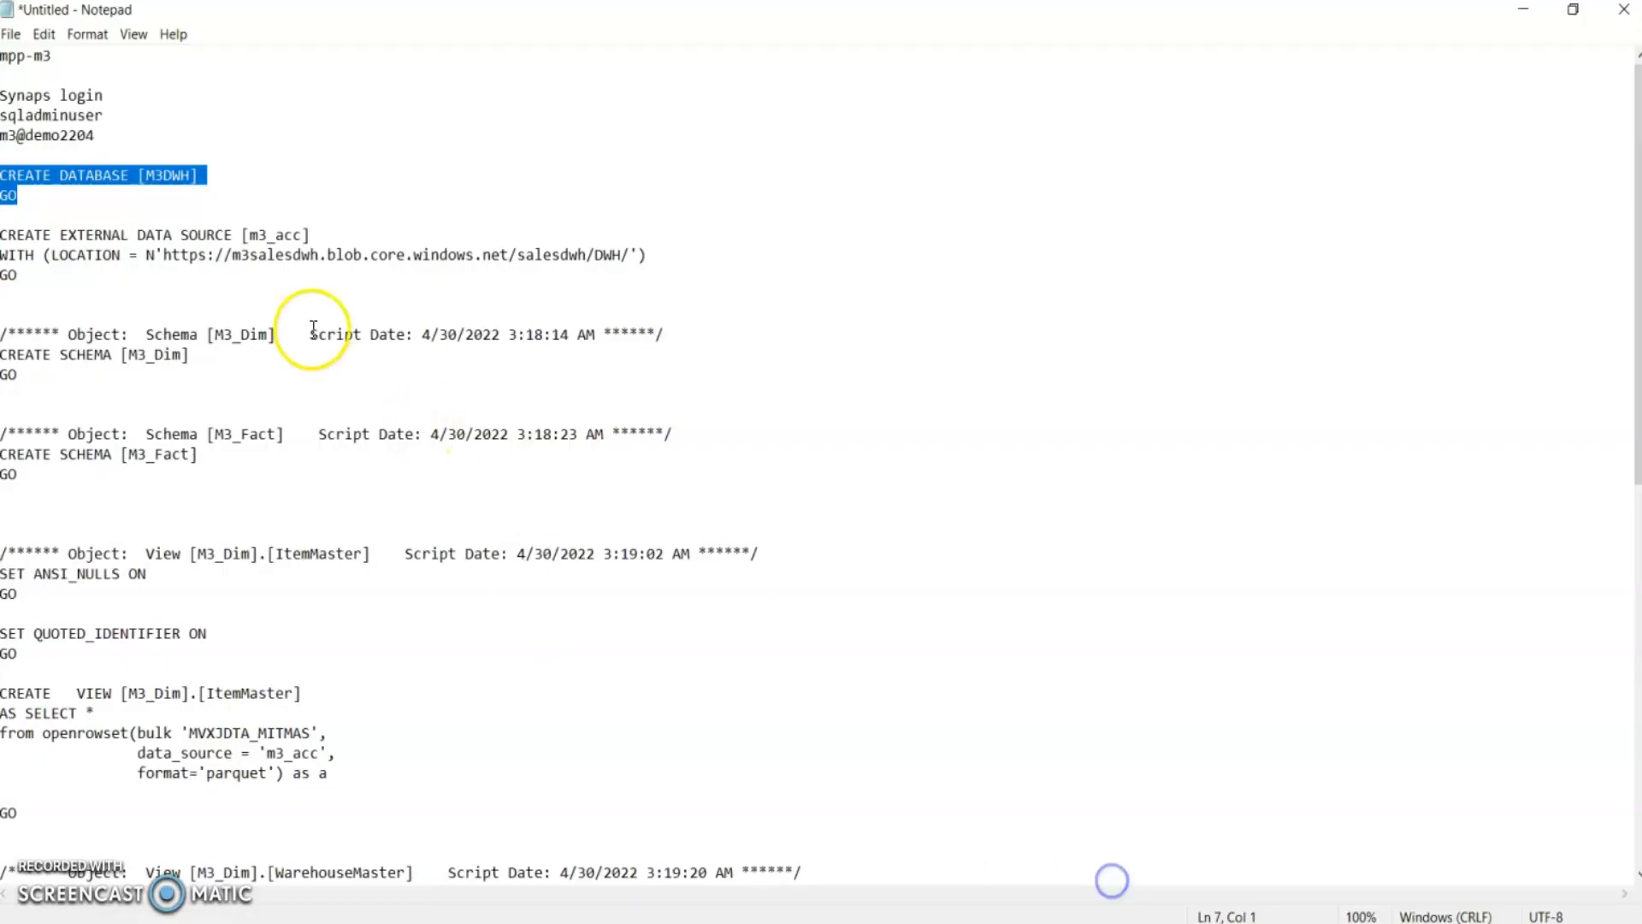
pyautogui.click(31, 268)
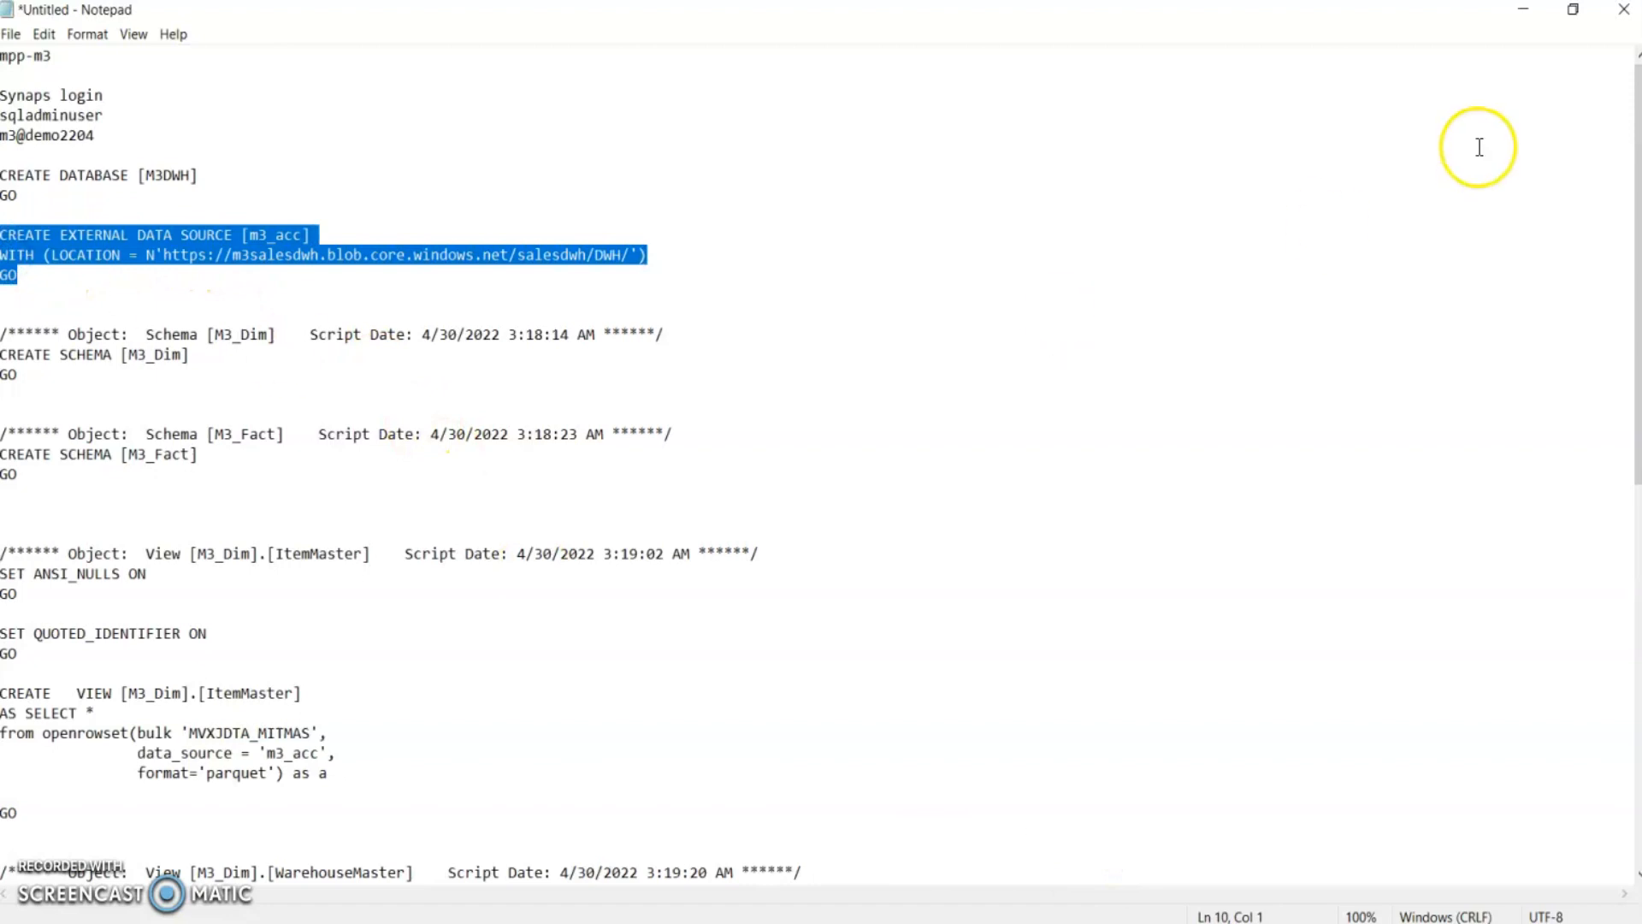
pyautogui.click(1522, 11)
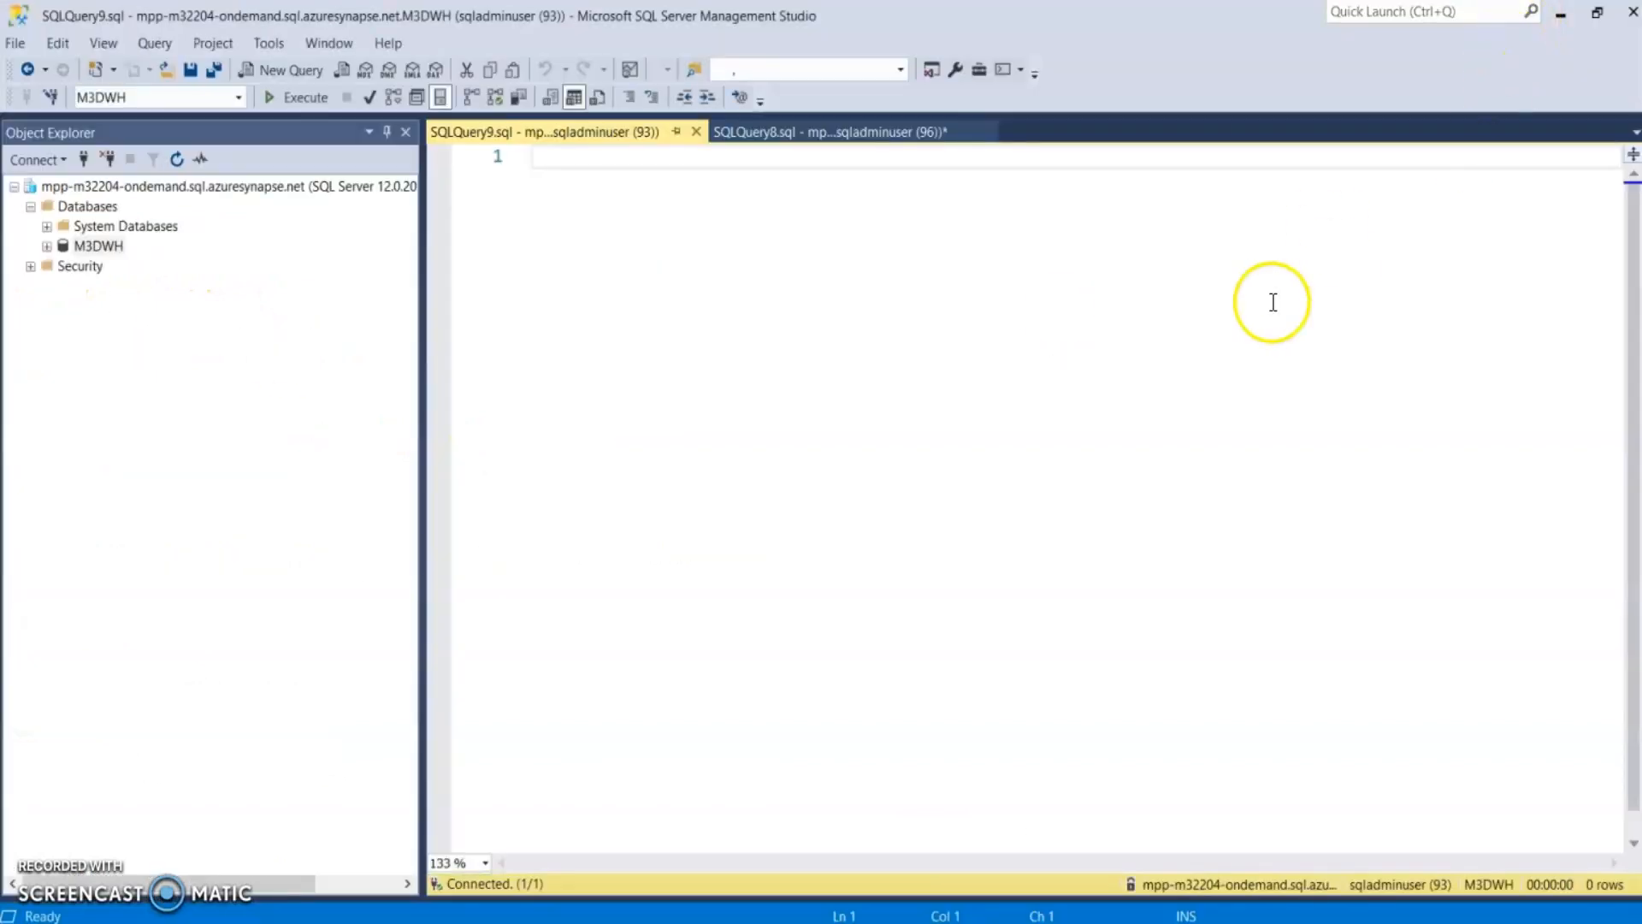
pyautogui.rightClick(634, 160)
pyautogui.click(666, 227)
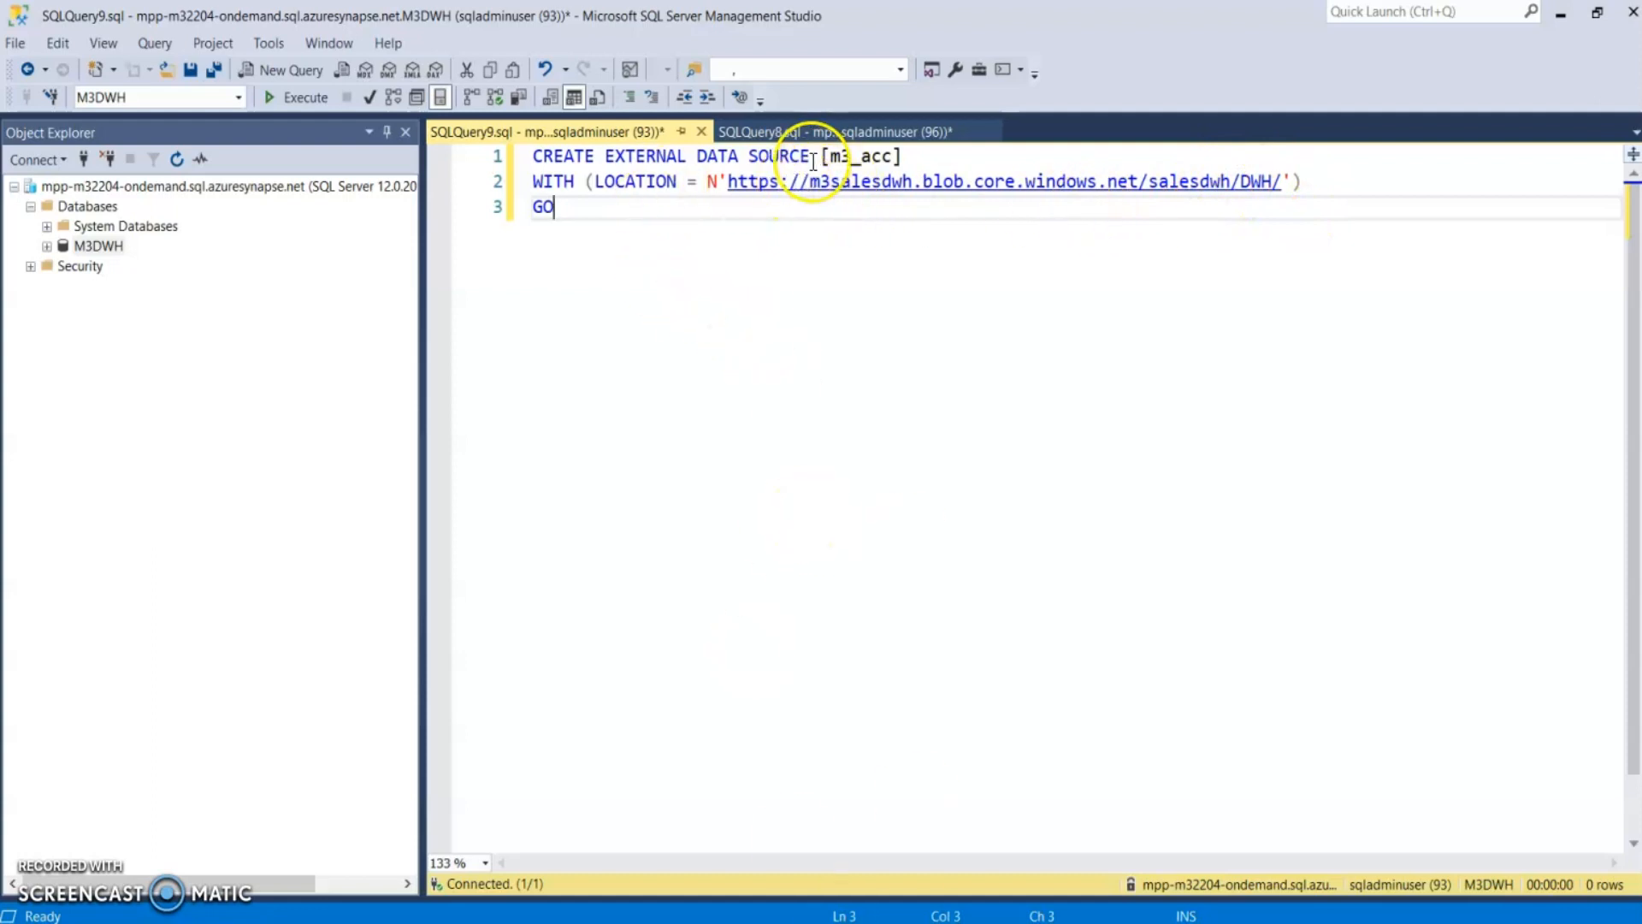
# Switch to Chrome and close the Synapse documentation and Google search pages, leaving only the Azure portal open
pyautogui.click(680, 922)
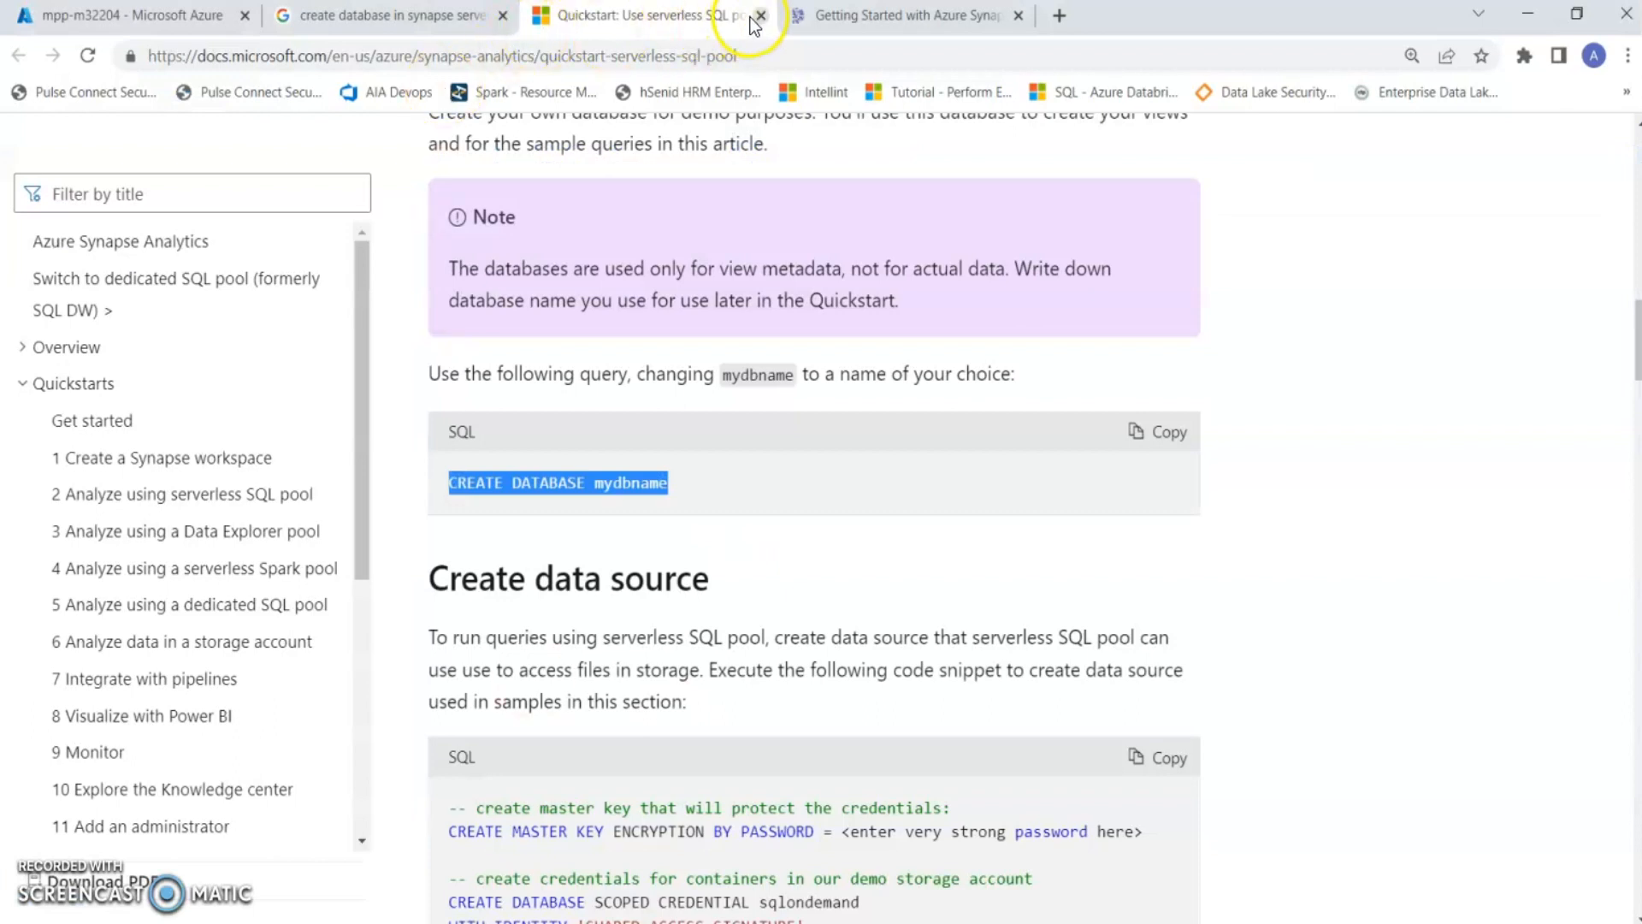
pyautogui.click(758, 17)
pyautogui.click(758, 17)
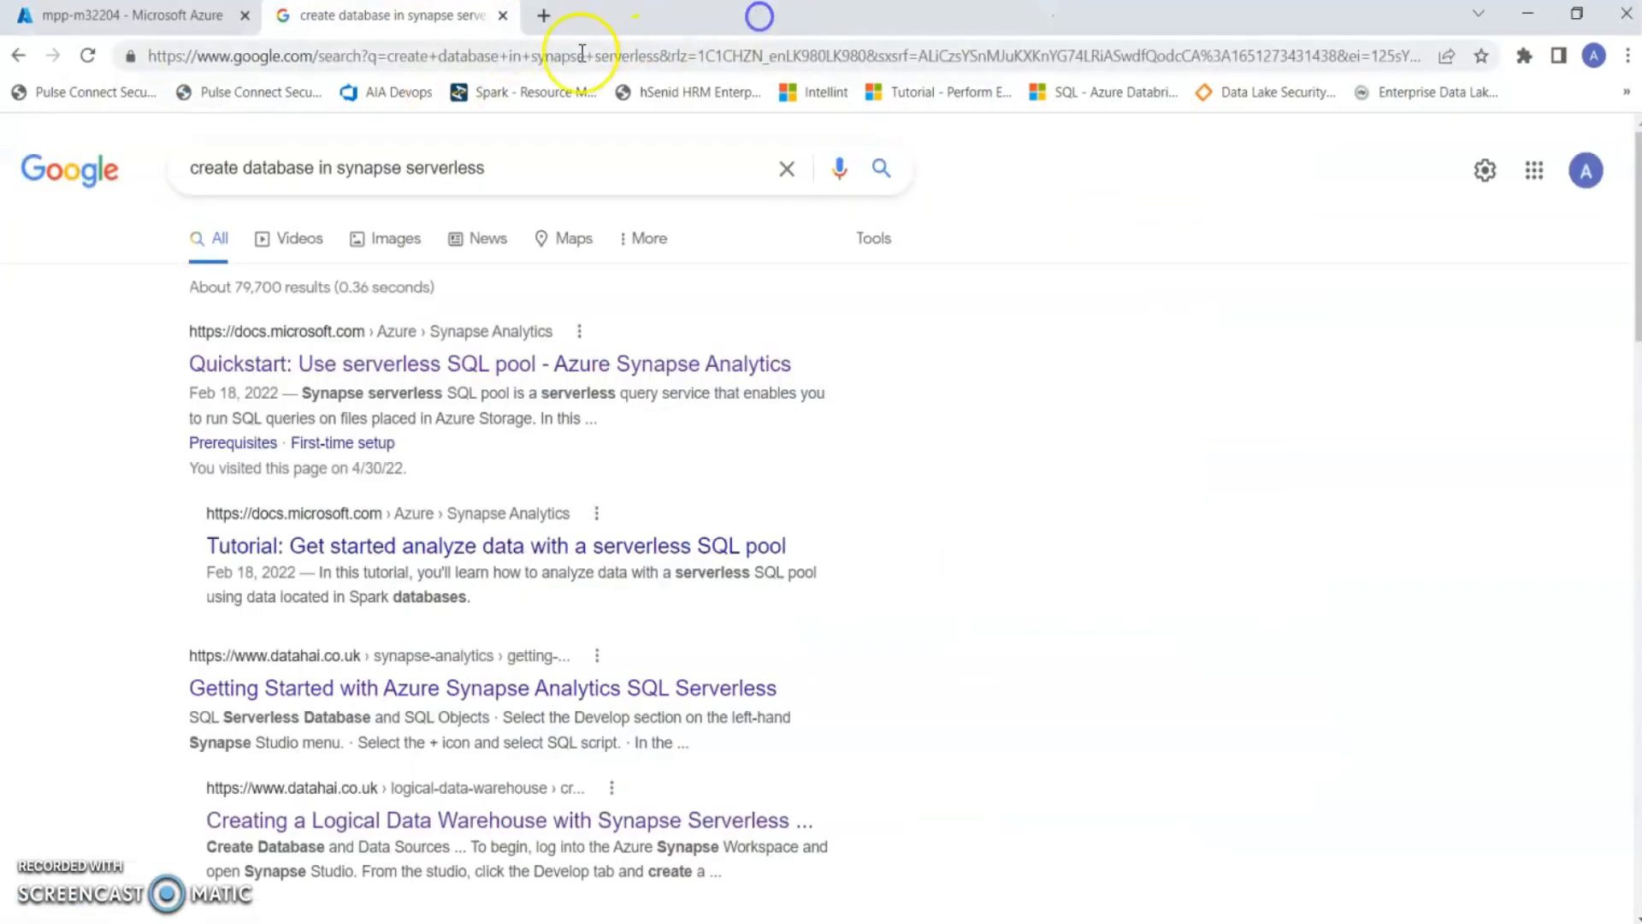
pyautogui.click(503, 17)
# Copy the URL of the MVXJDTA_MITMAS blob in the M3DWH folder of mppsalesdwh's m3salesmpp container and close its properties
pyautogui.click(38, 181)
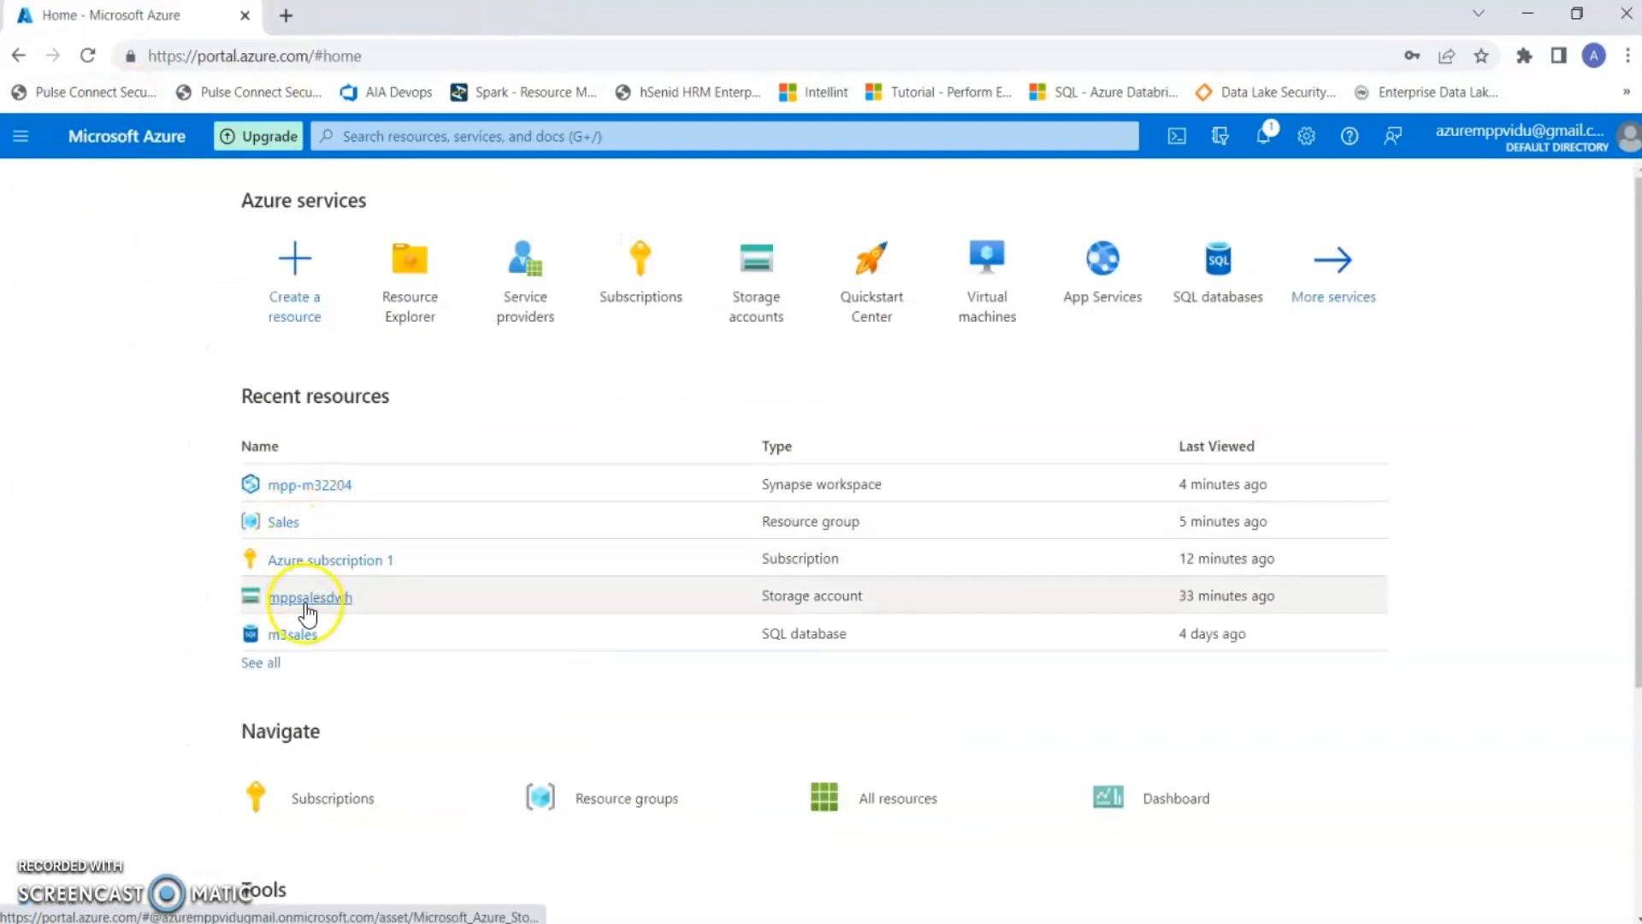
pyautogui.click(307, 603)
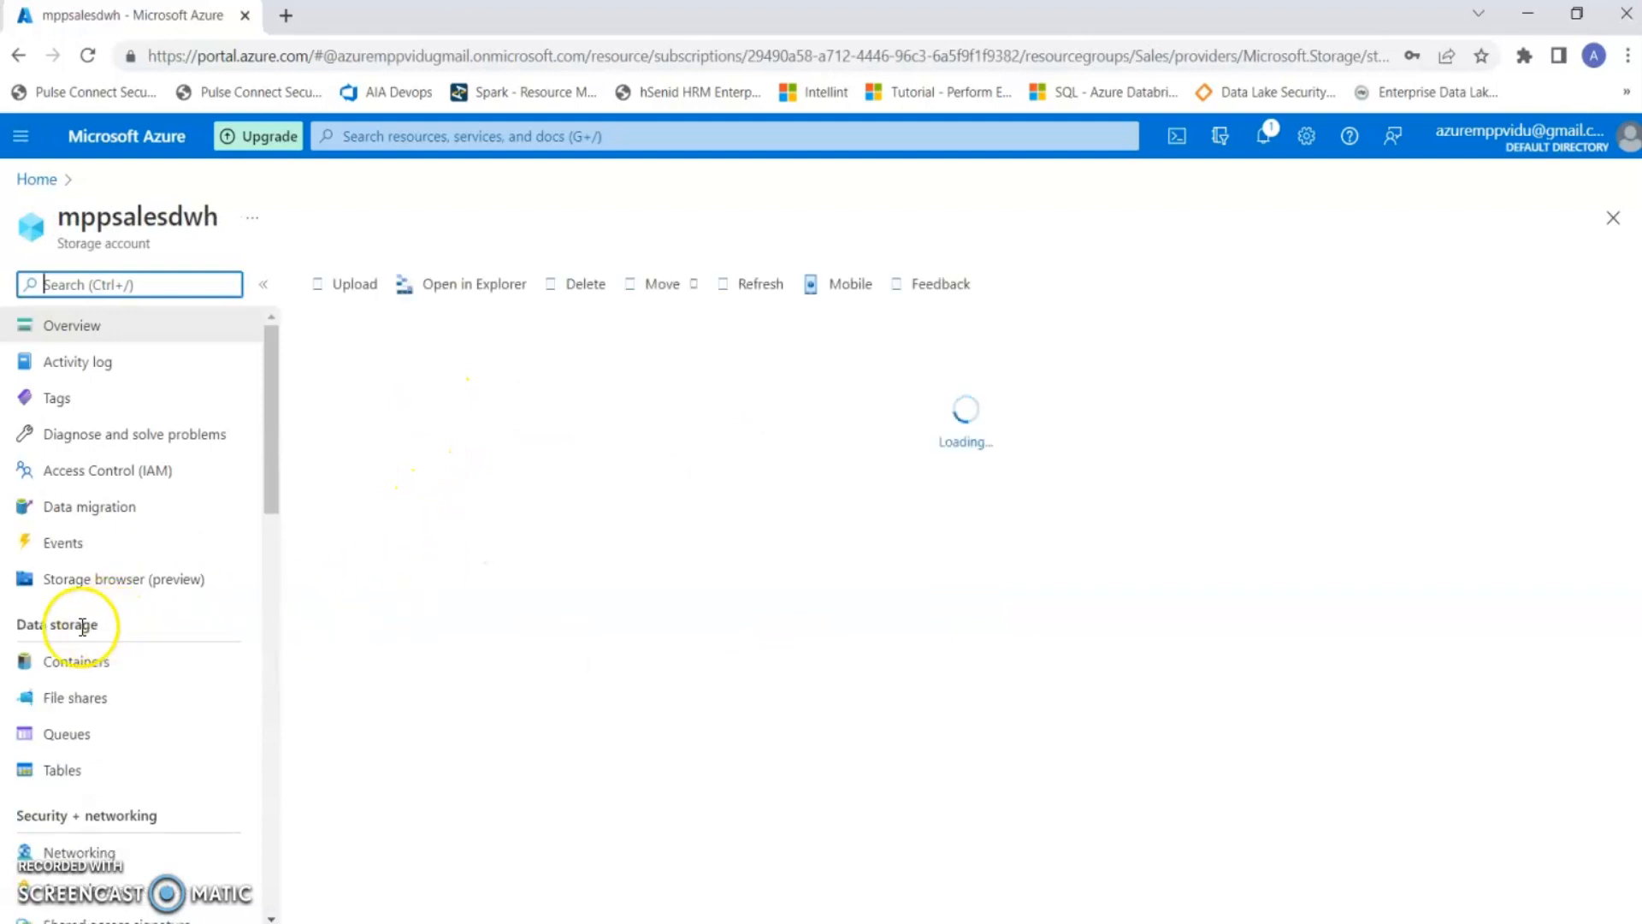
pyautogui.click(79, 662)
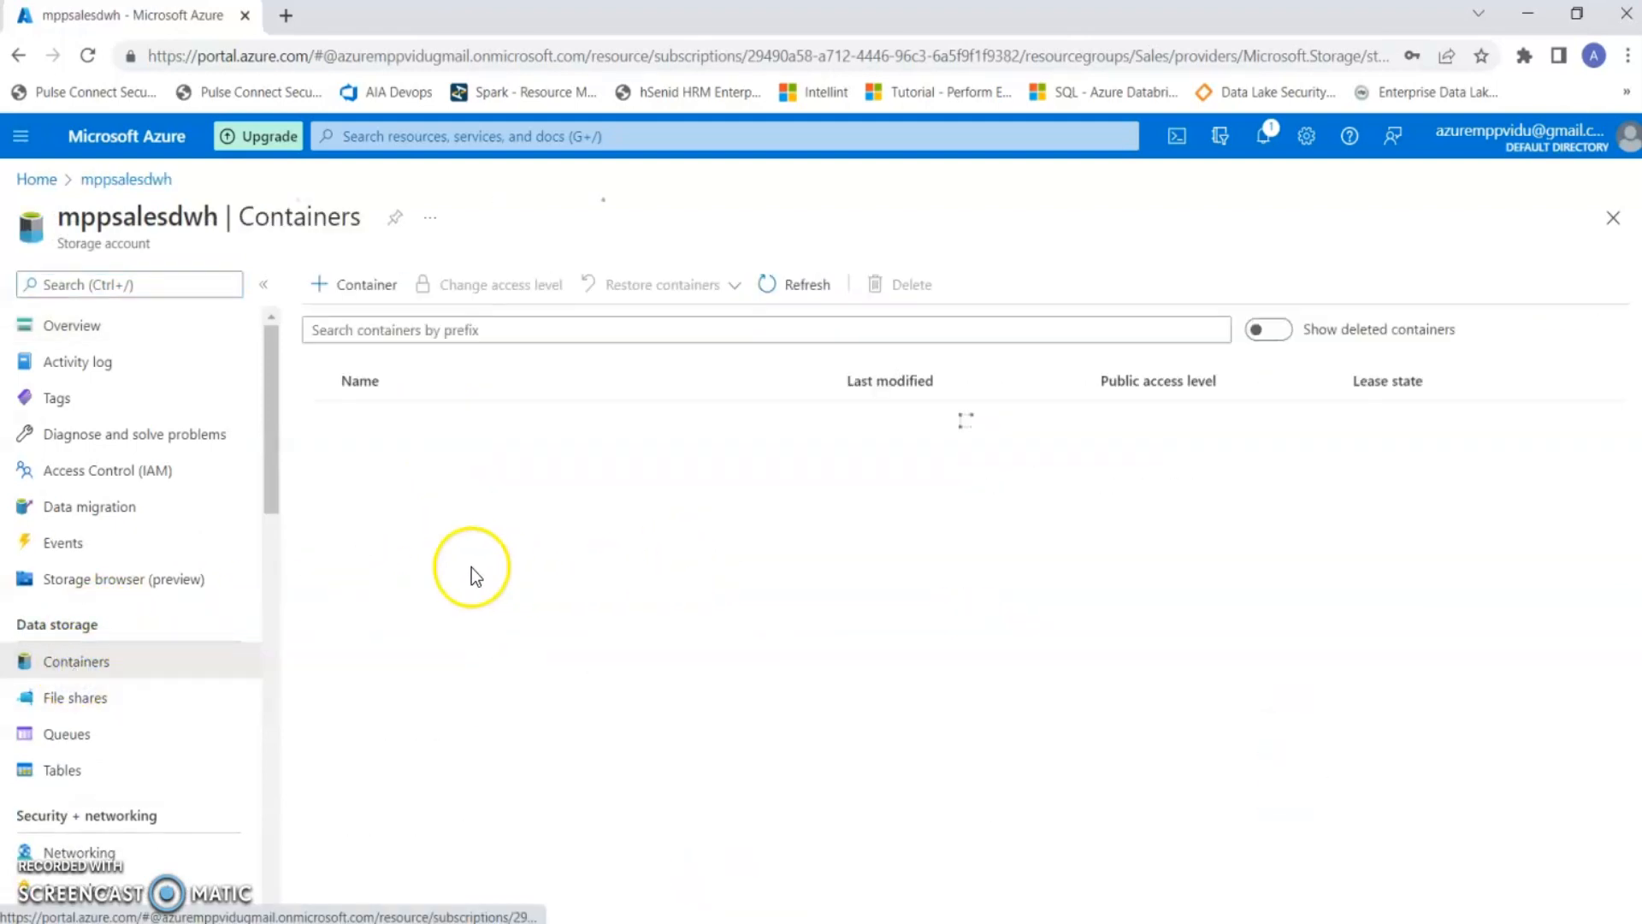
pyautogui.click(401, 458)
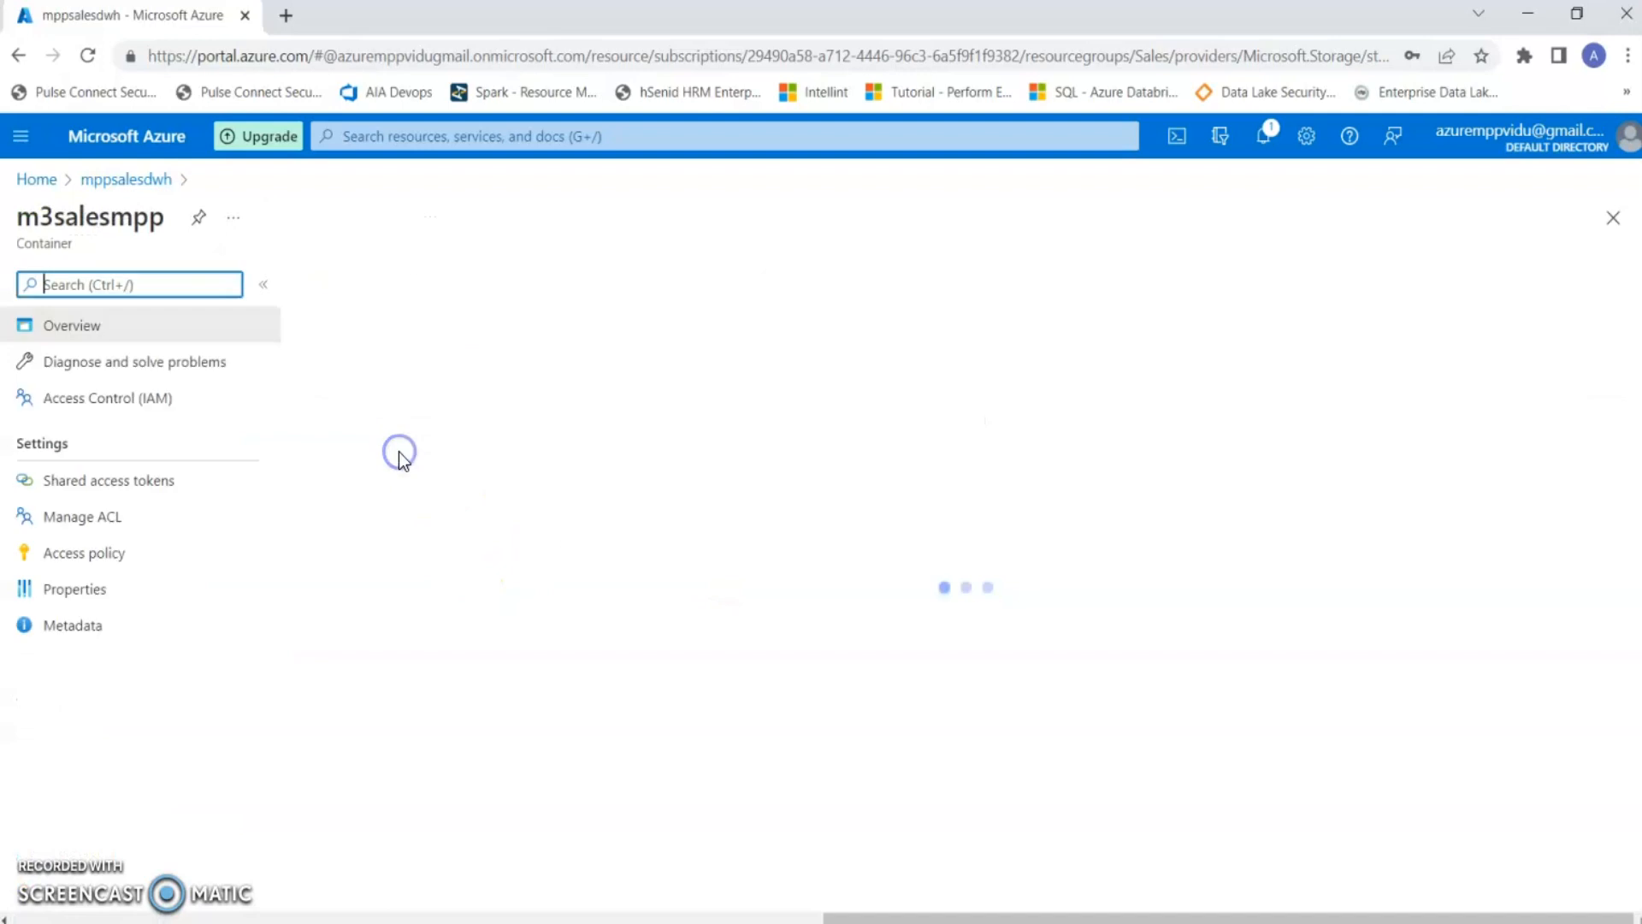
pyautogui.click(402, 476)
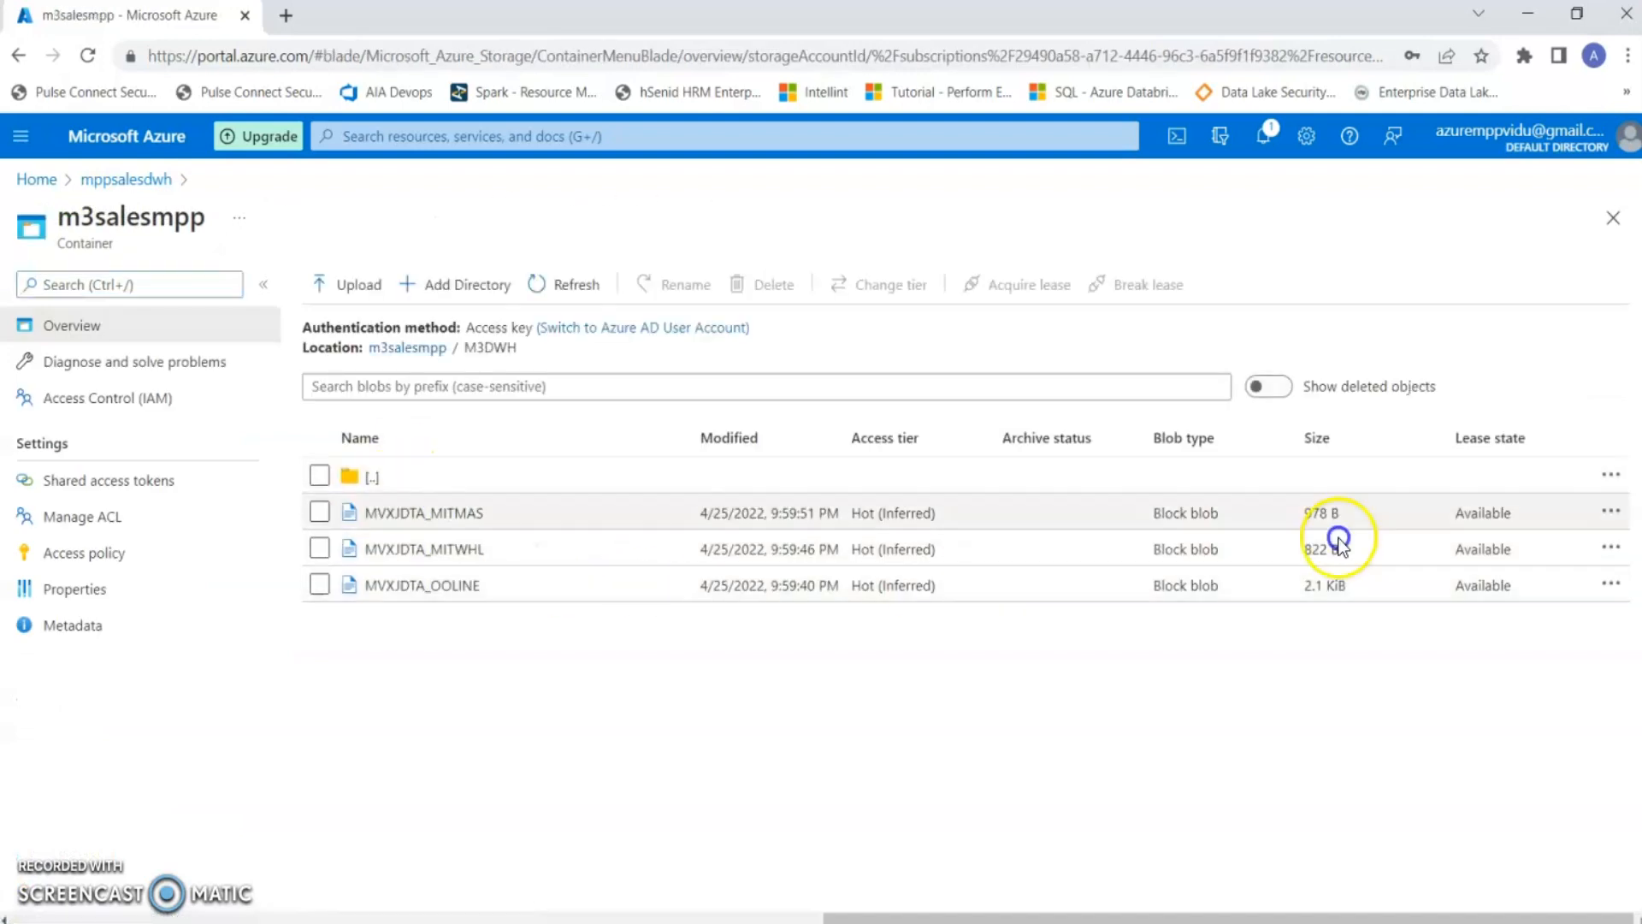
pyautogui.click(1612, 512)
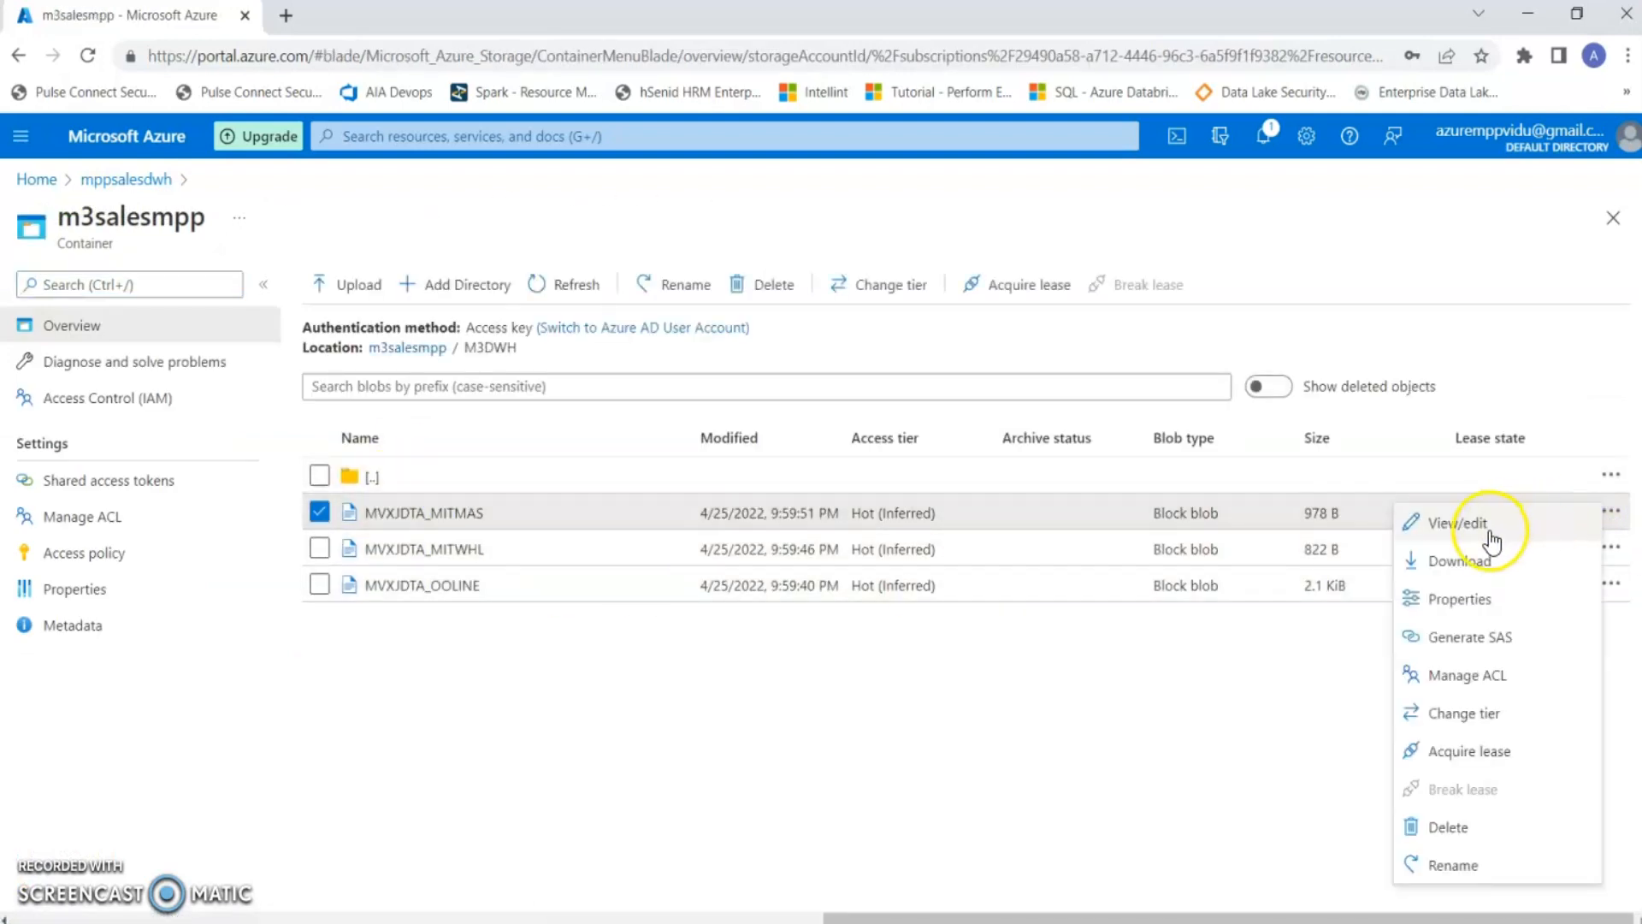
pyautogui.click(1477, 590)
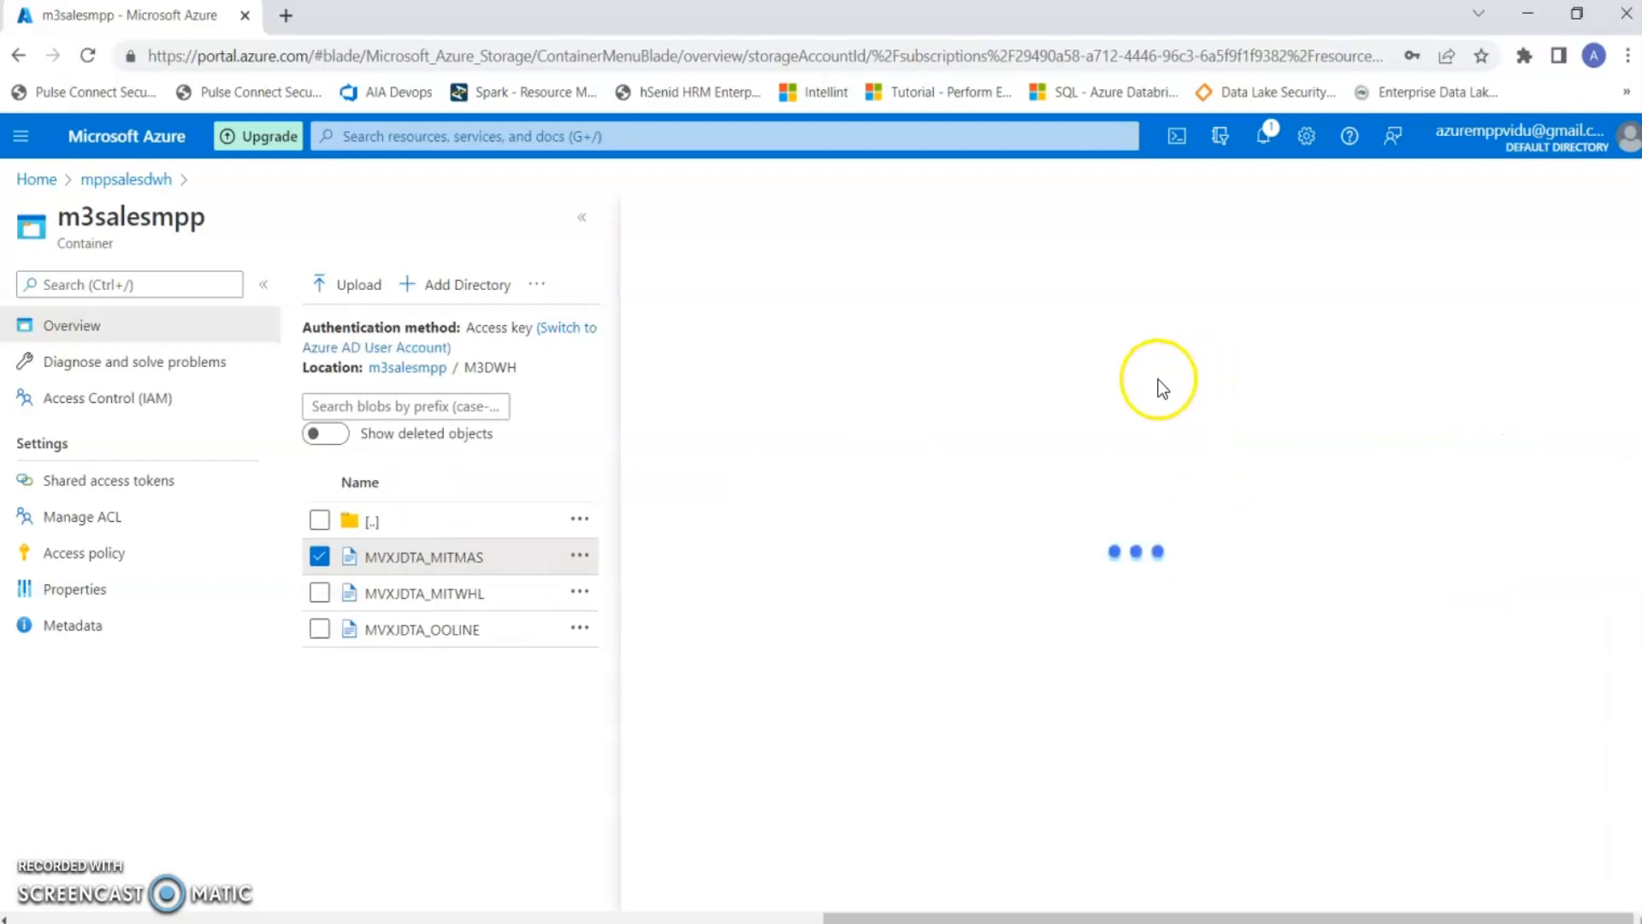
pyautogui.click(1103, 414)
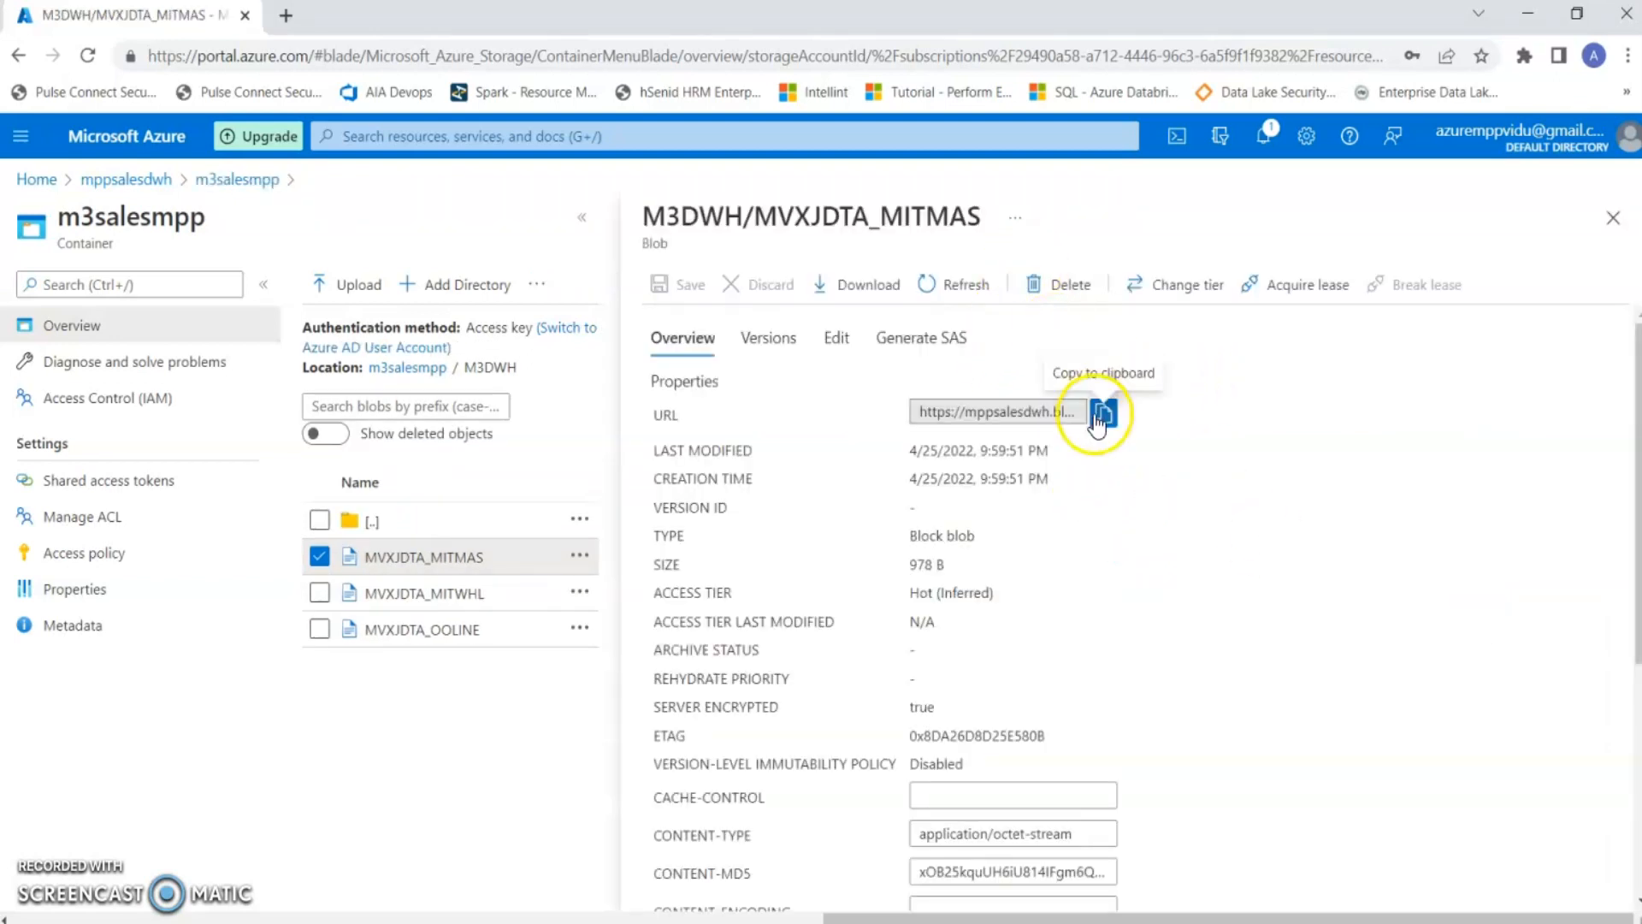
pyautogui.click(1613, 218)
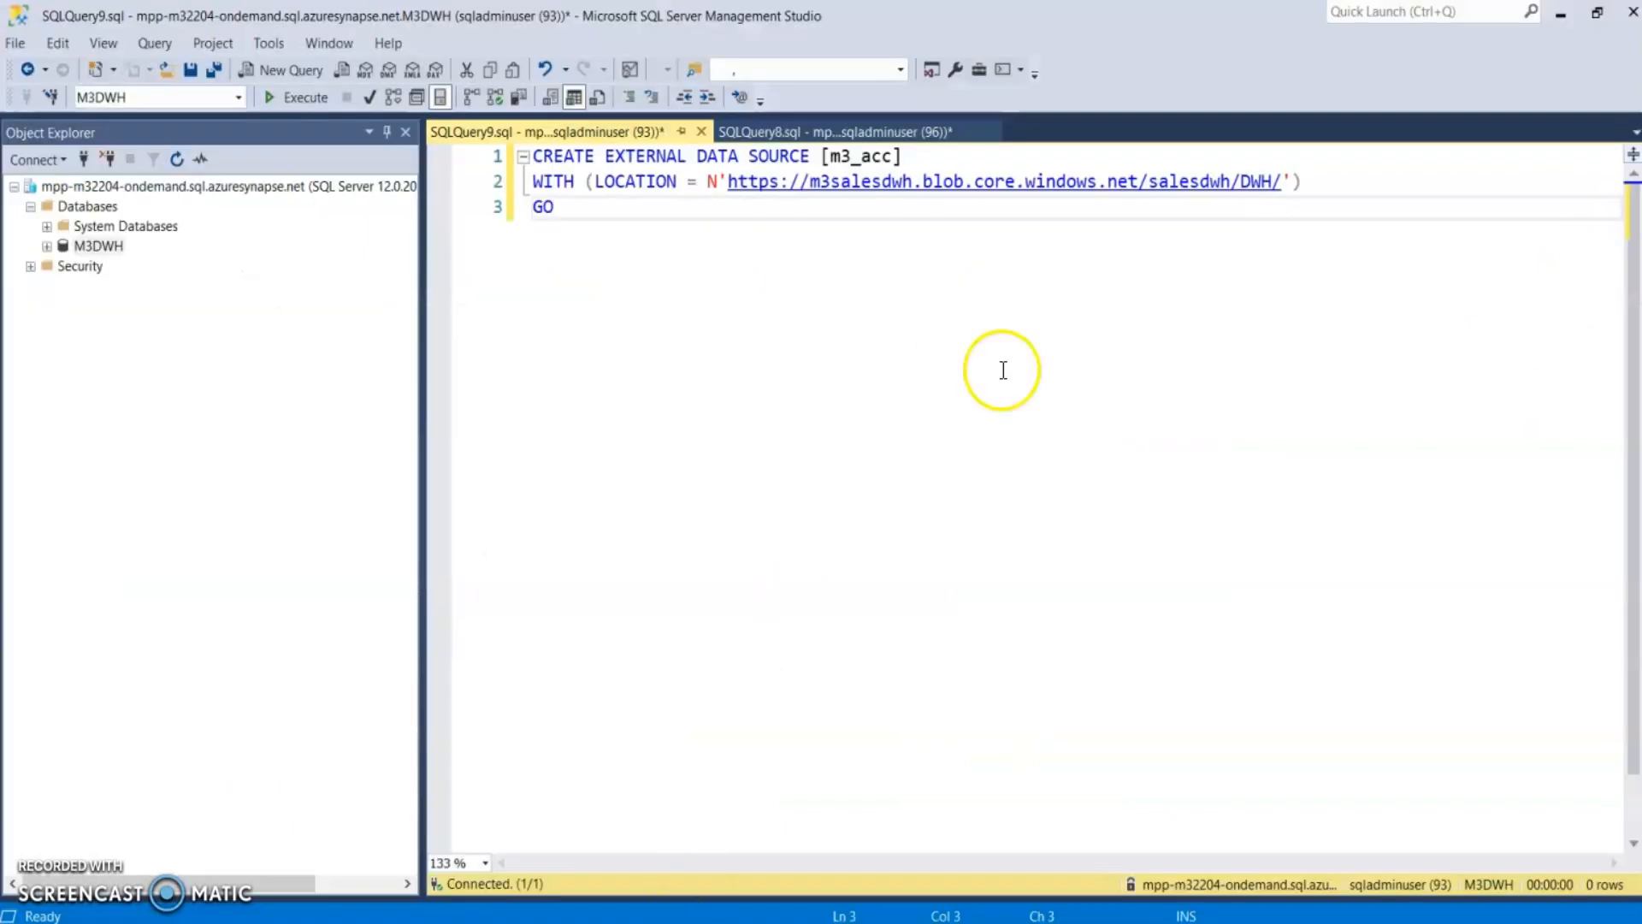
pyautogui.moveTo(1284, 179); pyautogui.dragTo(731, 179)
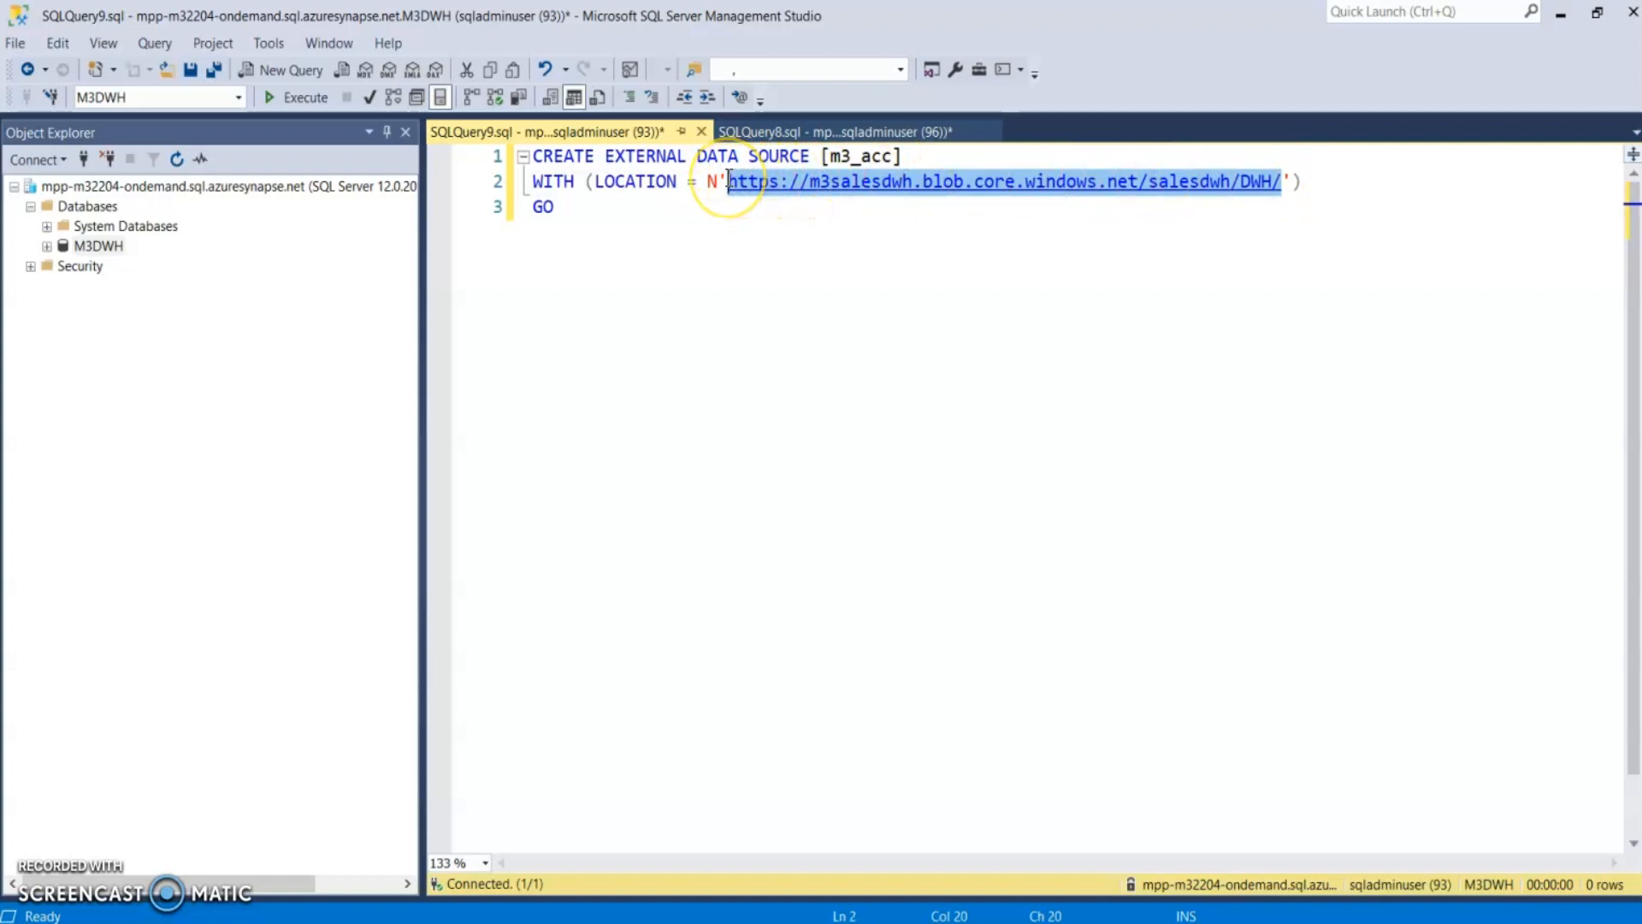
pyautogui.hotkey('ctrl', 'v')
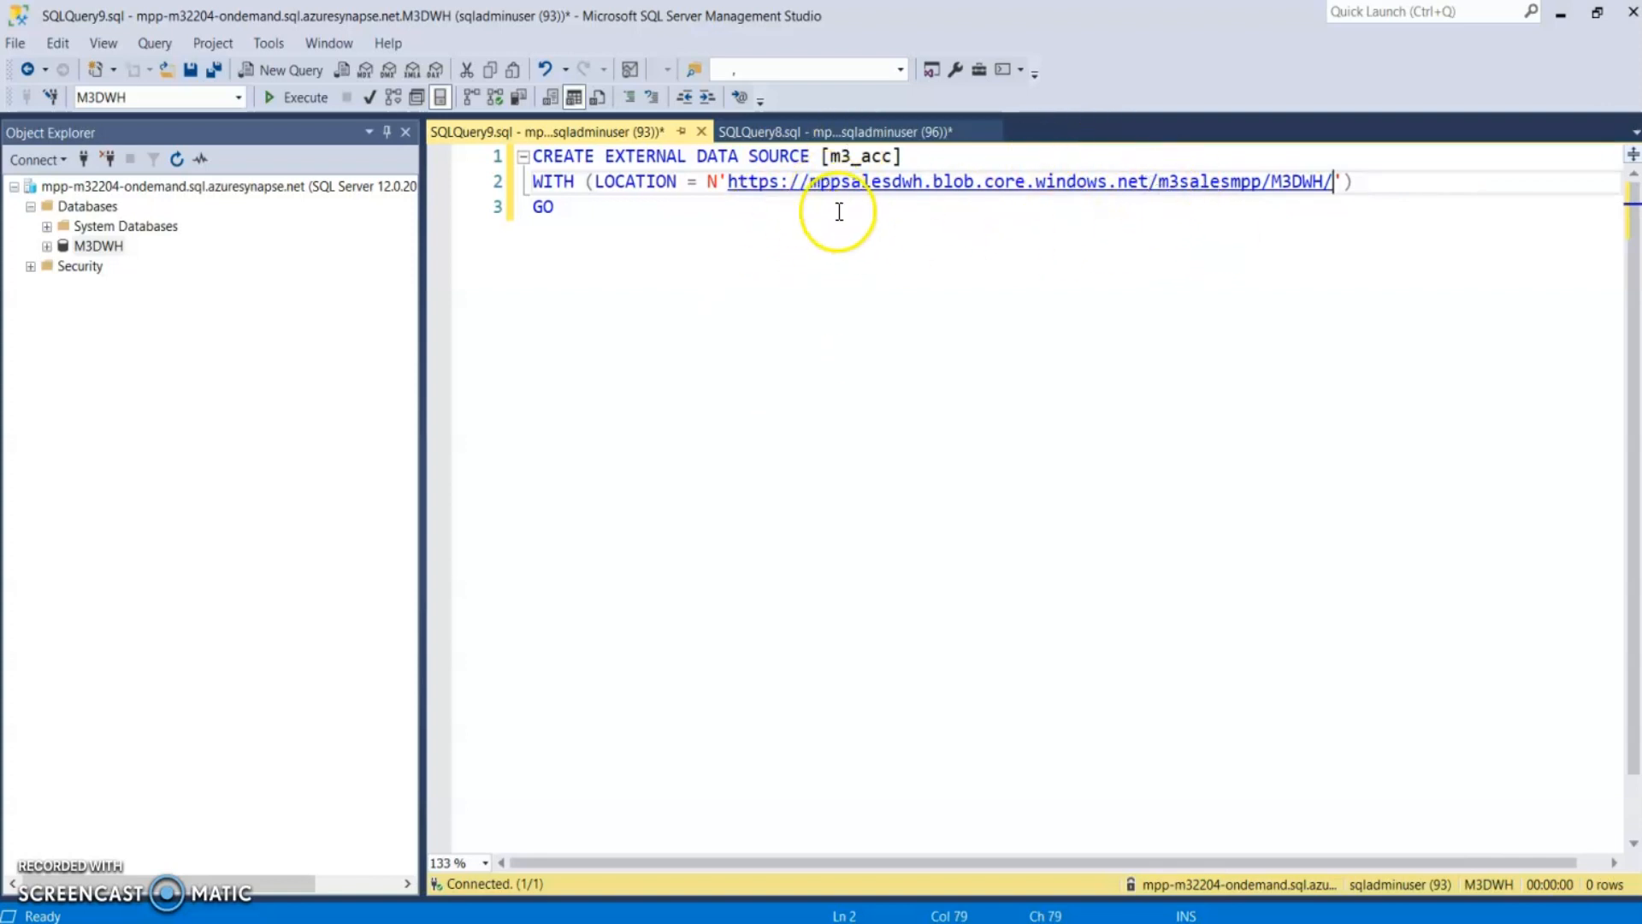
pyautogui.click(682, 234)
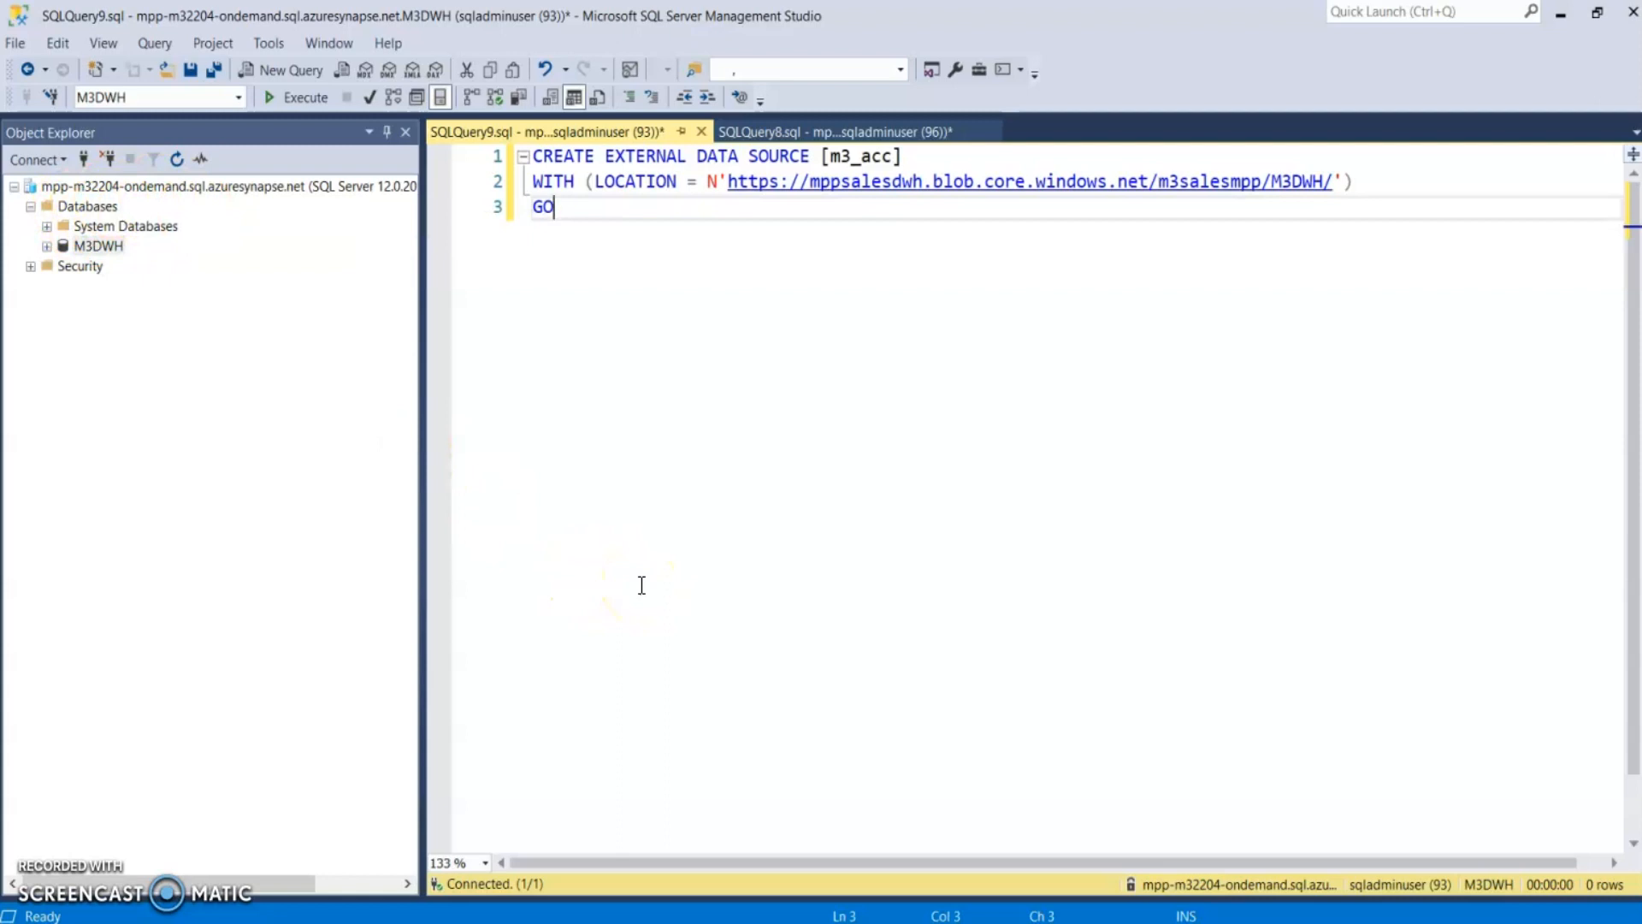
pyautogui.click(299, 99)
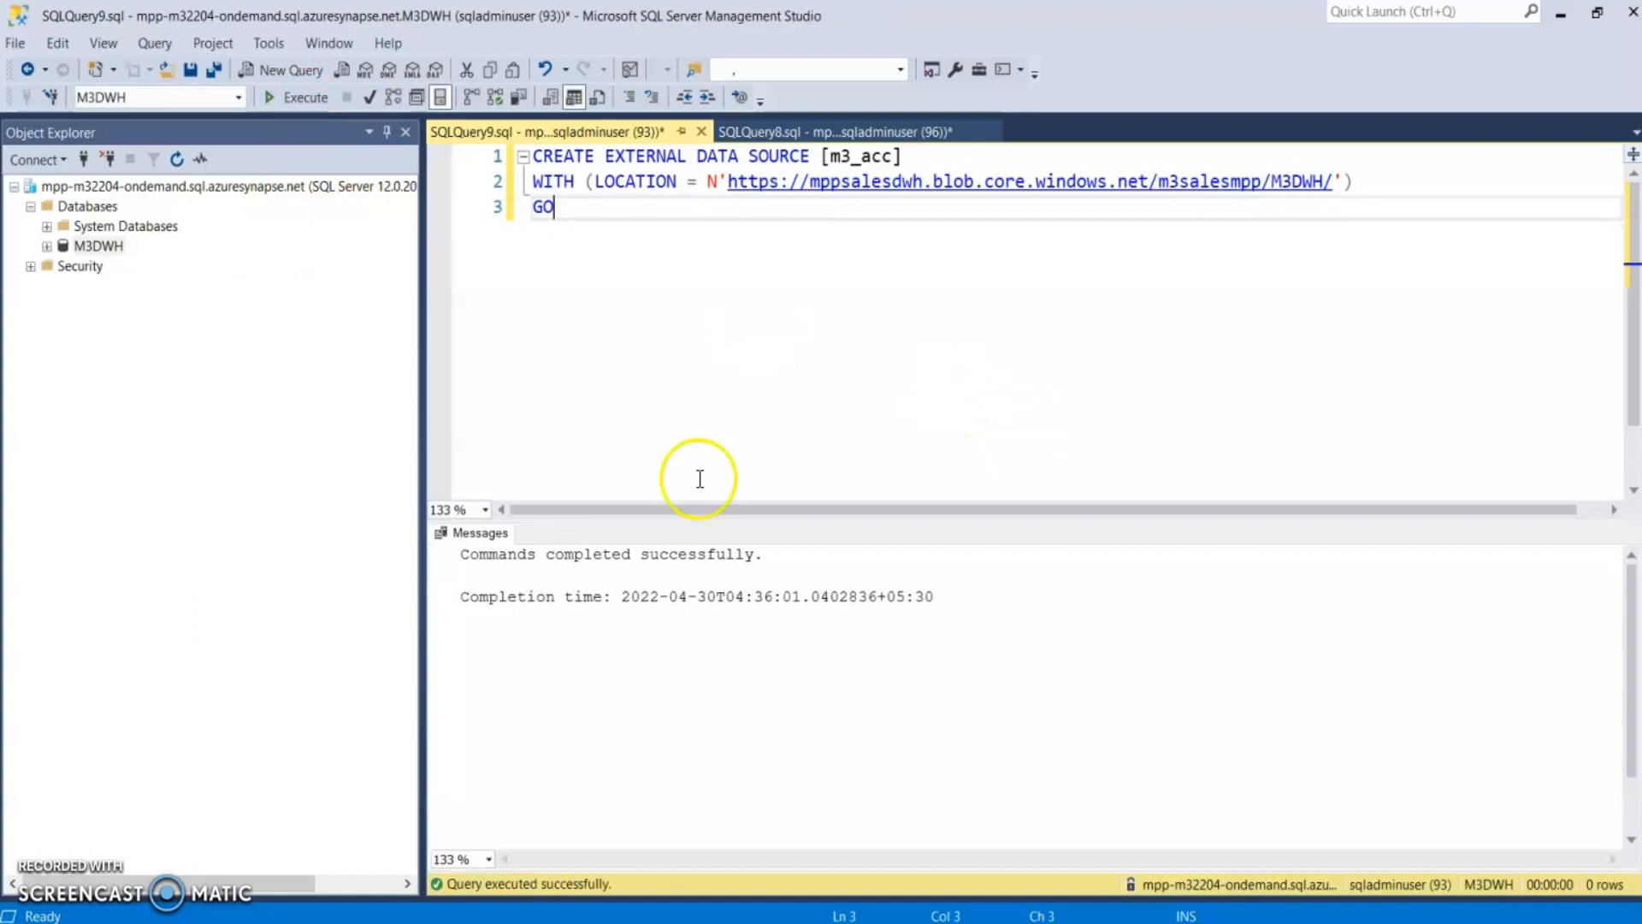
# Replace the executed script with the SELECT * from openrowset statement for MVXJDTA_MITMAS, copied from the ItemMaster view in the Notepad notes
pyautogui.moveTo(630, 279); pyautogui.dragTo(451, 146)
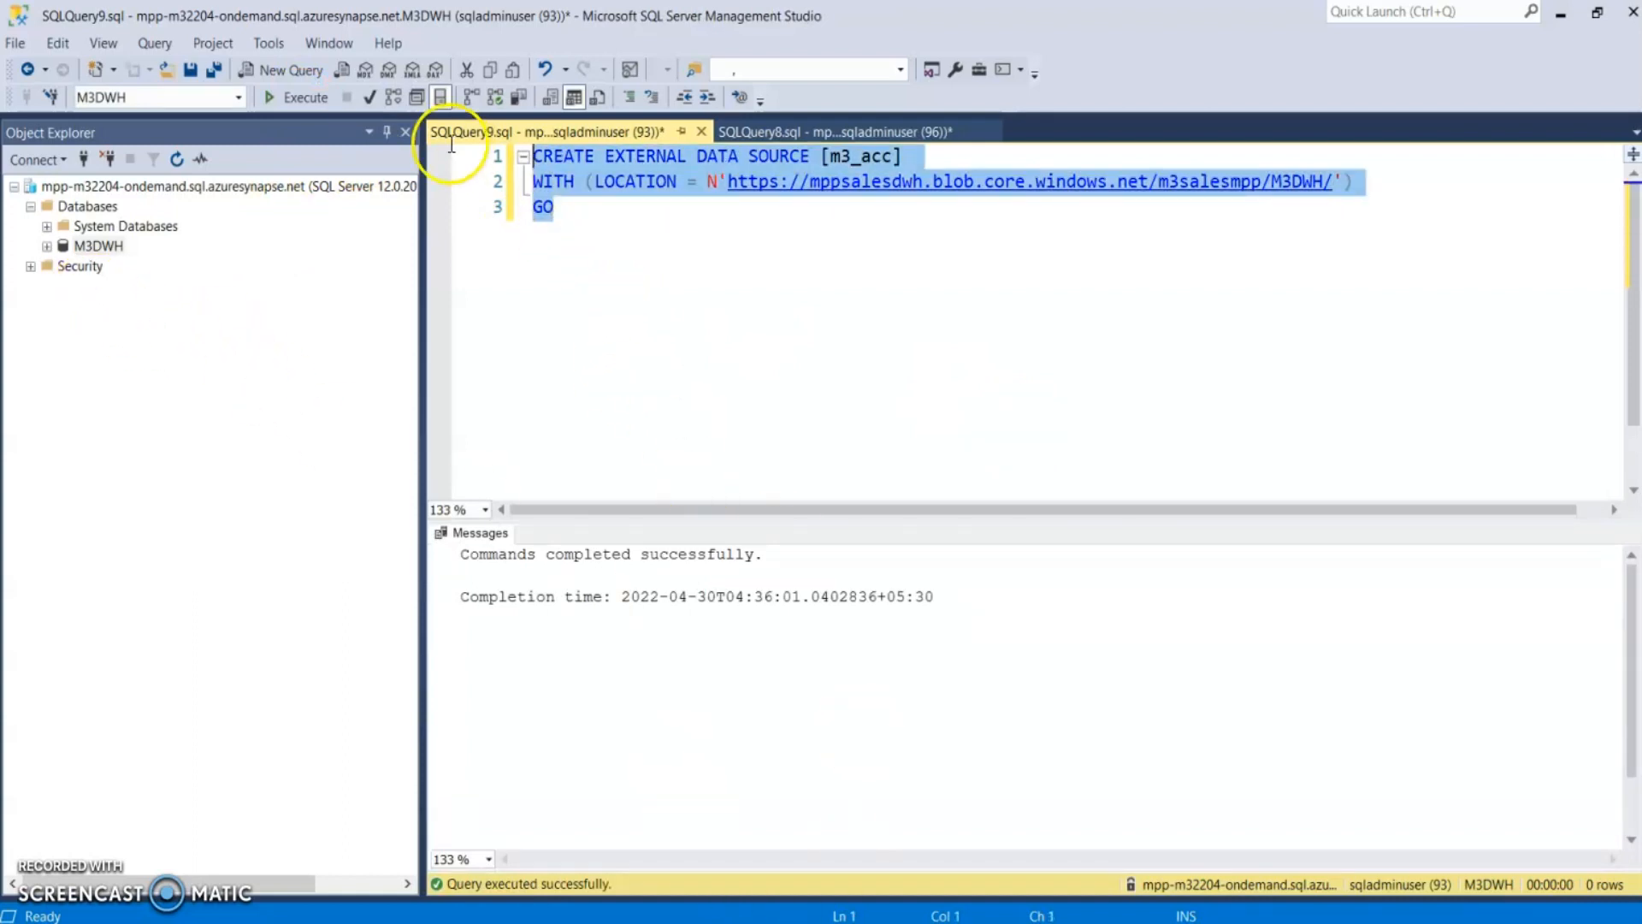
pyautogui.press('Delete')
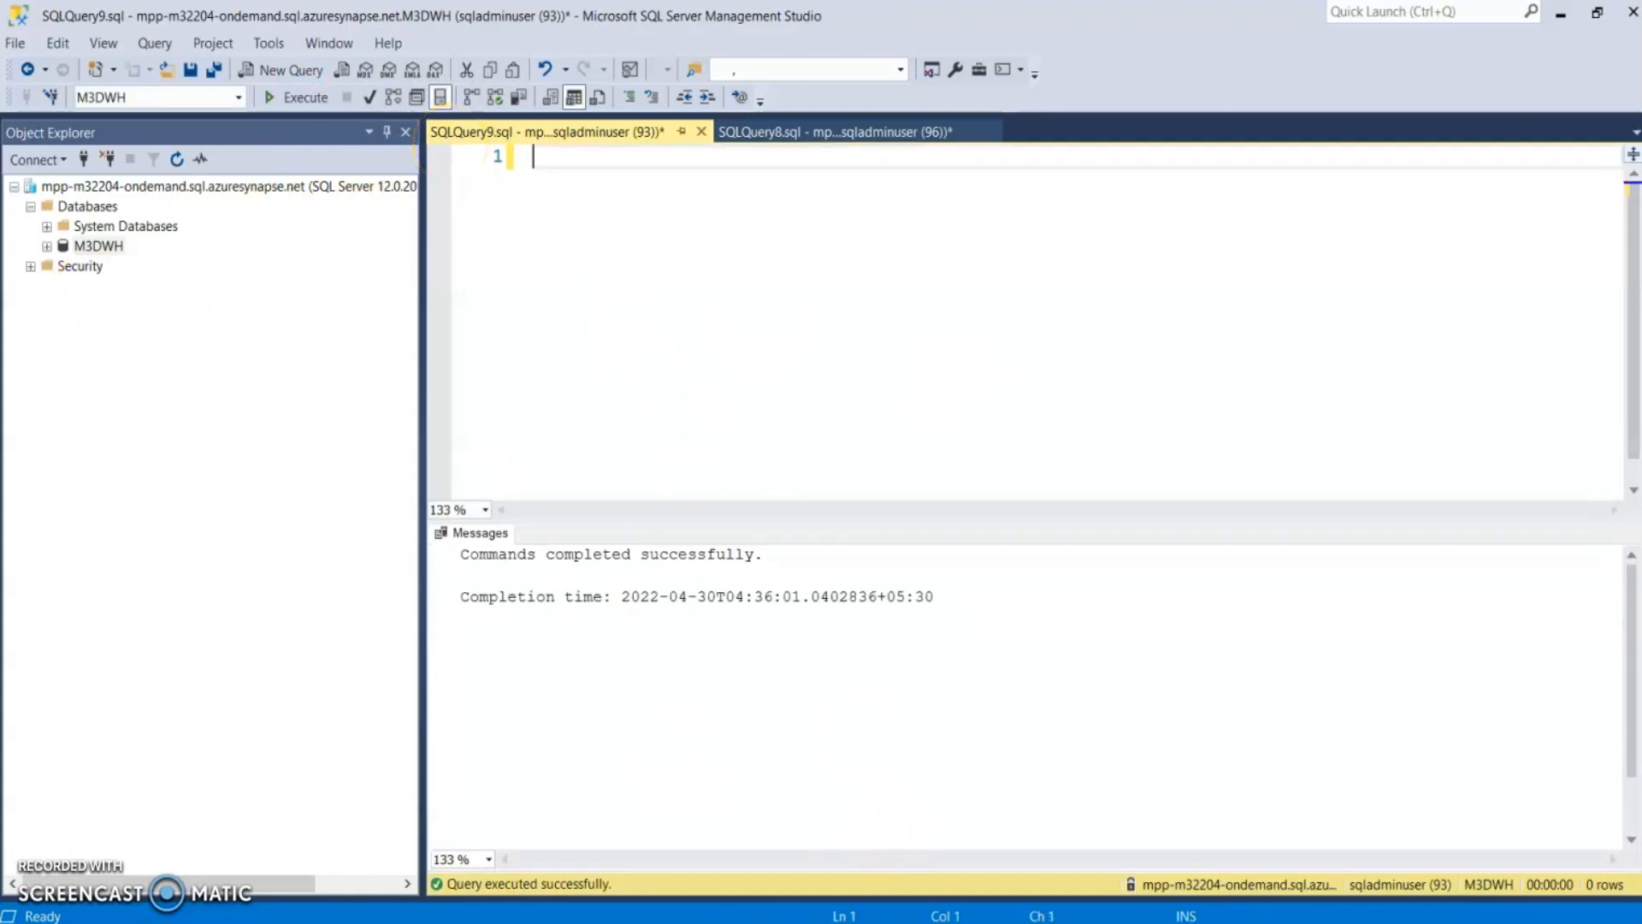
pyautogui.moveTo(925, 923)
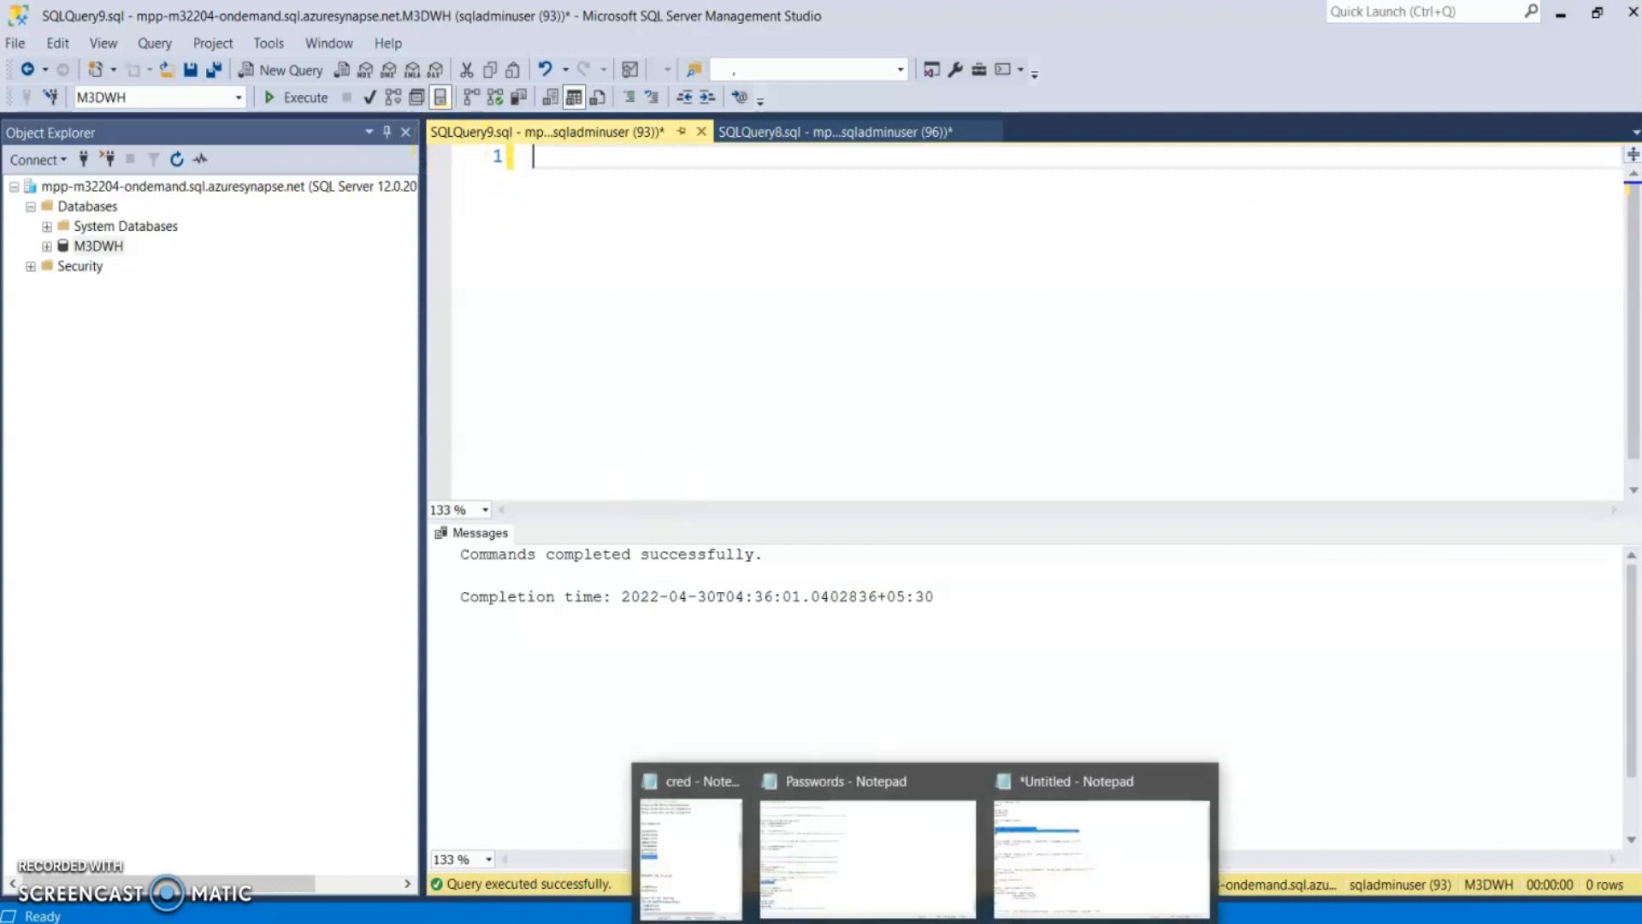
pyautogui.click(1104, 886)
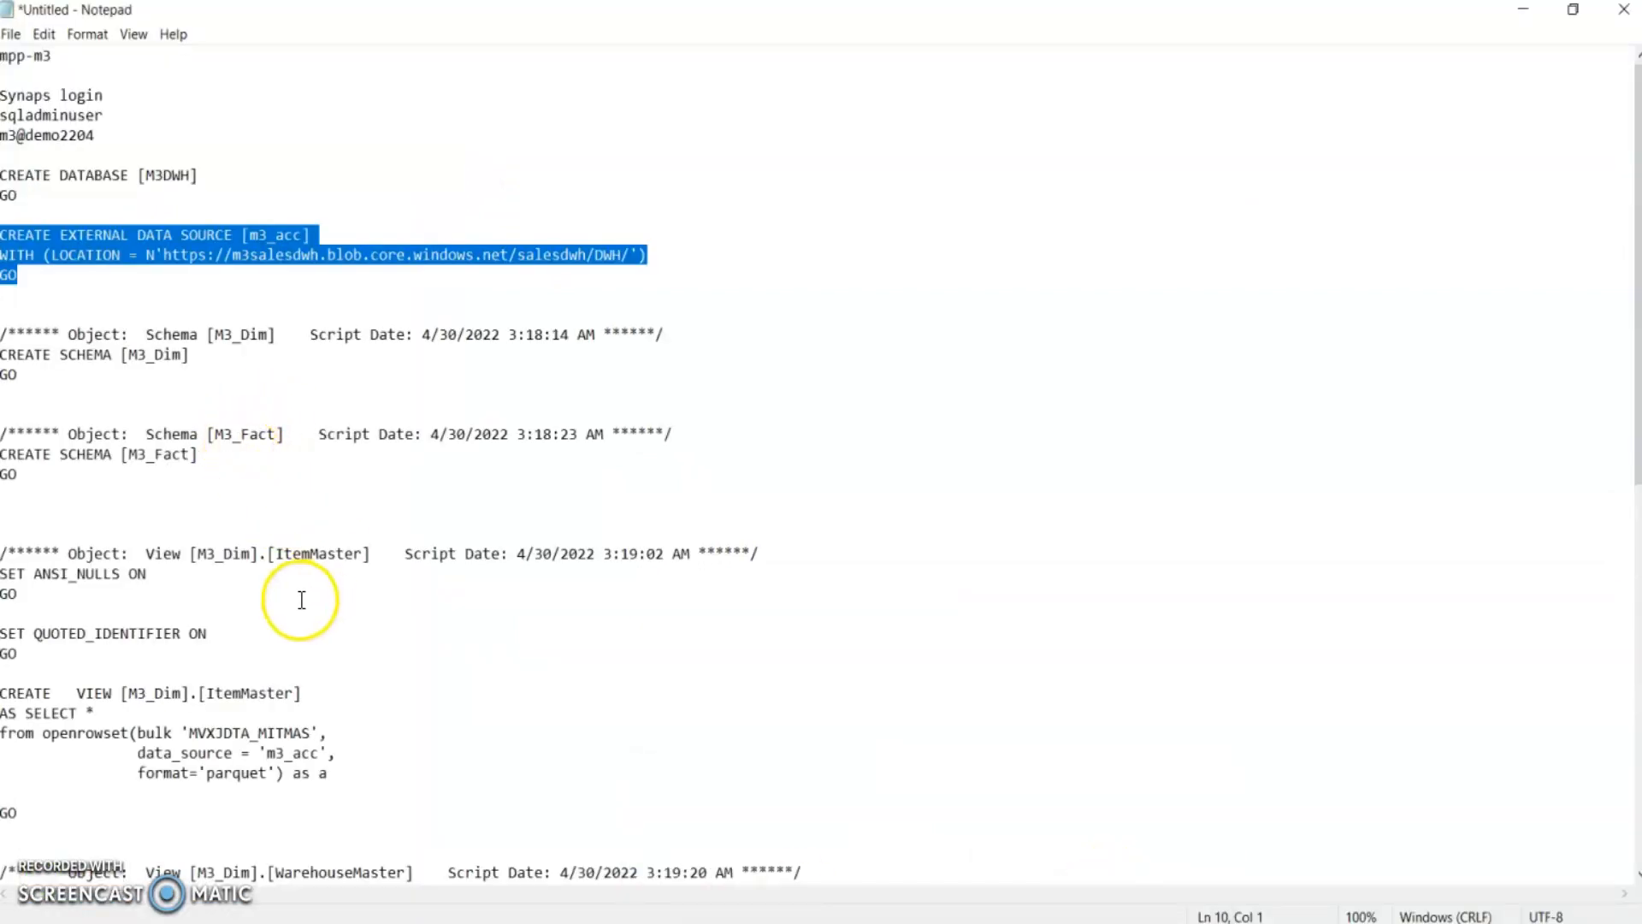
pyautogui.scroll(-3, 301, 600)
pyautogui.click(360, 590)
pyautogui.moveTo(359, 590); pyautogui.dragTo(19, 537)
pyautogui.hotkey('ctrl', 'c')
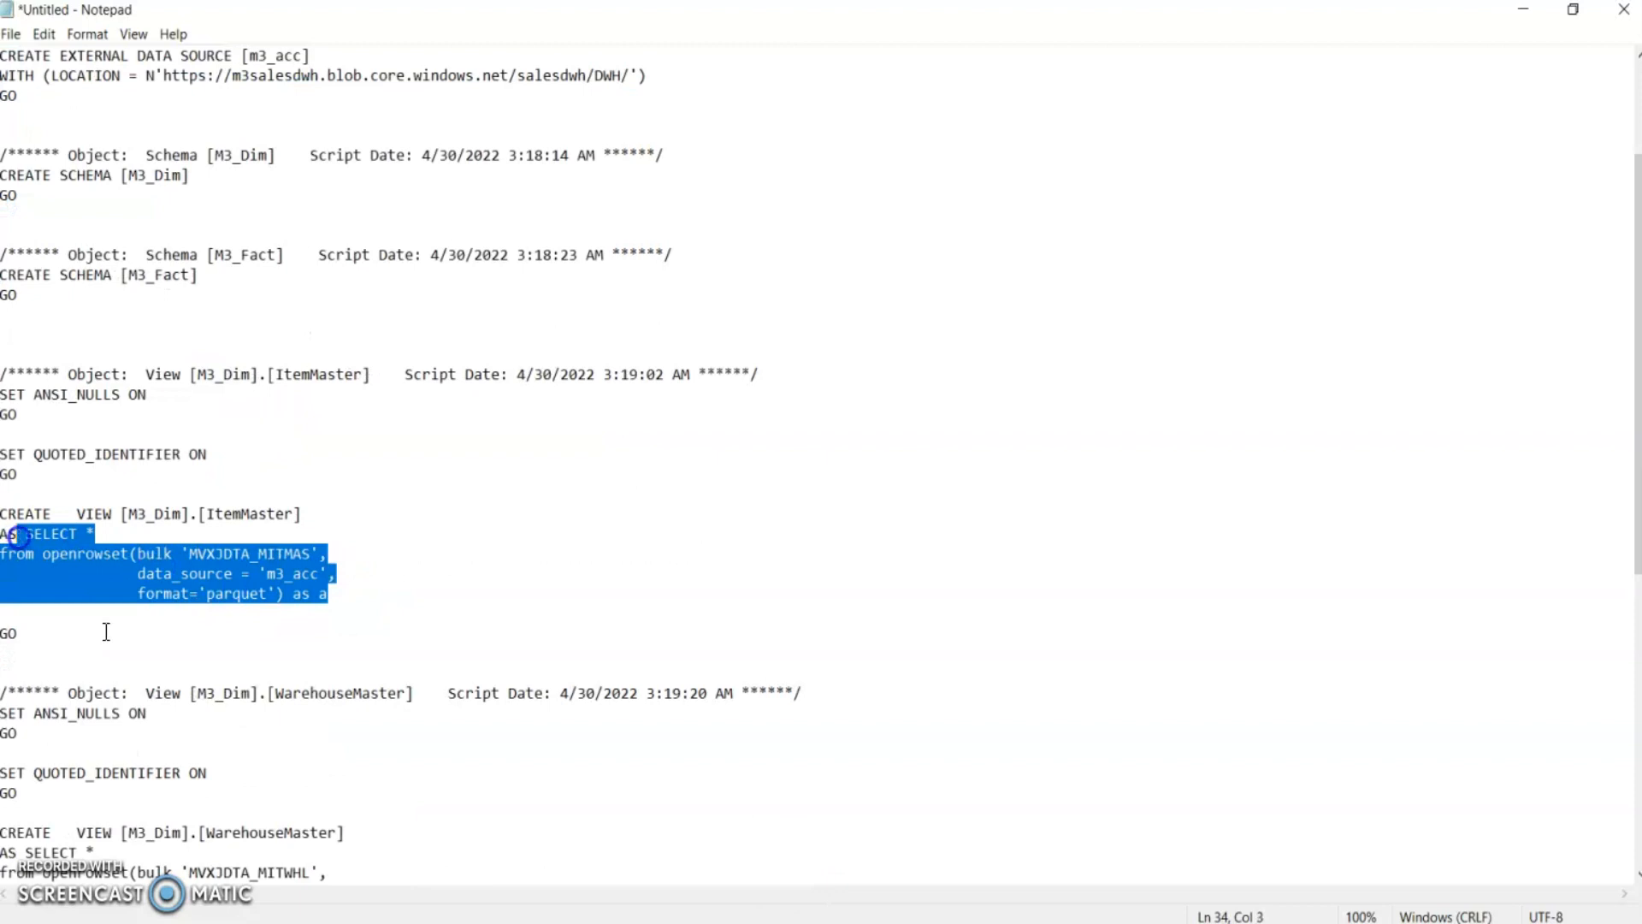
pyautogui.click(1522, 9)
pyautogui.press('Return')
pyautogui.hotkey('ctrl', 'v')
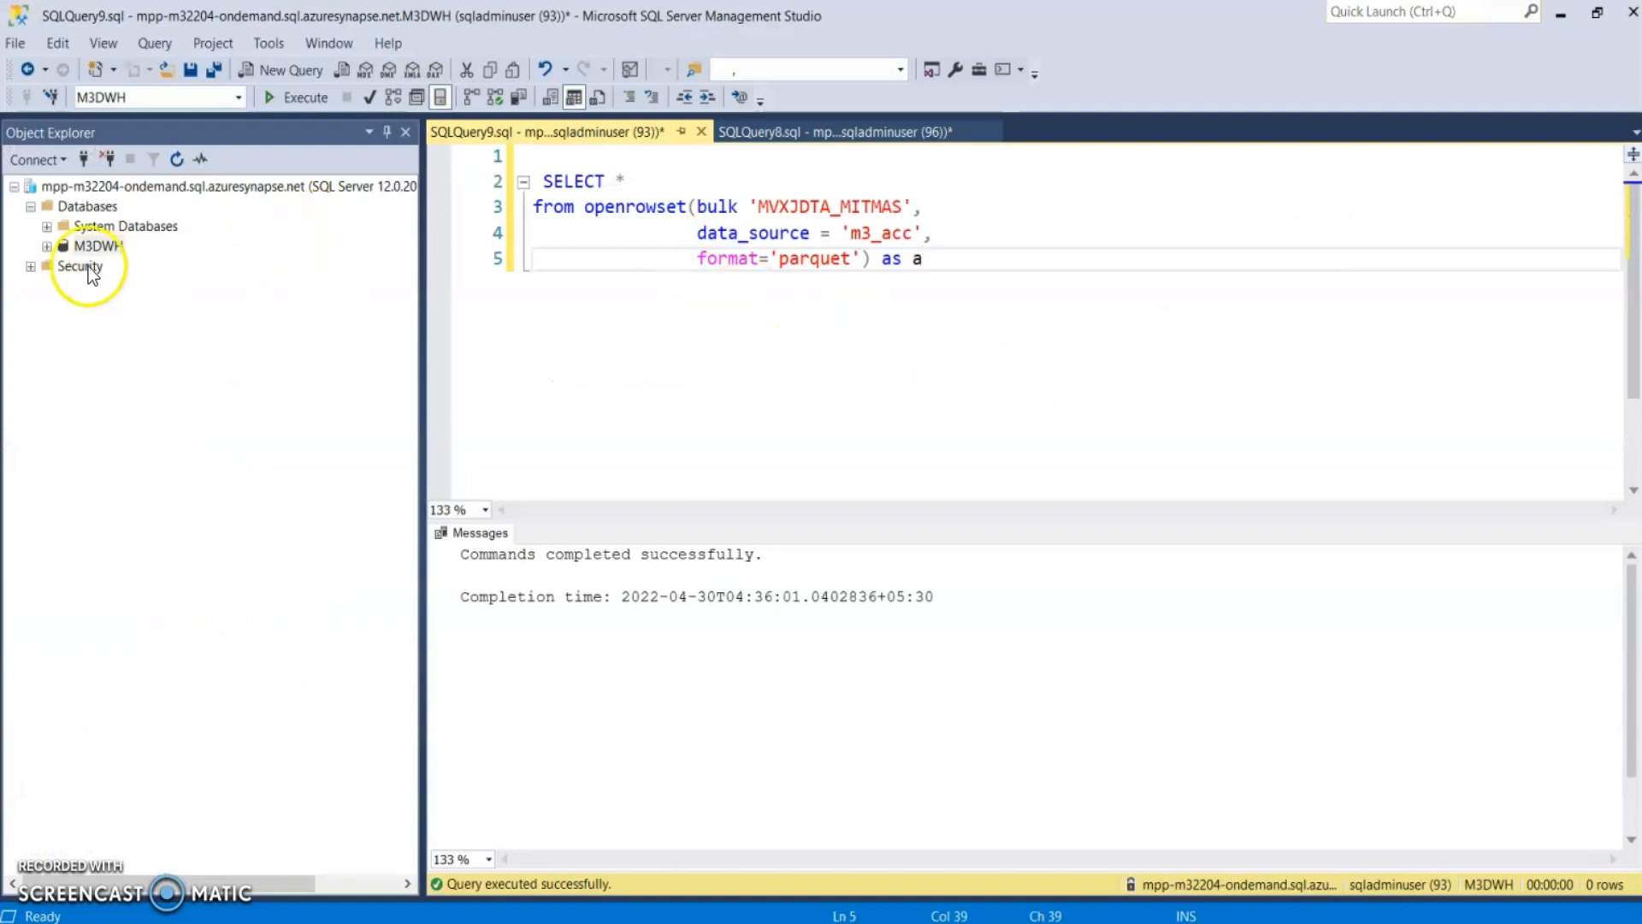
# Expand the External Data Sources folder under the External Resources of the M3DWH database to check the m3_acc source
pyautogui.click(47, 247)
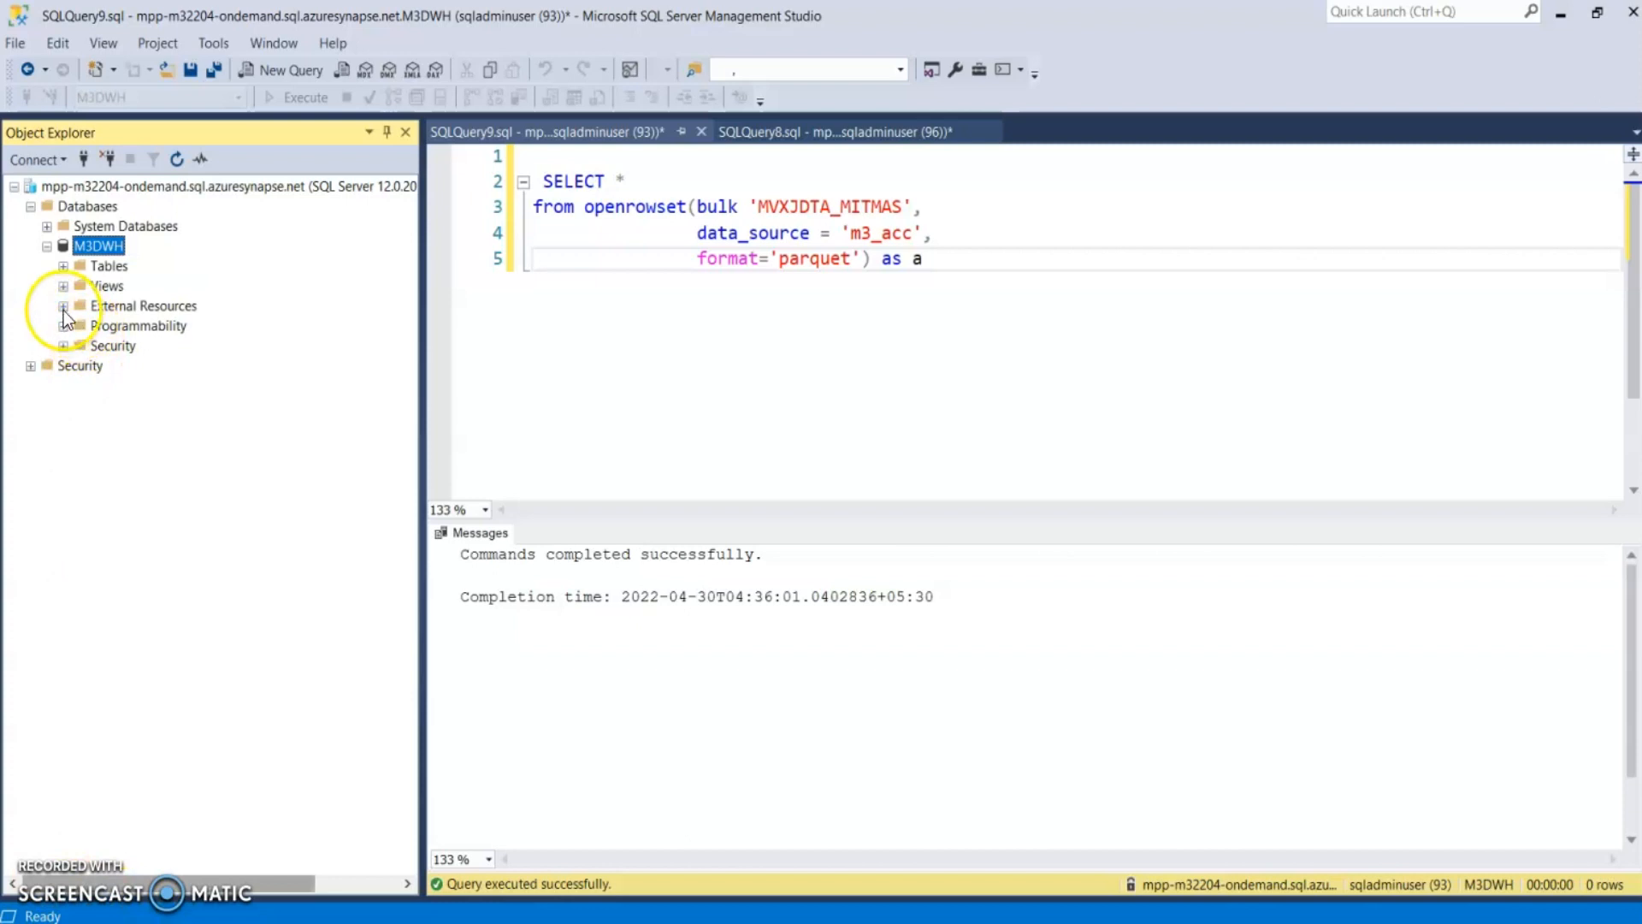
pyautogui.click(64, 306)
pyautogui.click(91, 328)
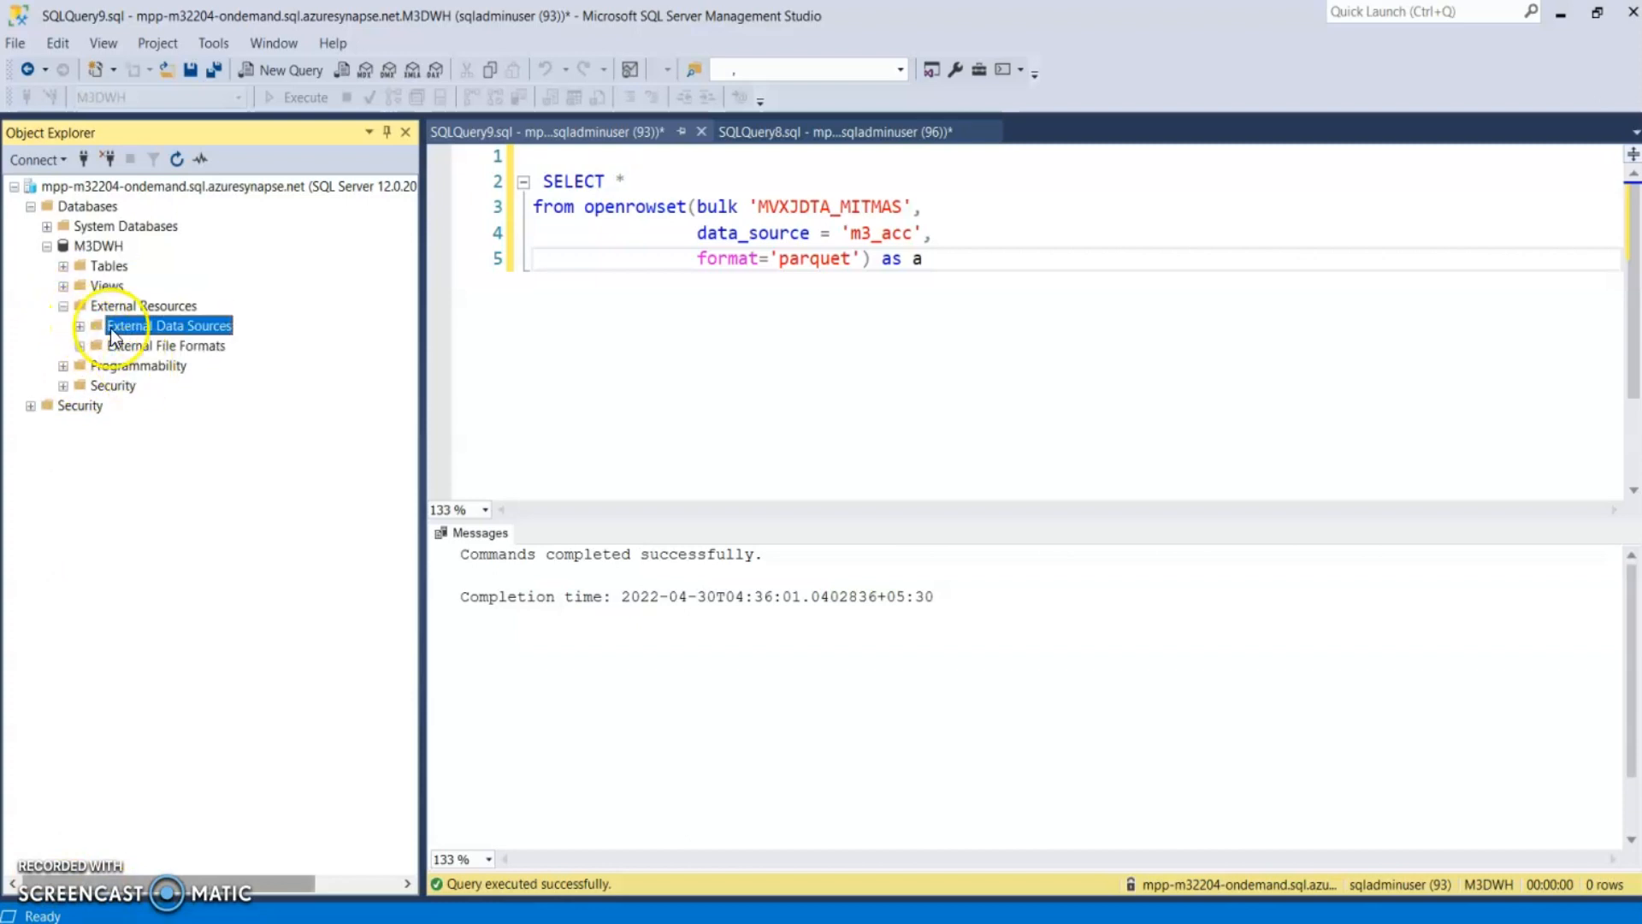
pyautogui.click(80, 326)
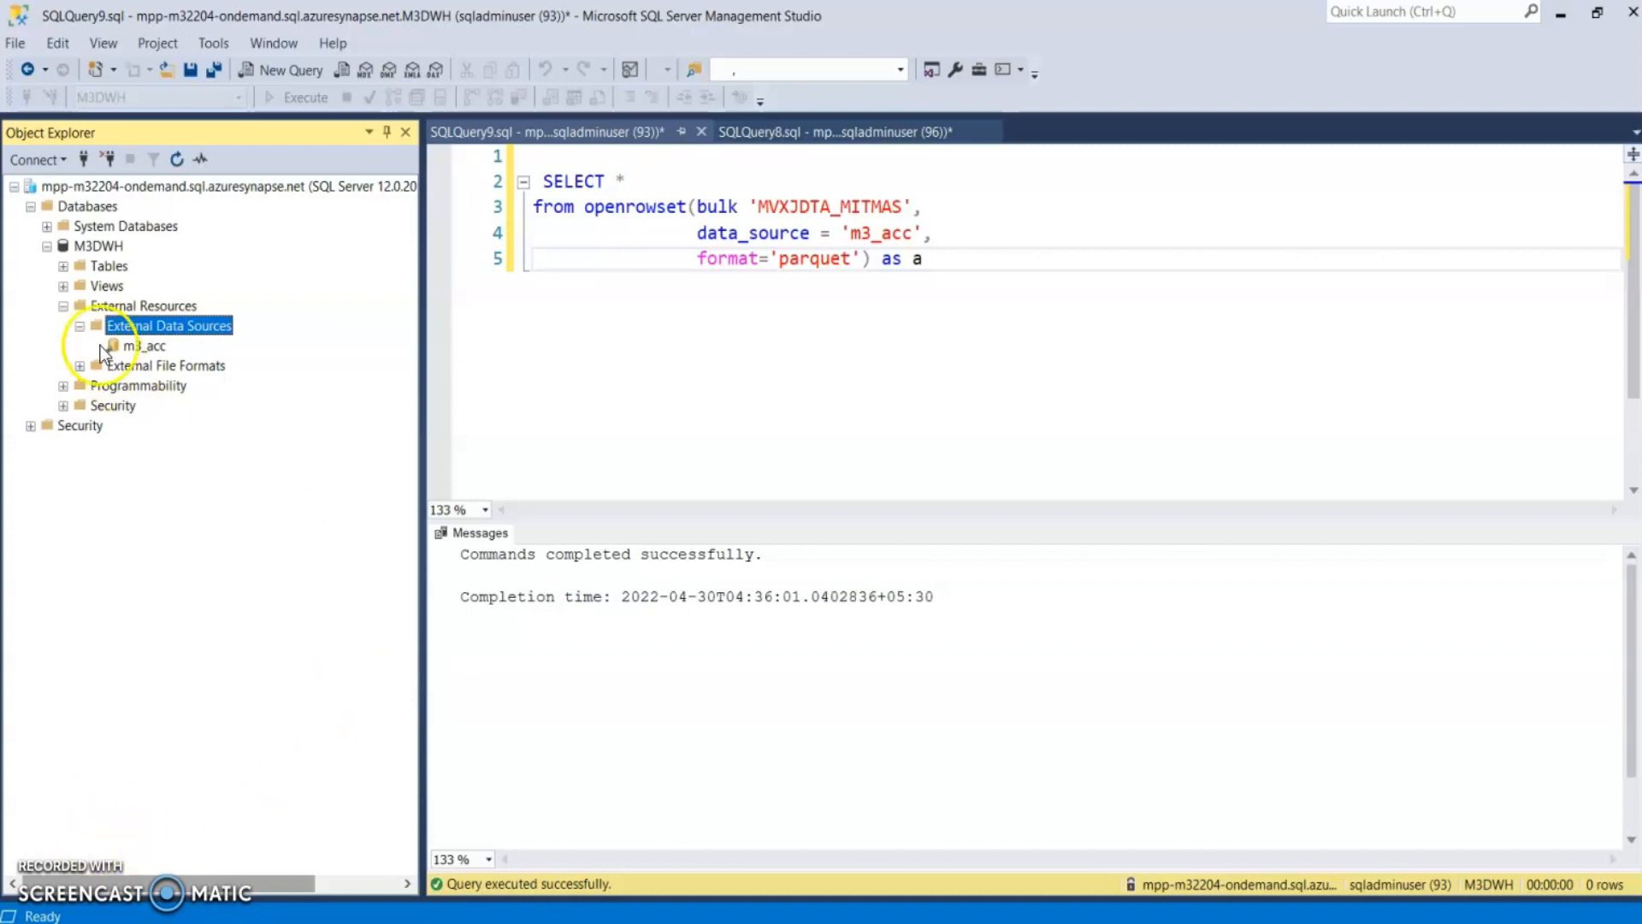
# Execute the openrowset query that reads the MVXJDTA_MITMAS parquet file through the m3_acc data source
pyautogui.click(928, 259)
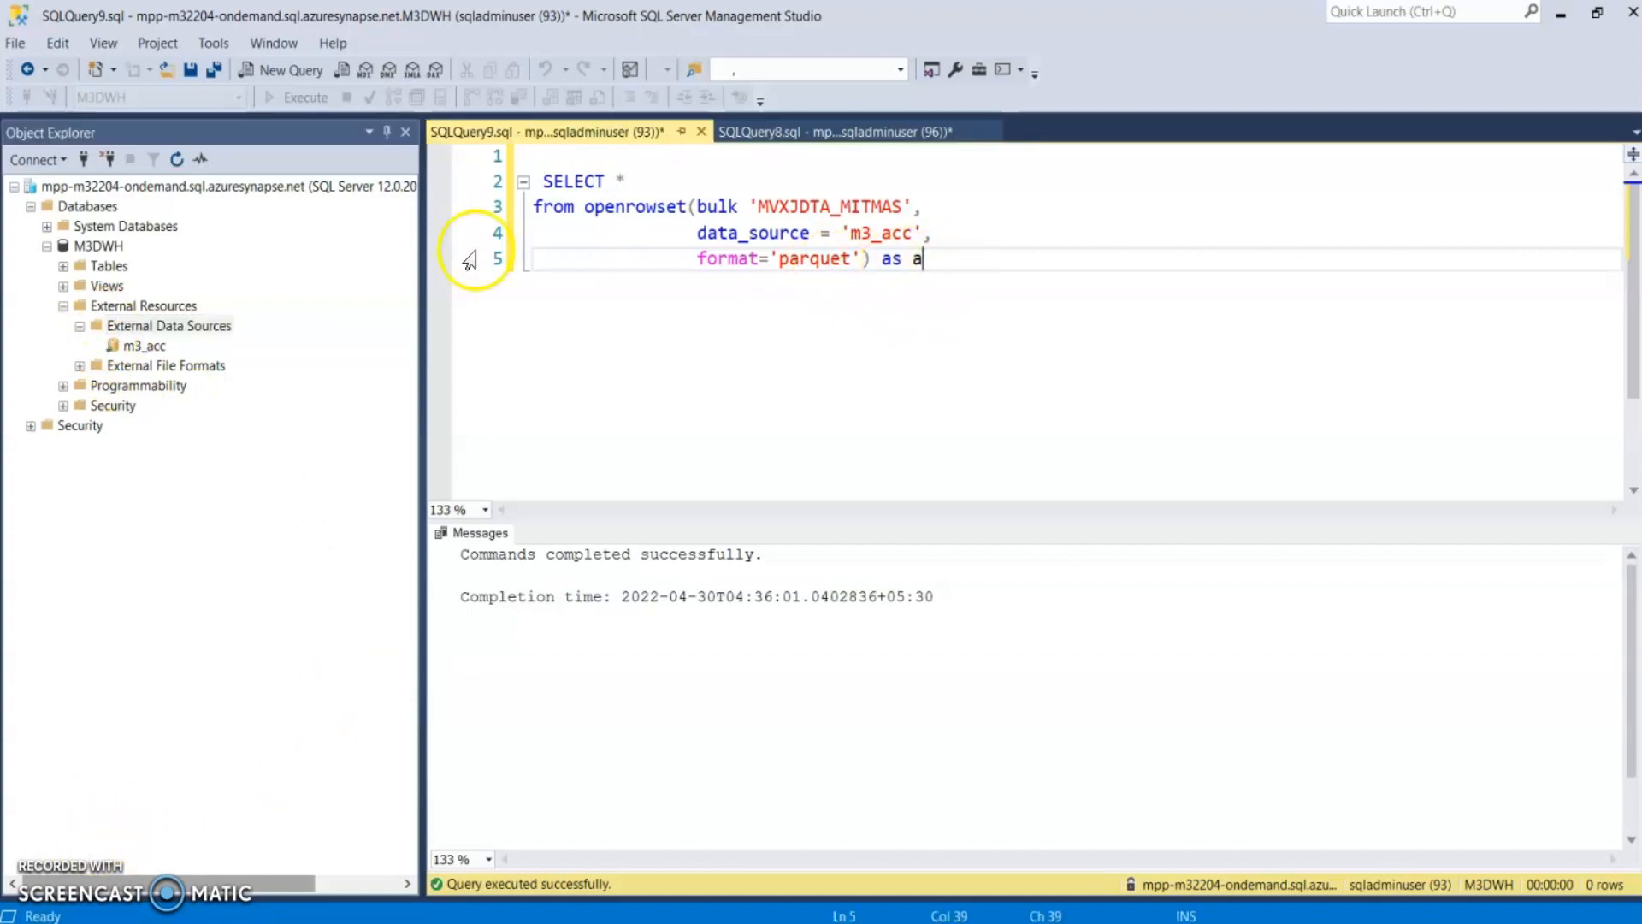
pyautogui.click(305, 100)
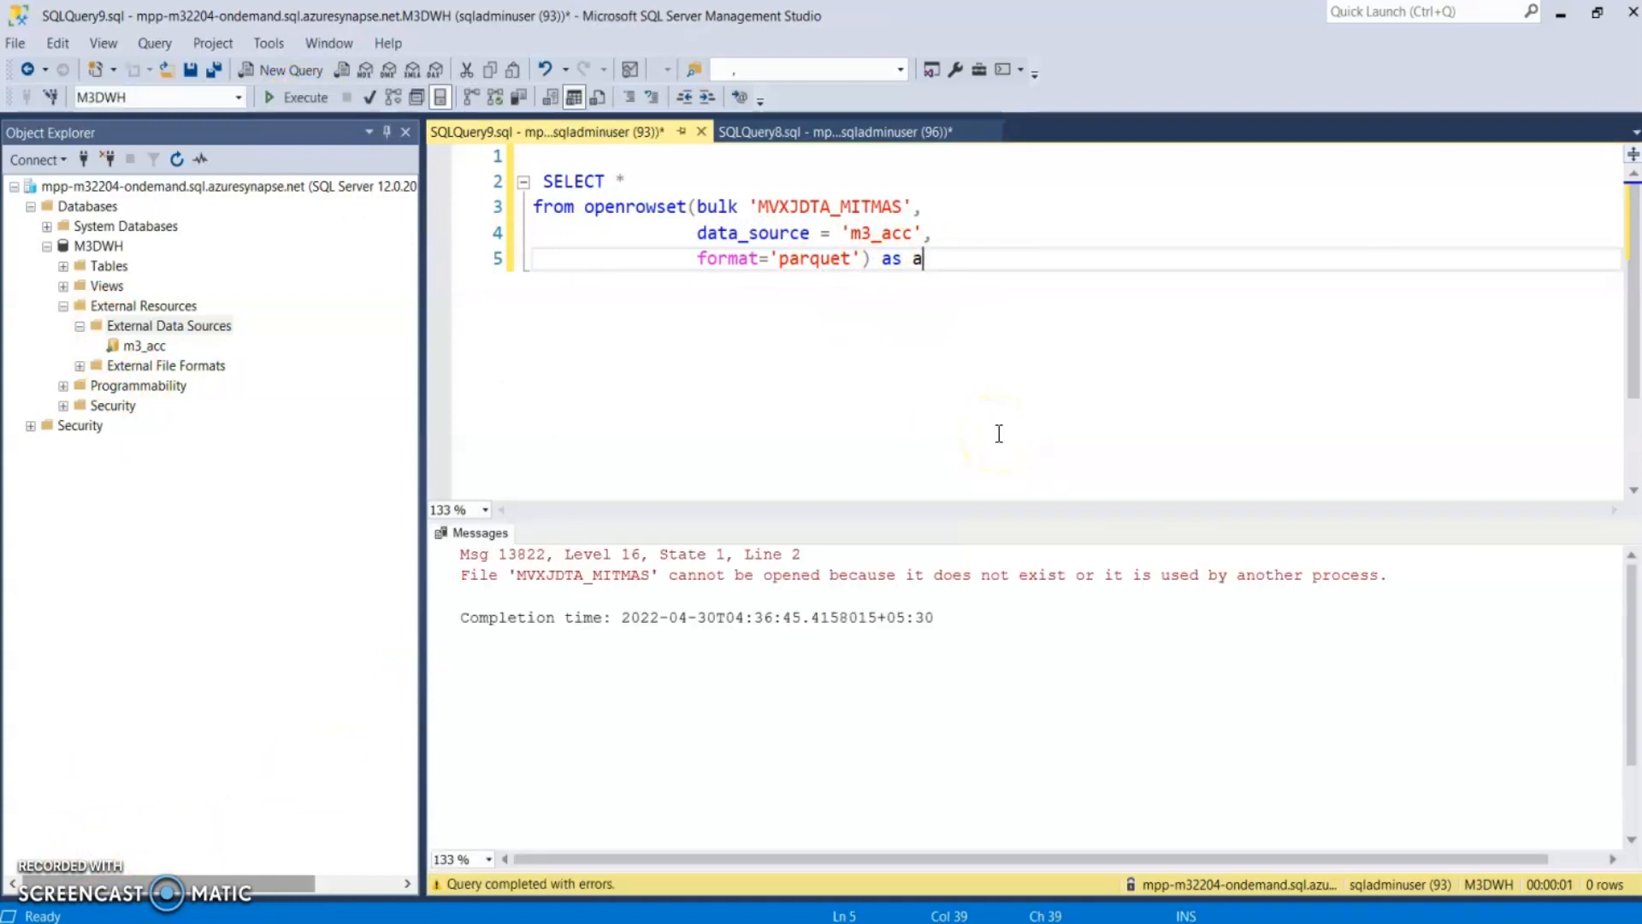
pyautogui.click(604, 486)
pyautogui.click(291, 98)
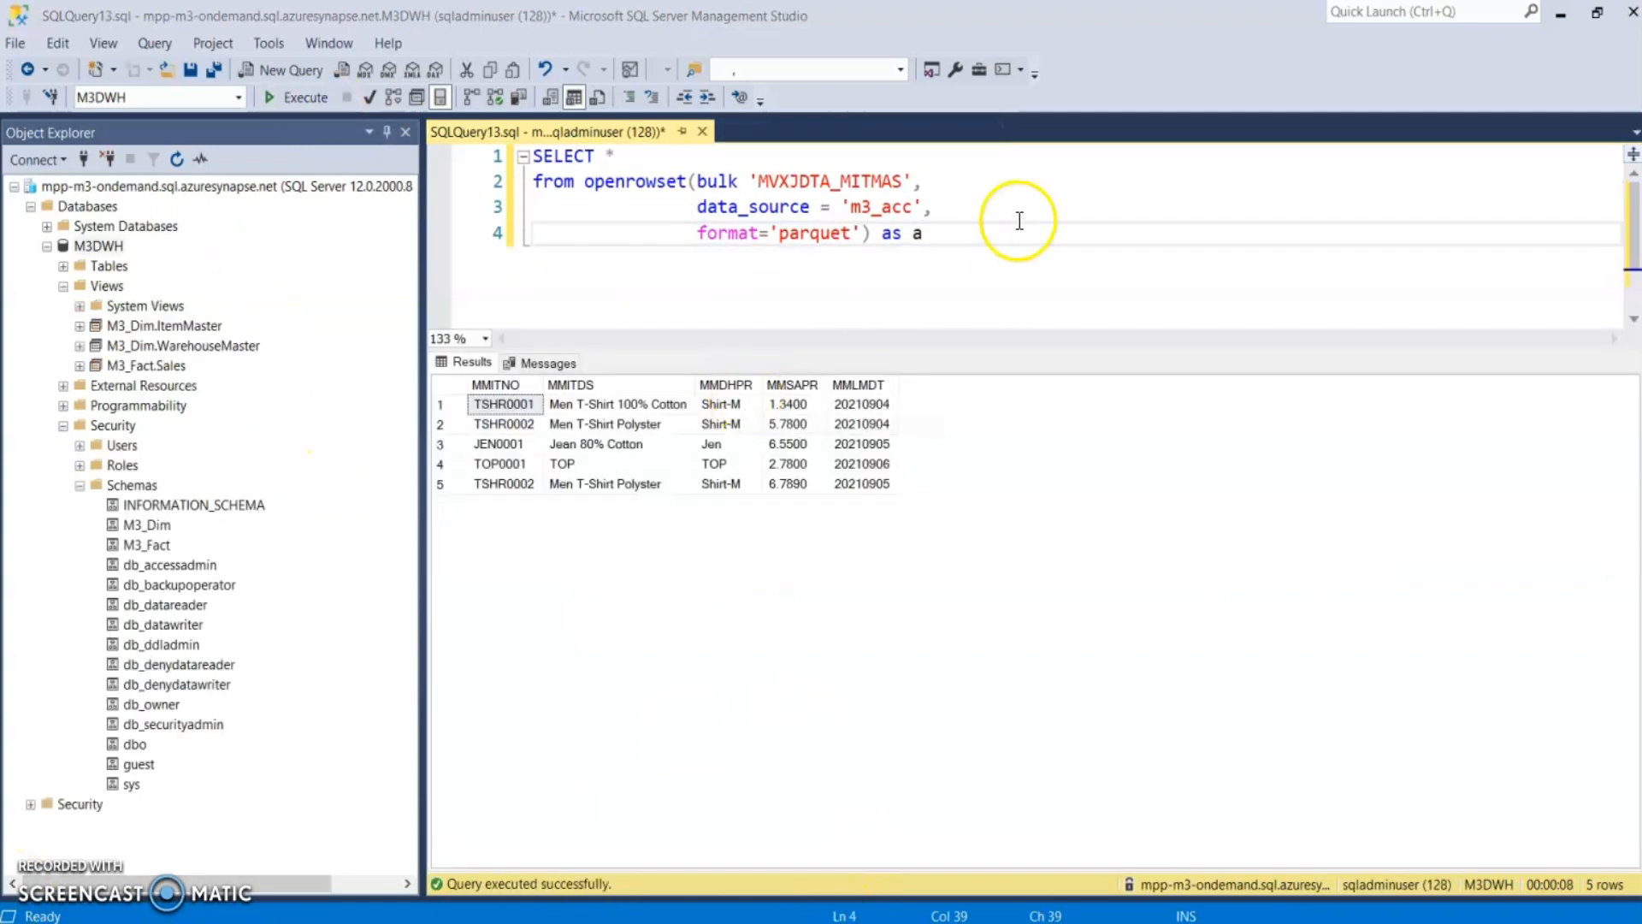
# Switch to Chrome, open the Azure portal home in a new tab, sign in, and open the m3salesdwh storage account
pyautogui.click(877, 260)
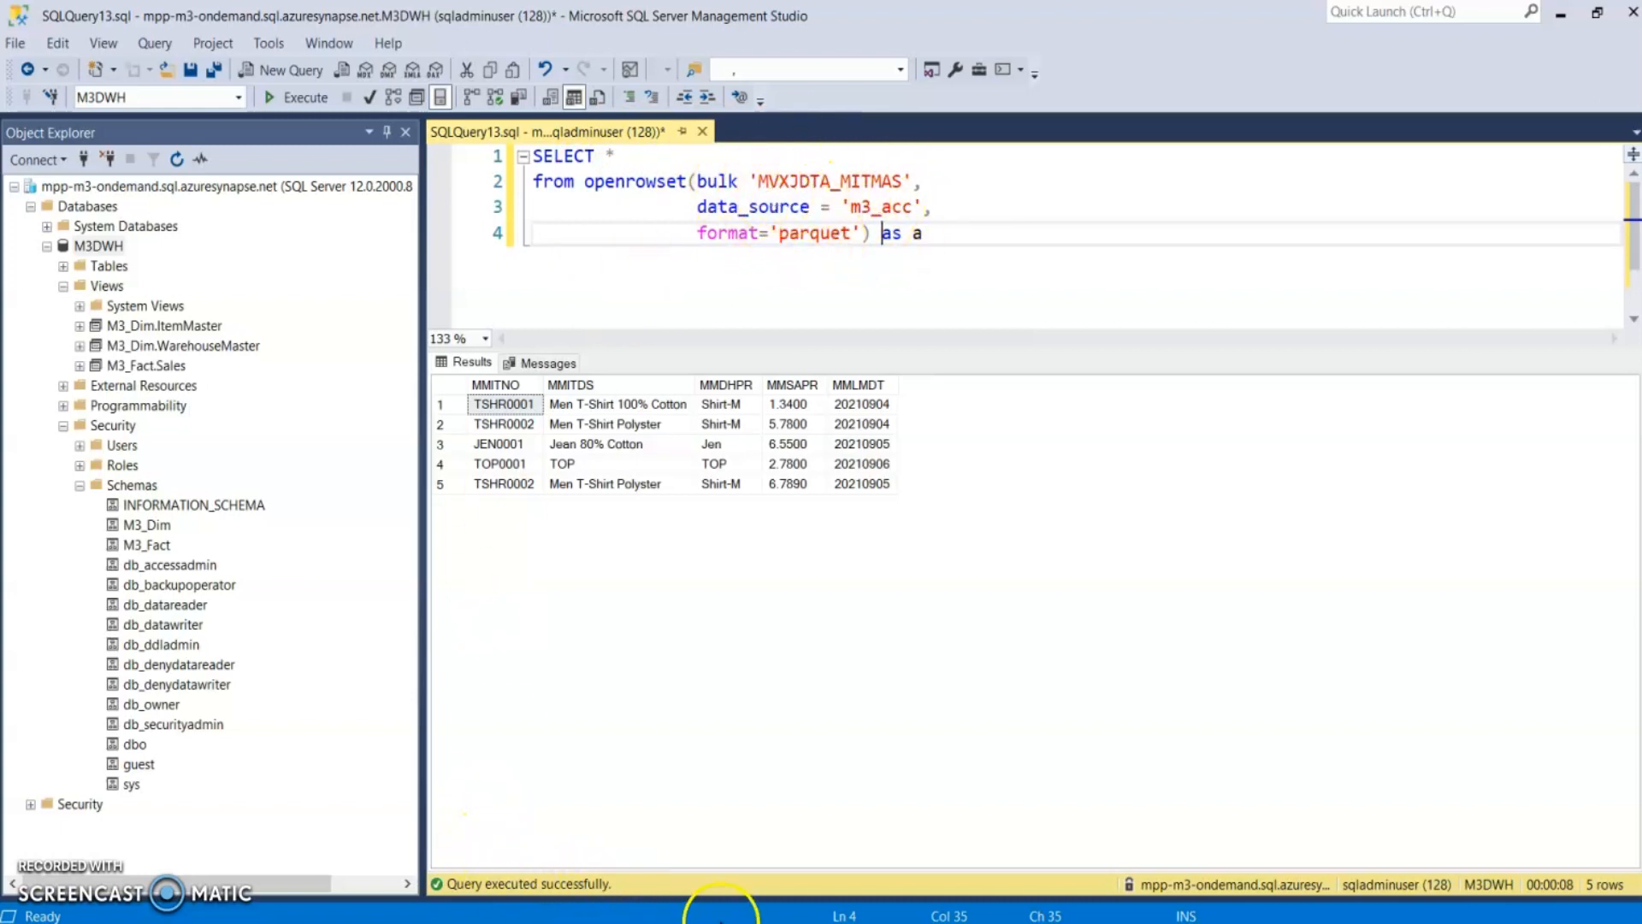
pyautogui.click(767, 843)
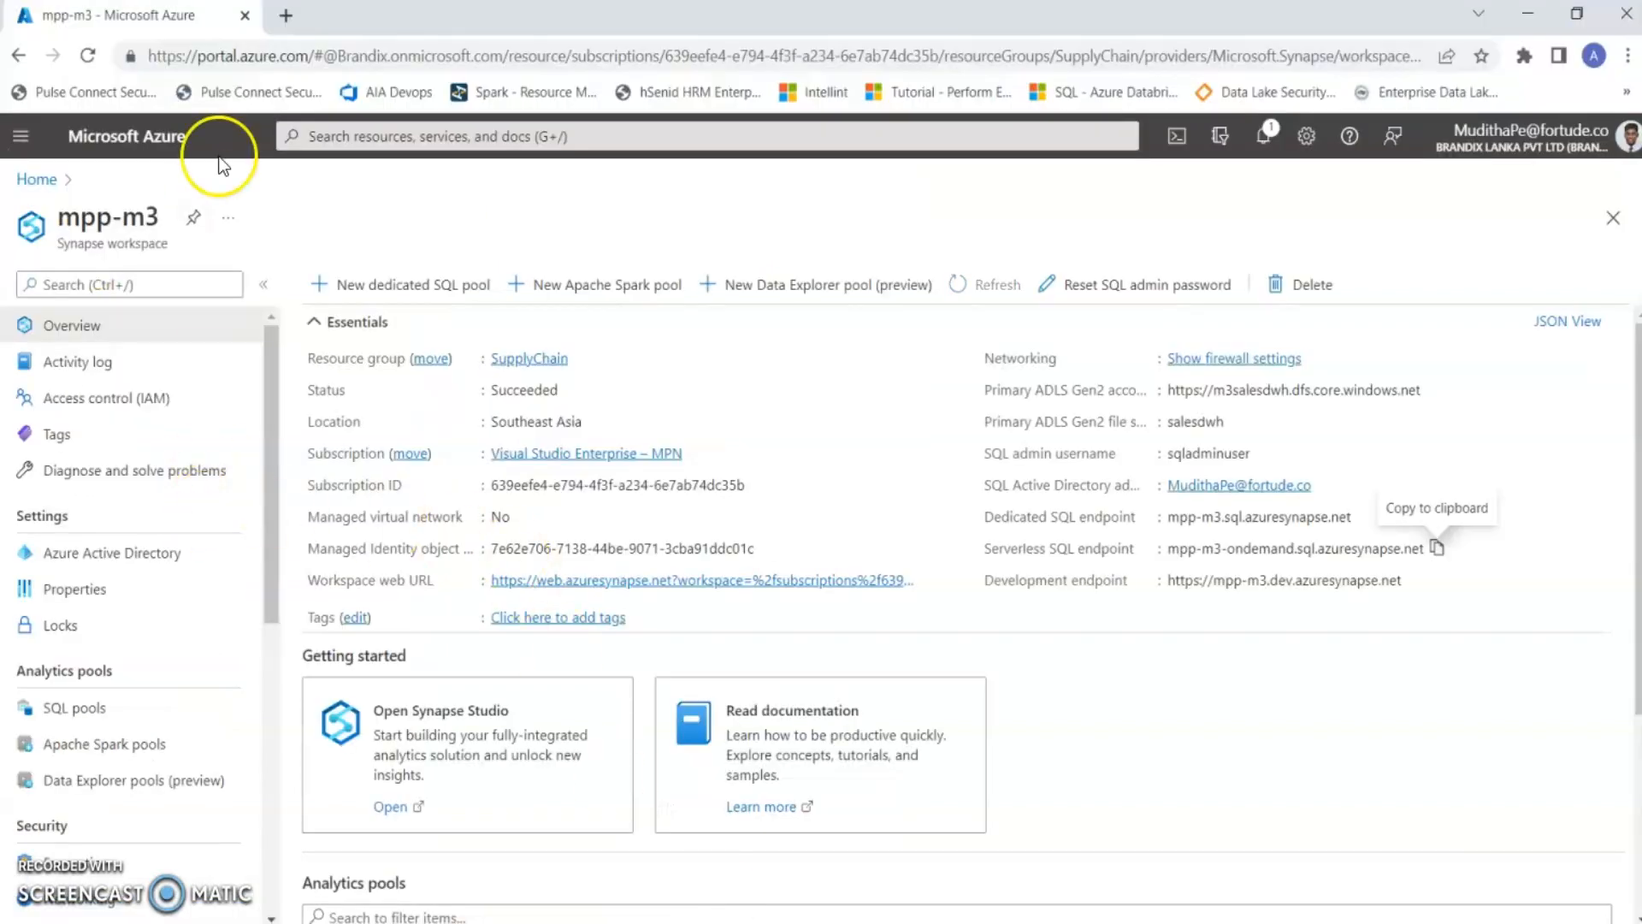
pyautogui.rightClick(181, 137)
pyautogui.click(224, 154)
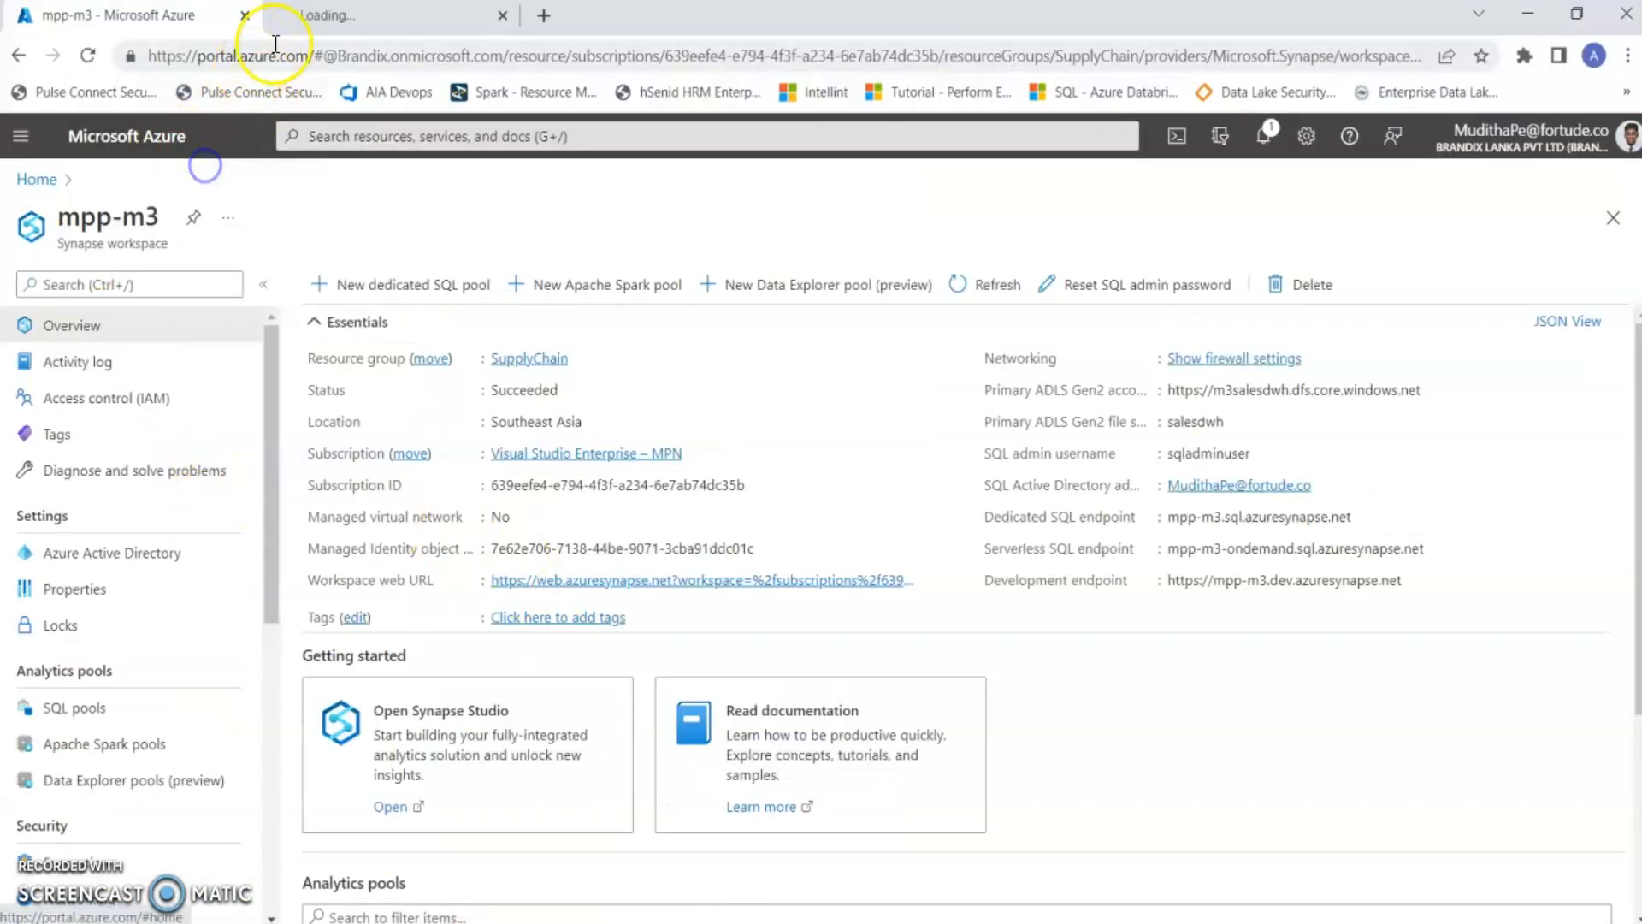
pyautogui.click(301, 26)
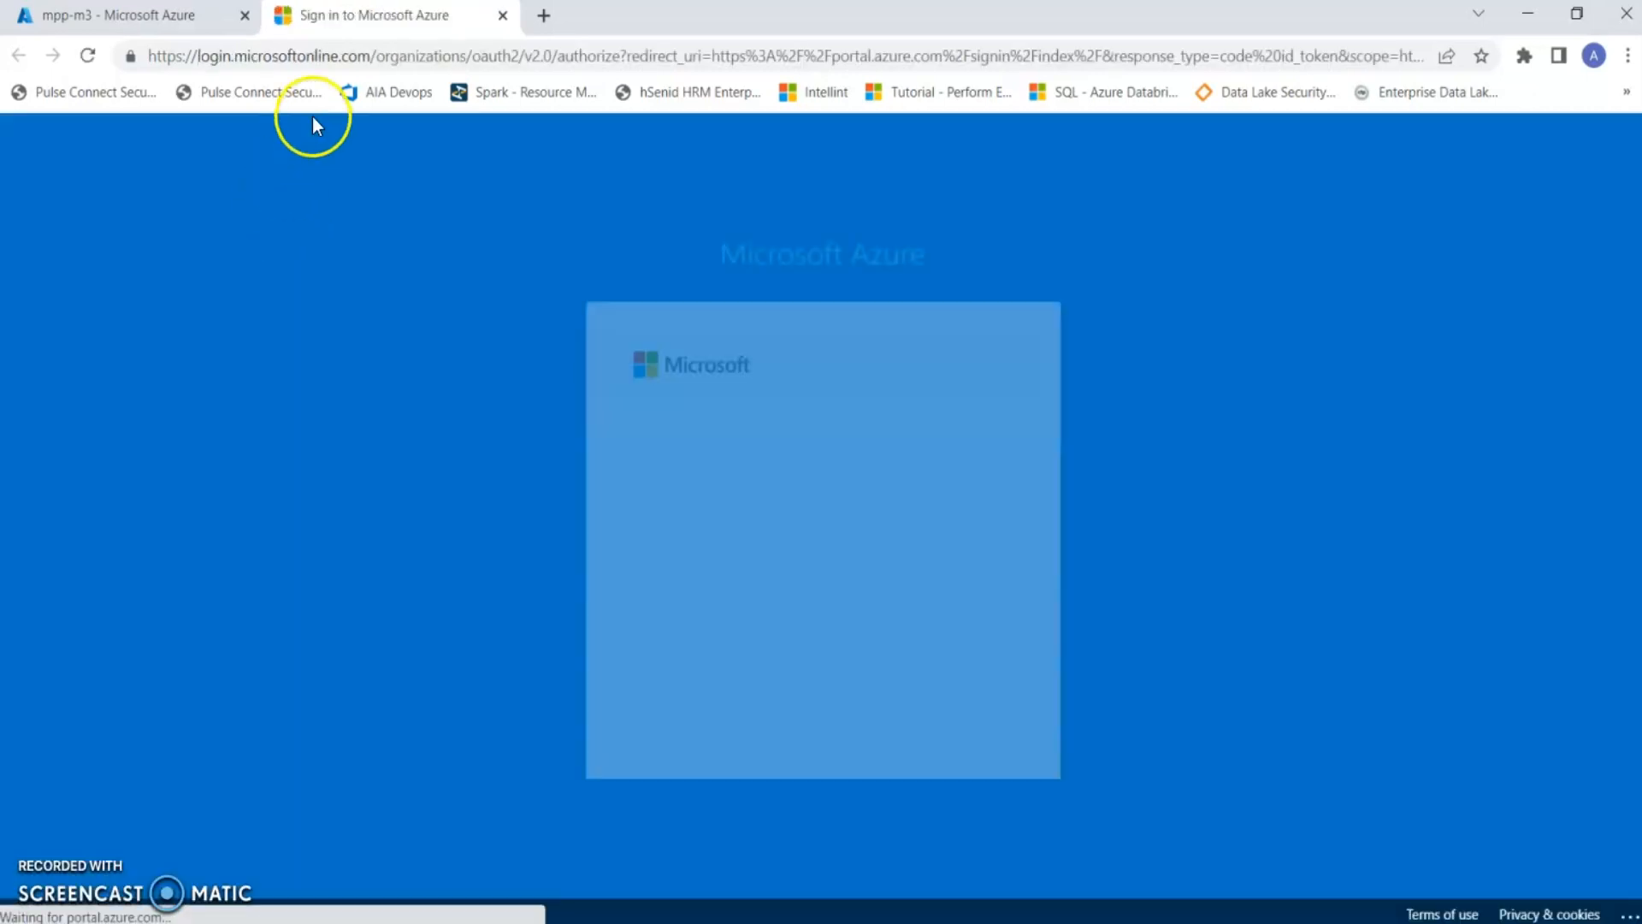
pyautogui.click(778, 494)
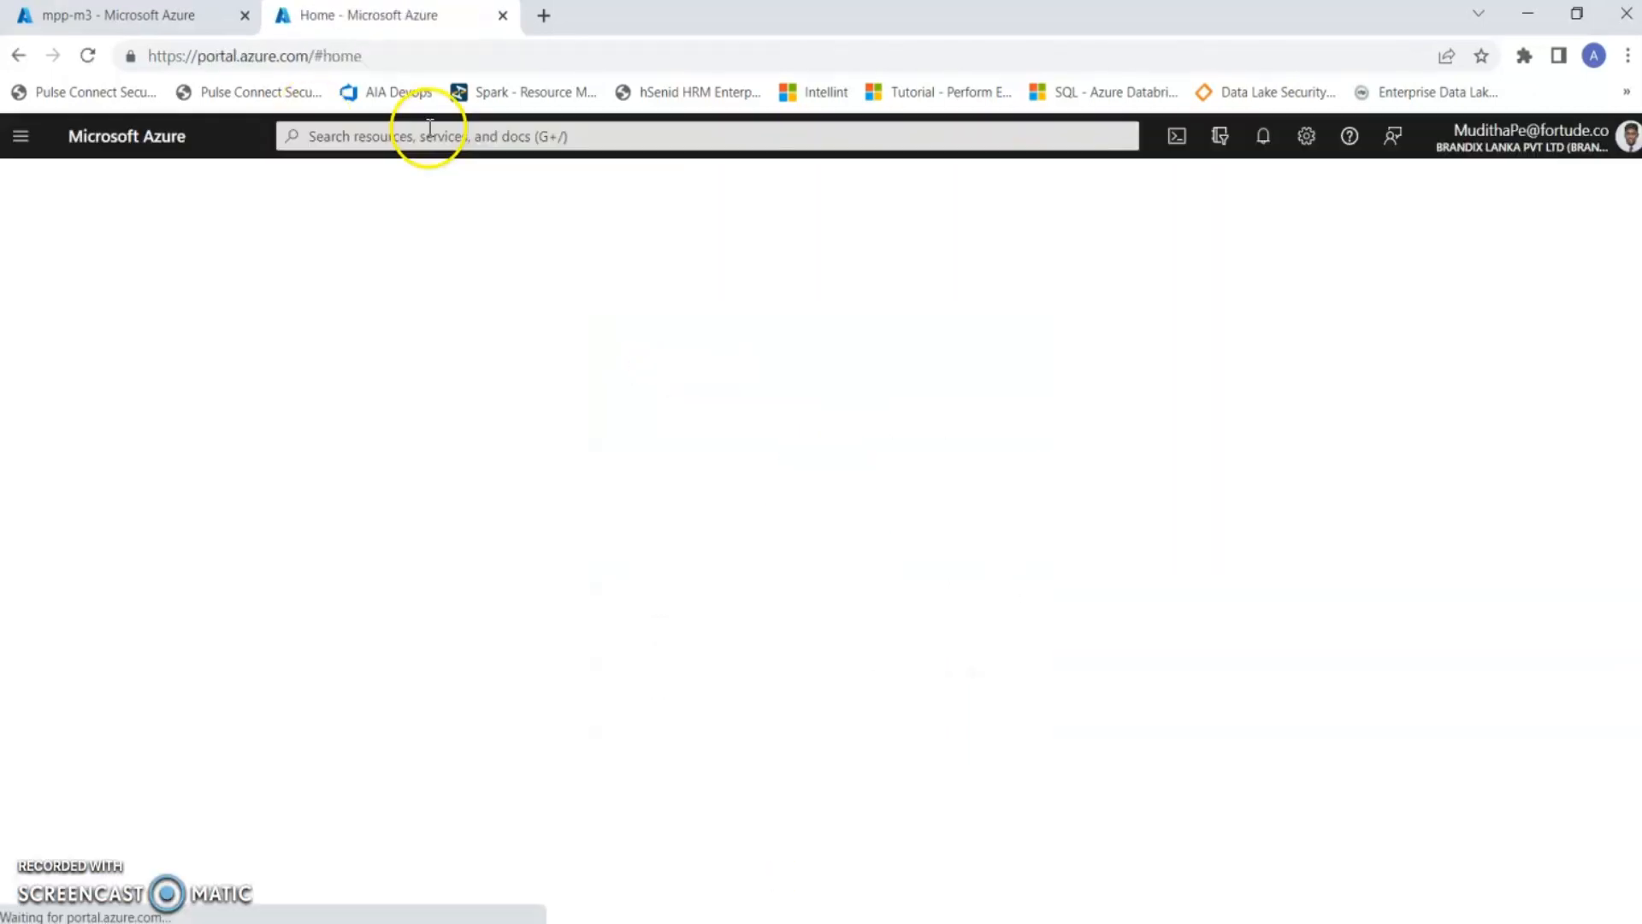
pyautogui.click(313, 528)
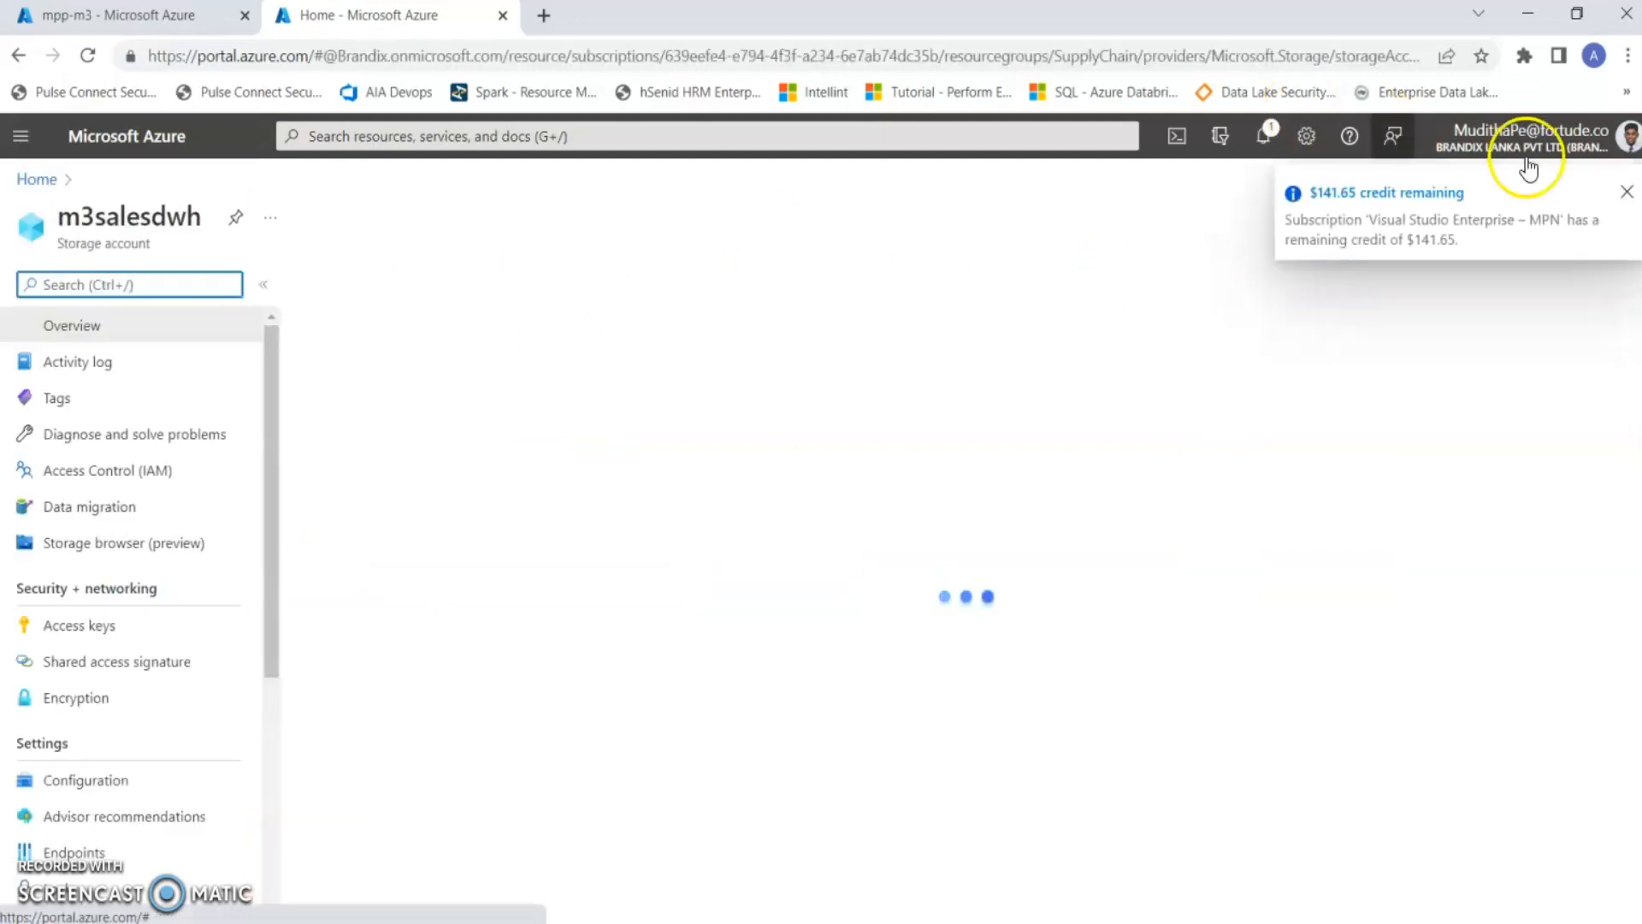
pyautogui.click(1626, 195)
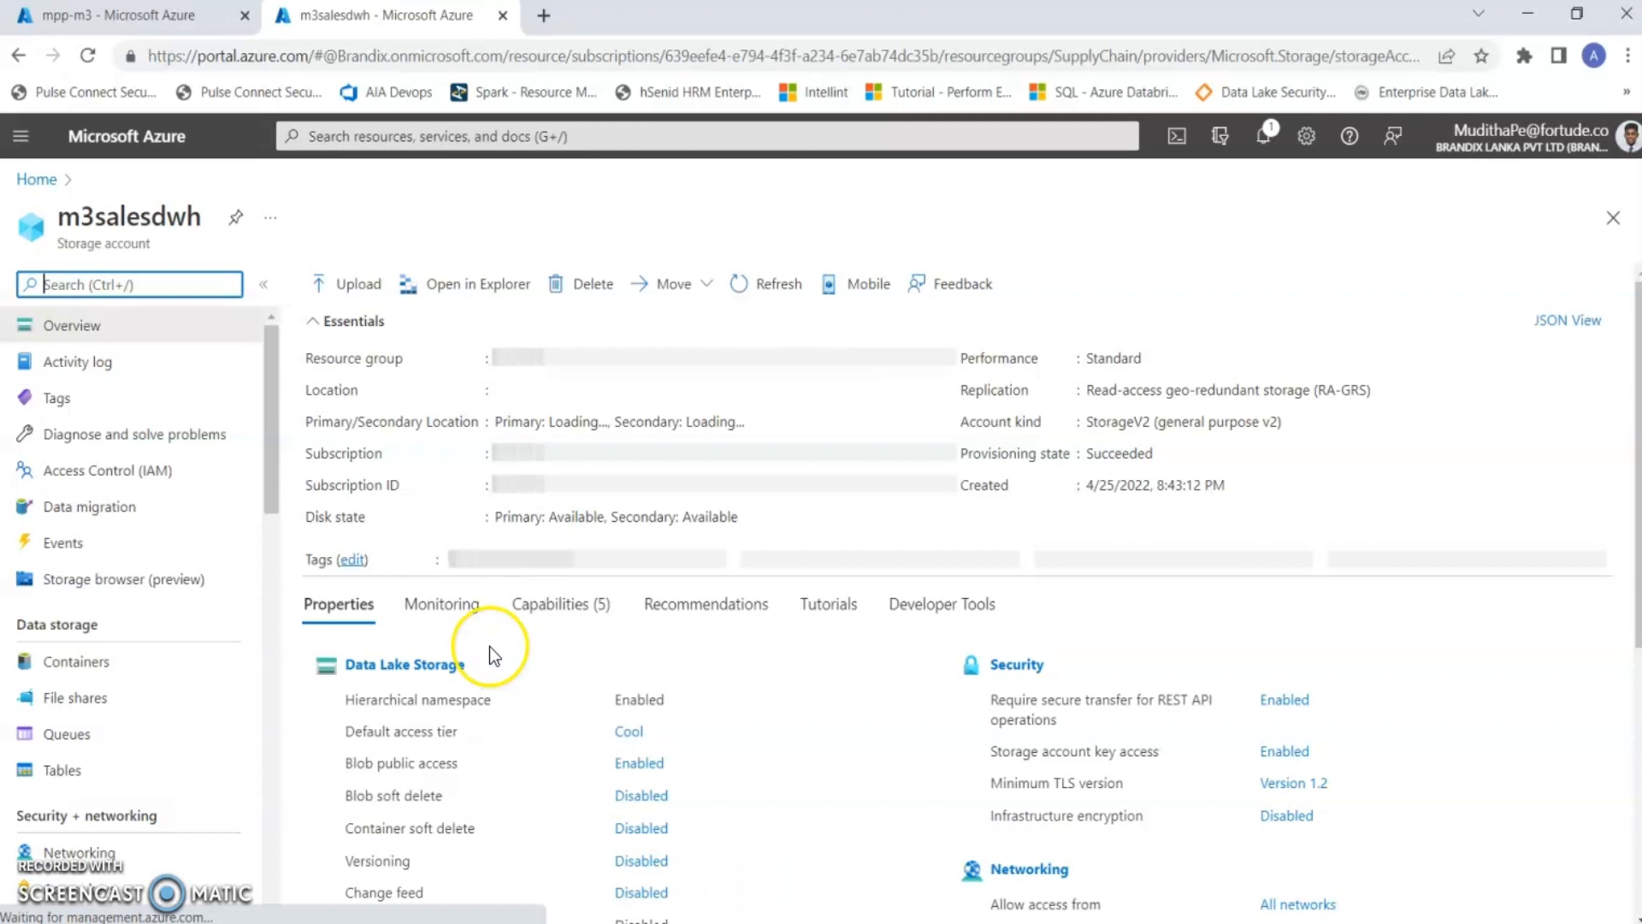
# Check the MVXJDTA files in the DWH folder of the salesdwh container and return to SQL Server Management Studio
pyautogui.click(110, 661)
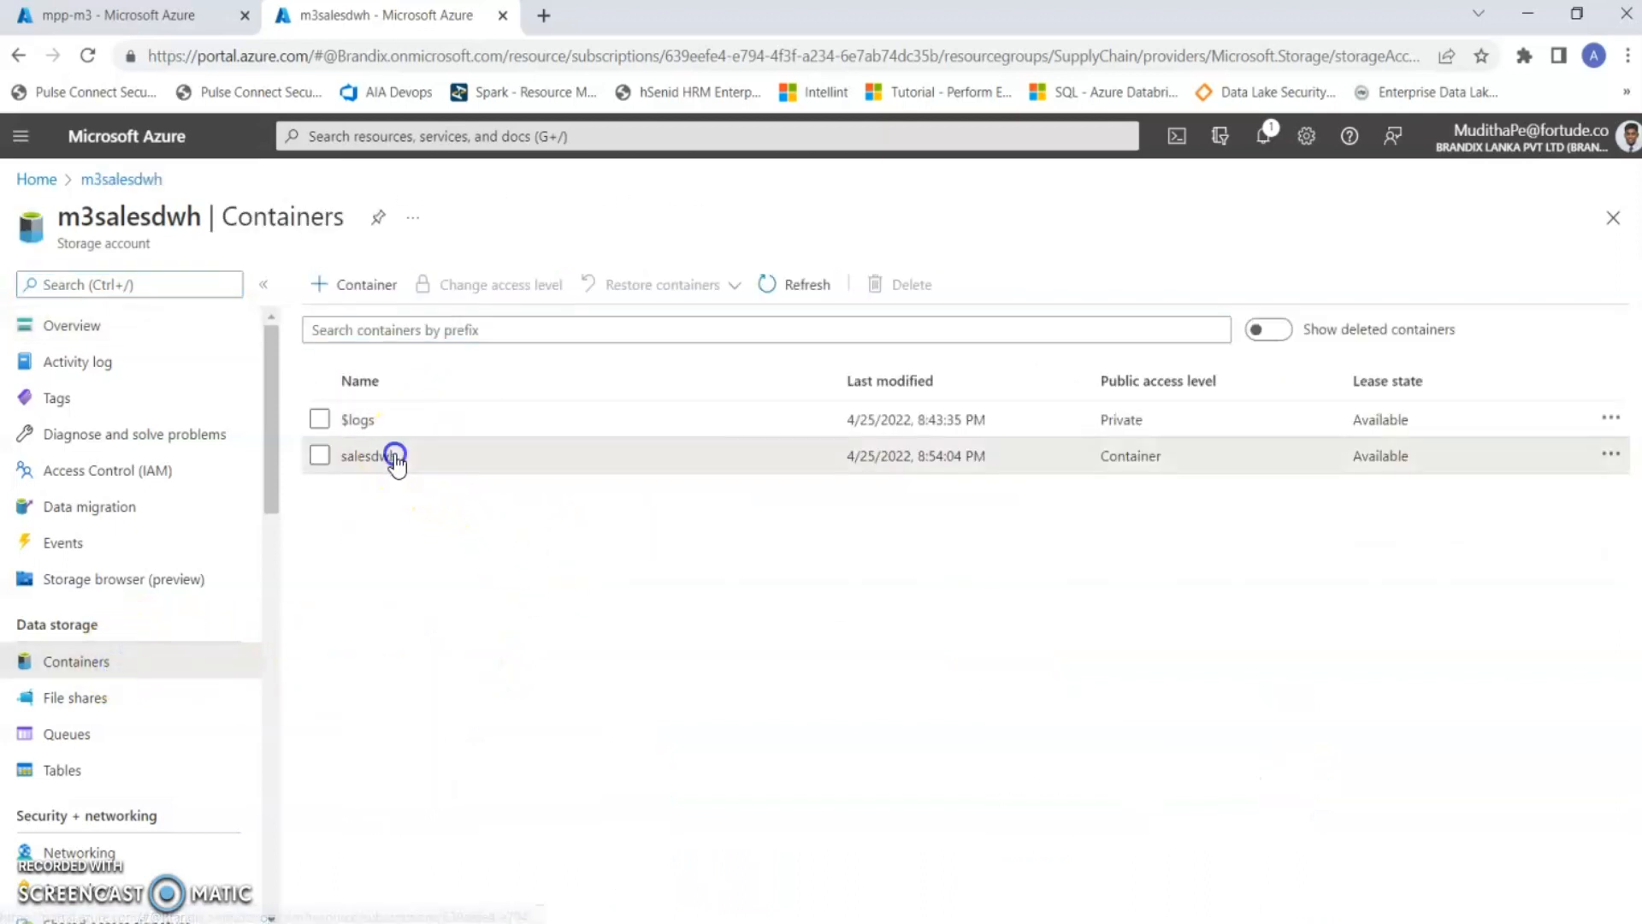
pyautogui.click(391, 458)
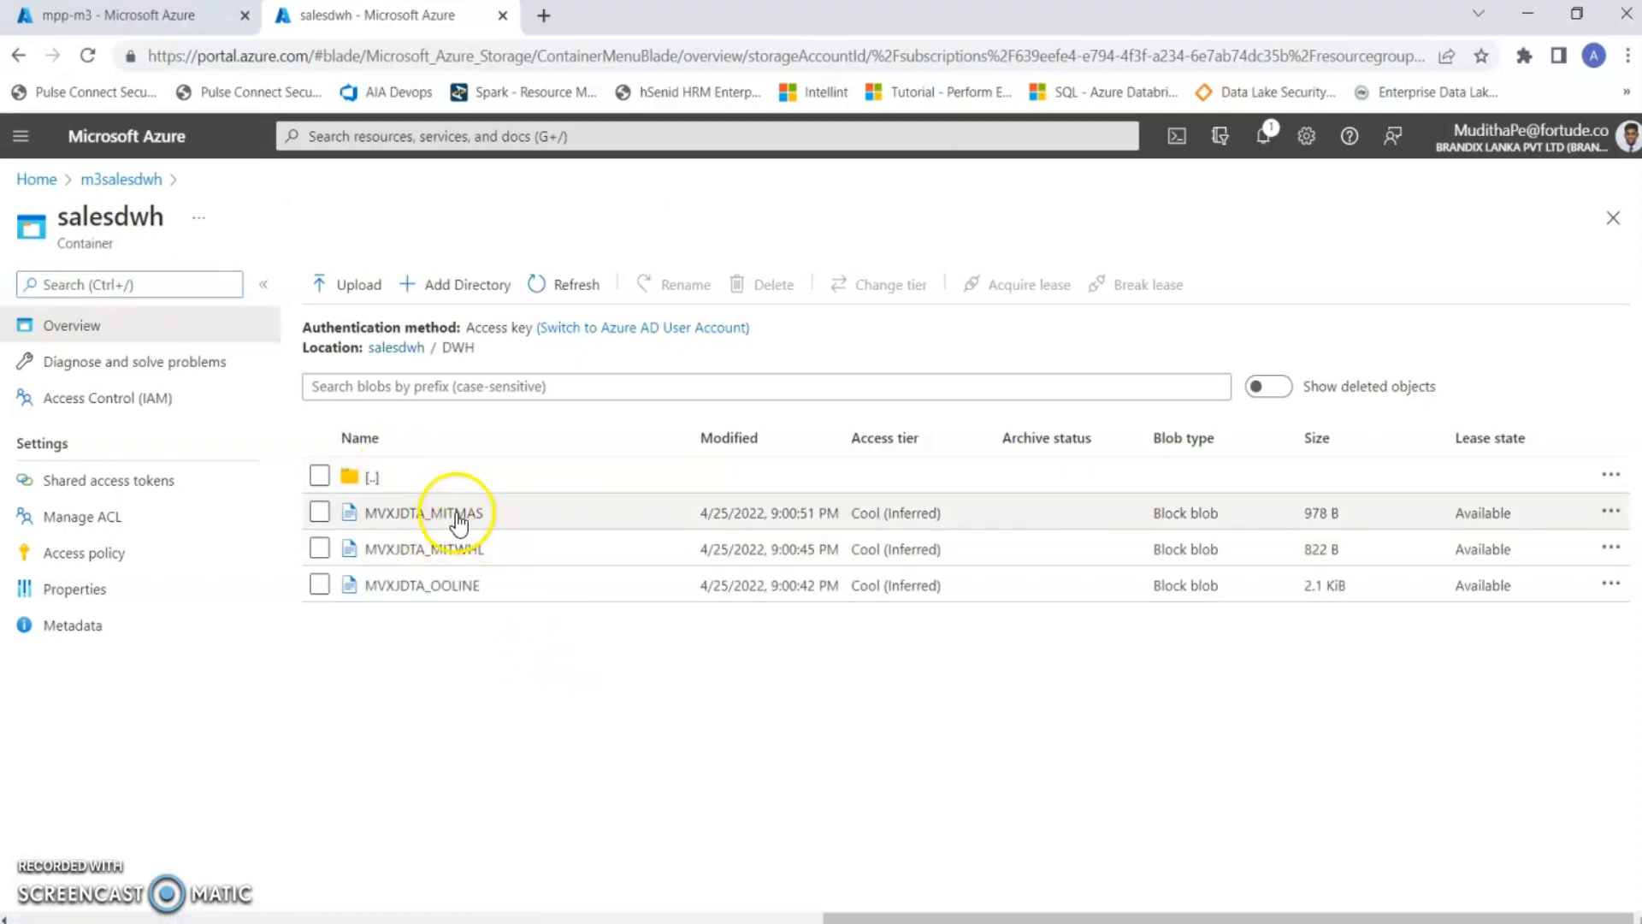
pyautogui.hotkey('alt', 'Tab')
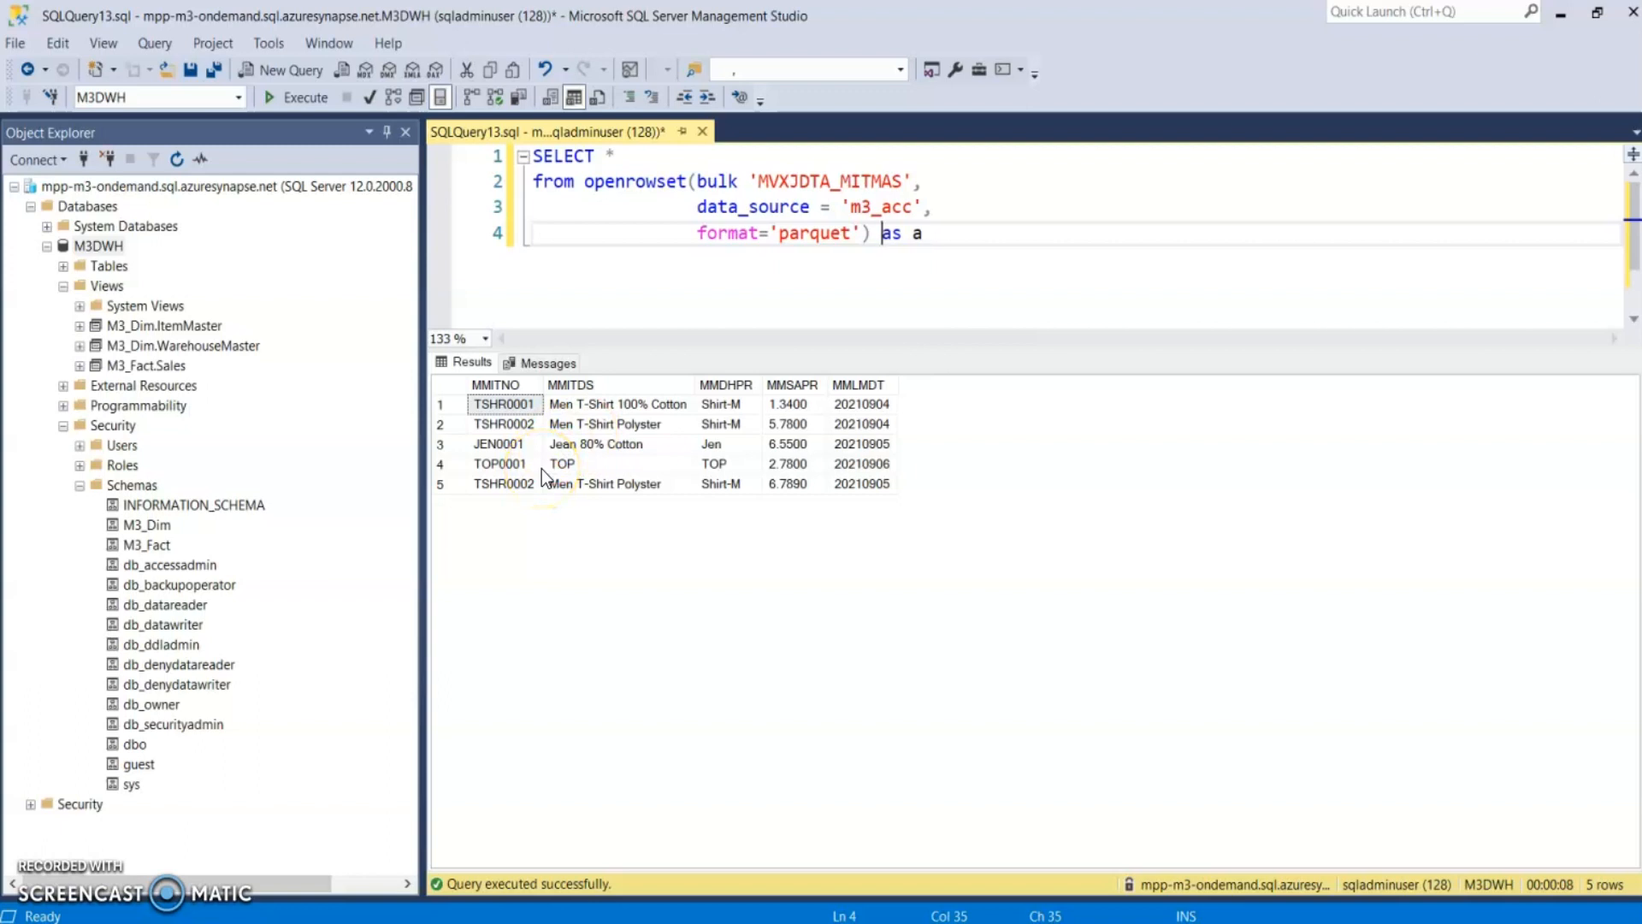
# Script the M3_Dim.ItemMaster view of M3DWH as ALTER to a new query window
pyautogui.click(147, 547)
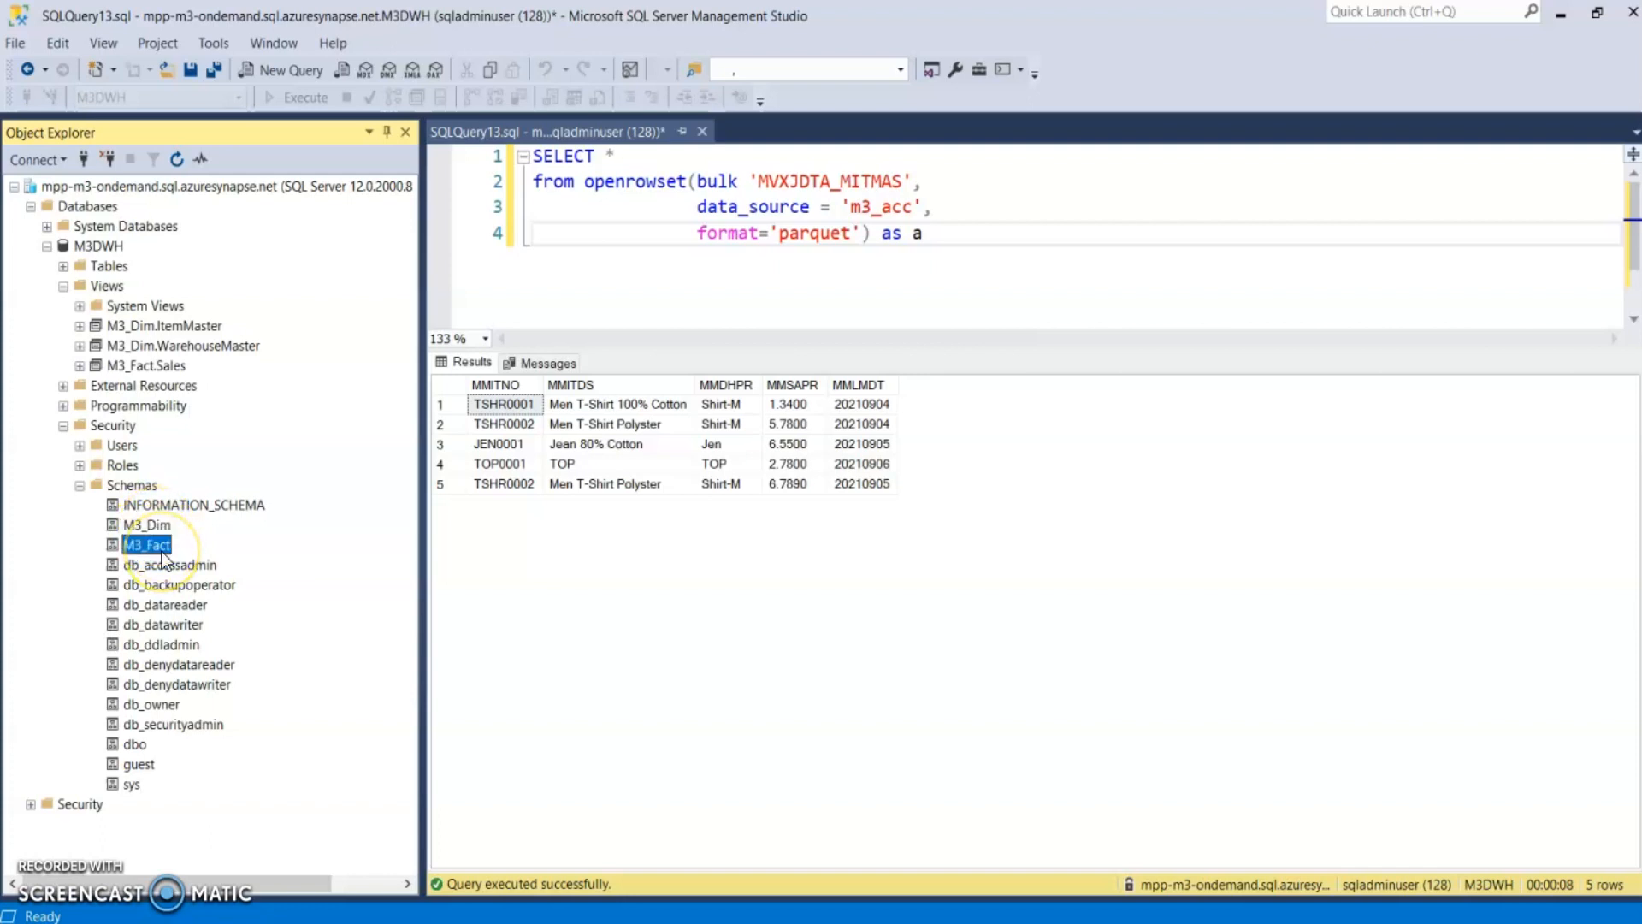
pyautogui.click(185, 329)
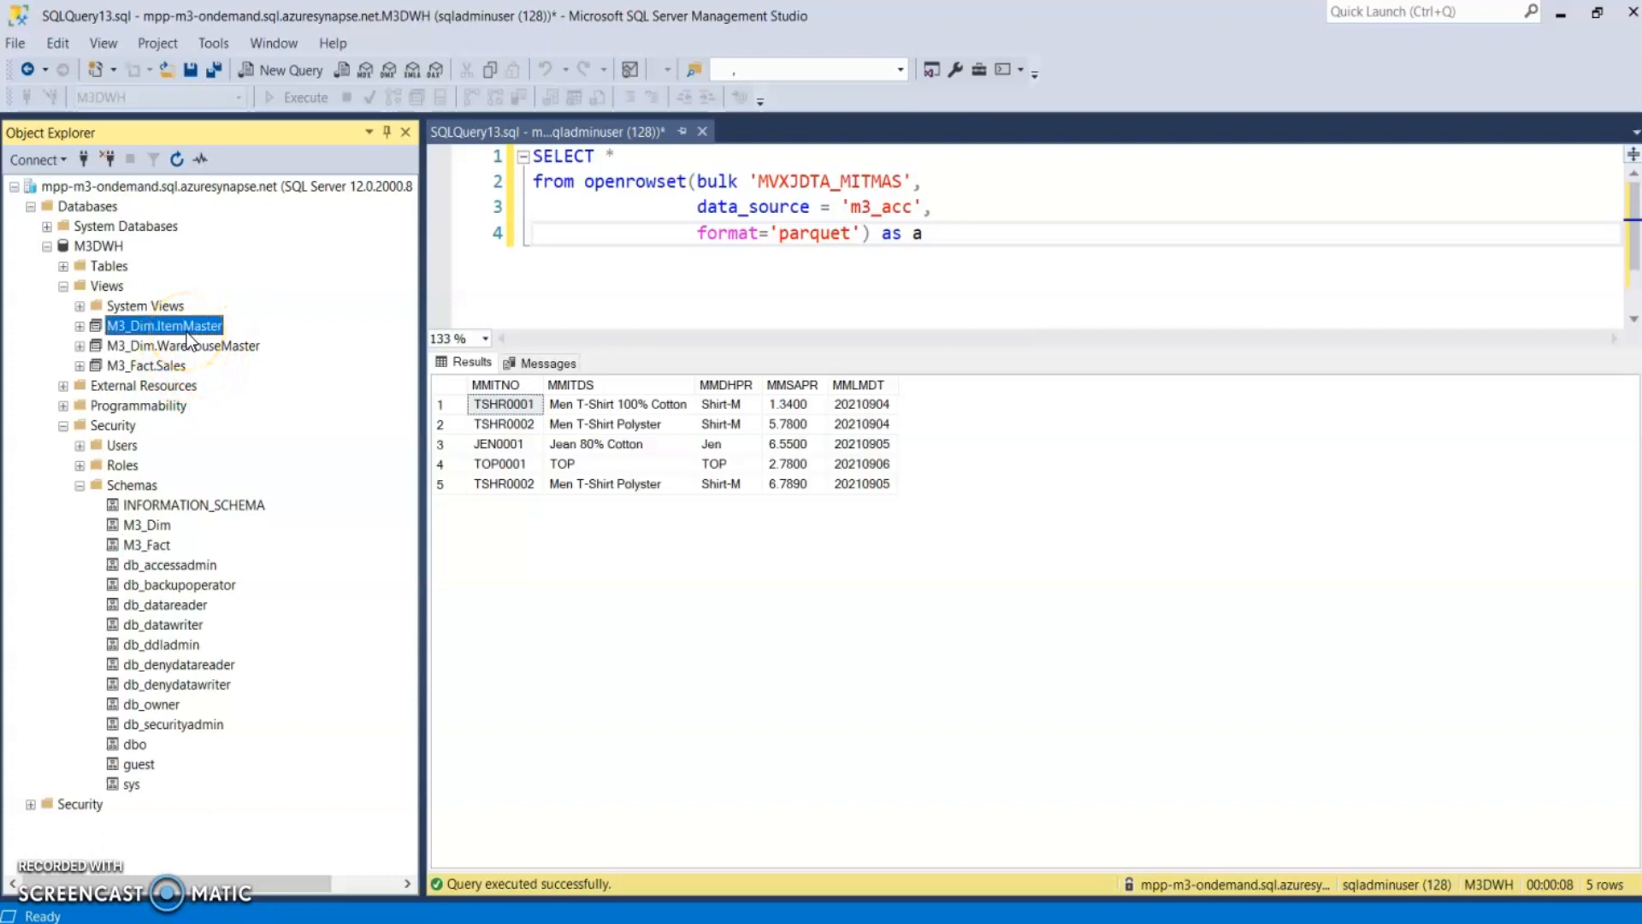
pyautogui.rightClick(196, 334)
pyautogui.moveTo(250, 386)
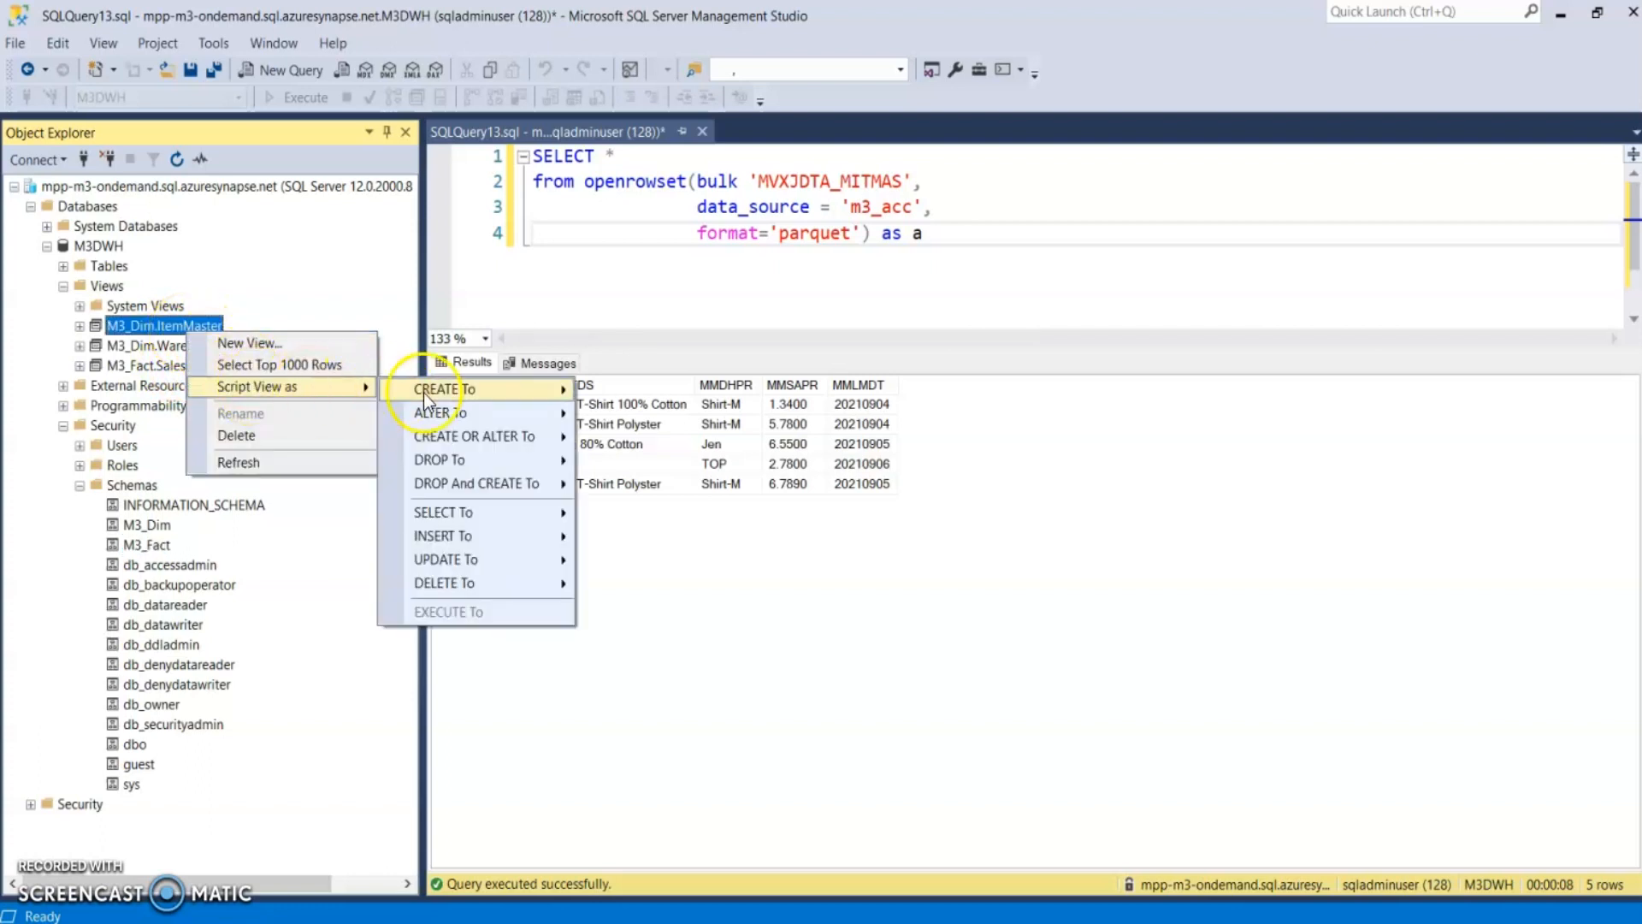
pyautogui.click(616, 414)
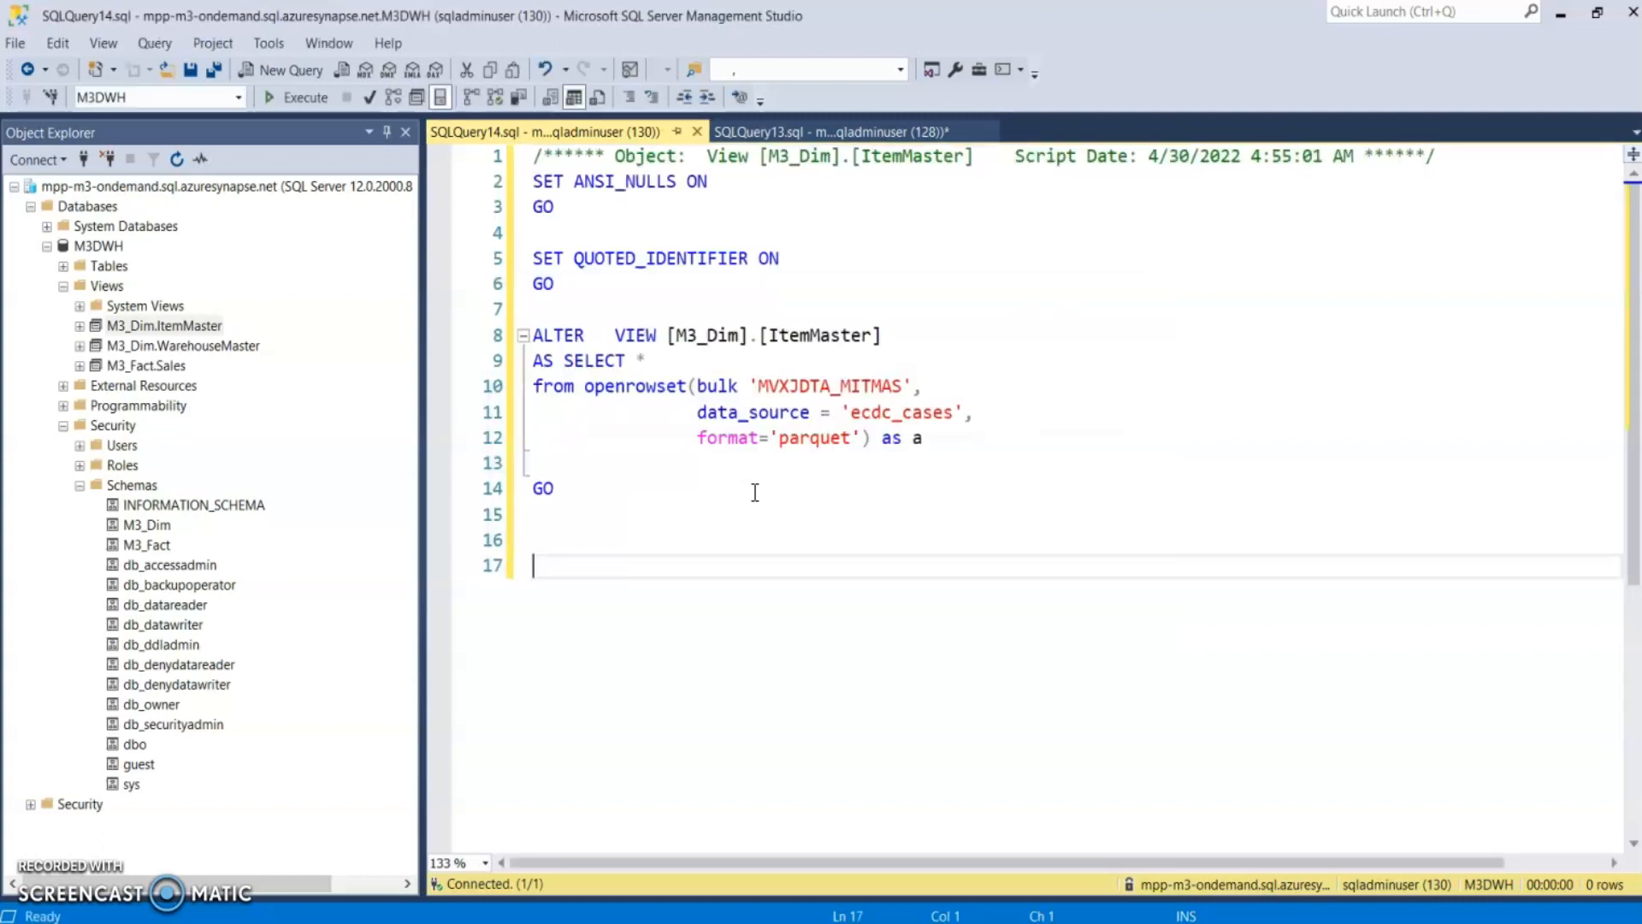
# Replace the ecdc_cases data source in the ItemMaster ALTER VIEW script with m3_acc copied from the openrowset query, and execute it
pyautogui.click(834, 132)
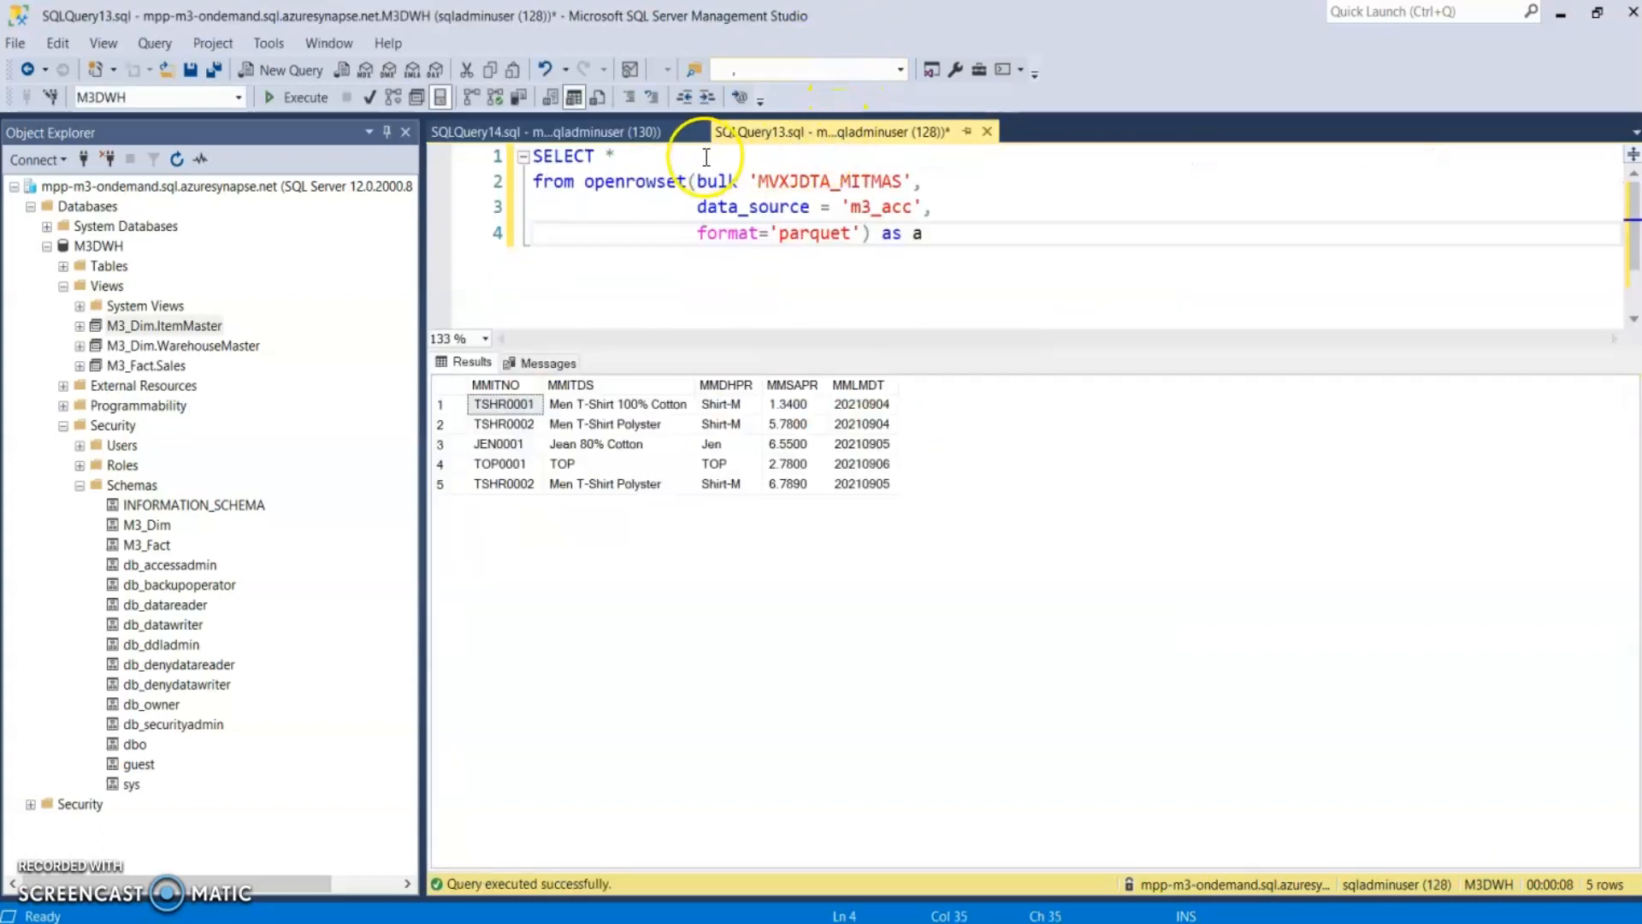
pyautogui.click(640, 133)
pyautogui.doubleClick(898, 413)
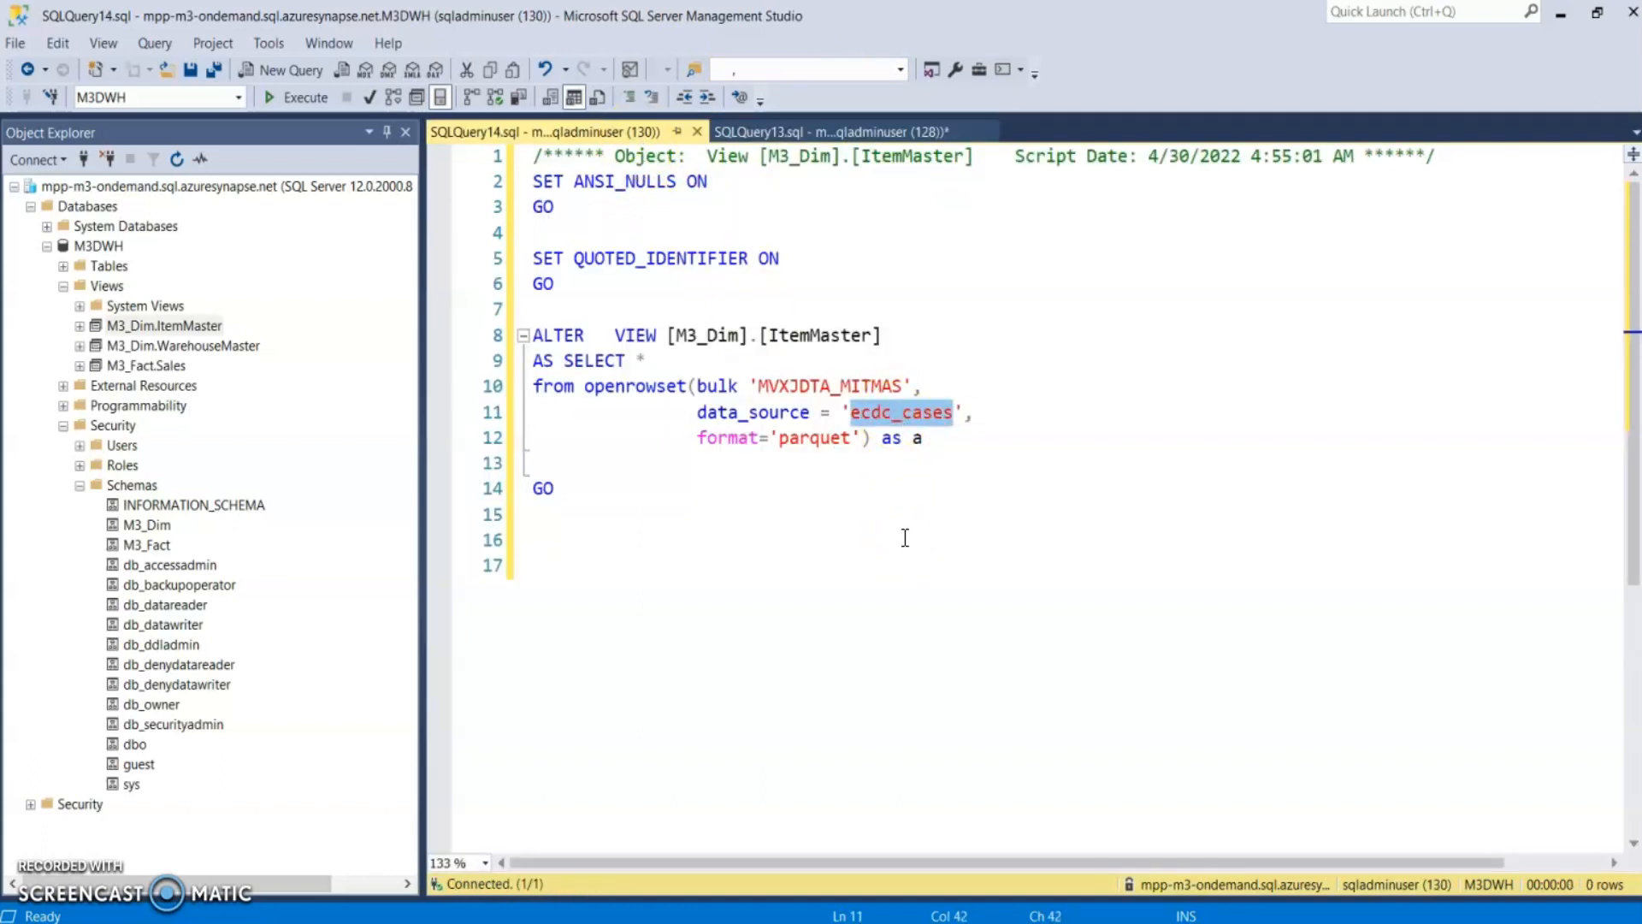
pyautogui.click(901, 137)
pyautogui.doubleClick(883, 212)
pyautogui.hotkey('ctrl', 'c')
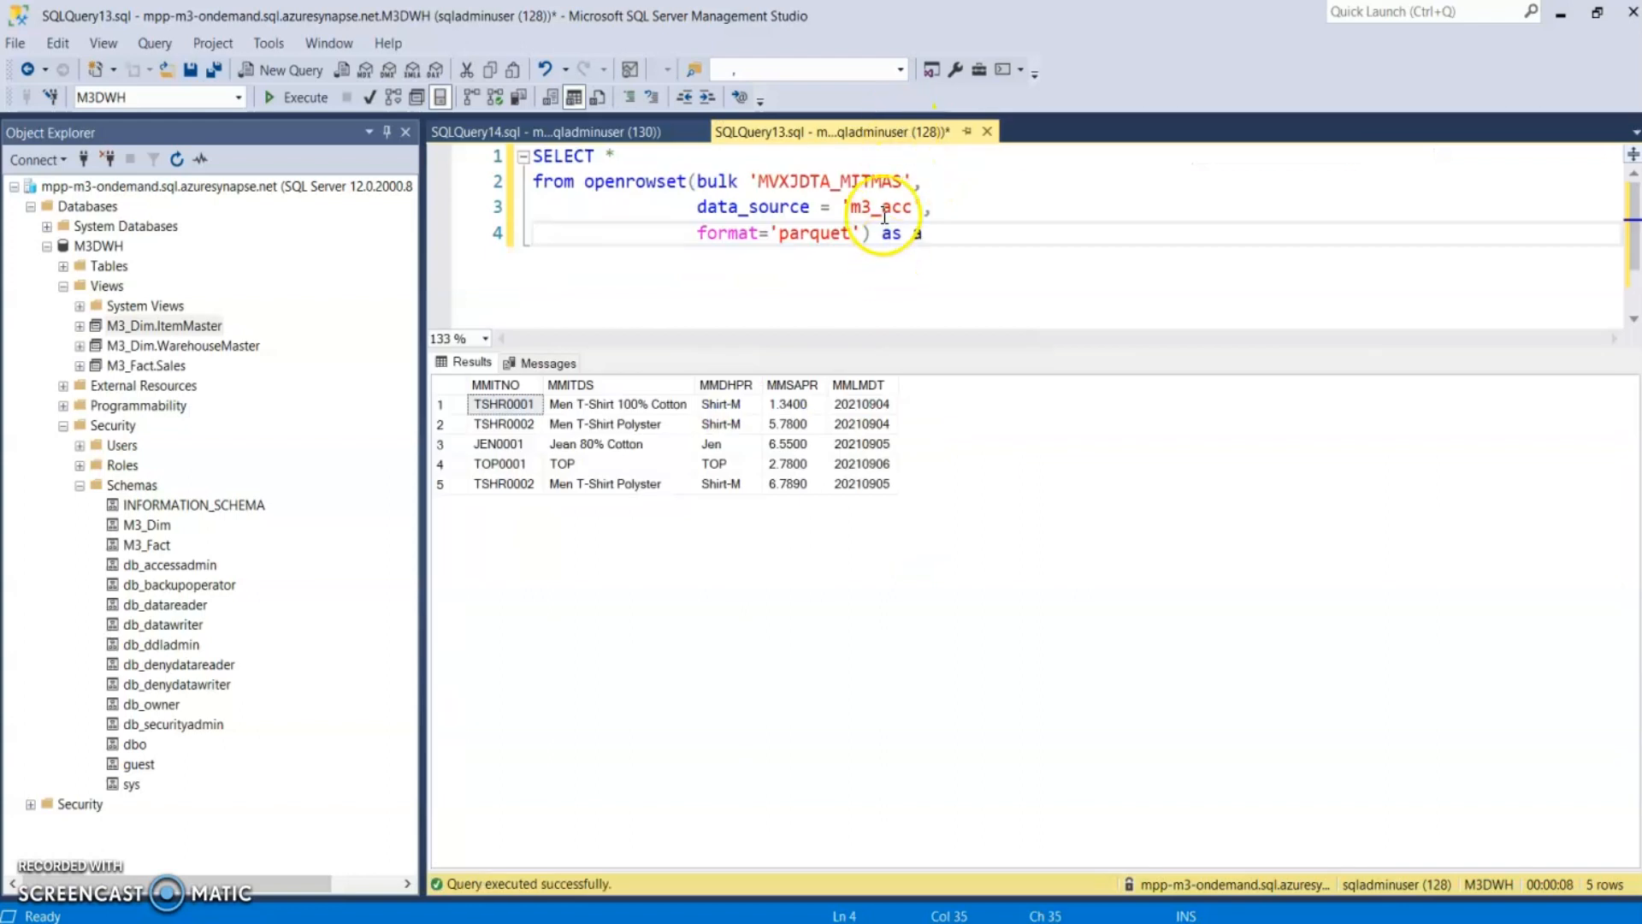
pyautogui.click(637, 135)
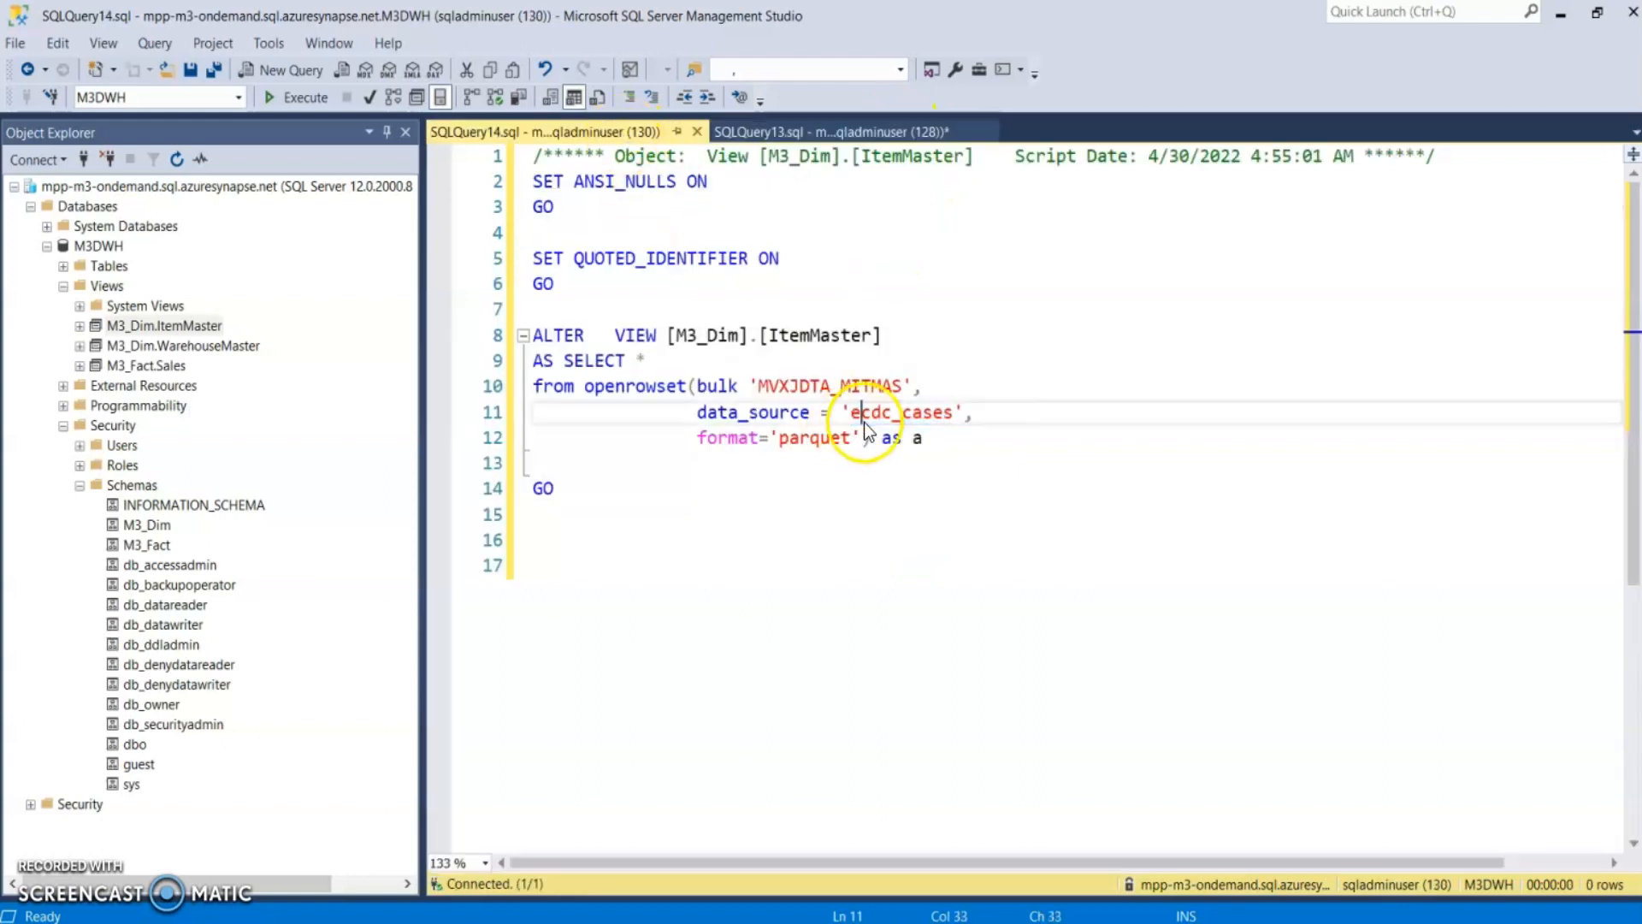
pyautogui.hotkey('ctrl', 'v')
pyautogui.click(296, 97)
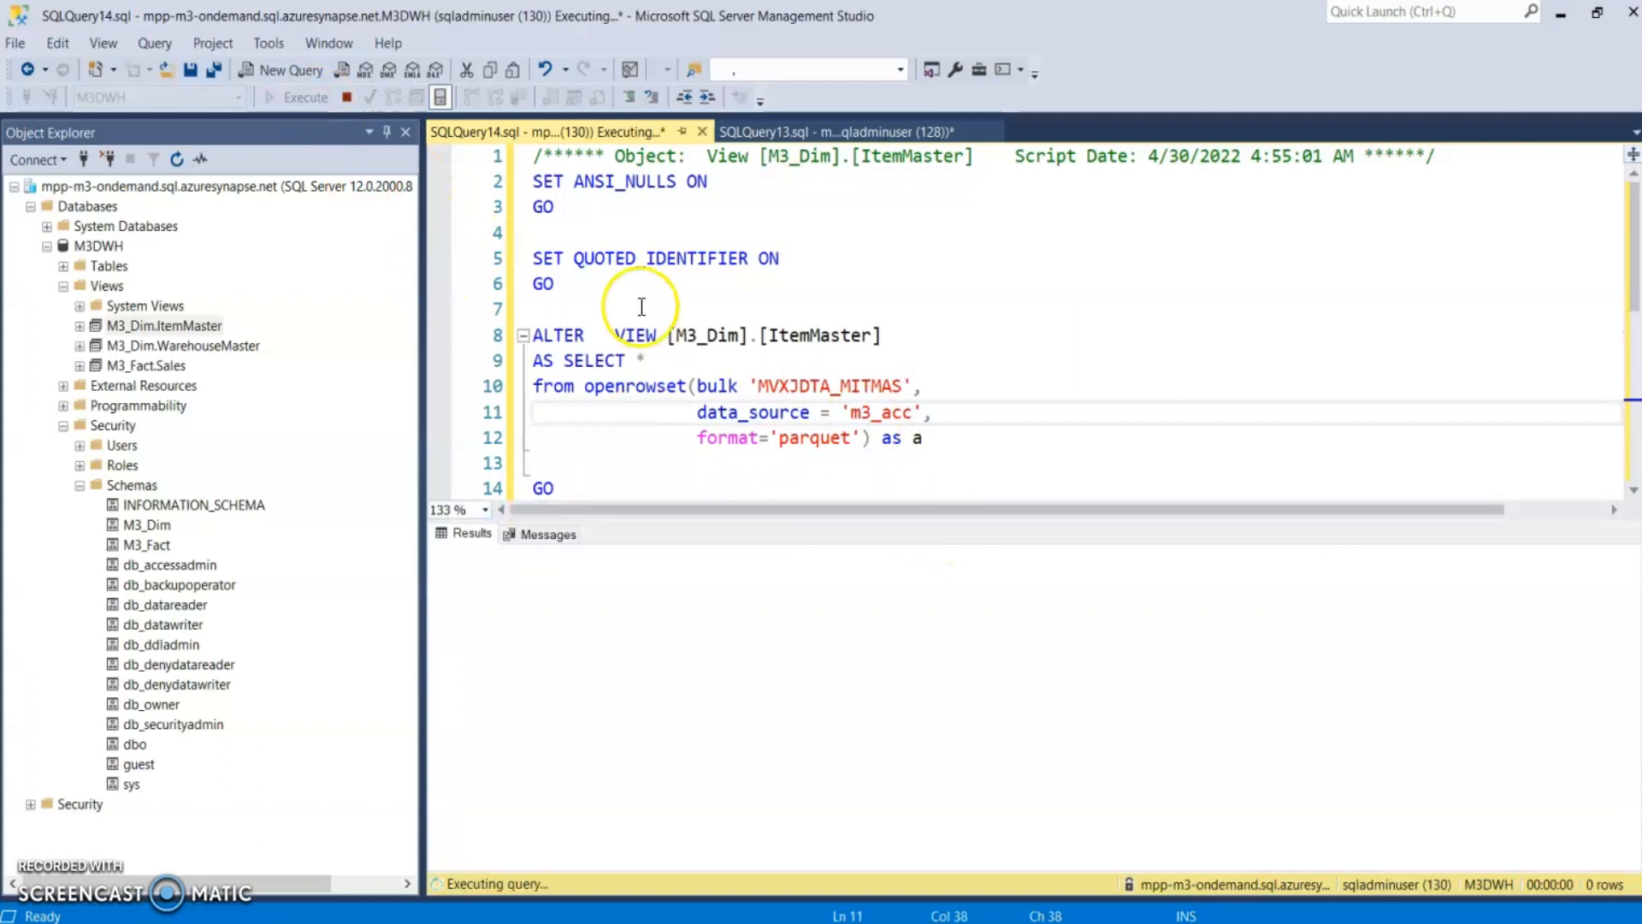
# Select the top 1000 rows of the M3_Dim.ItemMaster view
pyautogui.click(210, 330)
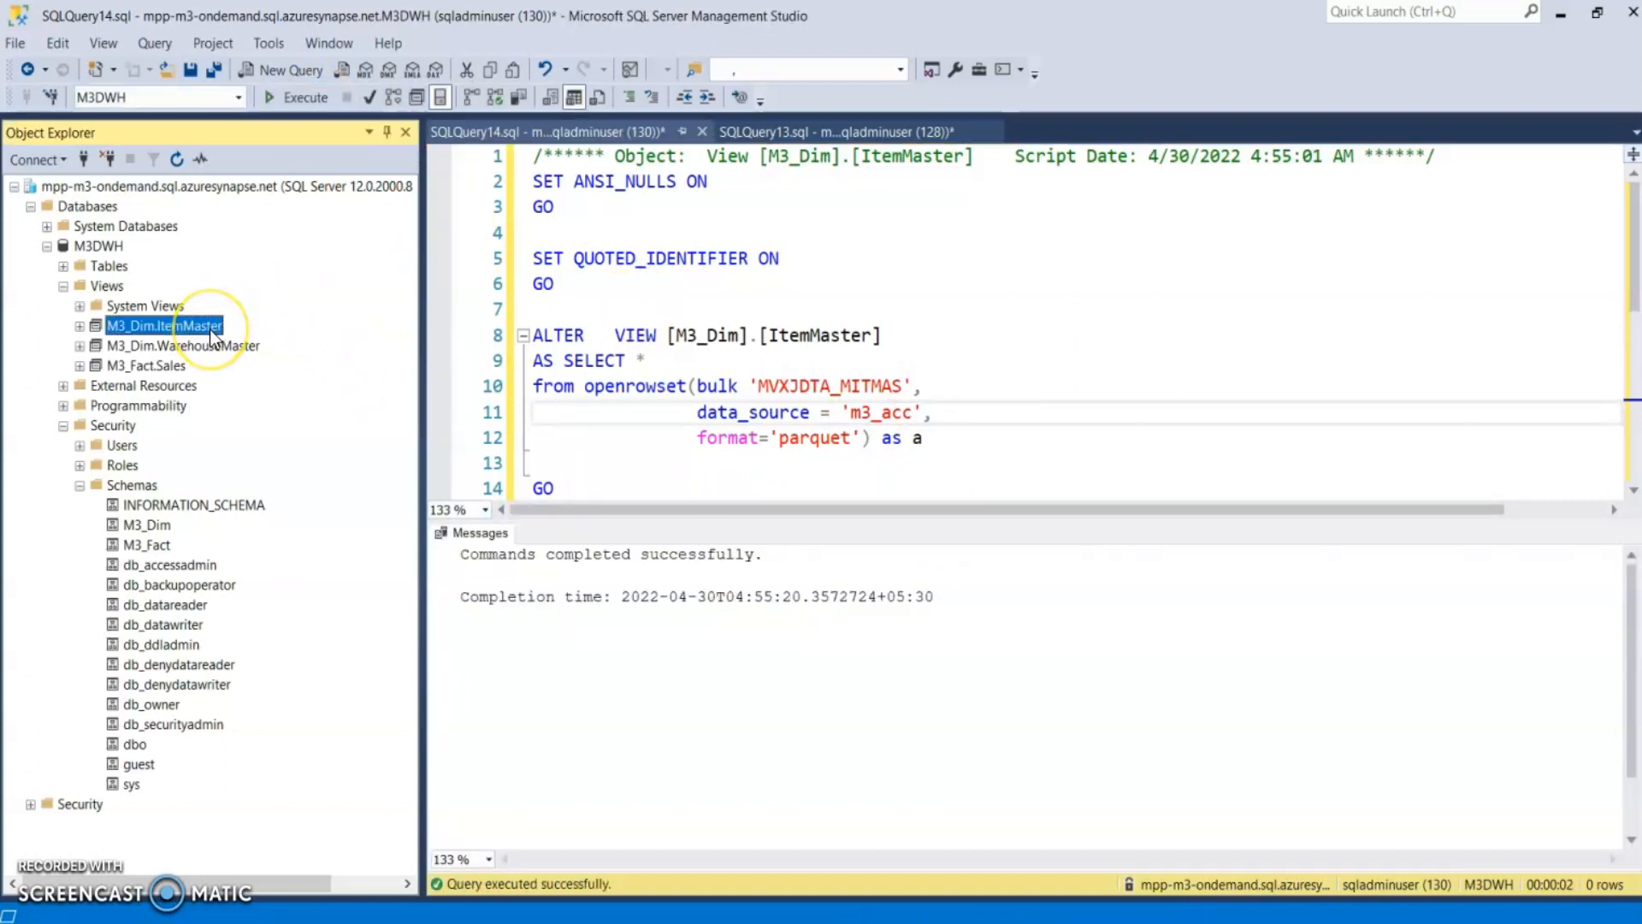
pyautogui.rightClick(211, 330)
pyautogui.click(239, 366)
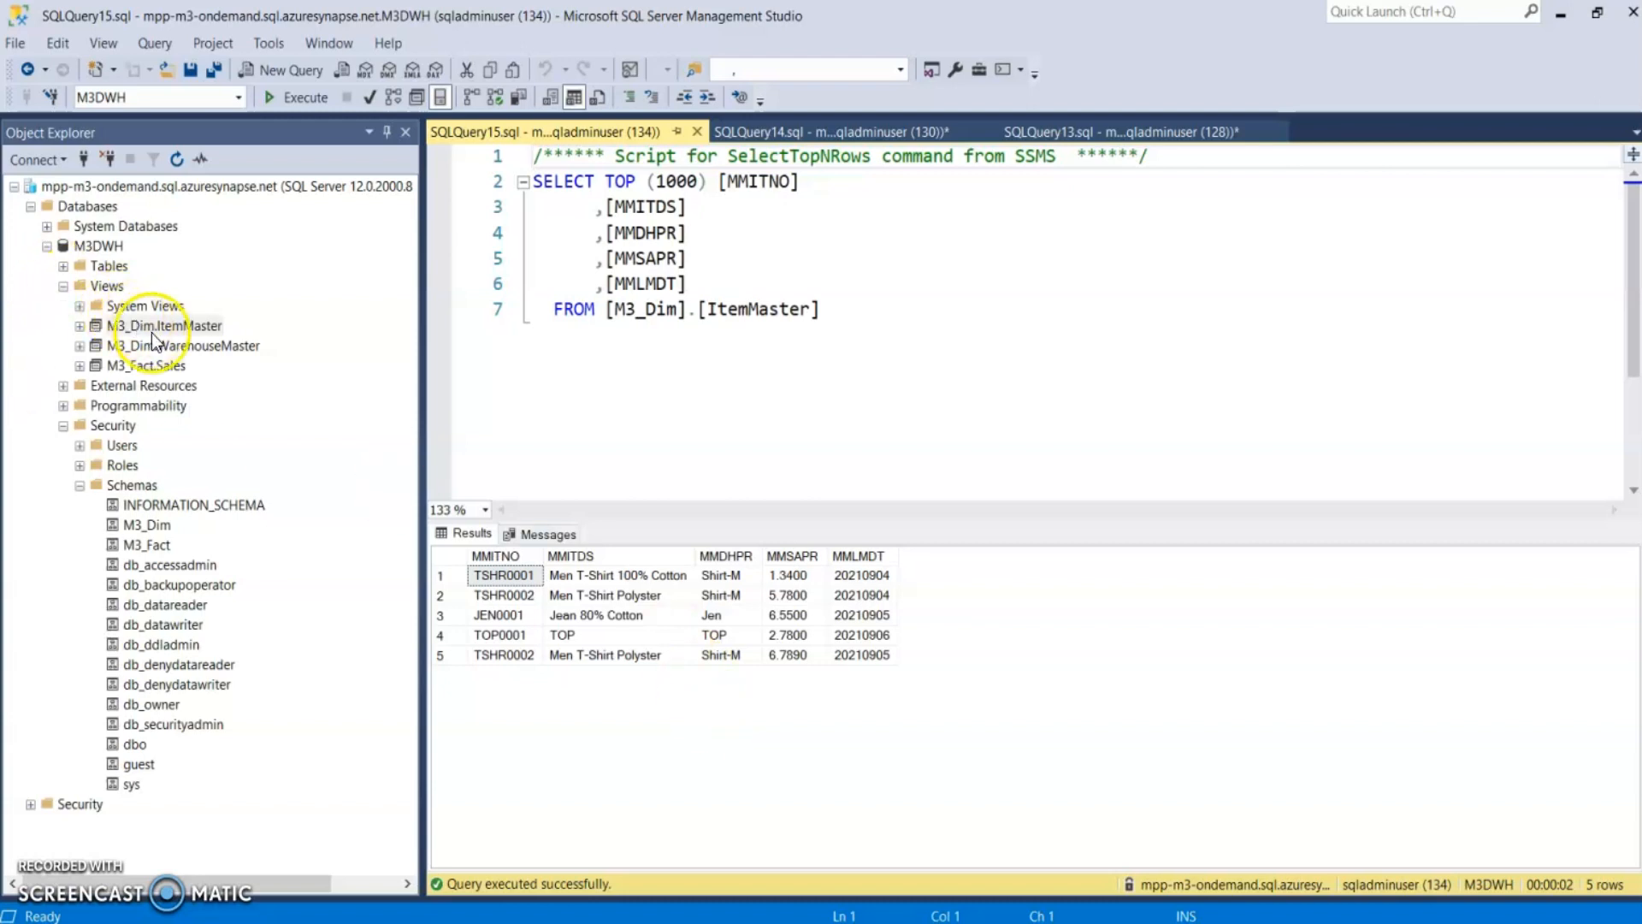
# Script the M3_Fact.Sales view as ALTER to a new query window and check its MVXJDTA_OOLINE source file in the salesdwh container
pyautogui.click(183, 347)
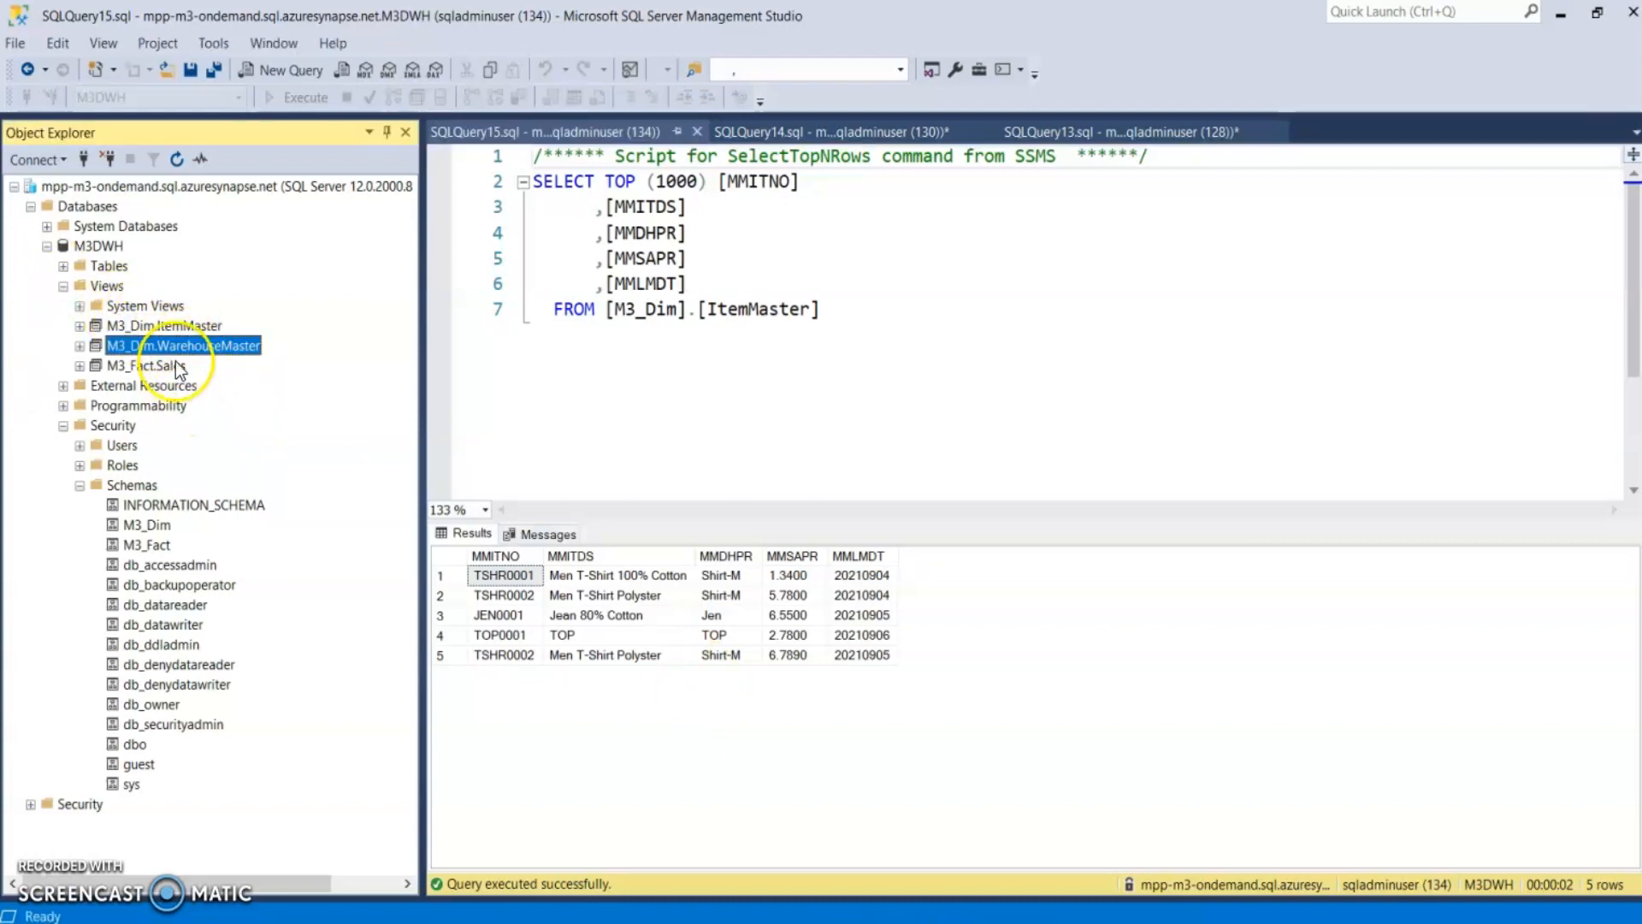
pyautogui.click(174, 373)
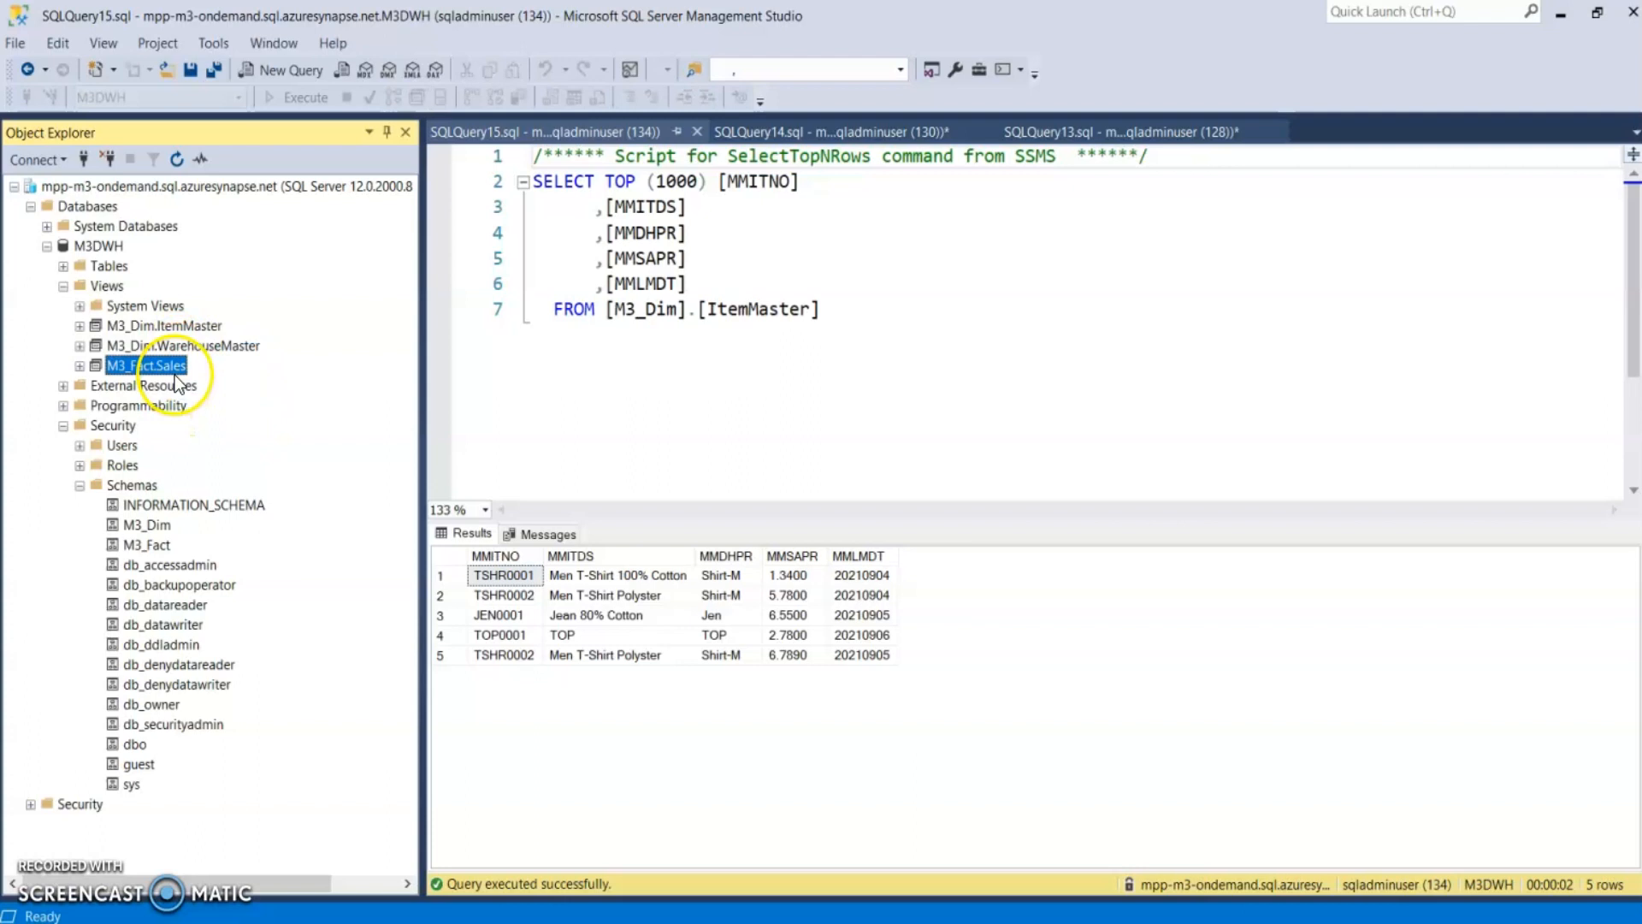
pyautogui.rightClick(175, 374)
pyautogui.moveTo(357, 433)
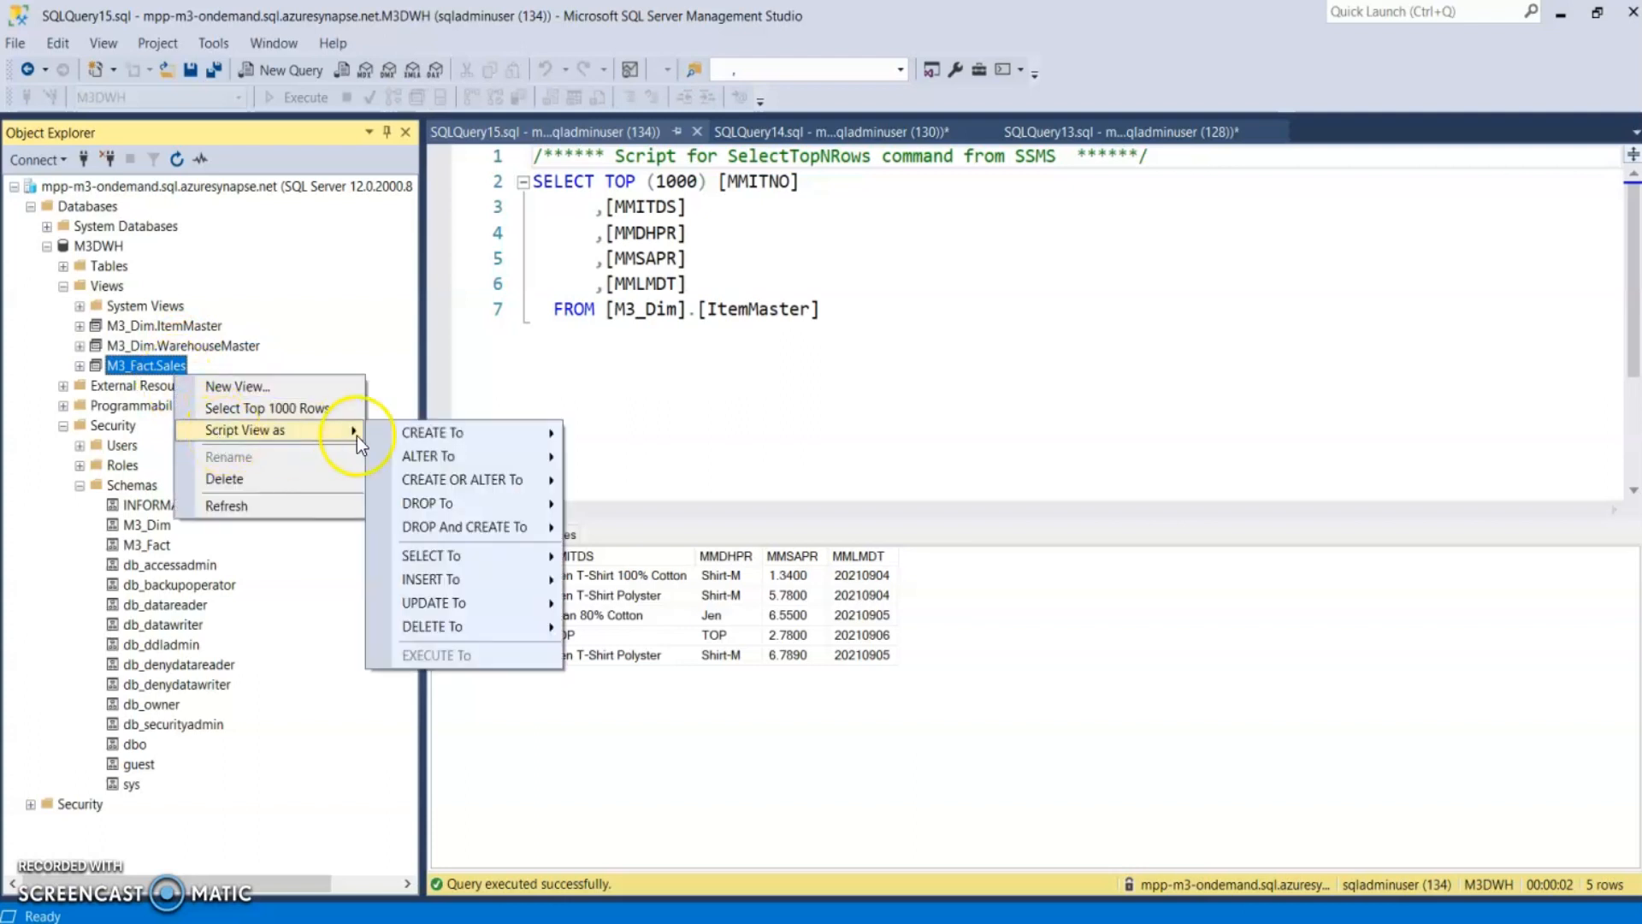
pyautogui.moveTo(462, 456)
pyautogui.click(599, 459)
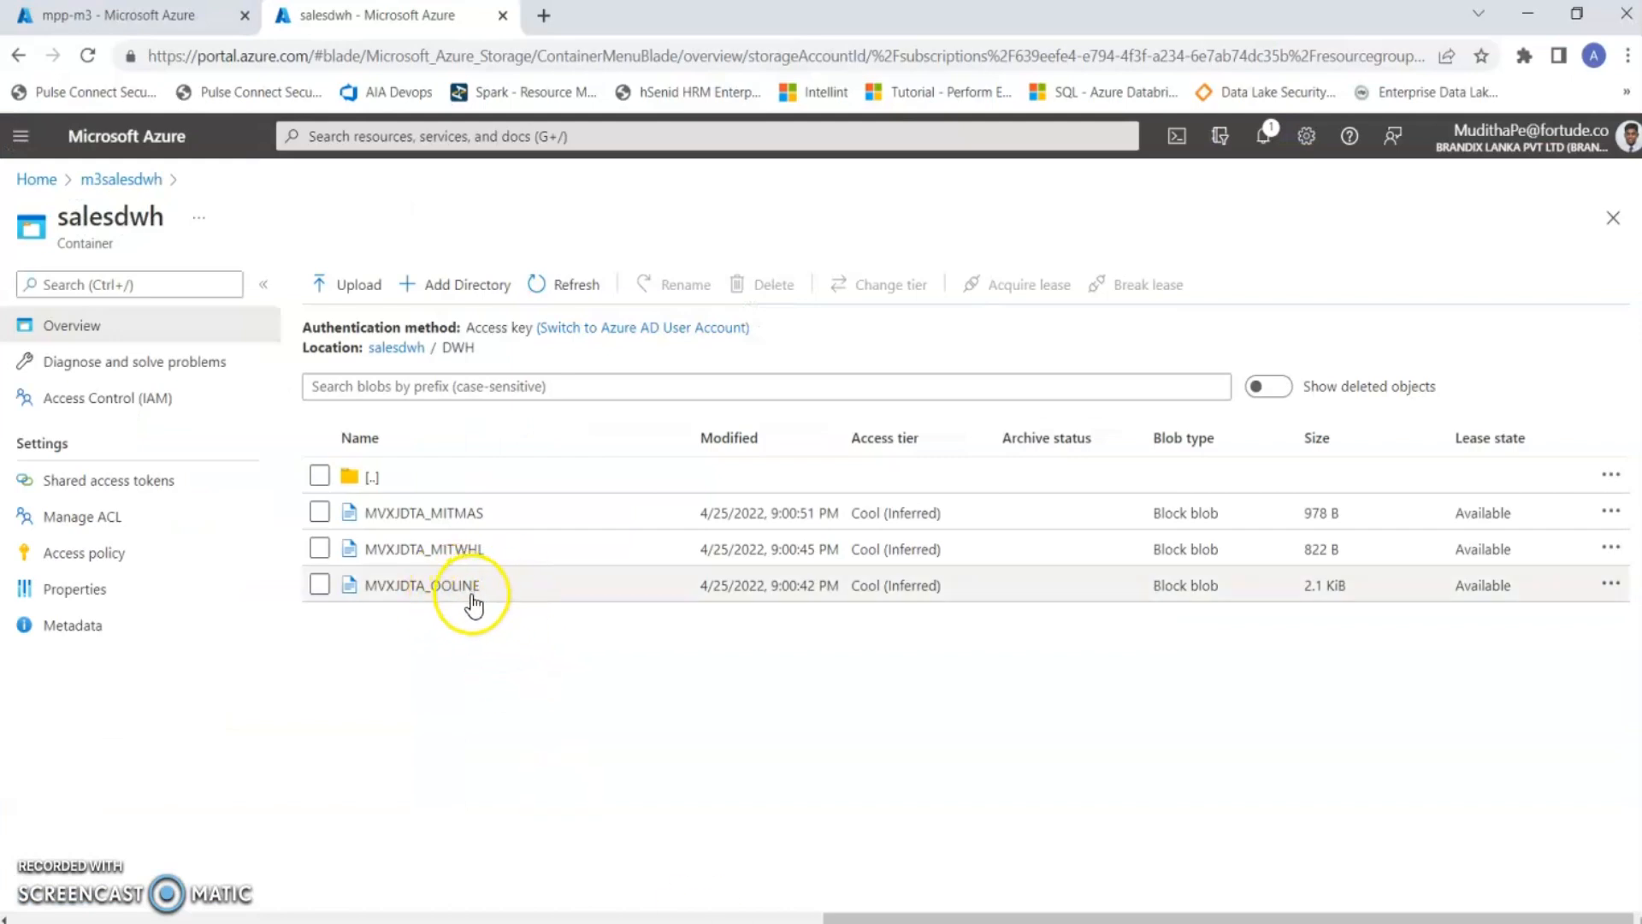
pyautogui.click(1522, 17)
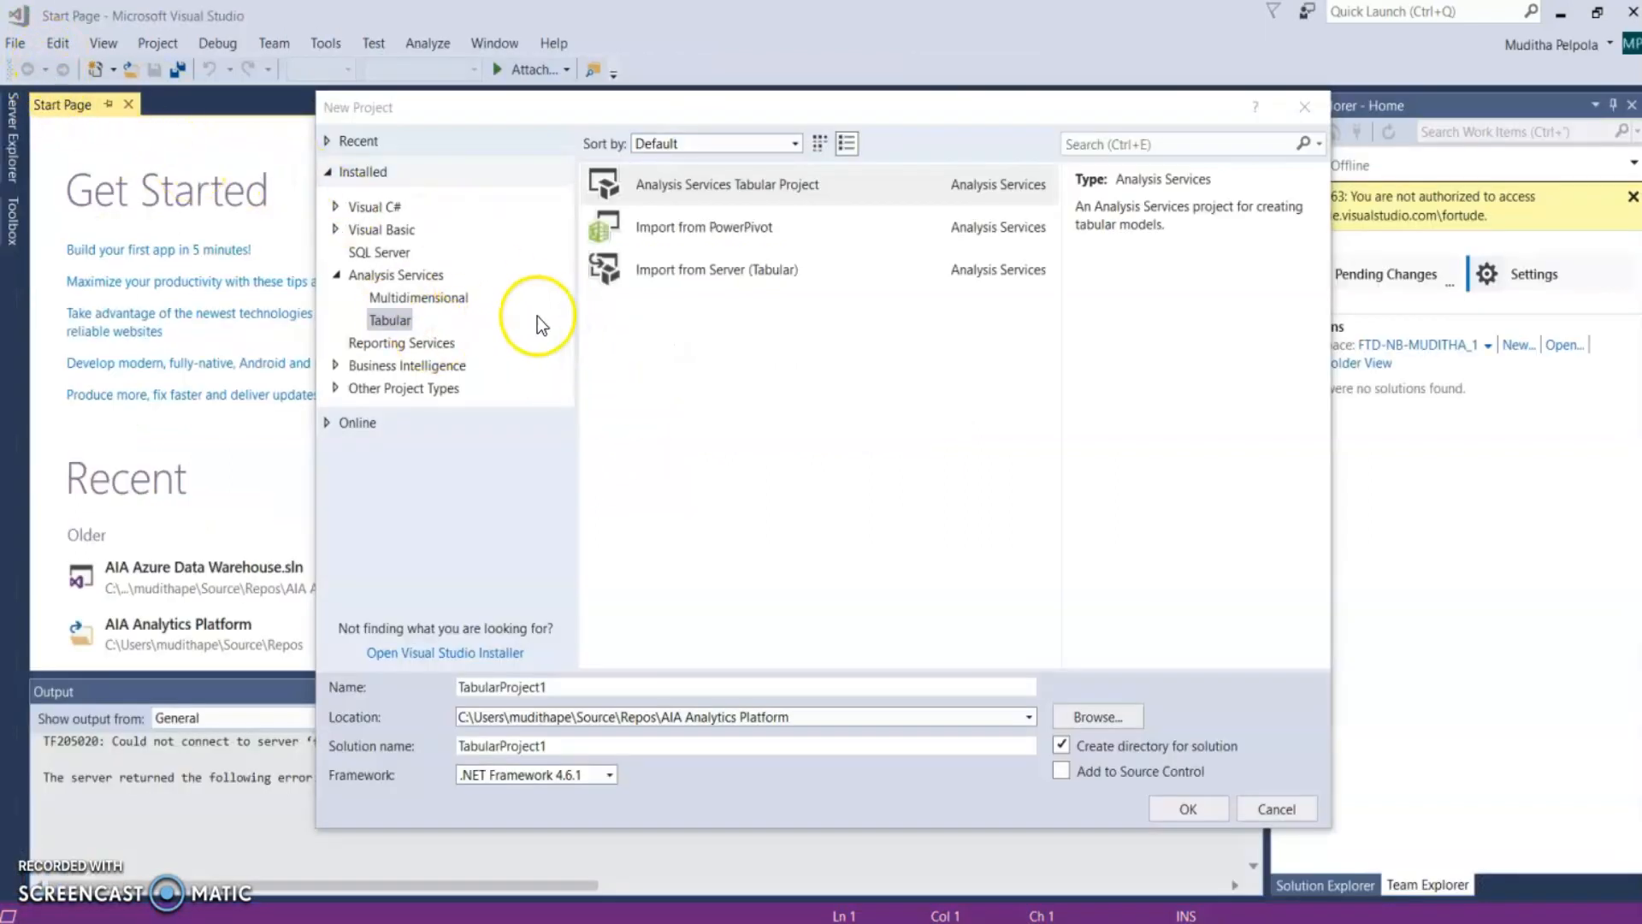
# Create the Analysis Services tabular project TabularProject1 in Visual Studio without a separate solution directory
pyautogui.click(402, 323)
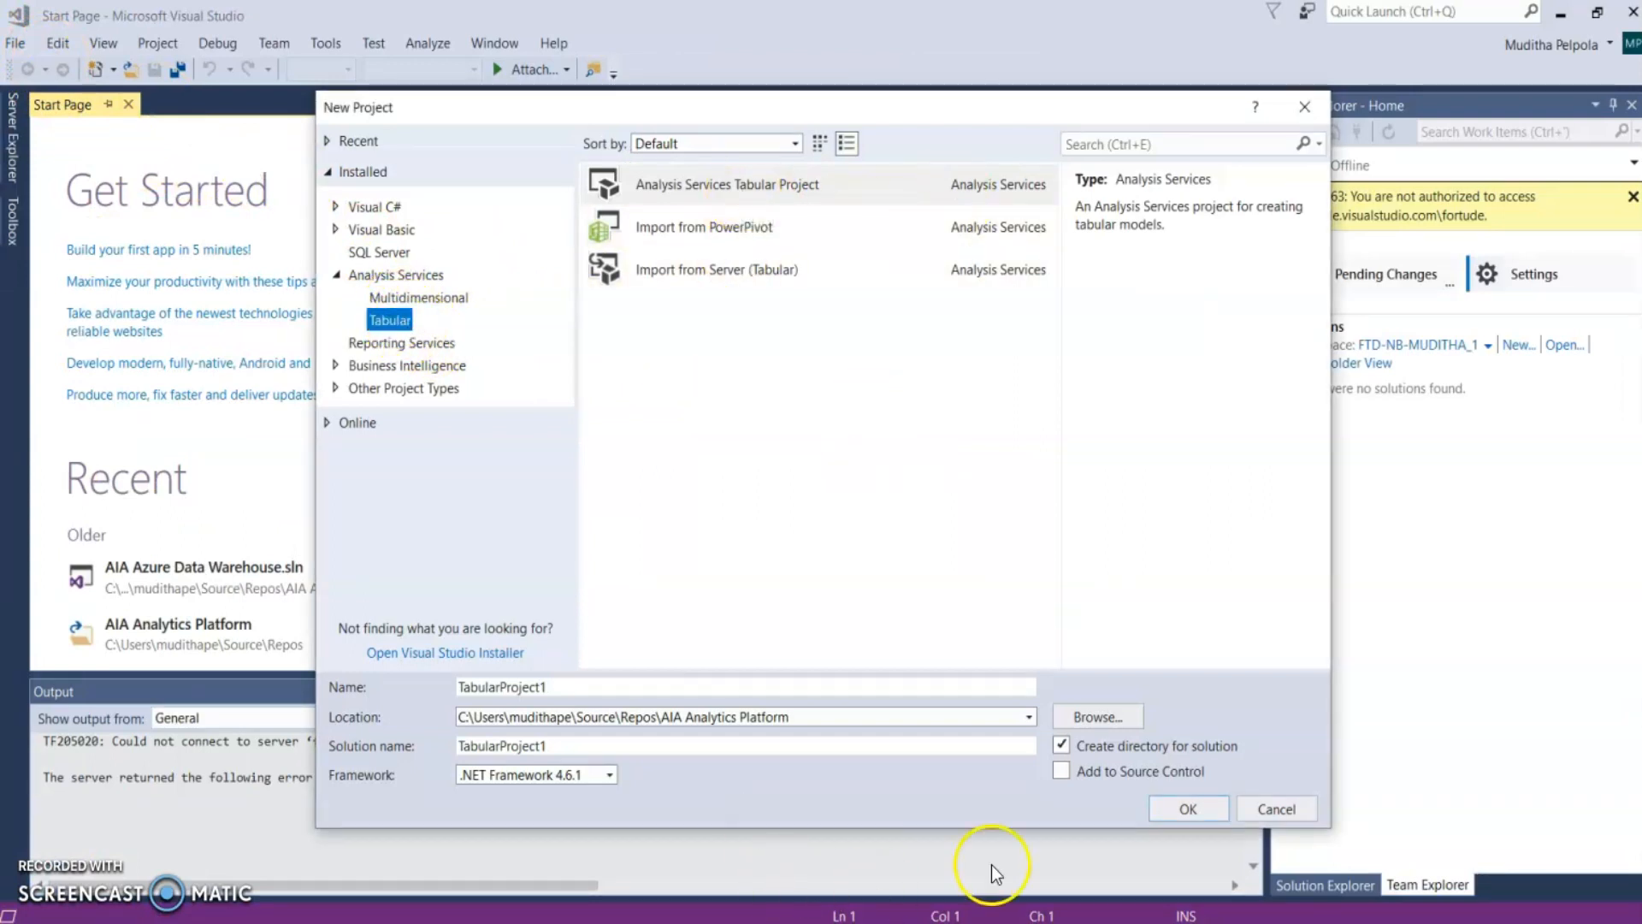
pyautogui.click(1061, 745)
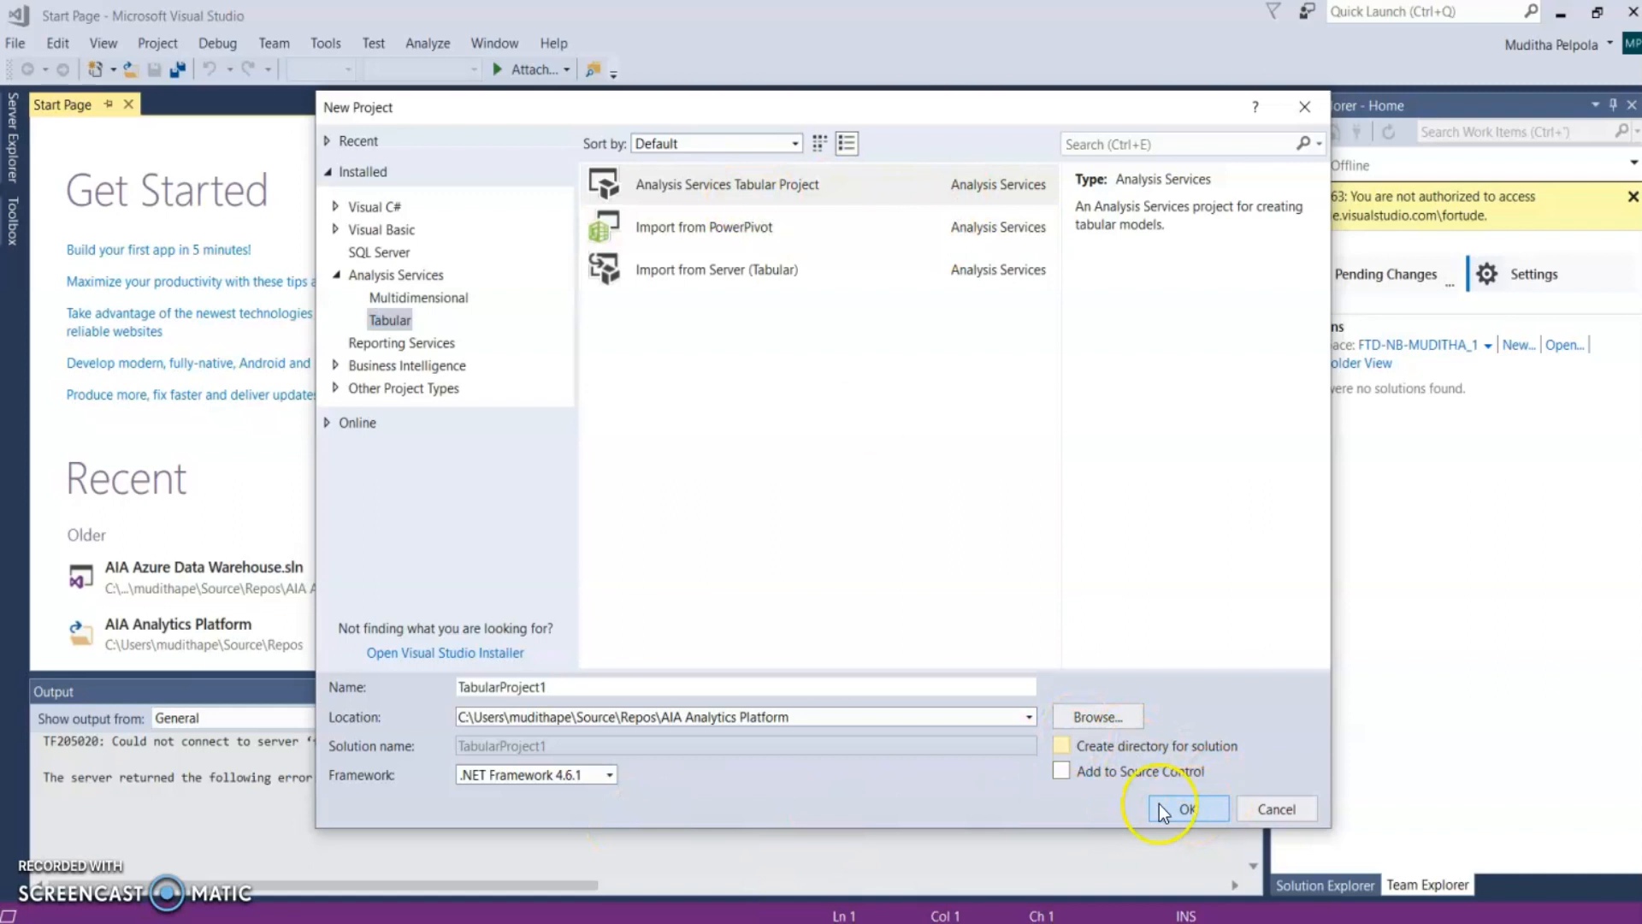
pyautogui.click(1185, 809)
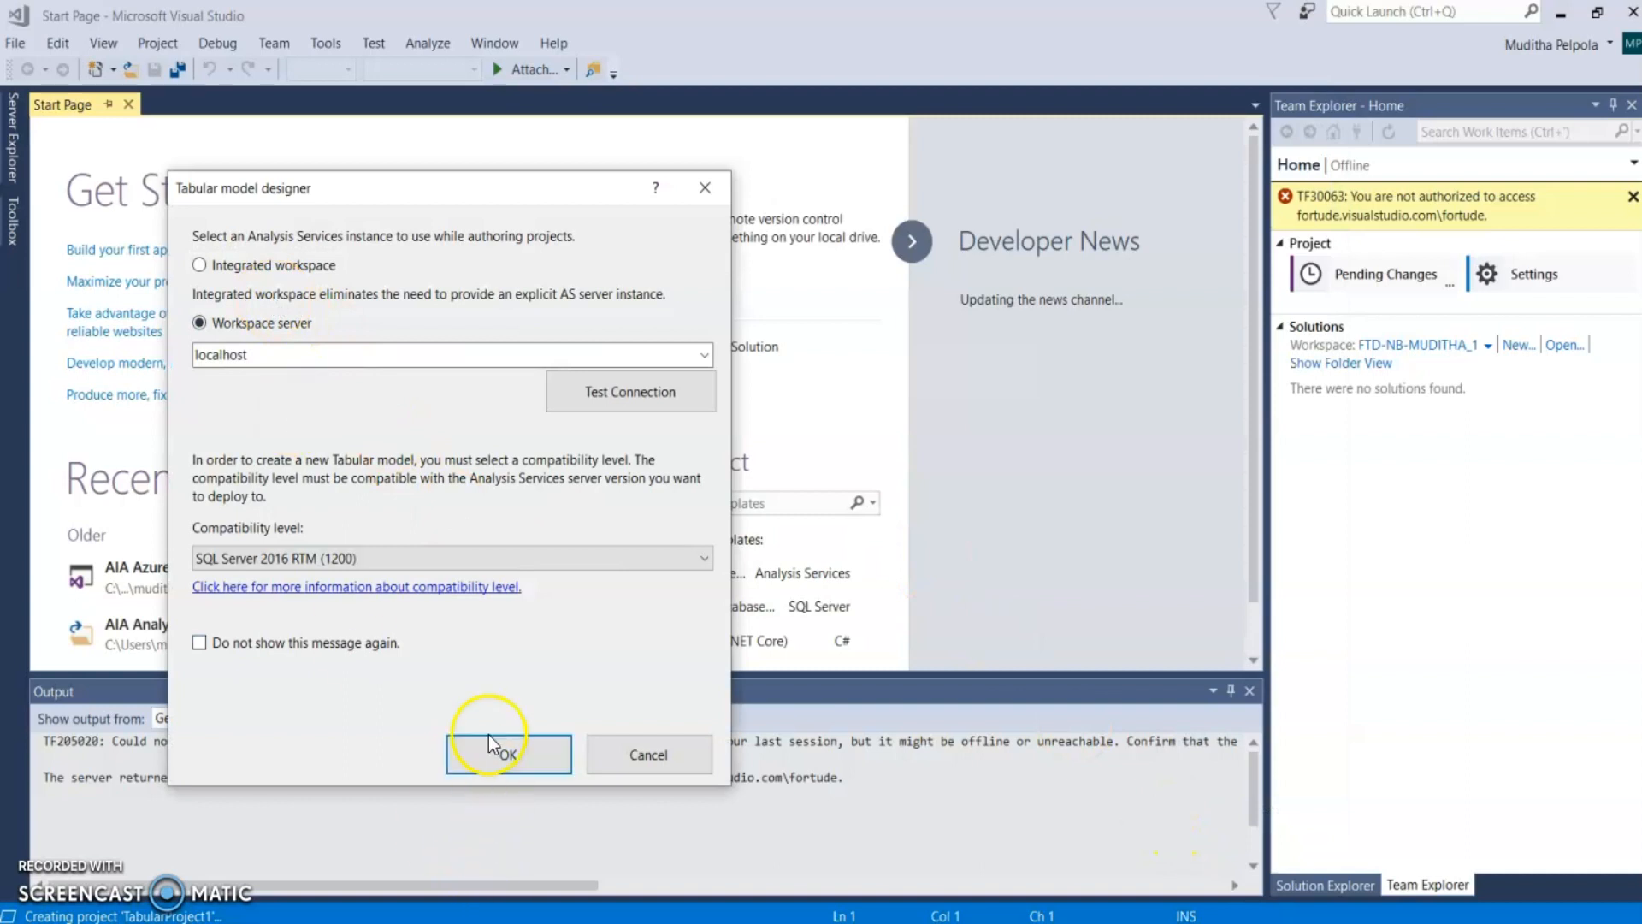
# Set the tabular model's compatibility level to SQL Server 2019 / Azure Analysis Services (1500), keep the localhost workspace server, and dismiss the authorization error
pyautogui.click(495, 559)
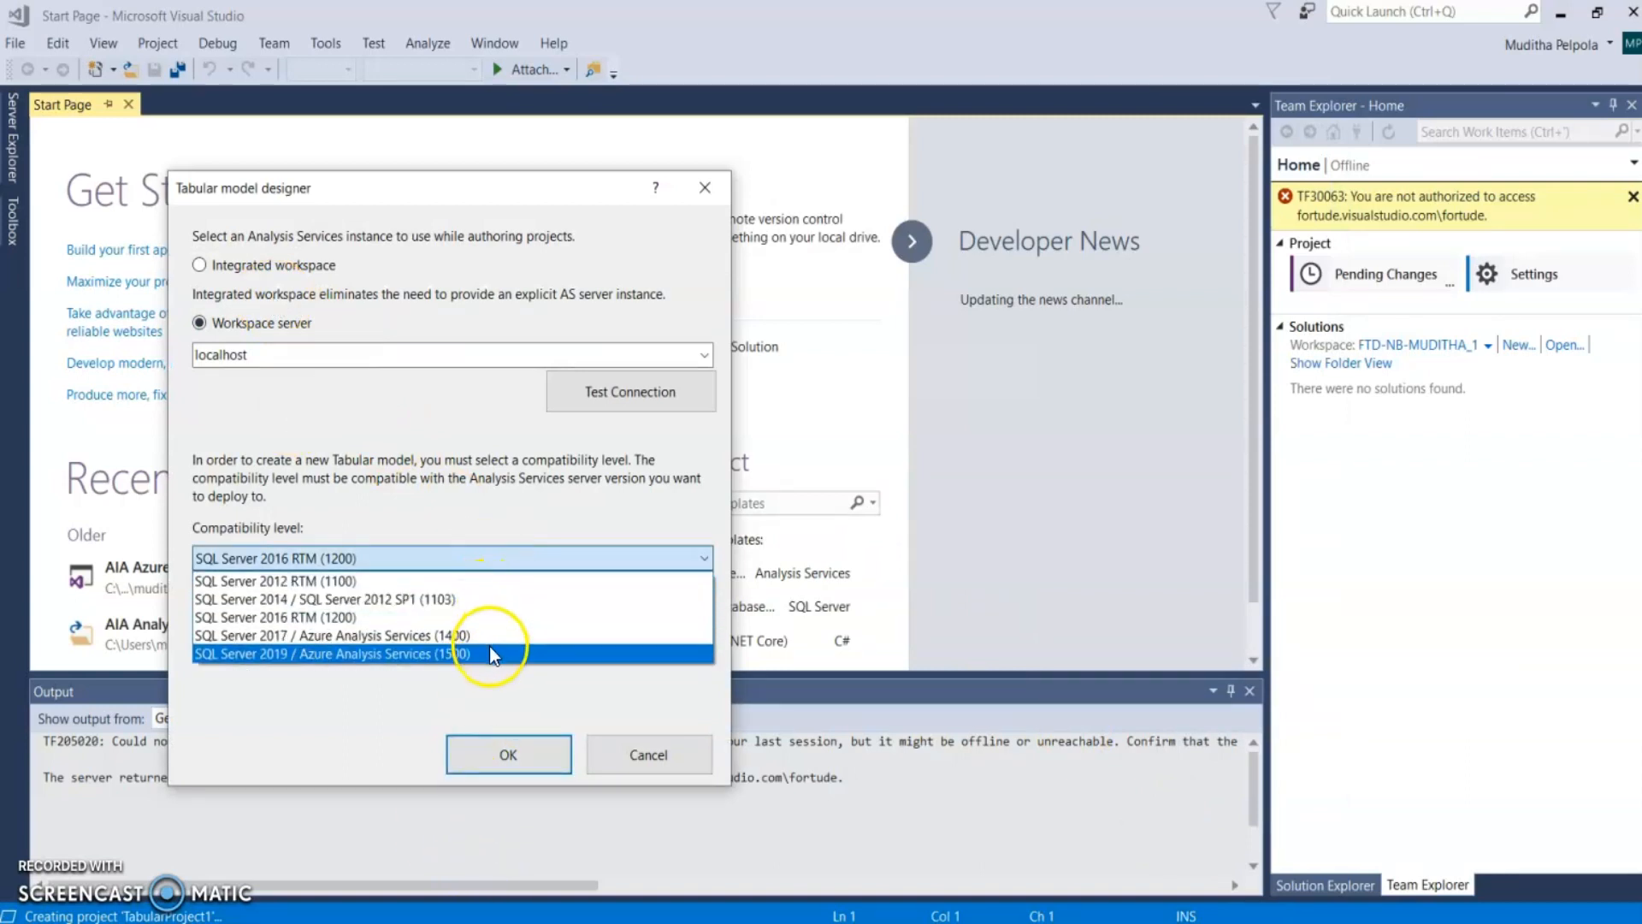
pyautogui.click(493, 656)
pyautogui.click(533, 766)
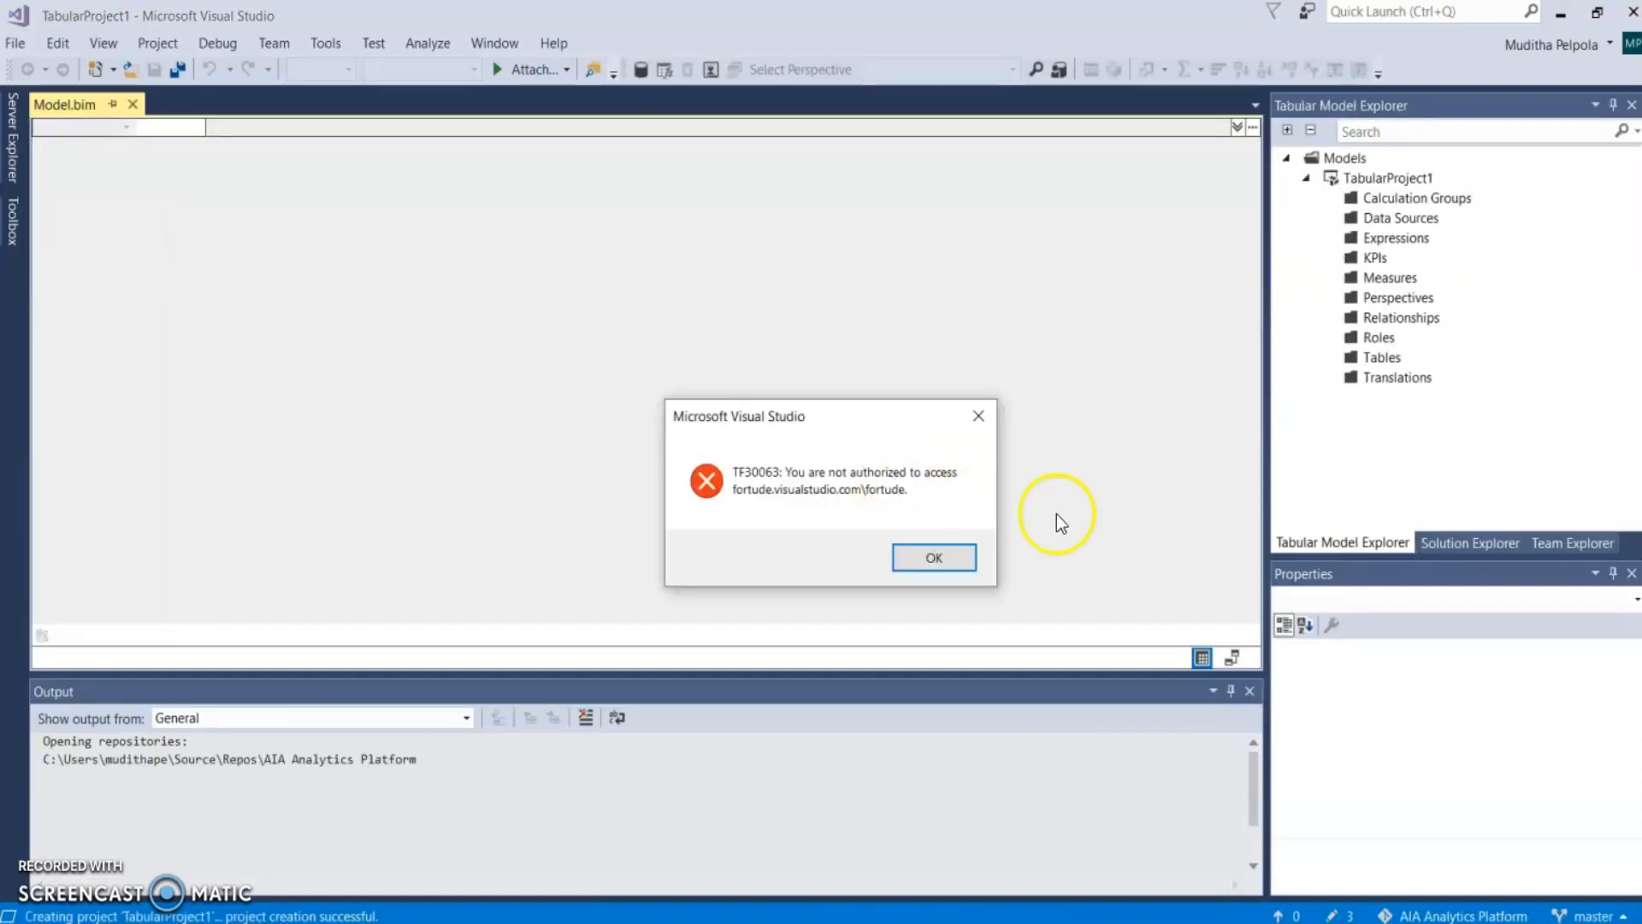
pyautogui.click(943, 561)
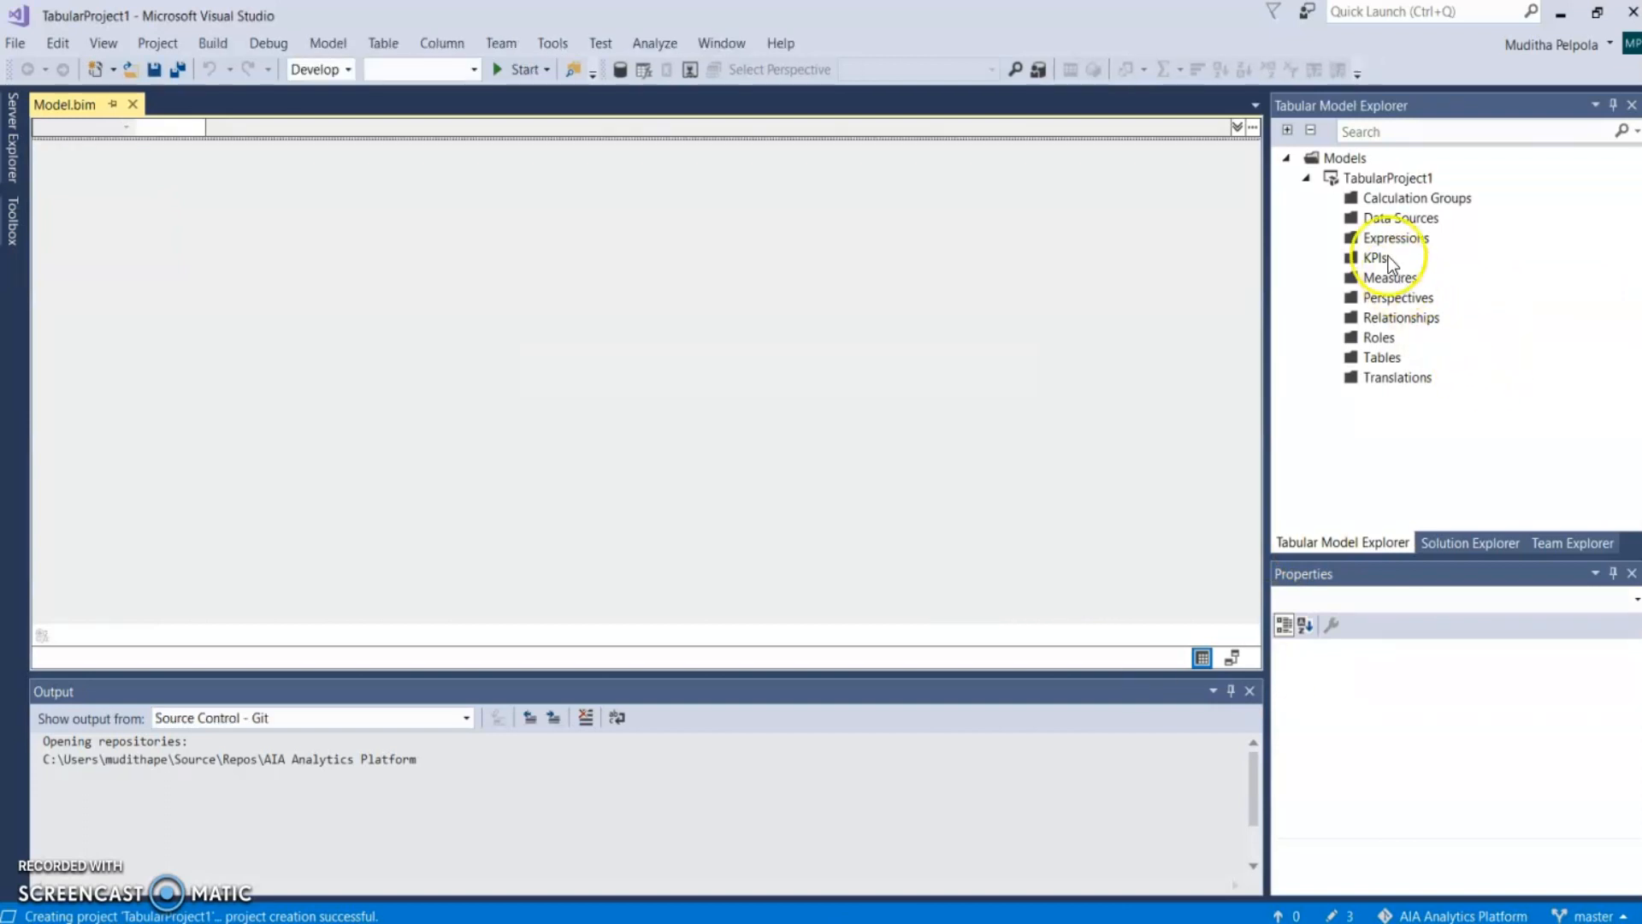
# Start a new data source in TabularProject1 using the Azure Synapse Analytics (SQL DW) connector
pyautogui.rightClick(1386, 220)
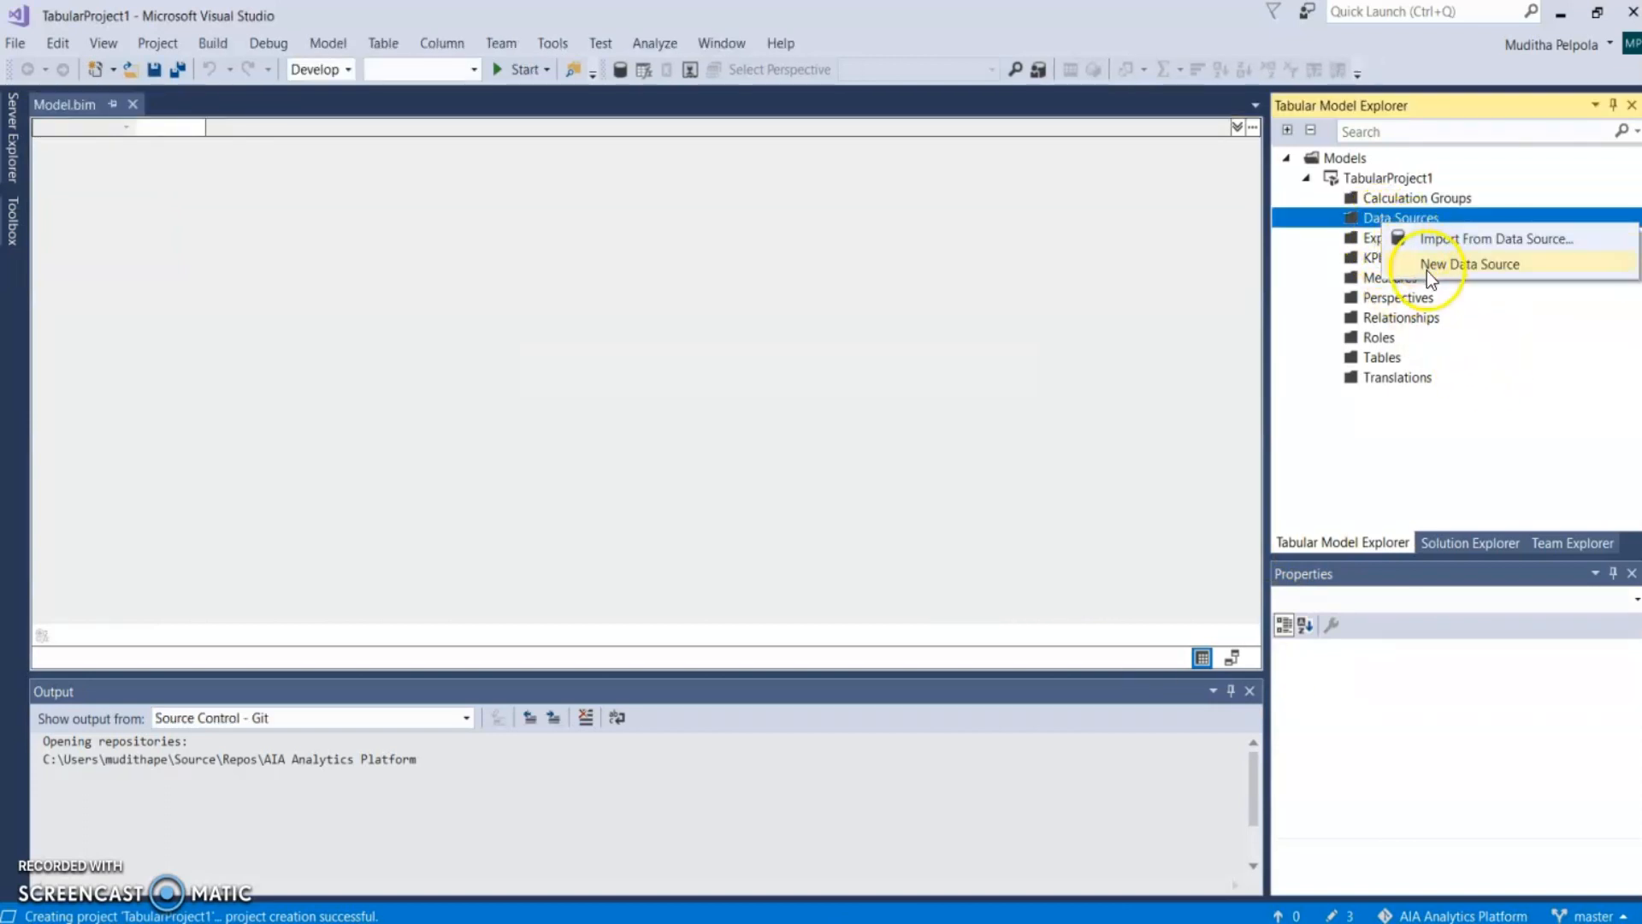
pyautogui.click(1429, 267)
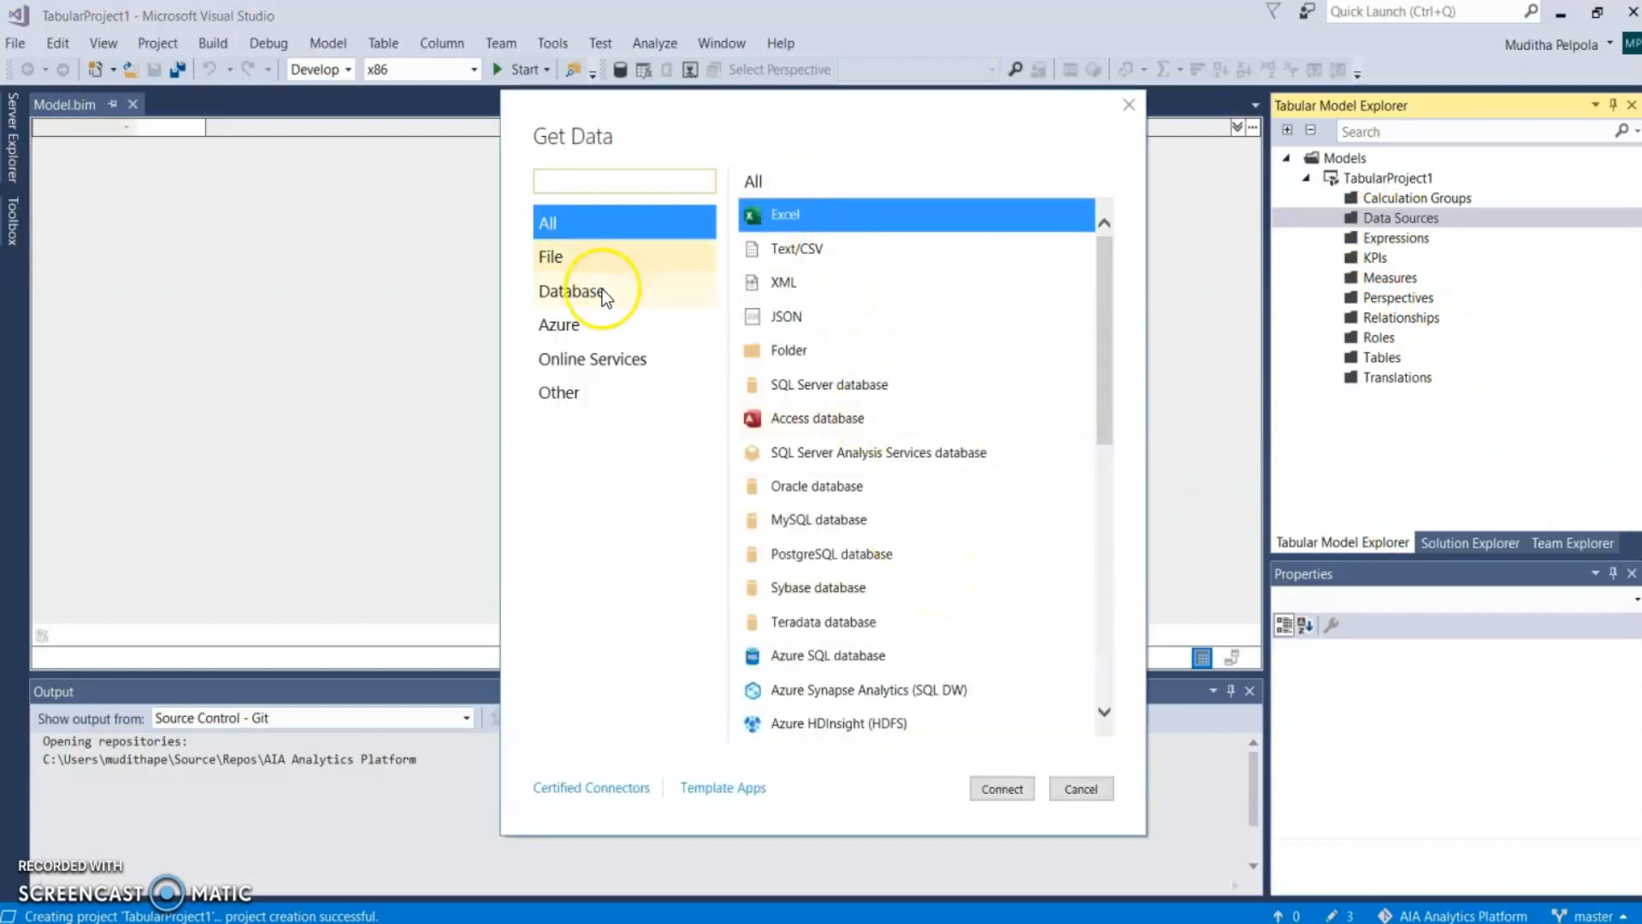
pyautogui.click(597, 321)
pyautogui.click(843, 257)
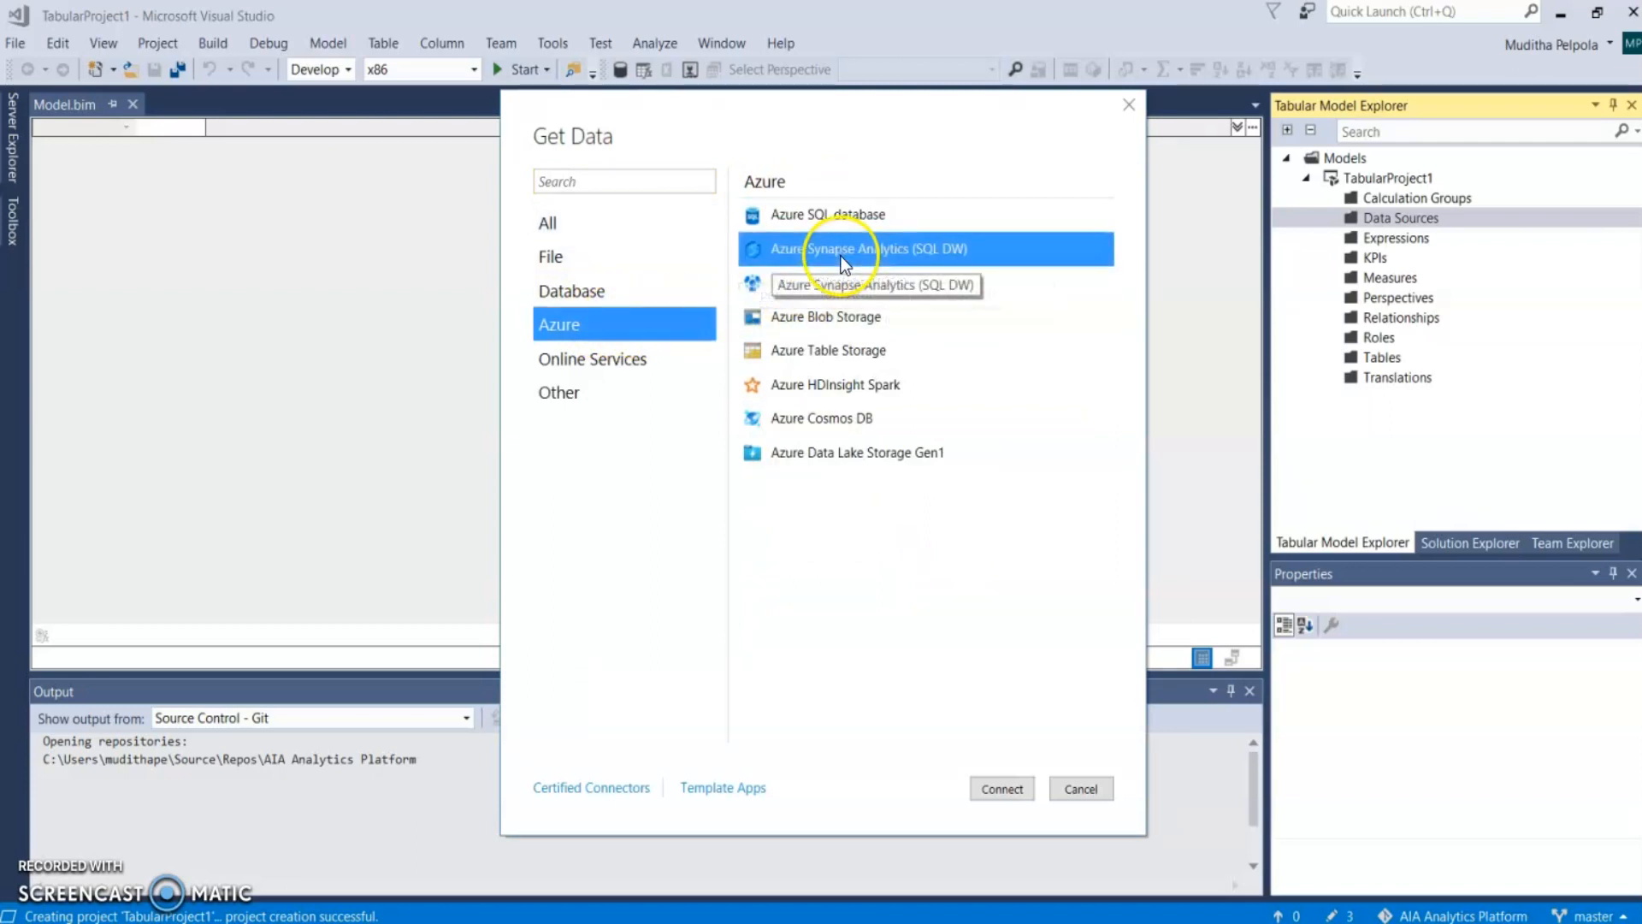
pyautogui.click(1024, 796)
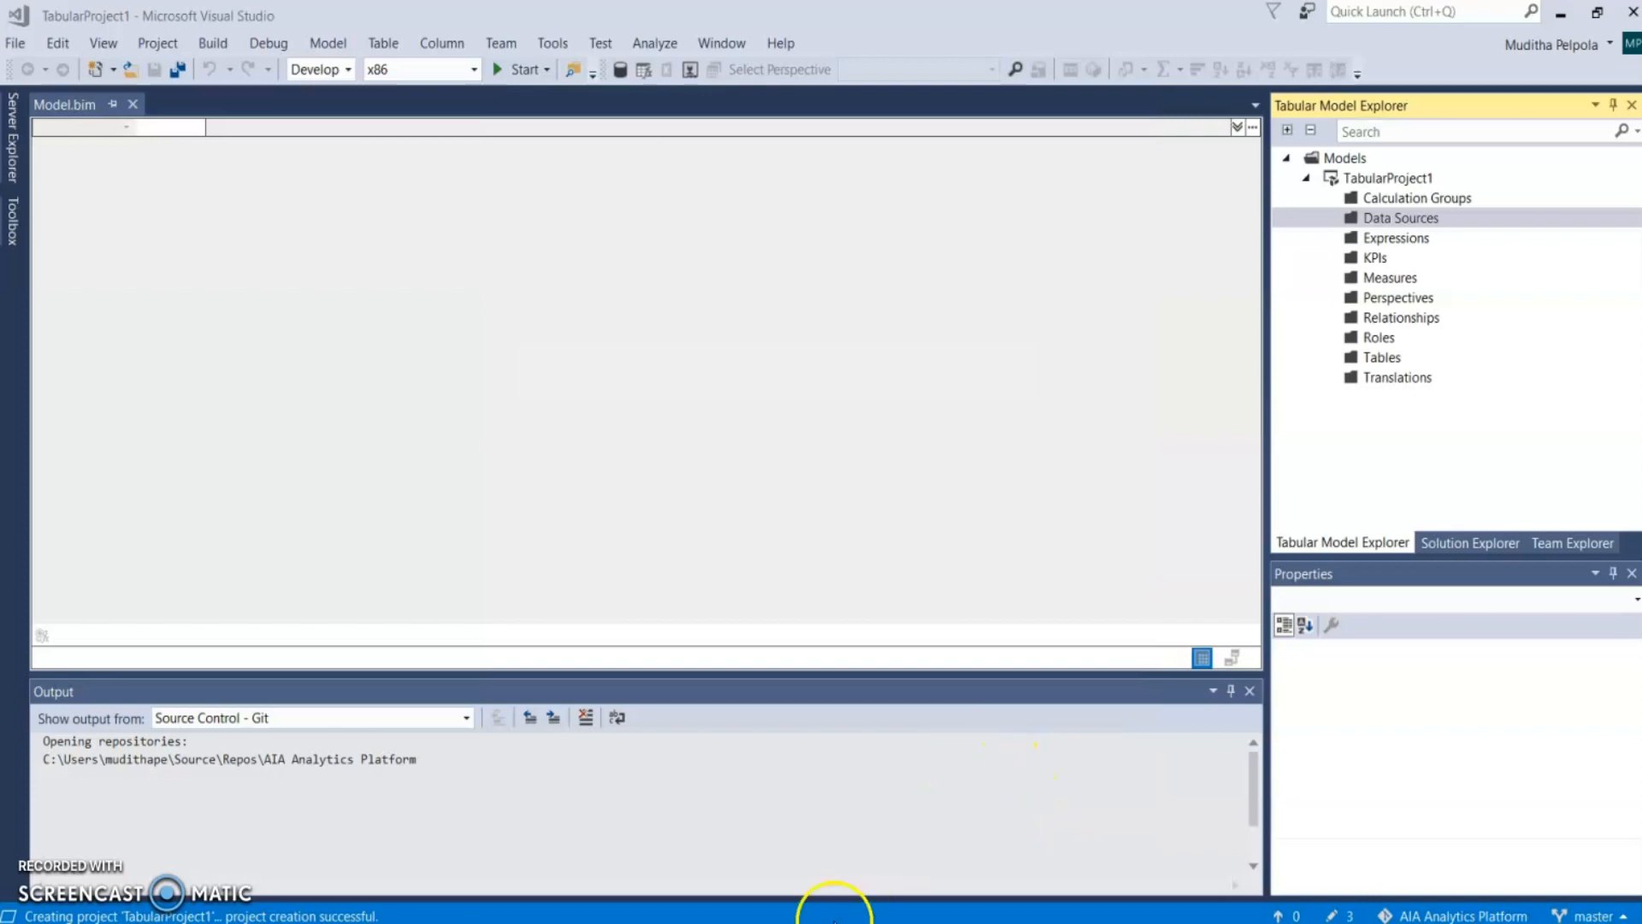
# Copy the serverless SQL endpoint from the mpp-m3 workspace in the Azure portal and enter it as the data source's server in Visual Studio
pyautogui.click(839, 923)
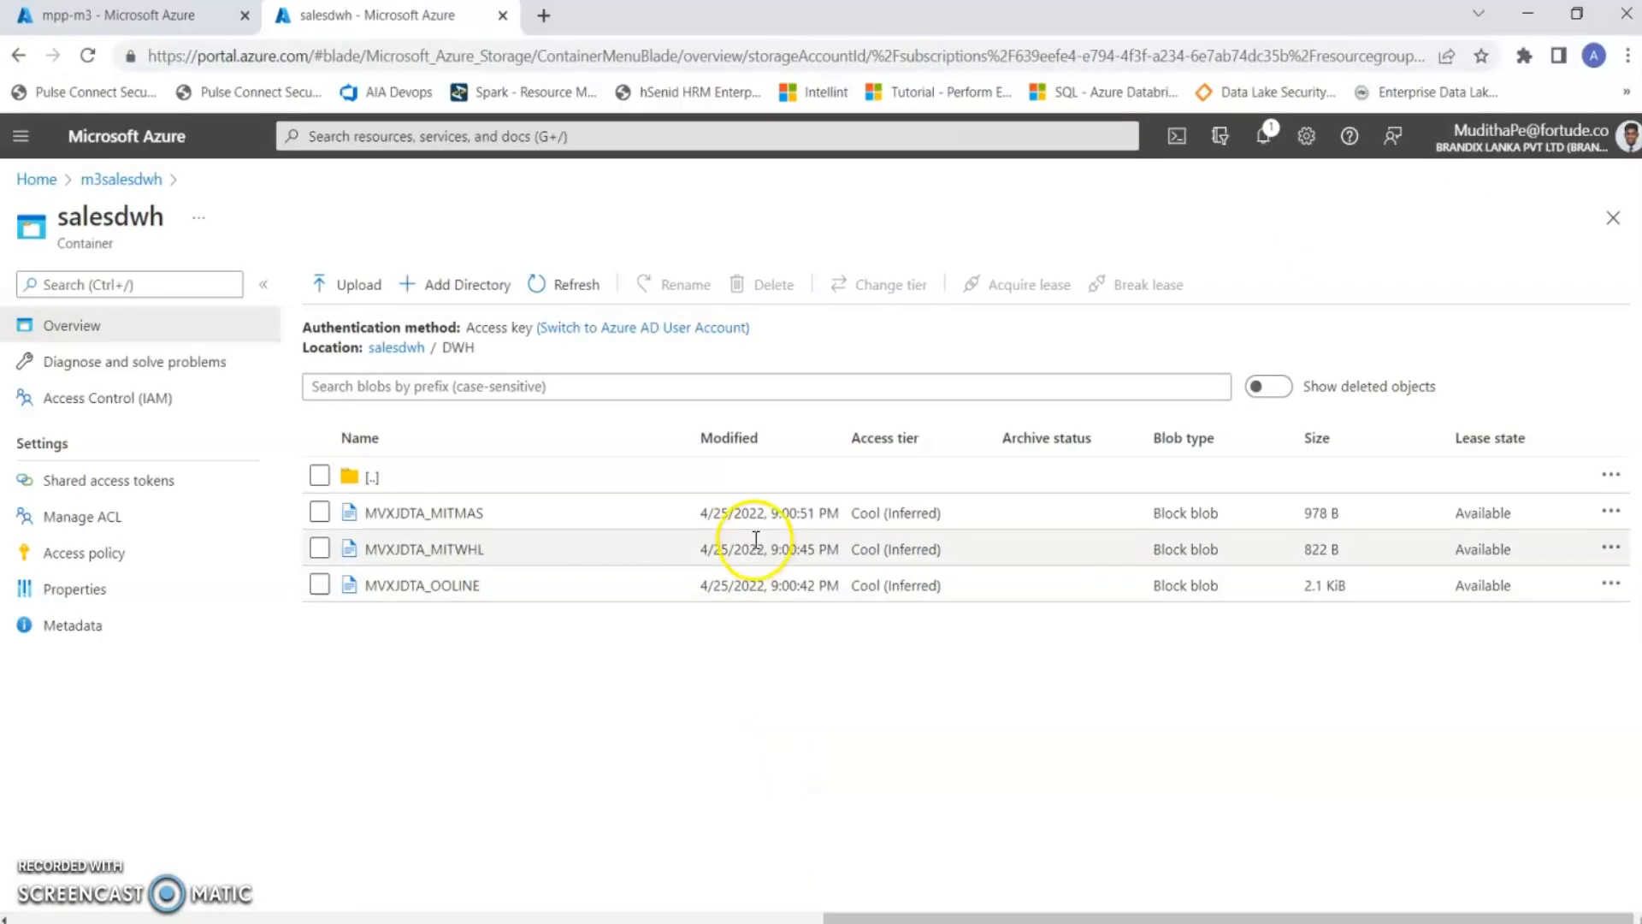
pyautogui.click(162, 26)
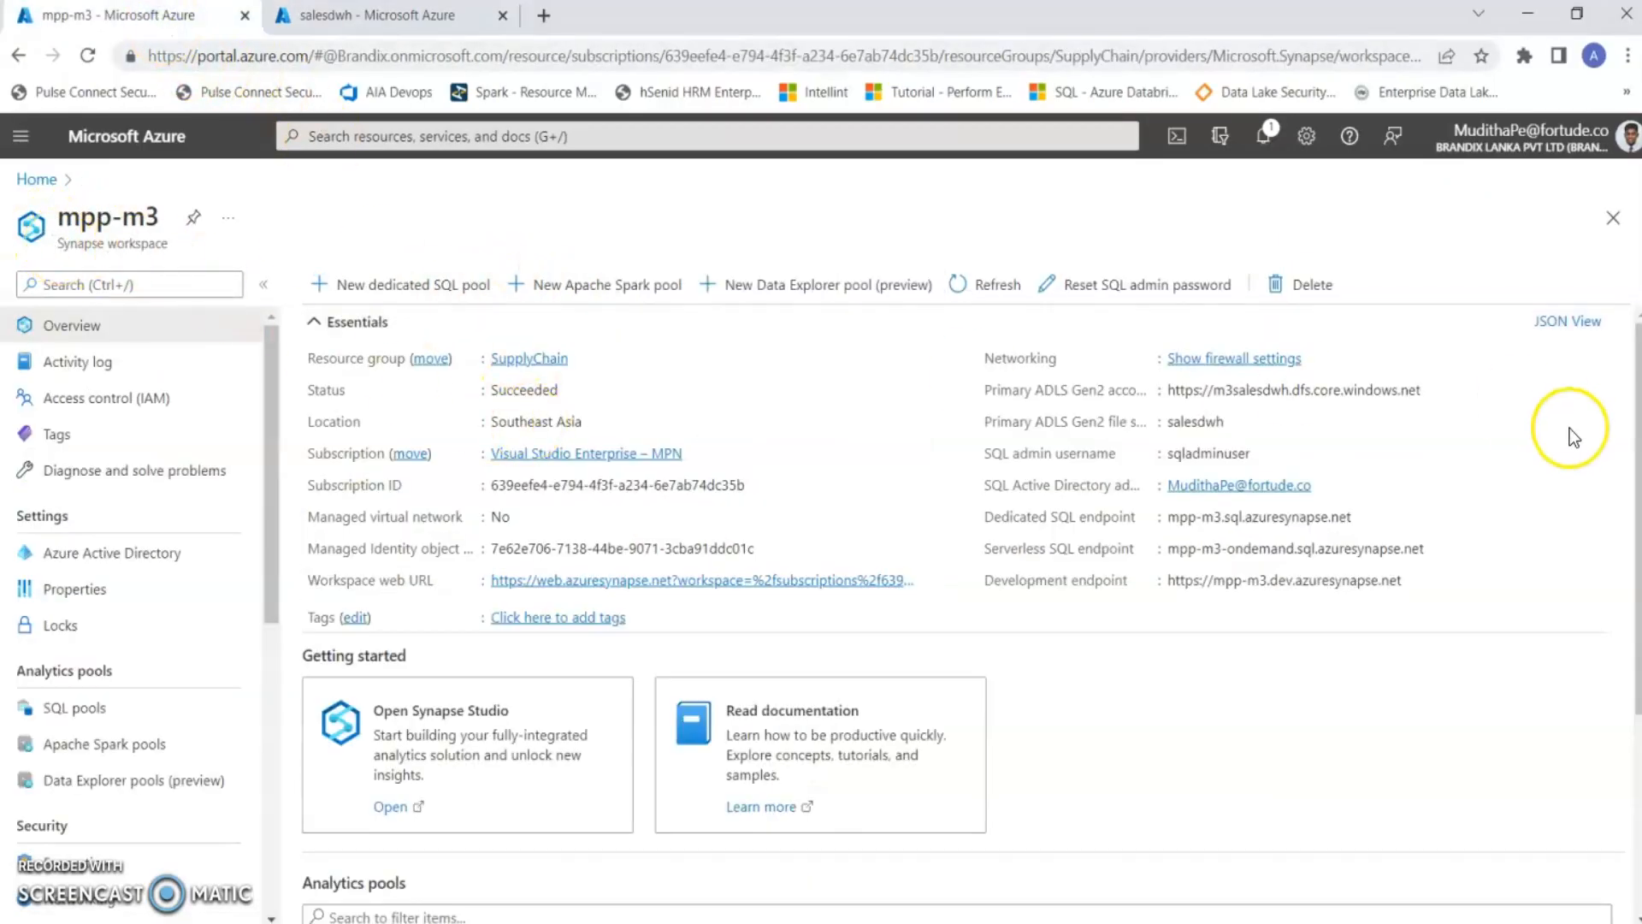
pyautogui.click(1439, 553)
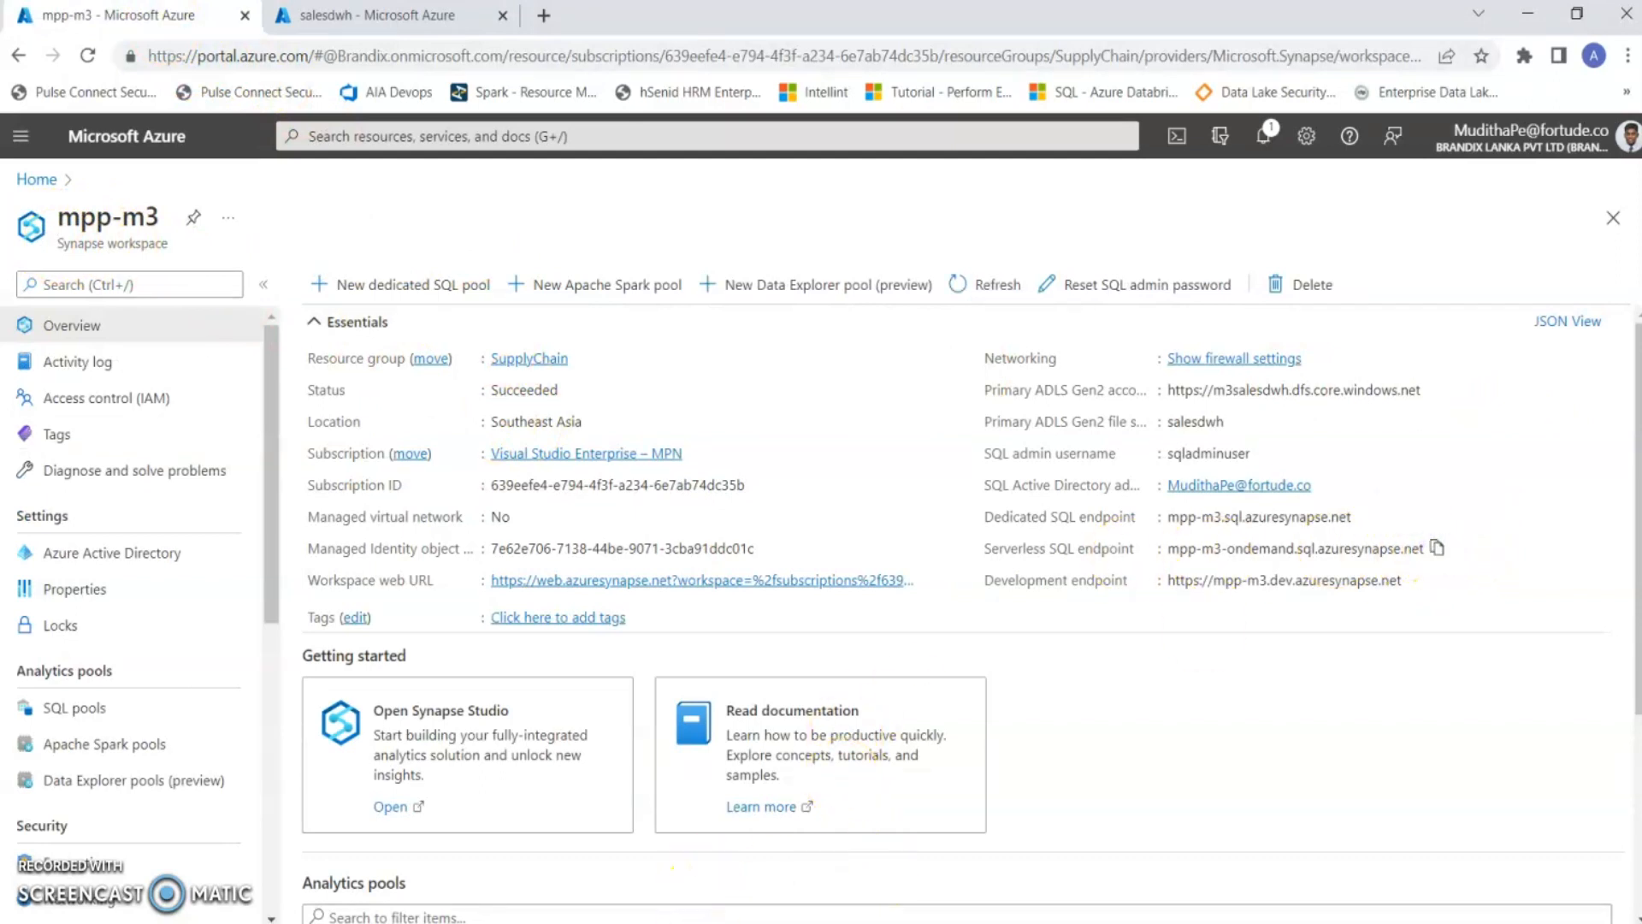
pyautogui.hotkey('alt', 'Tab')
pyautogui.rightClick(614, 426)
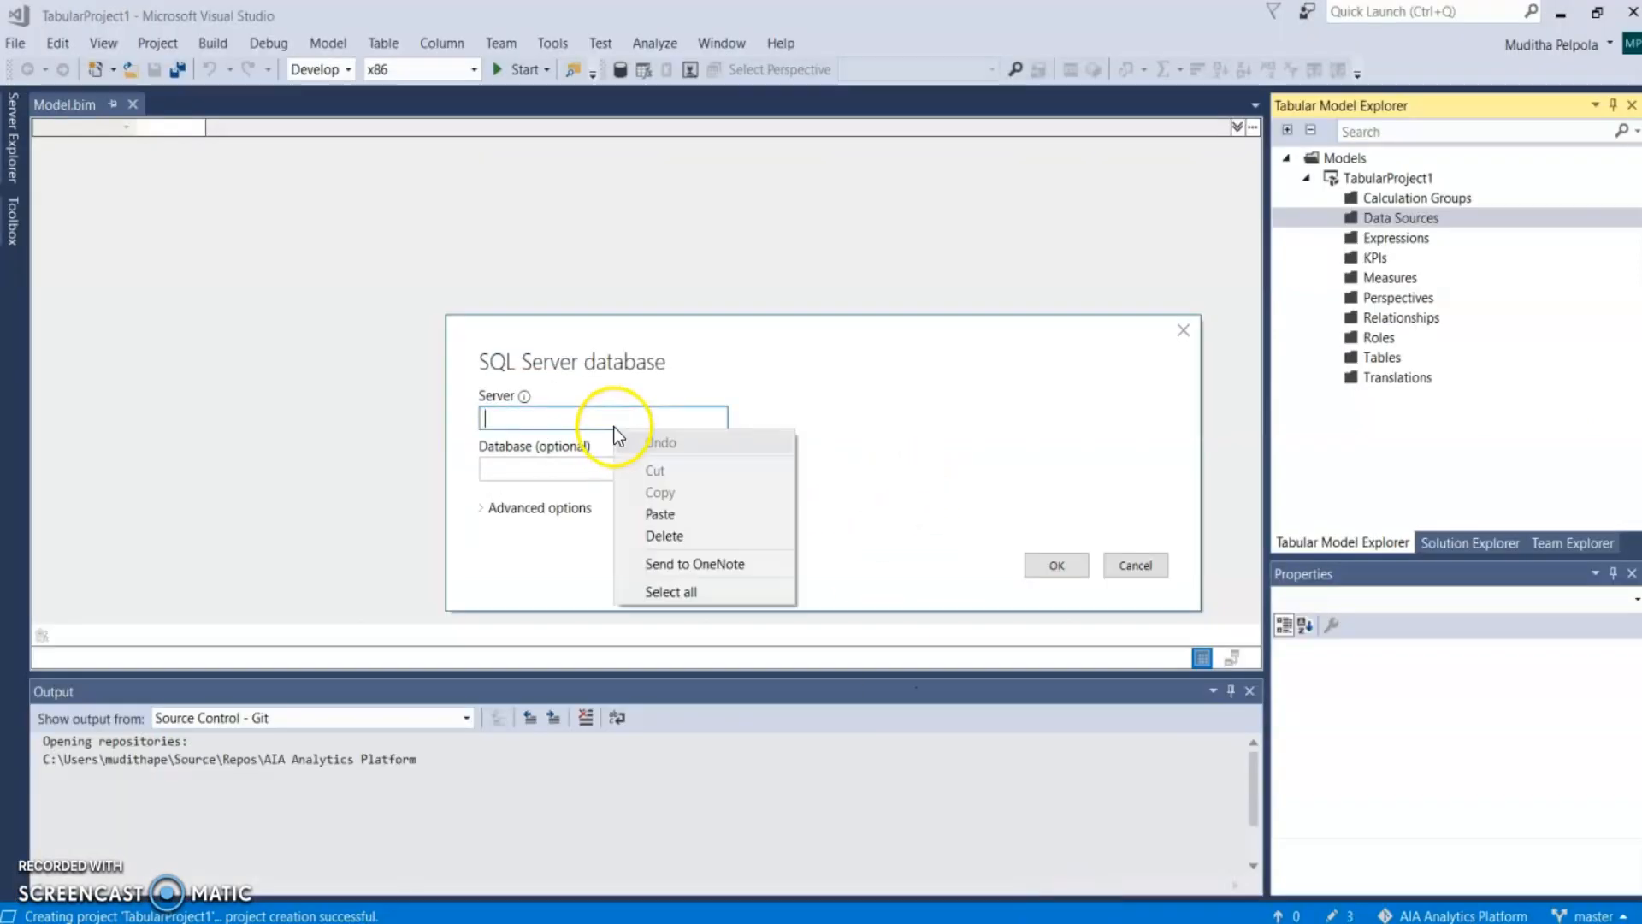
pyautogui.click(664, 514)
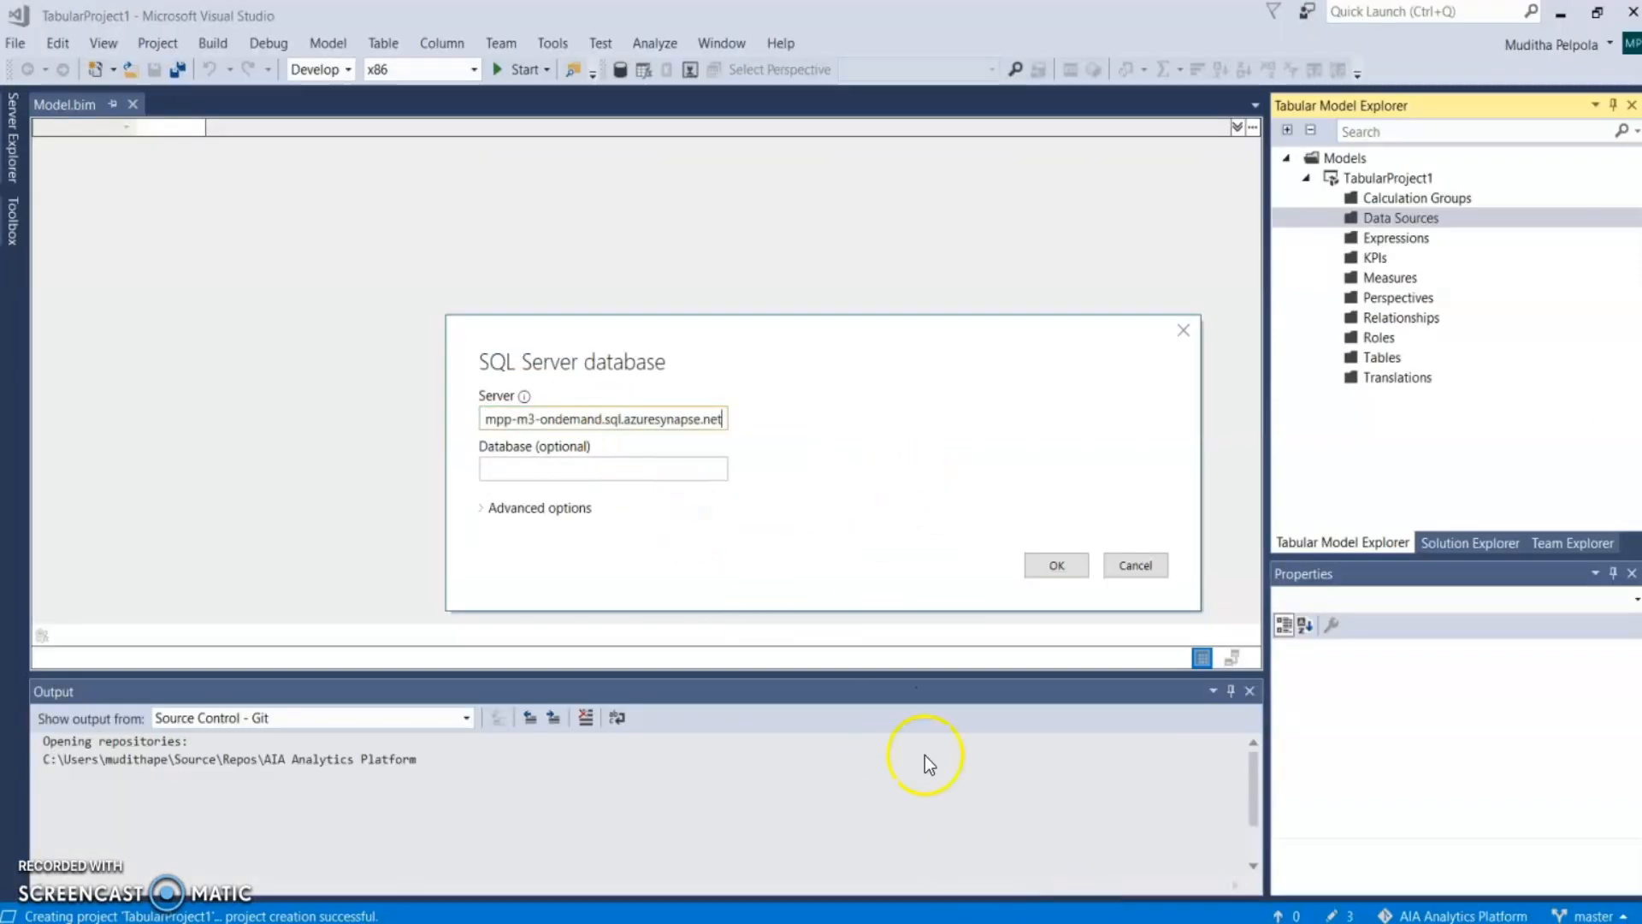
pyautogui.click(1055, 568)
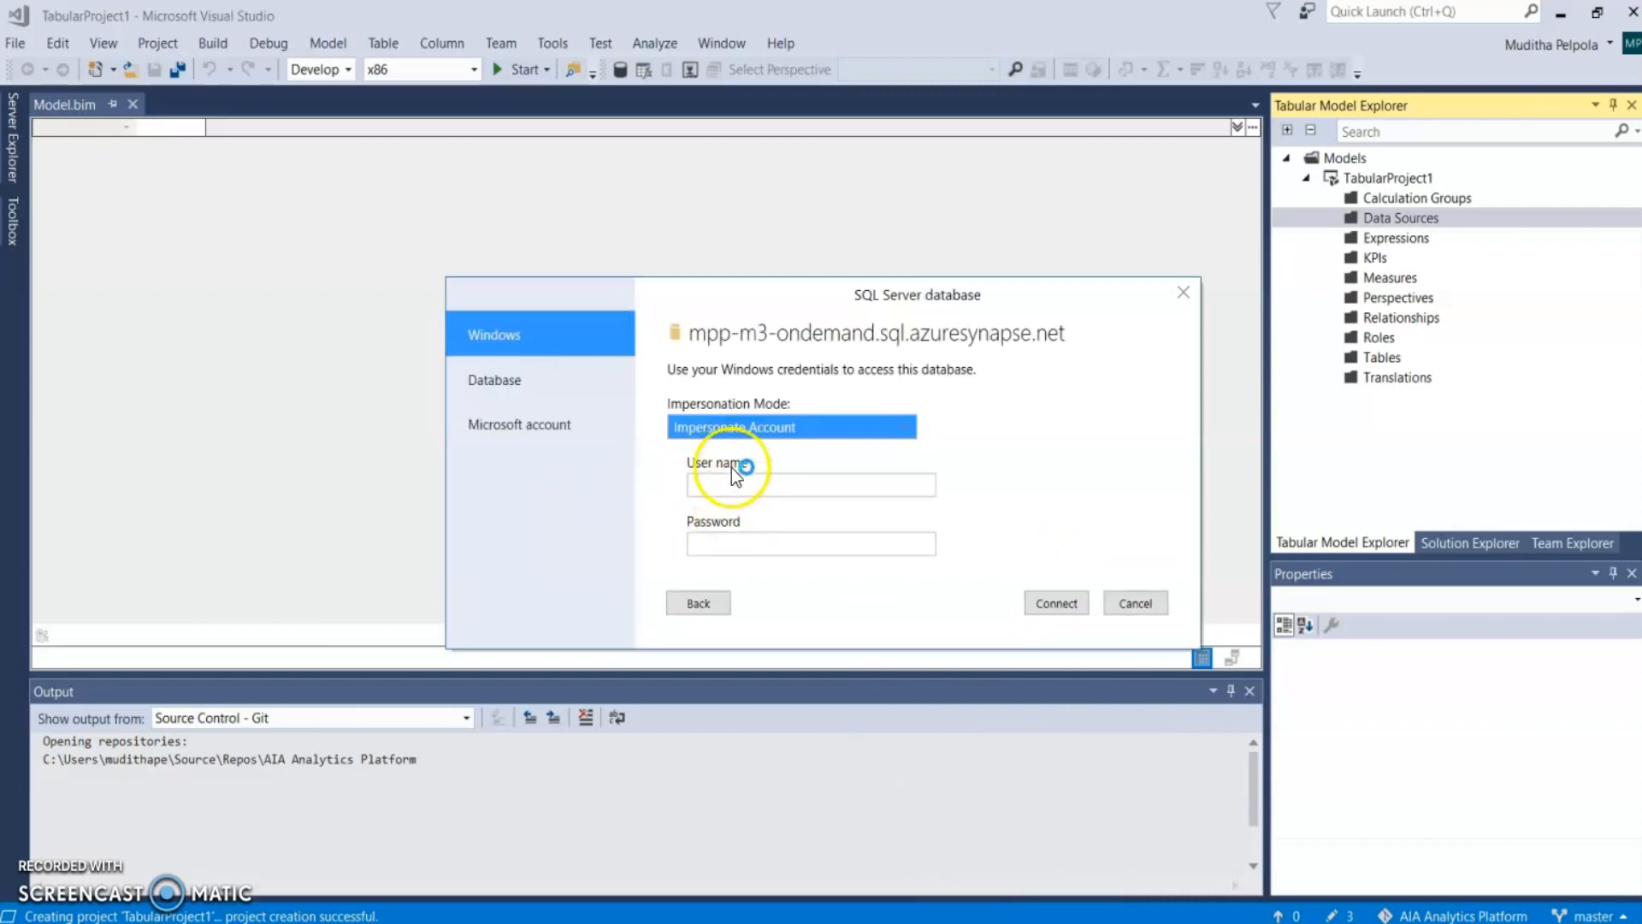
# Use Database authentication for the connection and paste the SQL admin user name copied from the Synapse login notes in Notepad
pyautogui.click(742, 427)
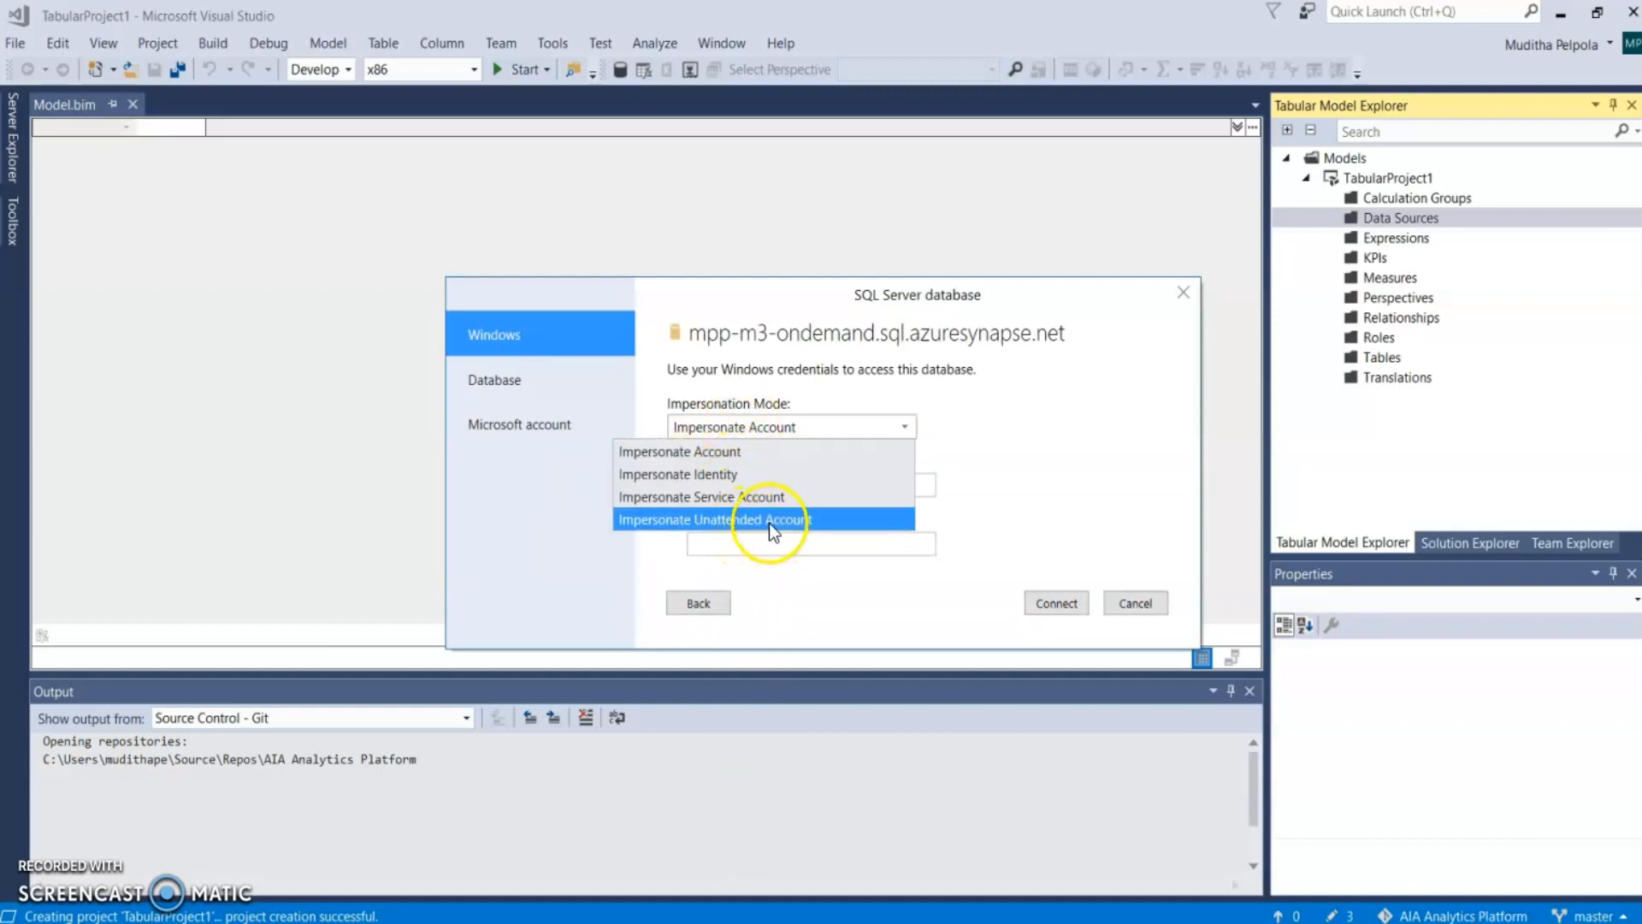
pyautogui.click(780, 464)
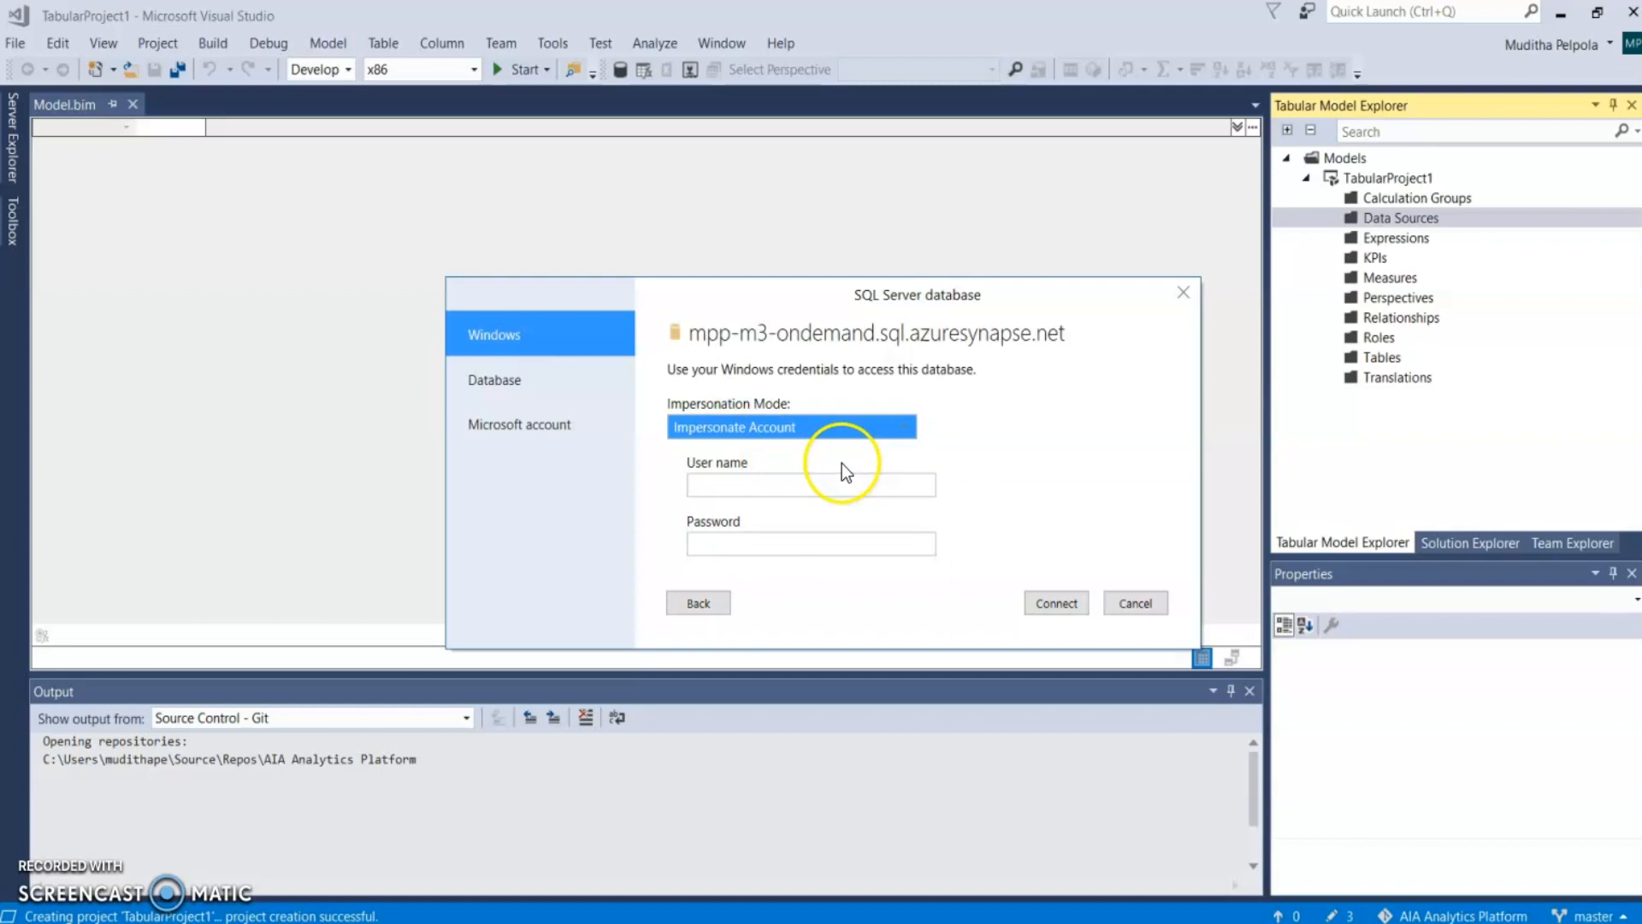
pyautogui.click(496, 377)
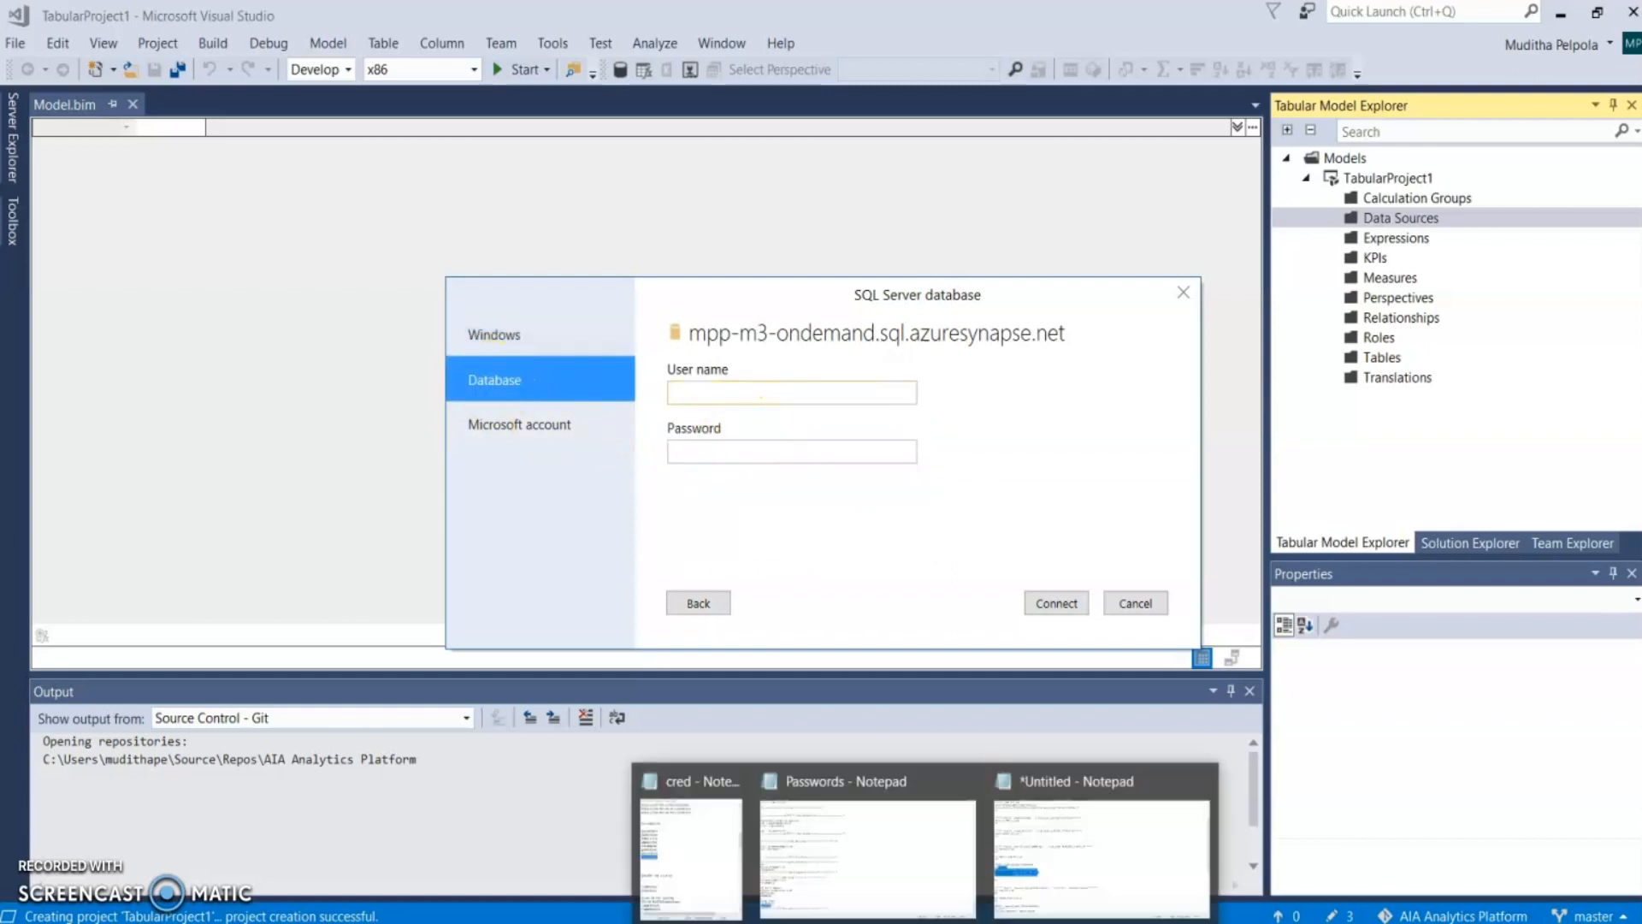
pyautogui.click(1048, 864)
pyautogui.scroll(-4, 360, 718)
pyautogui.scroll(13, 311, 718)
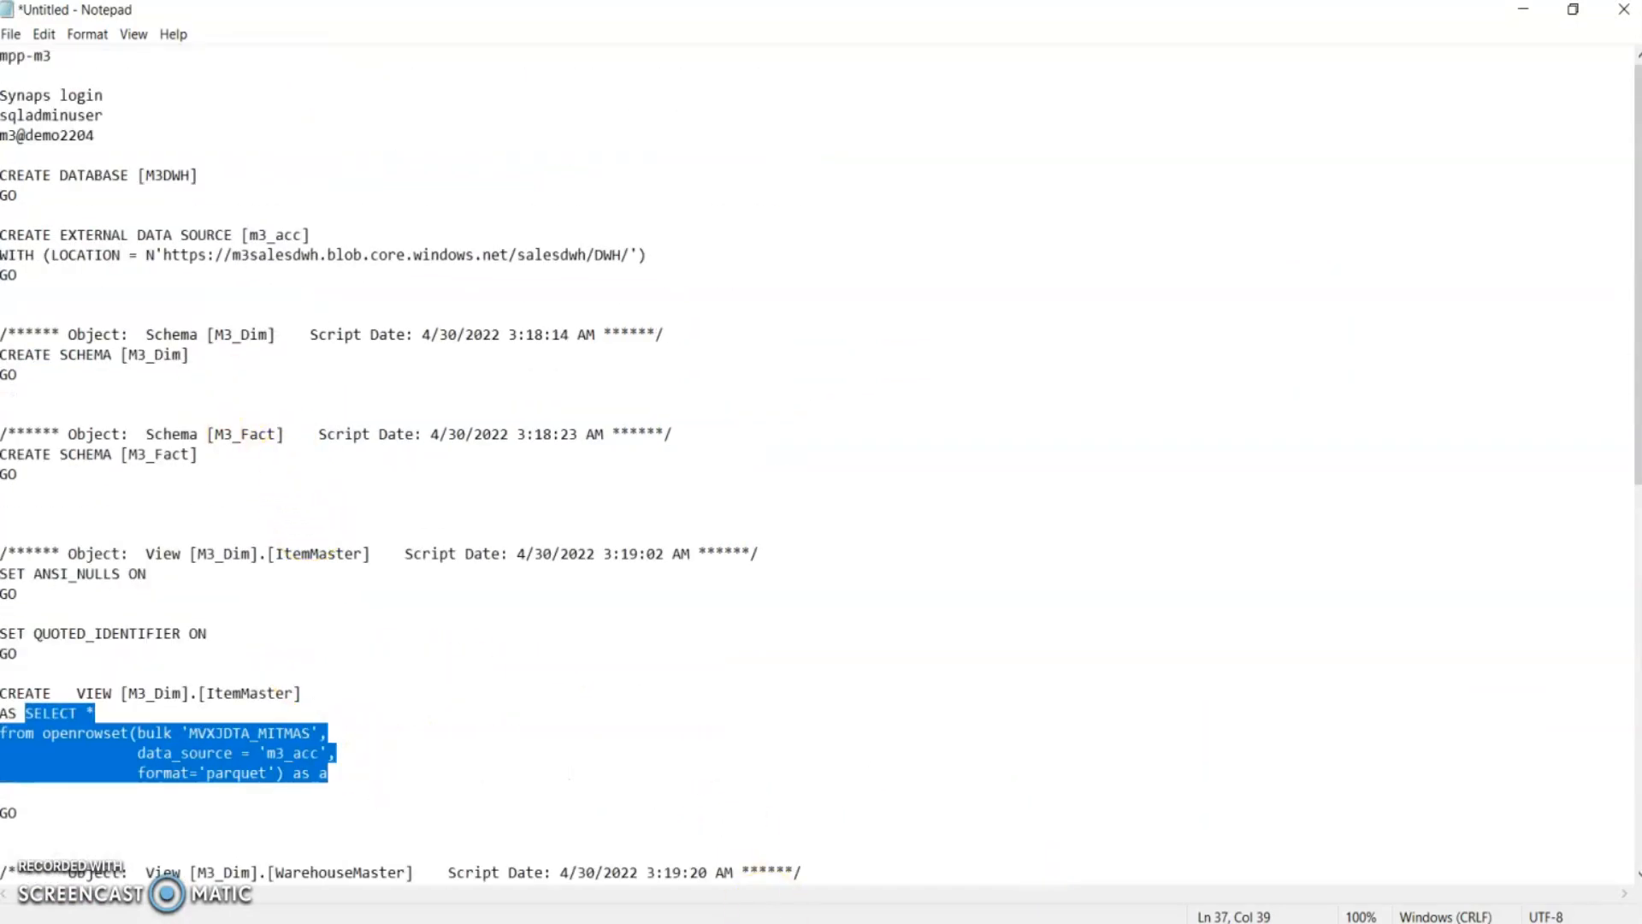
pyautogui.click(925, 923)
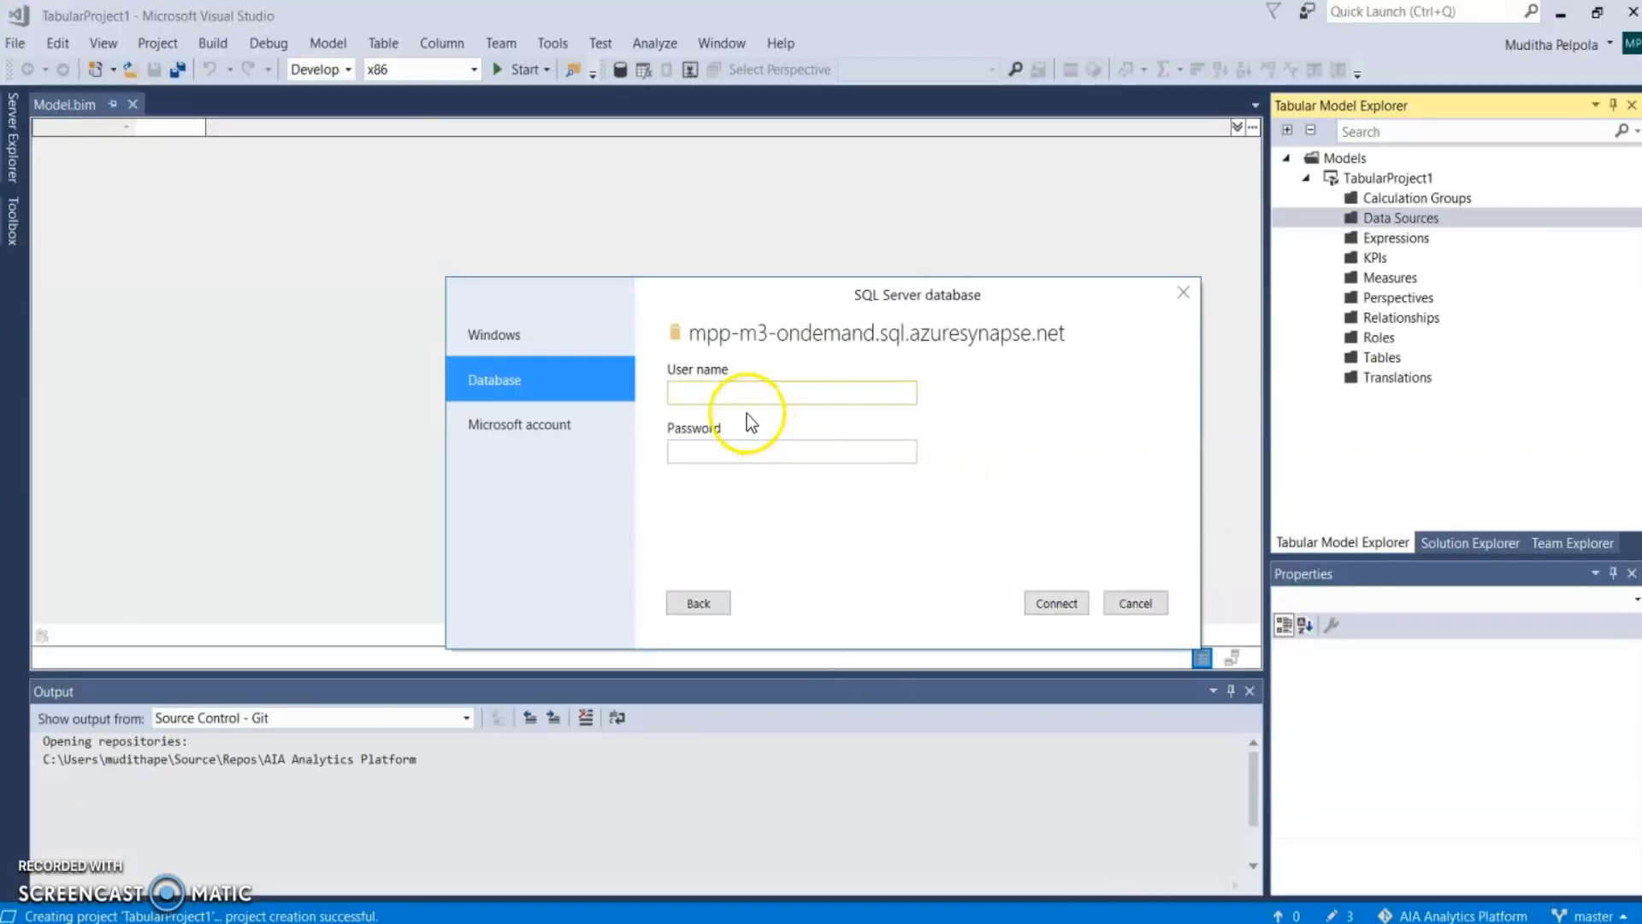
pyautogui.click(752, 392)
pyautogui.hotkey('ctrl', 'v')
# Copy the Synapse login password from the Notepad notes into the connection's password field and connect to the server
pyautogui.click(733, 447)
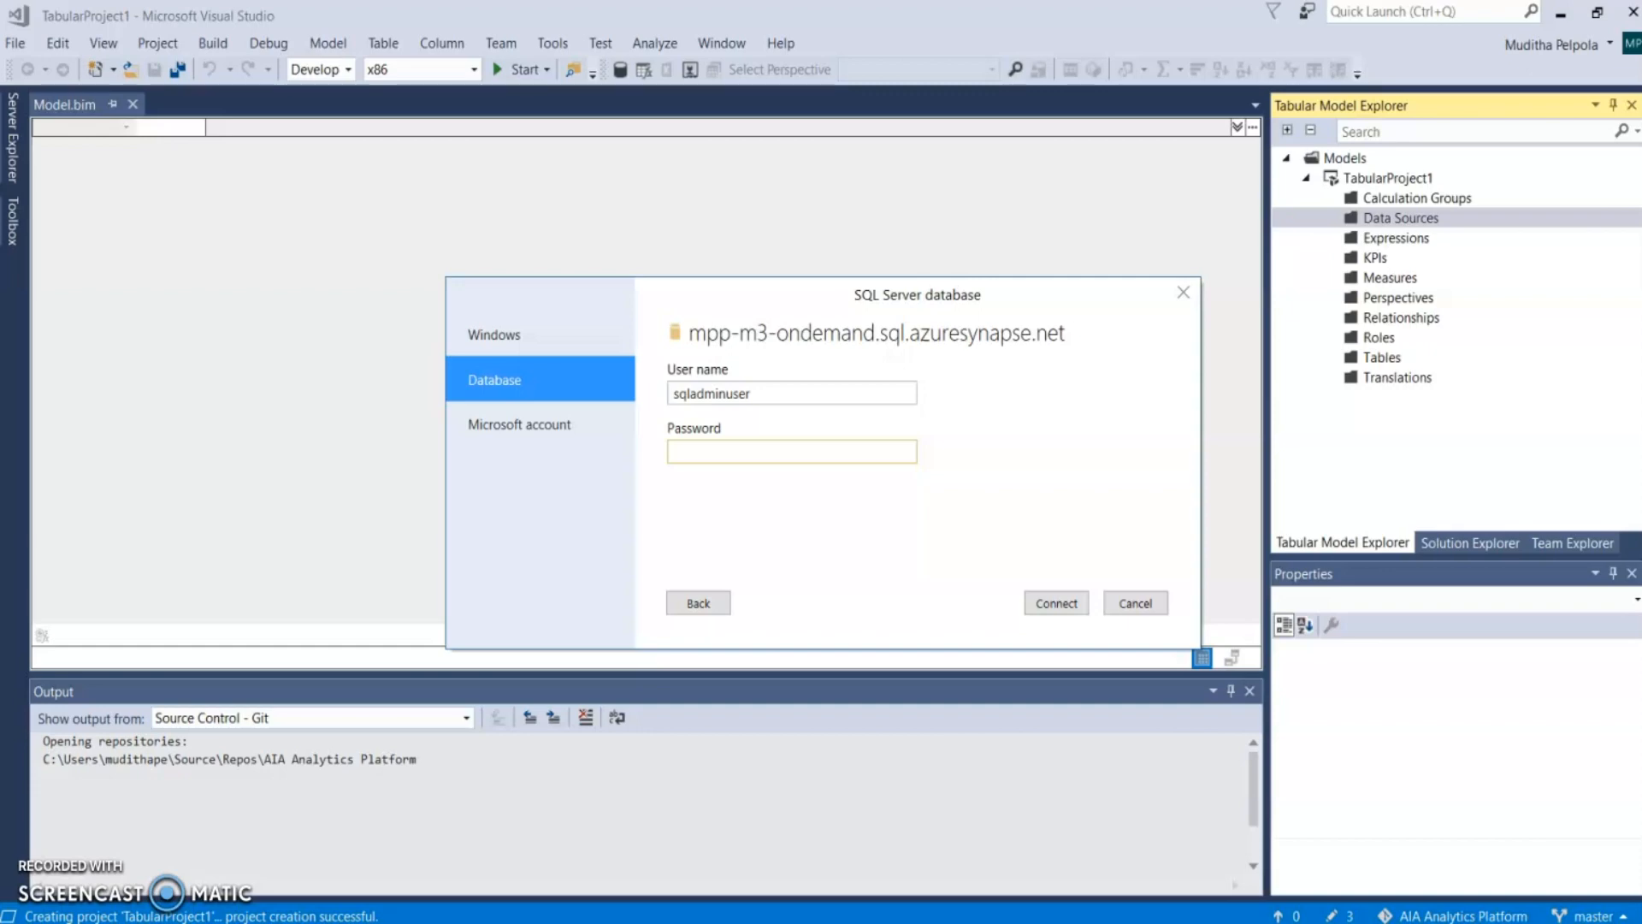
pyautogui.moveTo(926, 922)
pyautogui.click(964, 874)
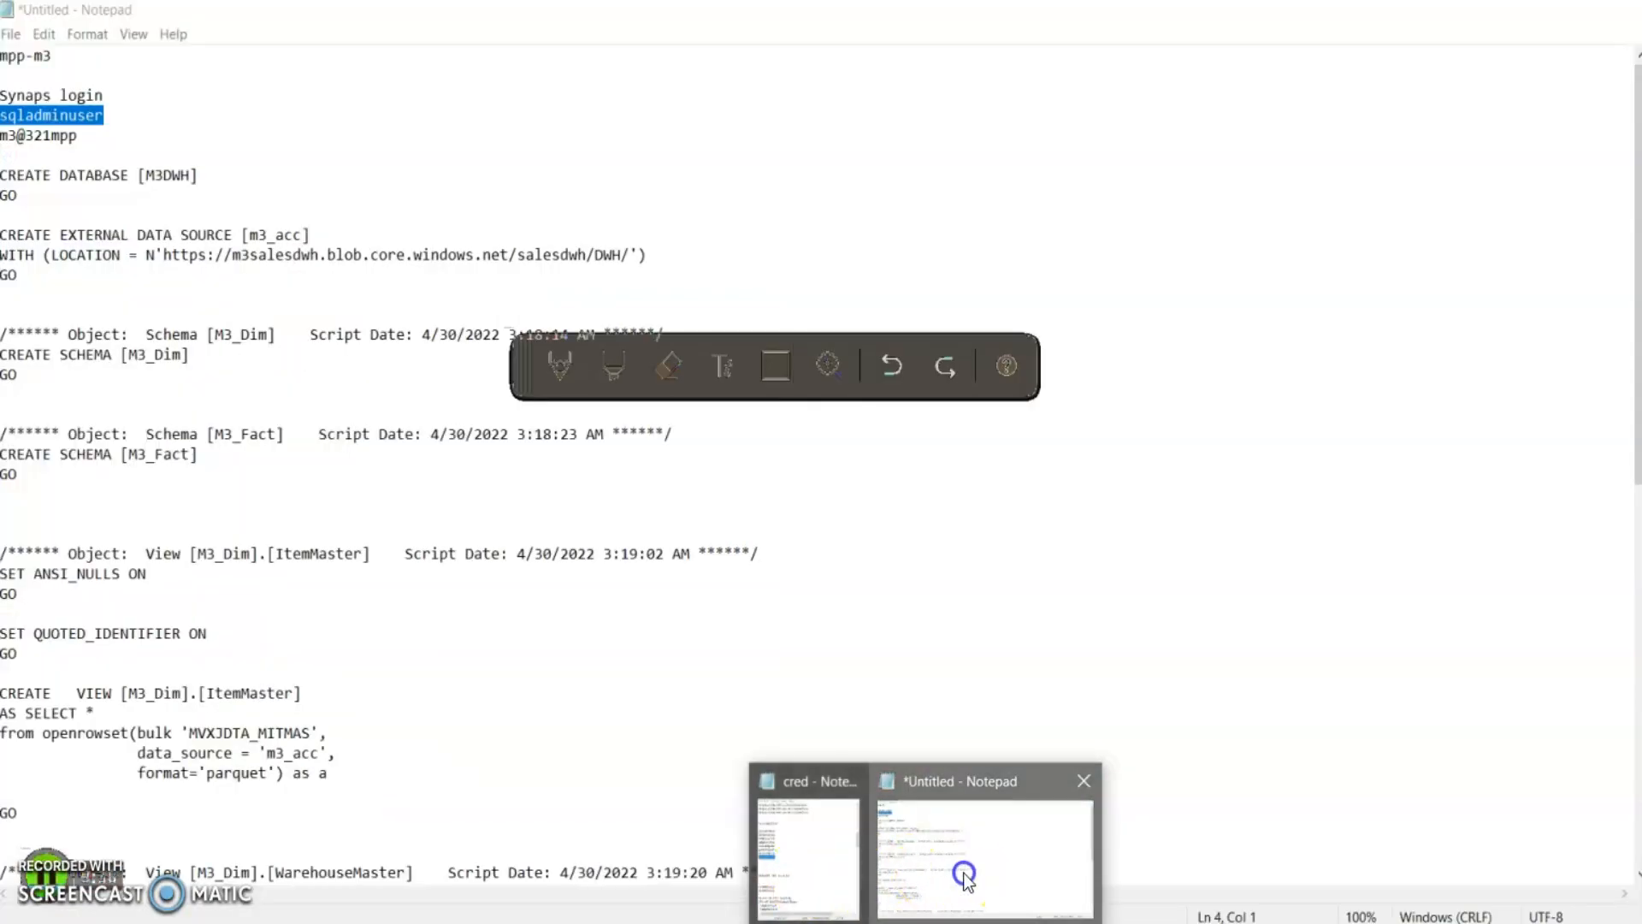
pyautogui.moveTo(79, 135); pyautogui.dragTo(1, 135)
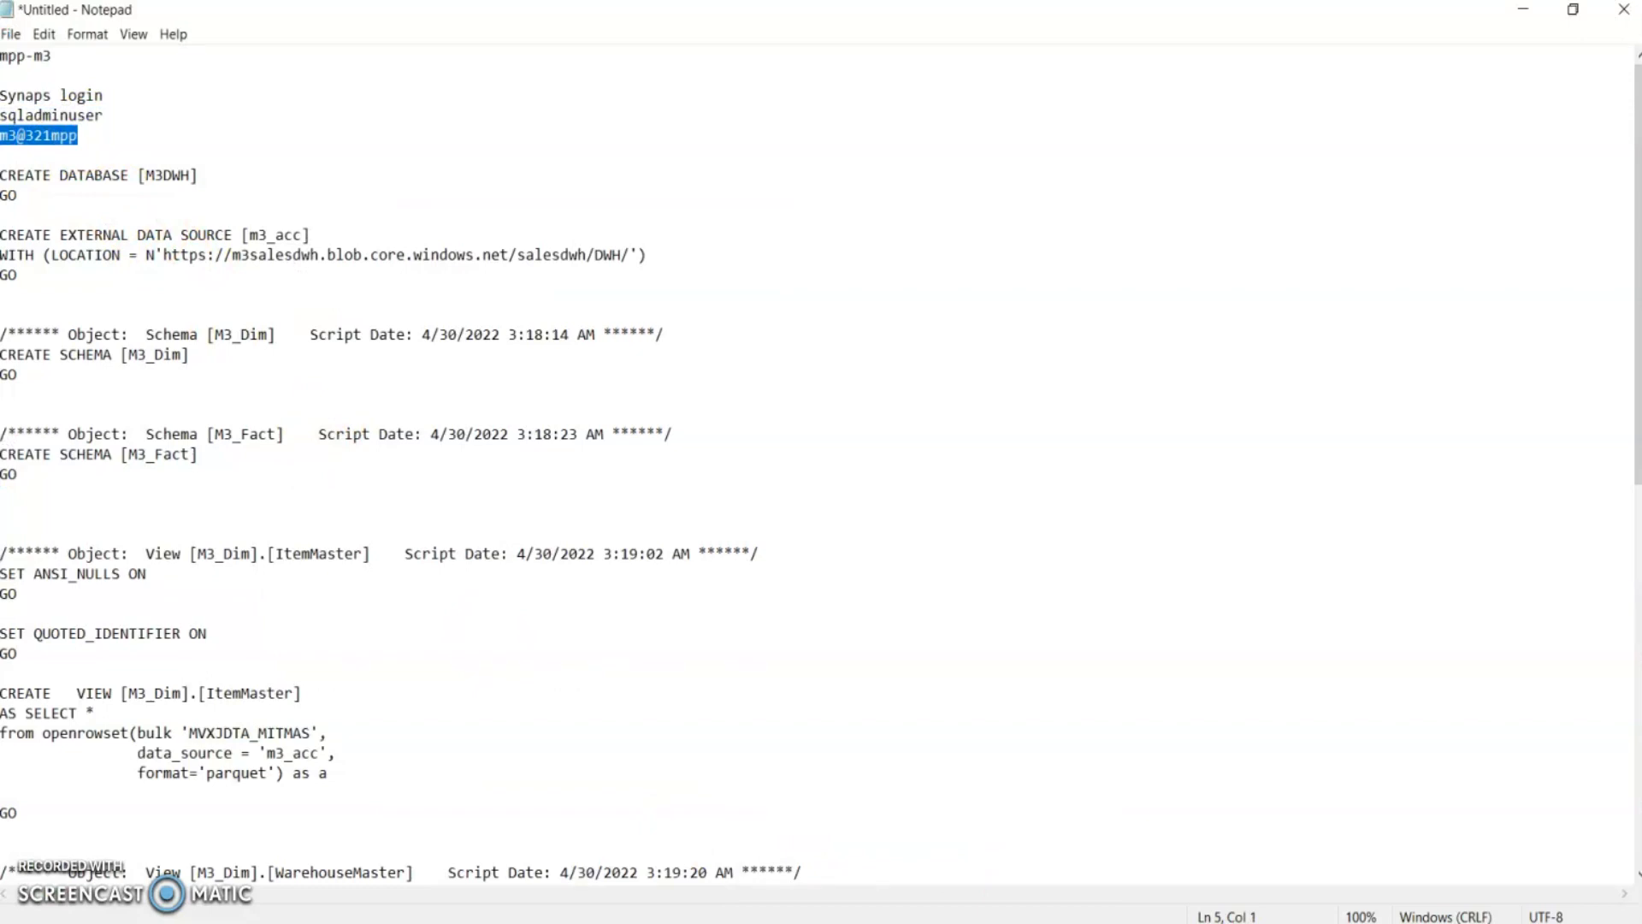
pyautogui.click(890, 922)
pyautogui.hotkey('ctrl', 'v')
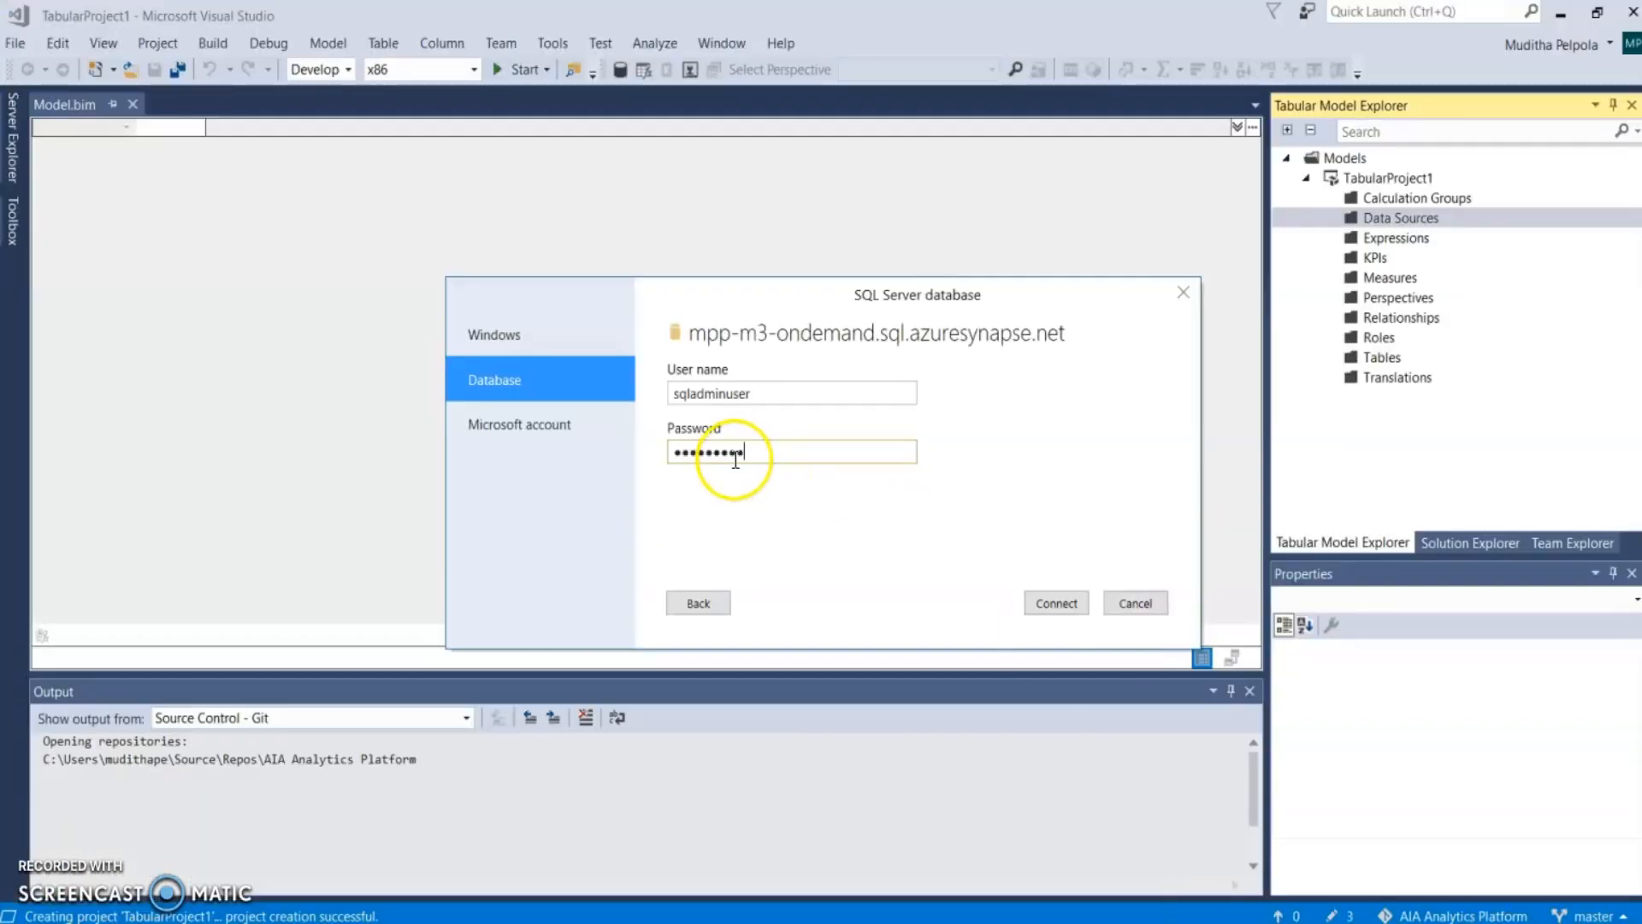
pyautogui.click(1058, 604)
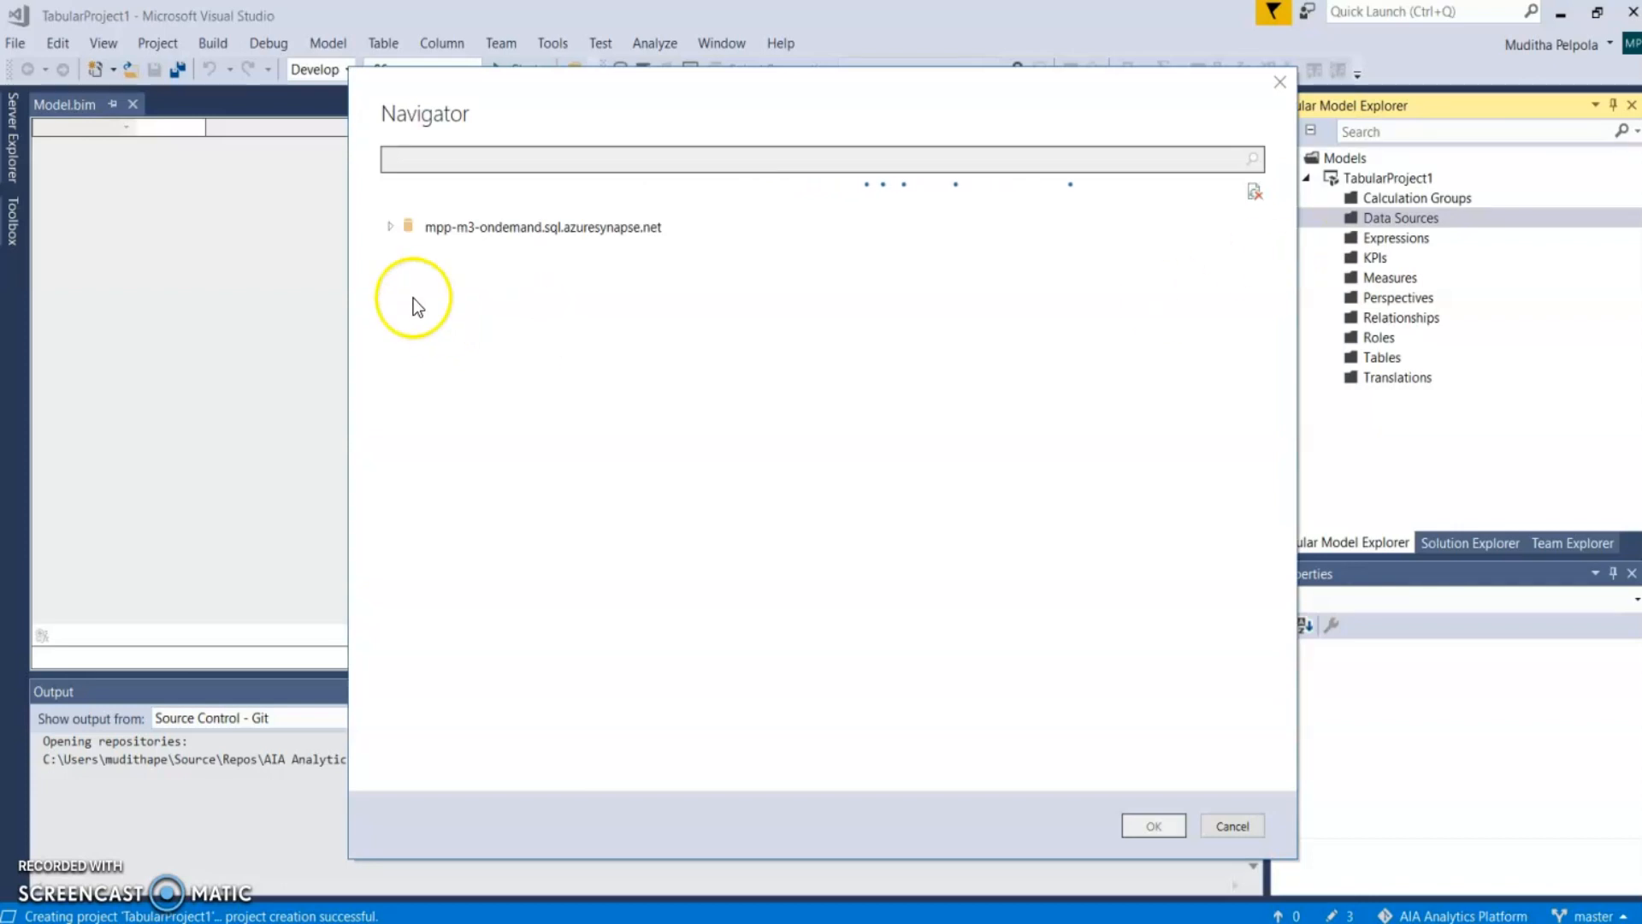
# Choose the M3DWH database on mpp-m3-ondemand.sql.azuresynapse.net as the model's data source
pyautogui.click(386, 229)
pyautogui.click(395, 257)
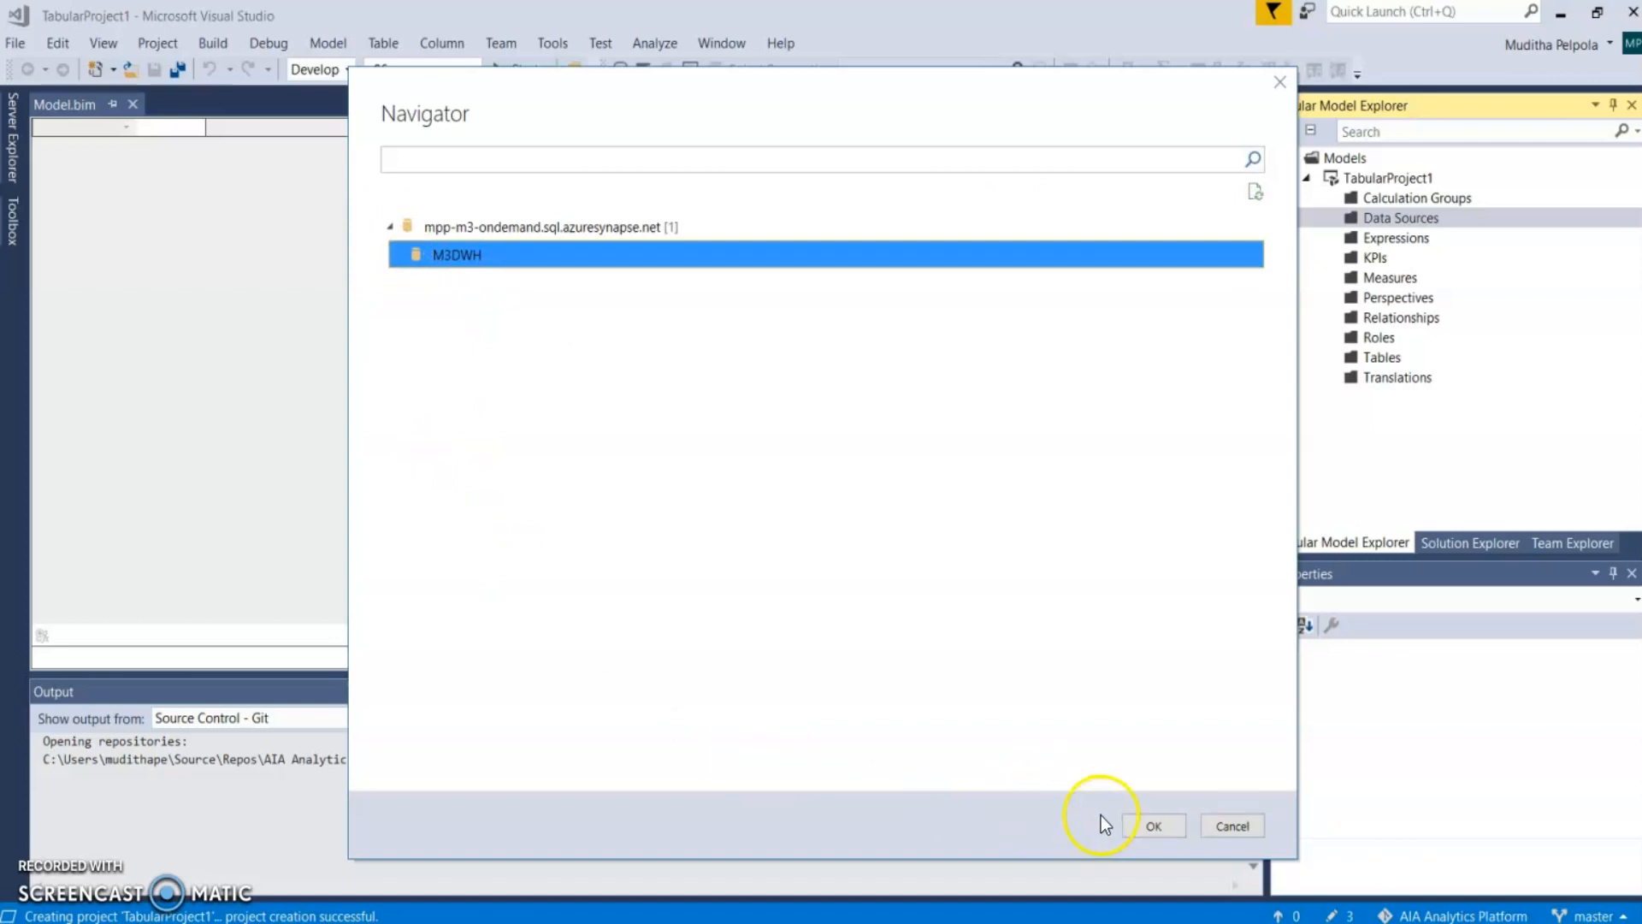
pyautogui.click(1154, 825)
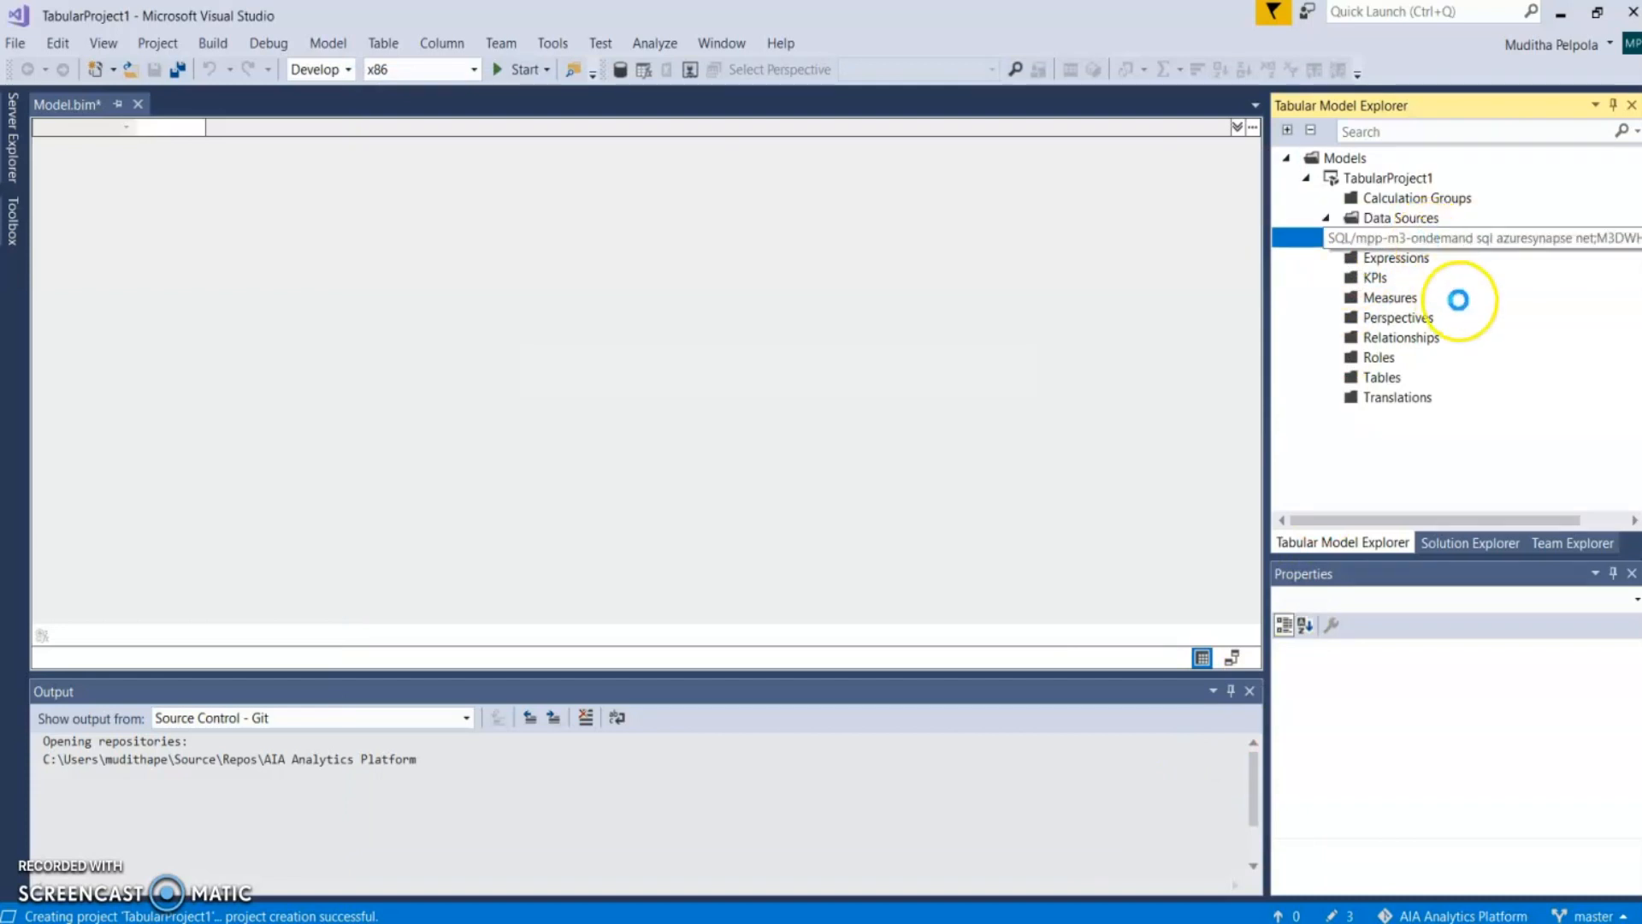
# Start importing new tables from the M3DWH data source into the tabular model
pyautogui.click(1456, 237)
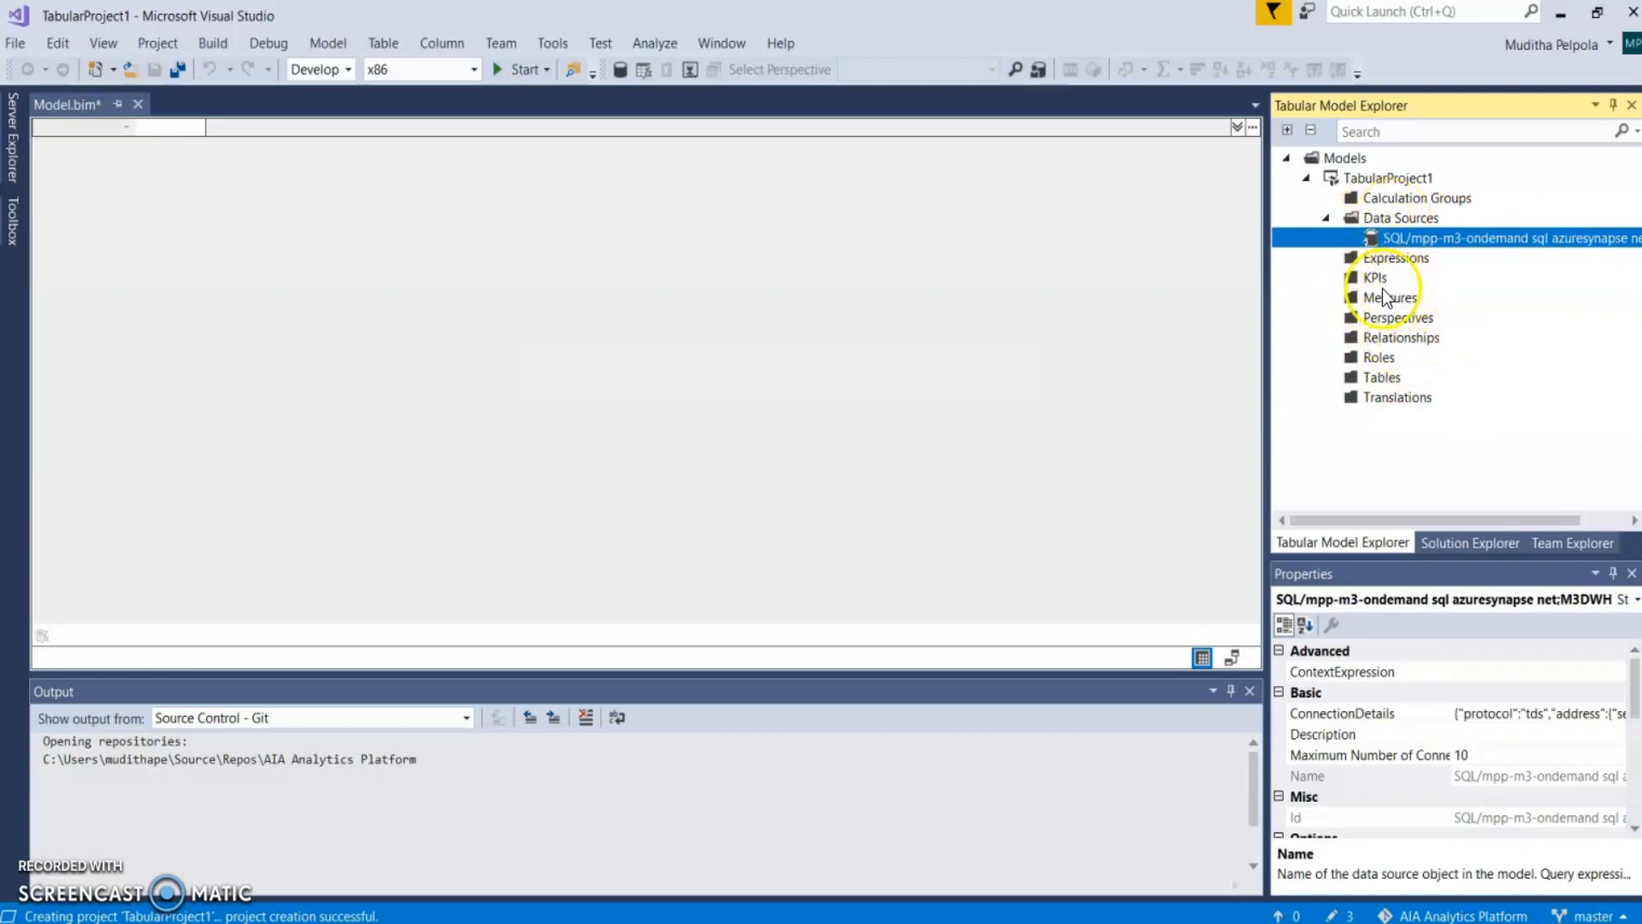
pyautogui.click(1379, 378)
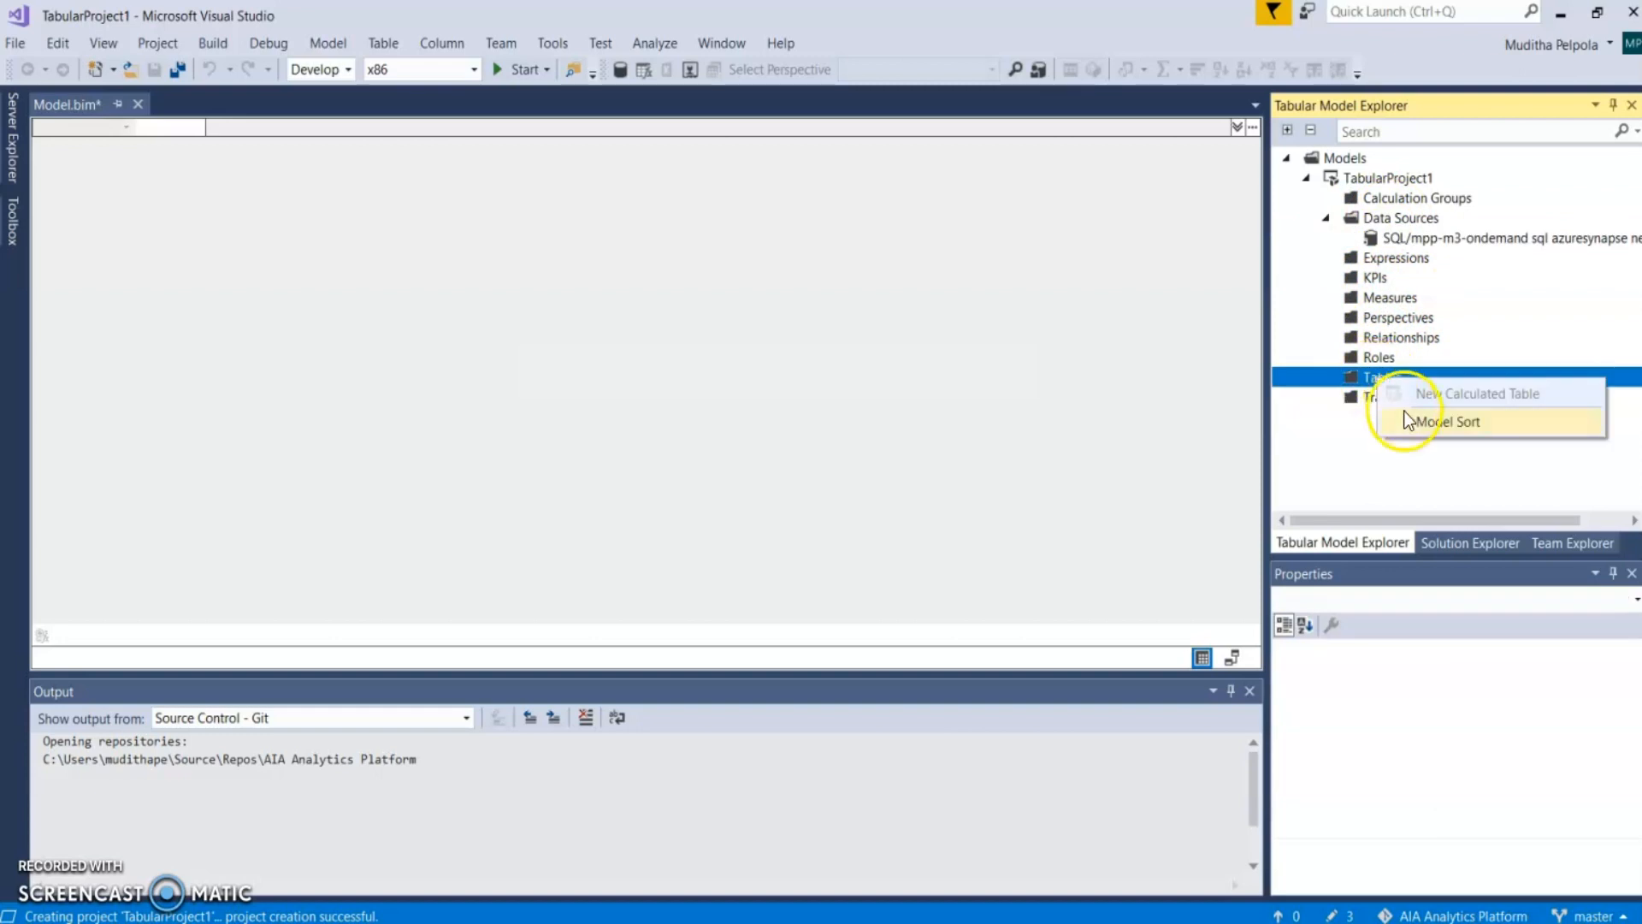
pyautogui.click(1478, 337)
pyautogui.click(1464, 244)
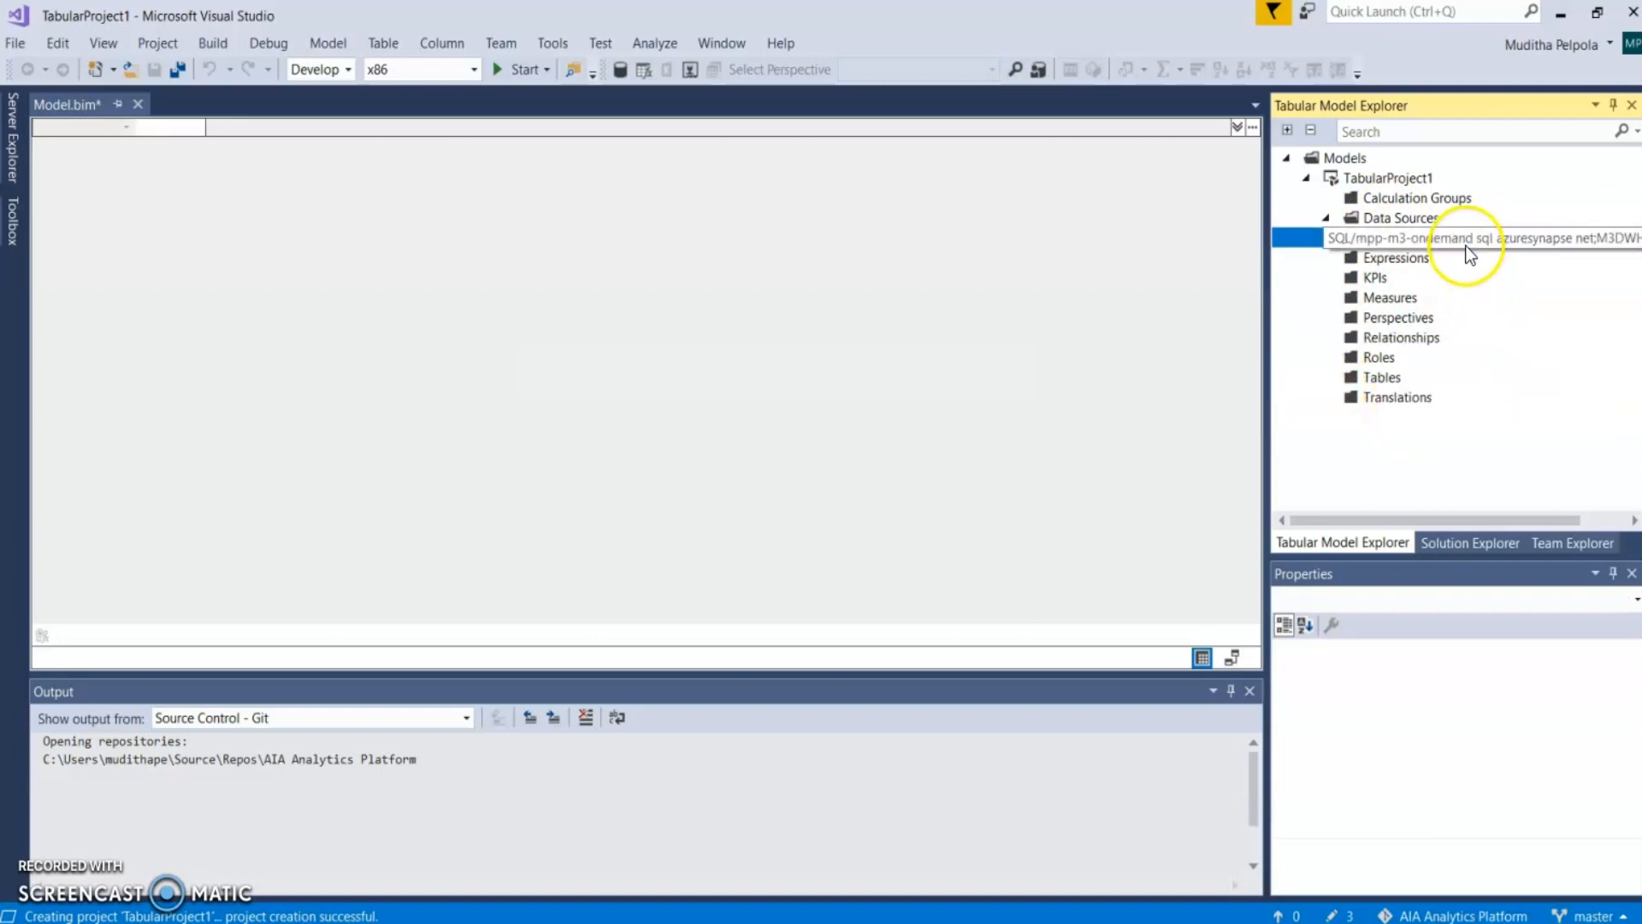
pyautogui.rightClick(1462, 245)
pyautogui.click(1402, 262)
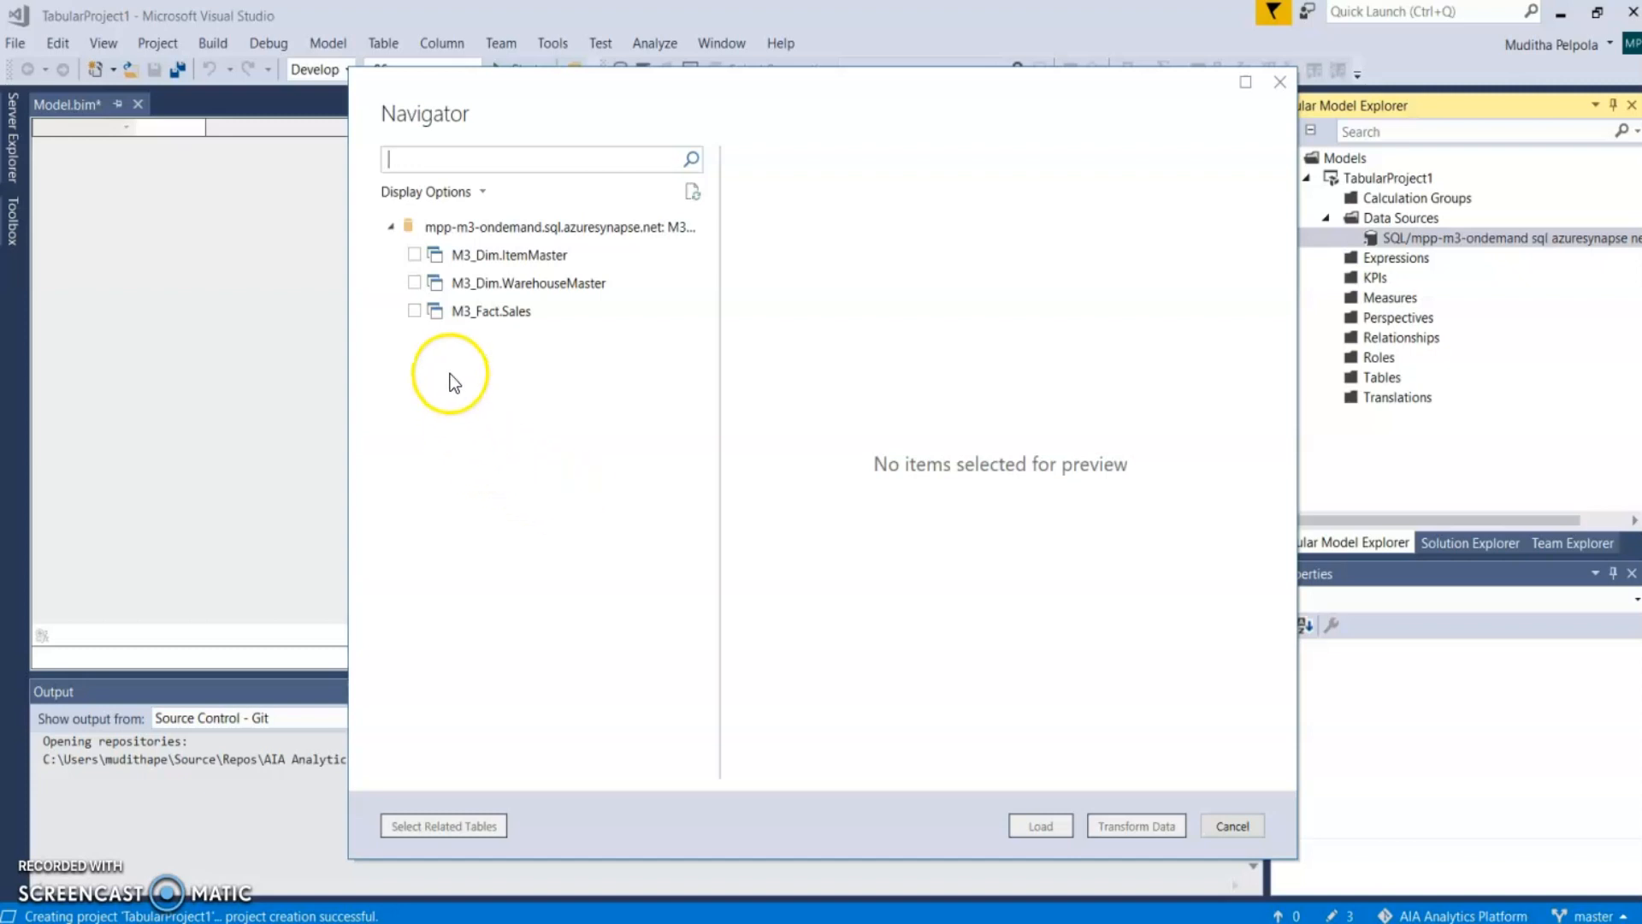
# Load M3_Dim.ItemMaster, M3_Dim.WarehouseMaster and M3_Fact.Sales into the model and close the processing report
pyautogui.click(414, 255)
pyautogui.click(415, 282)
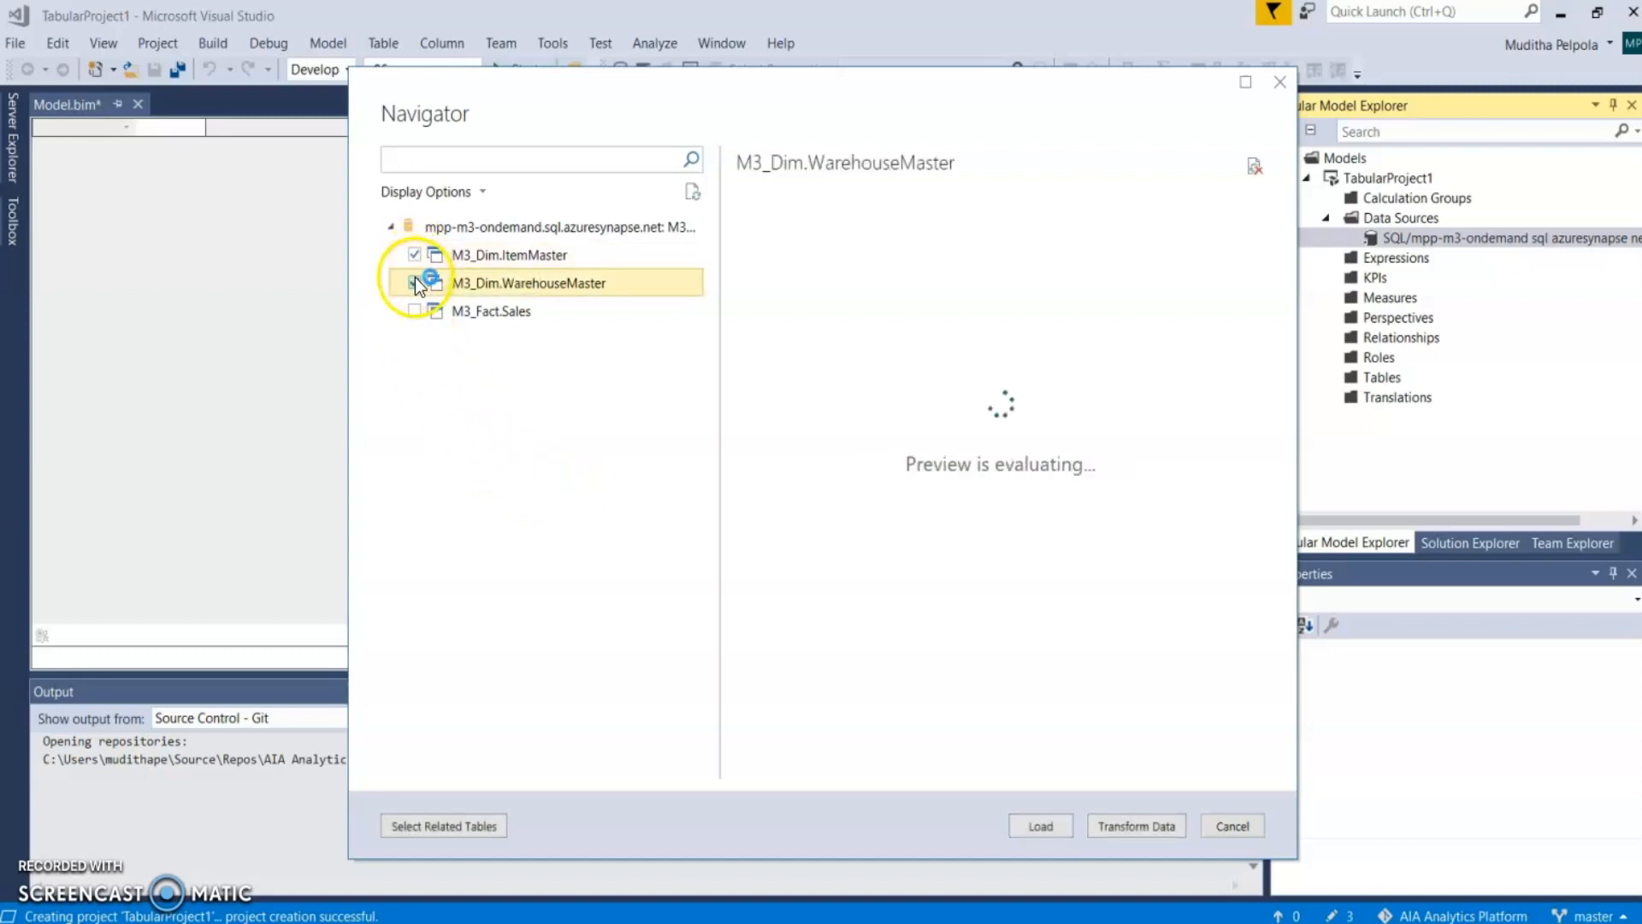
pyautogui.click(413, 311)
pyautogui.click(635, 315)
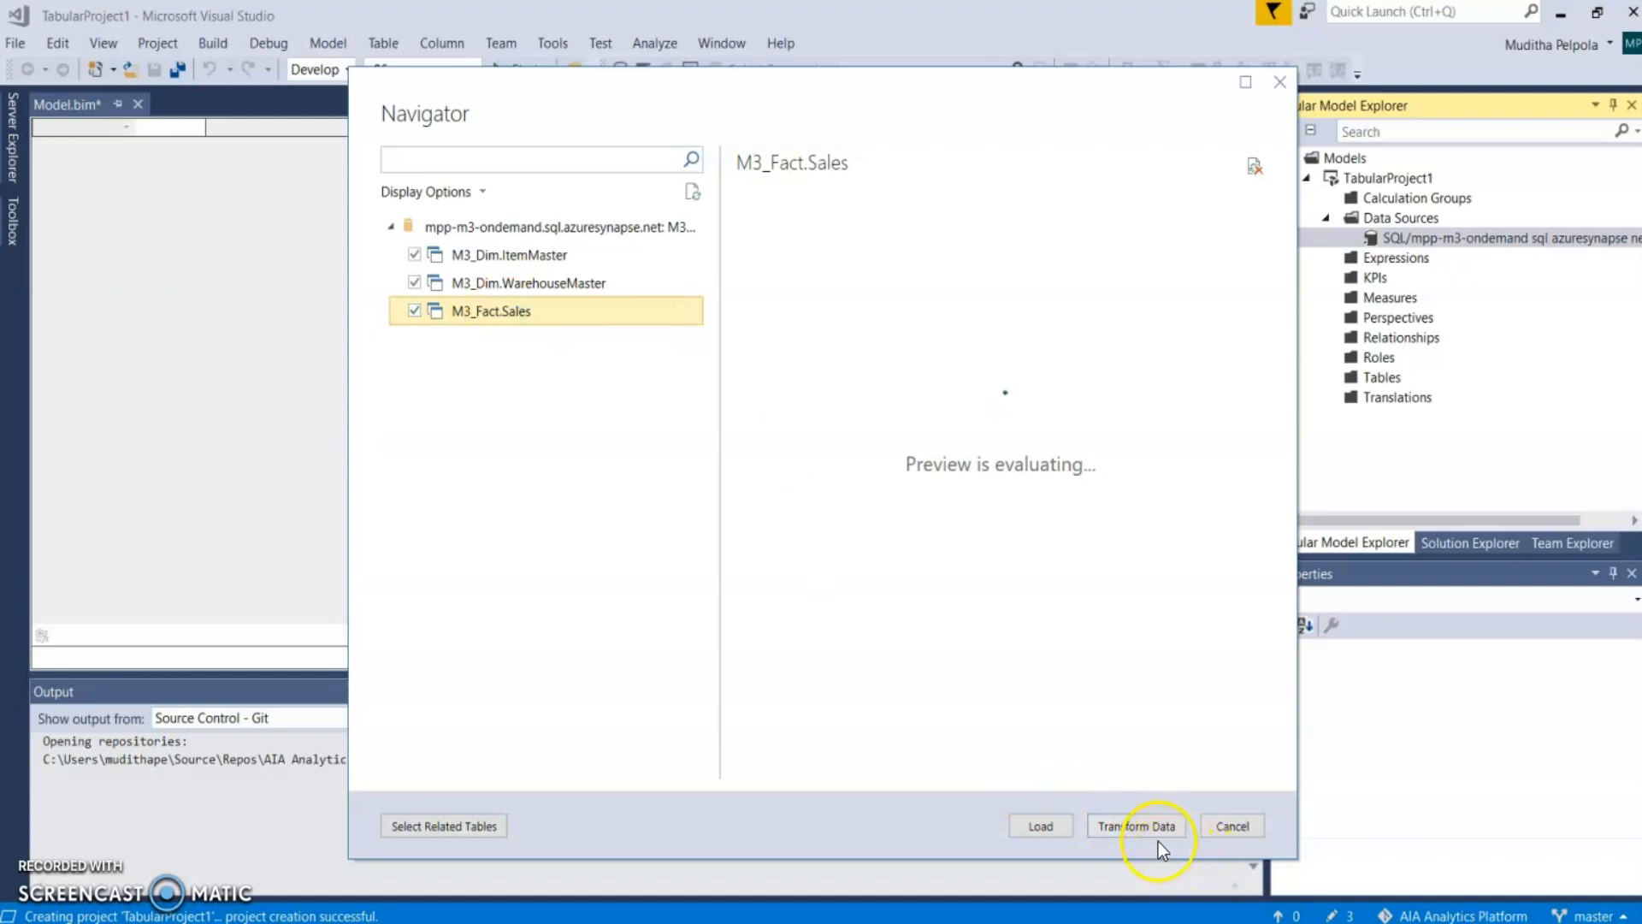
pyautogui.click(1045, 830)
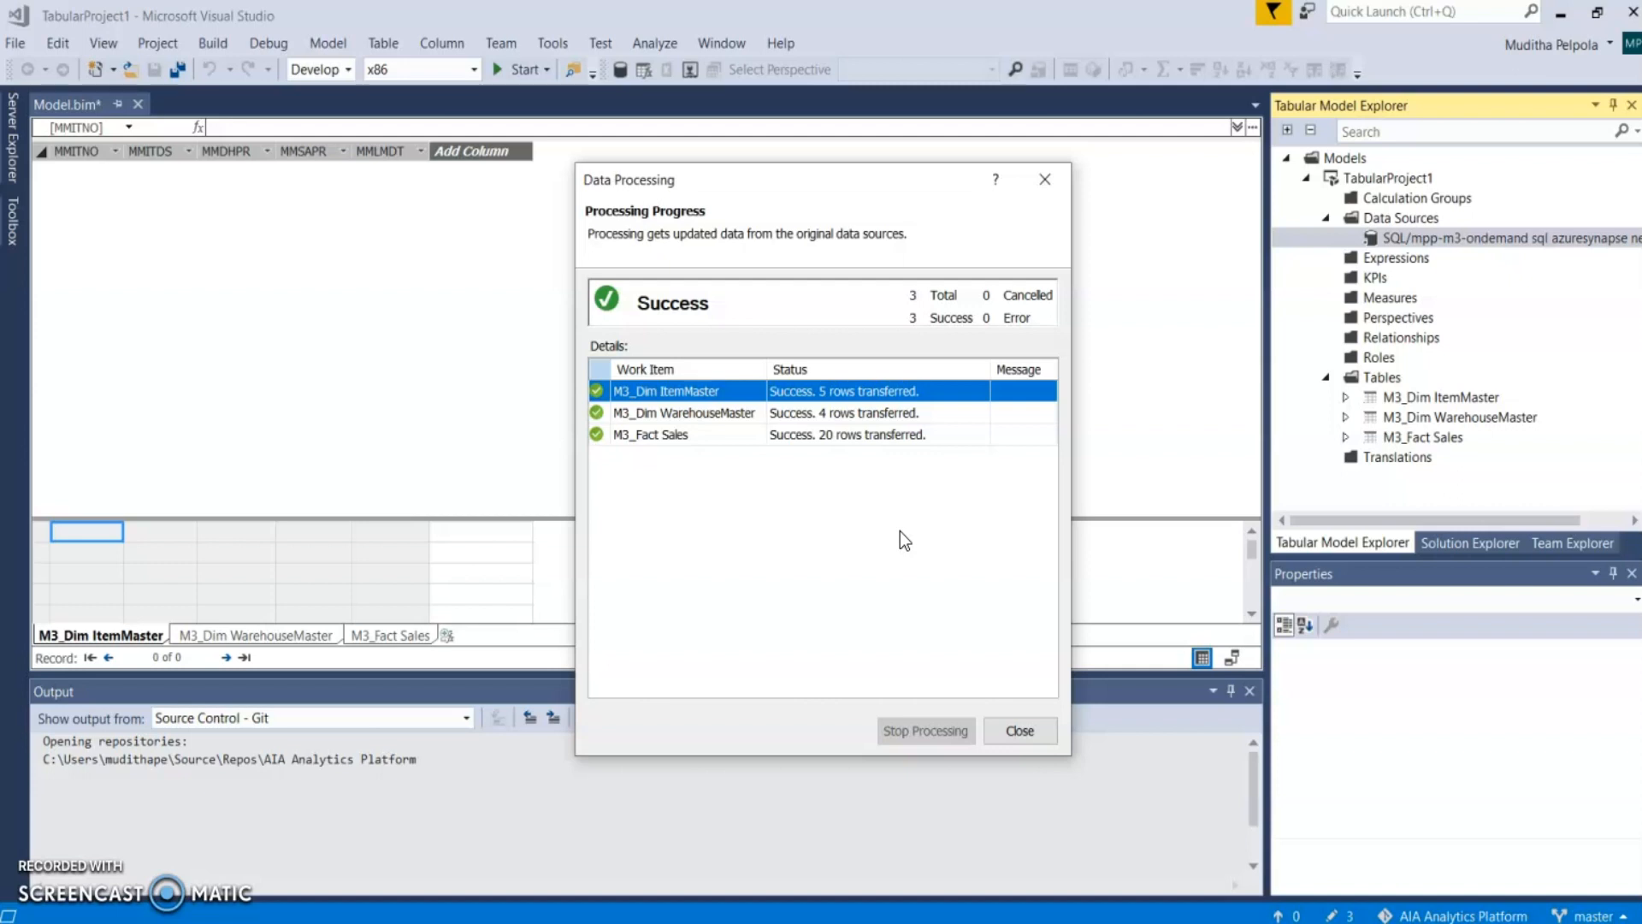
pyautogui.click(1008, 729)
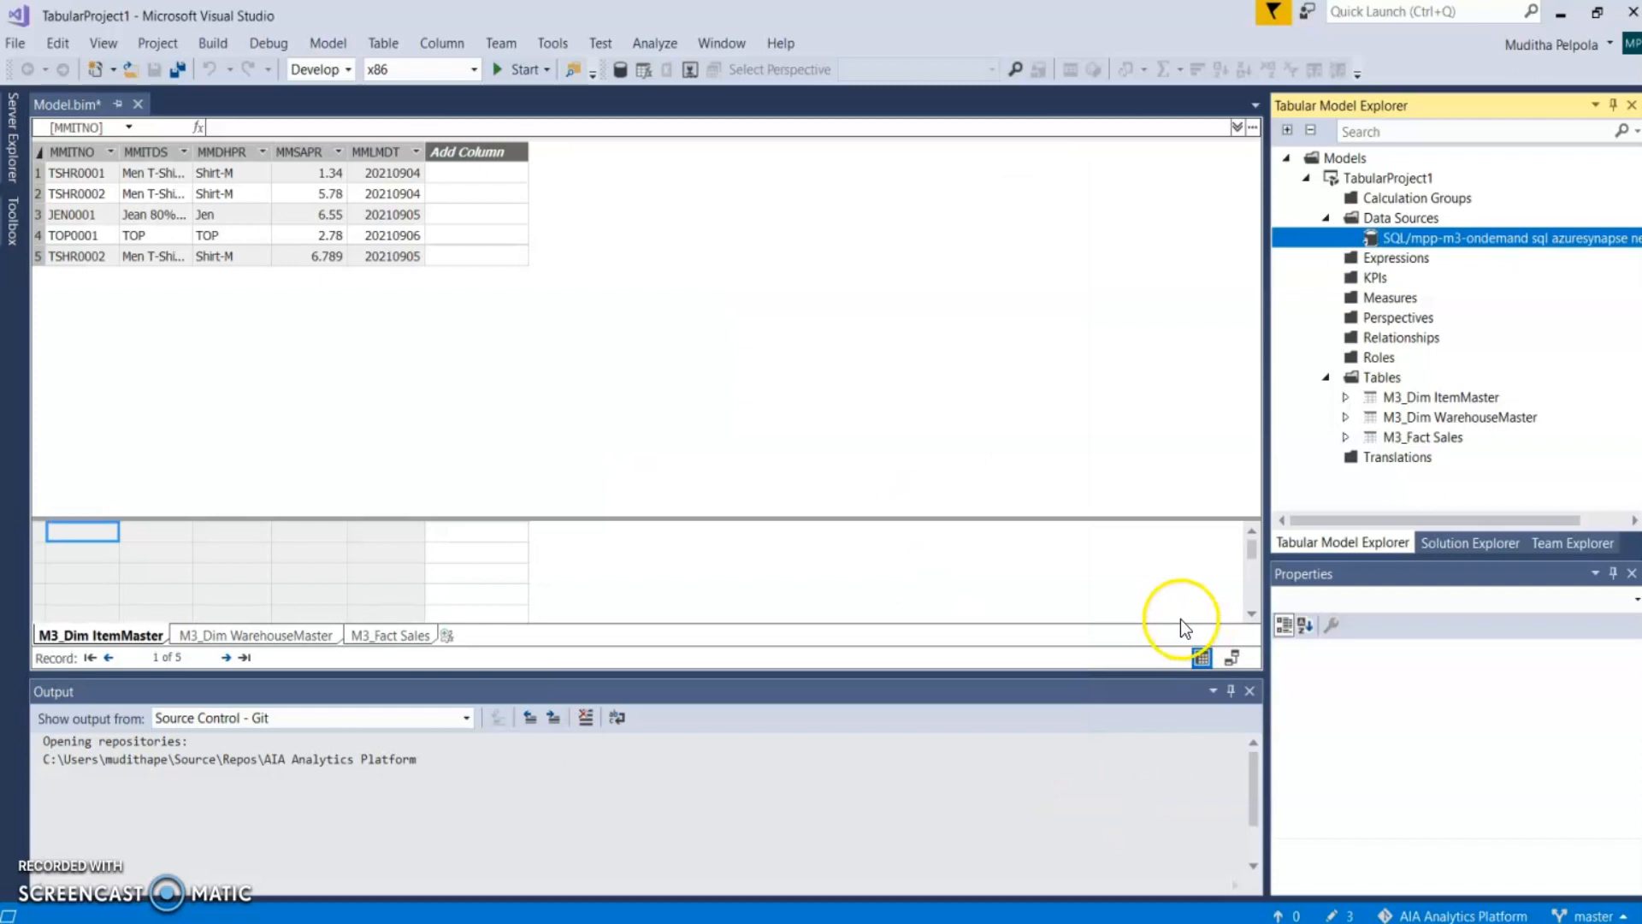
# In the diagram view, place M3_Fact Sales below the two dimension tables and relate ItemMaster's MMITNO to its OBITNO column
pyautogui.click(1231, 657)
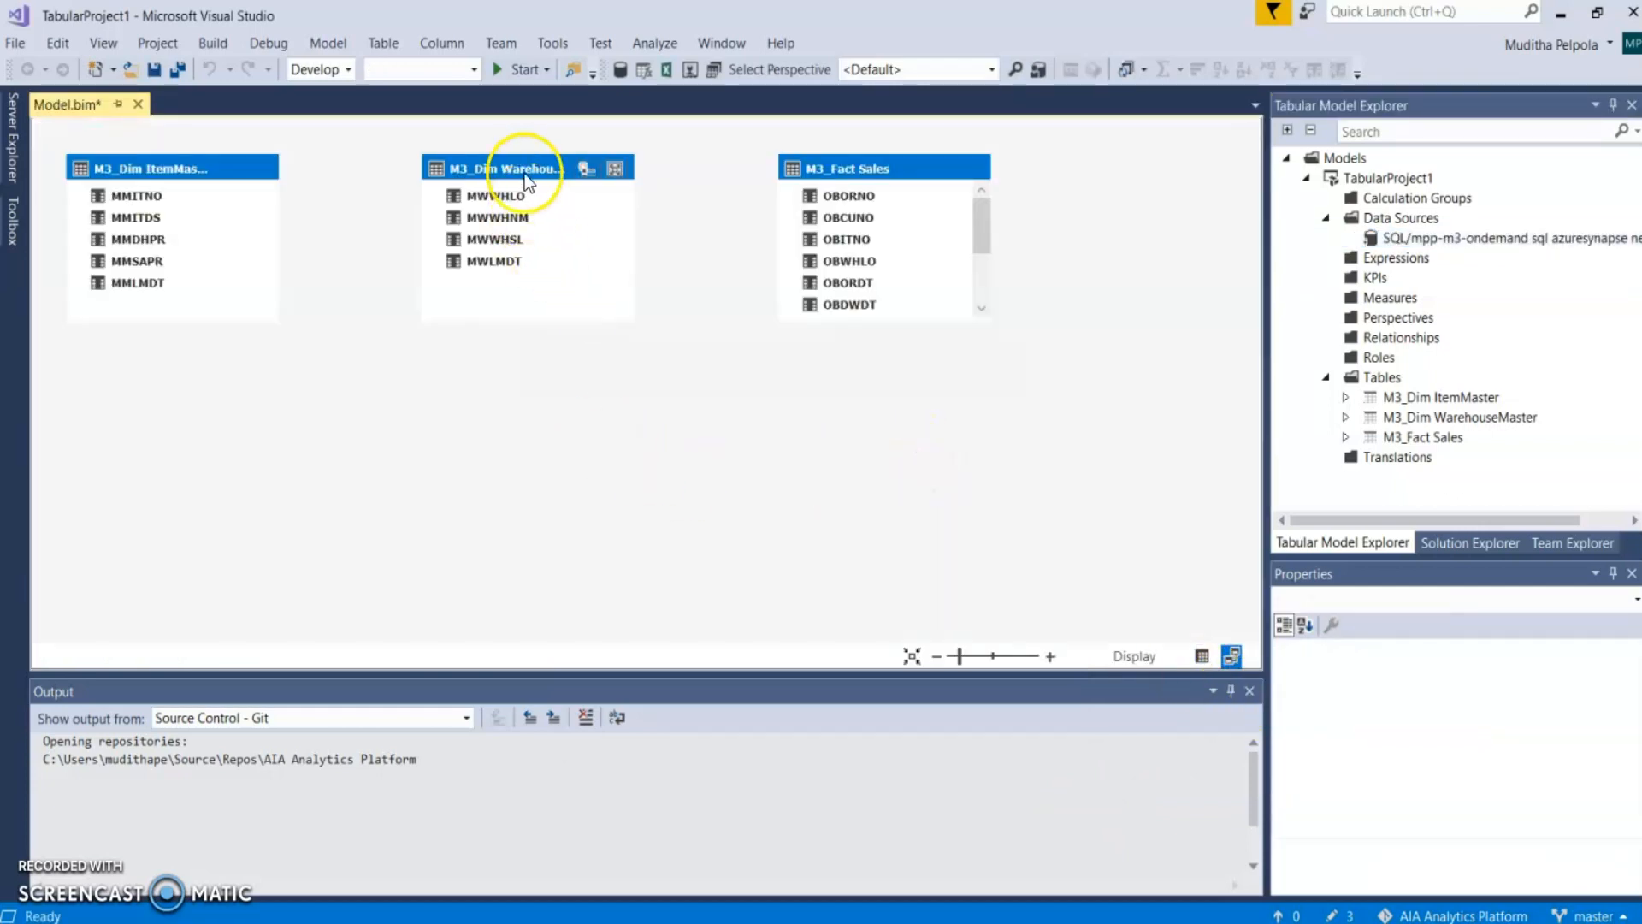
pyautogui.moveTo(520, 171); pyautogui.dragTo(495, 171)
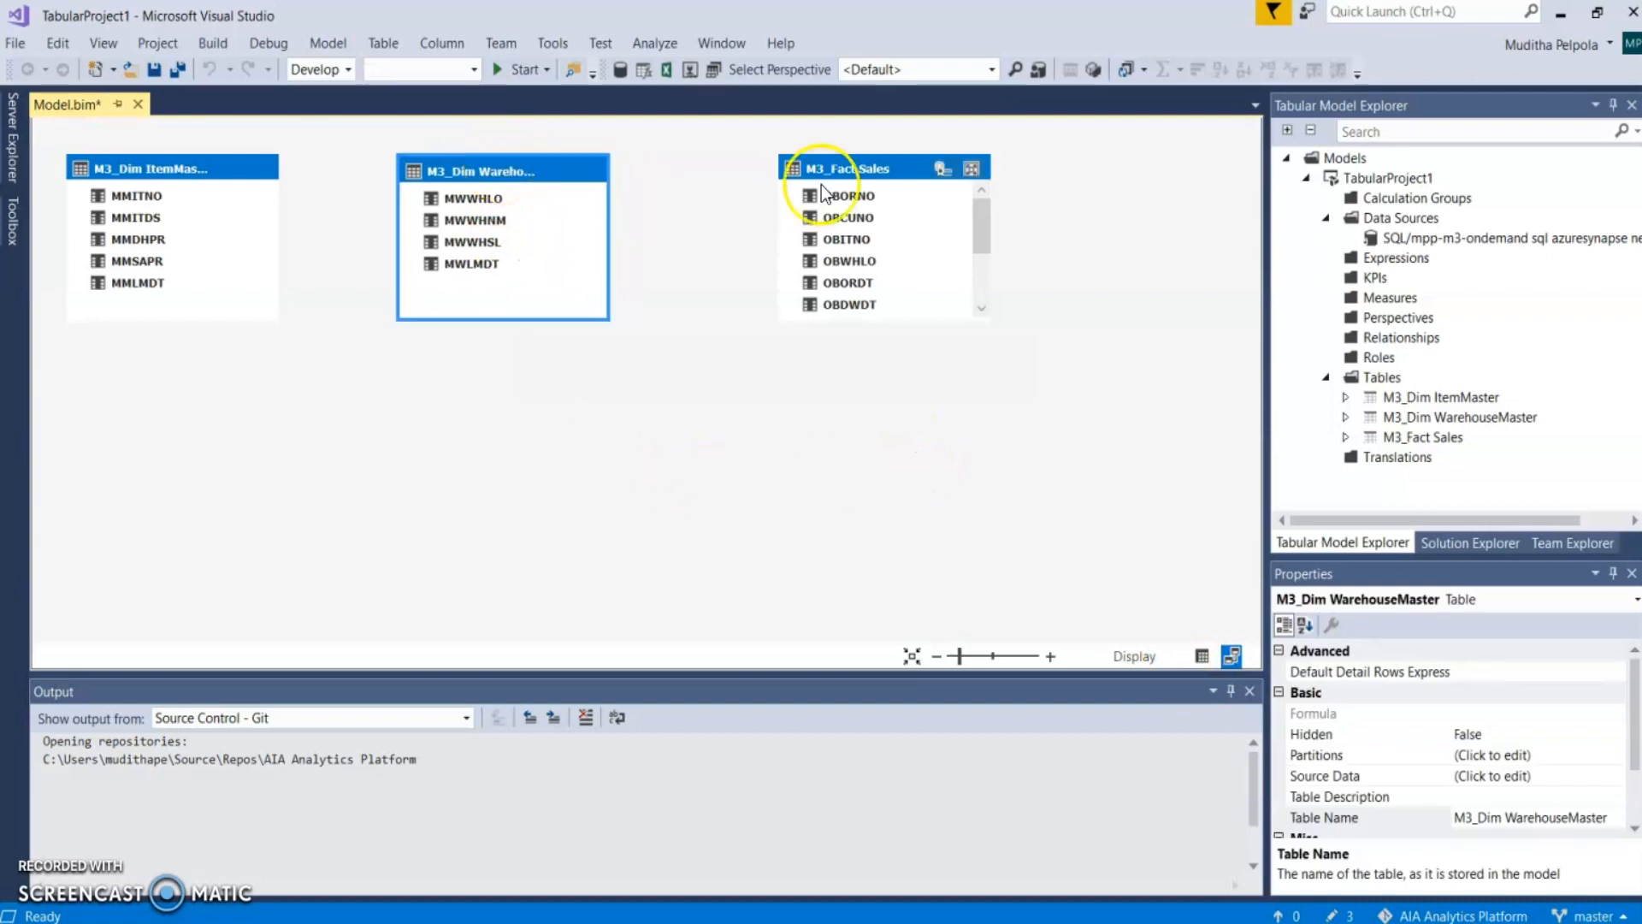
pyautogui.moveTo(840, 176); pyautogui.dragTo(276, 411)
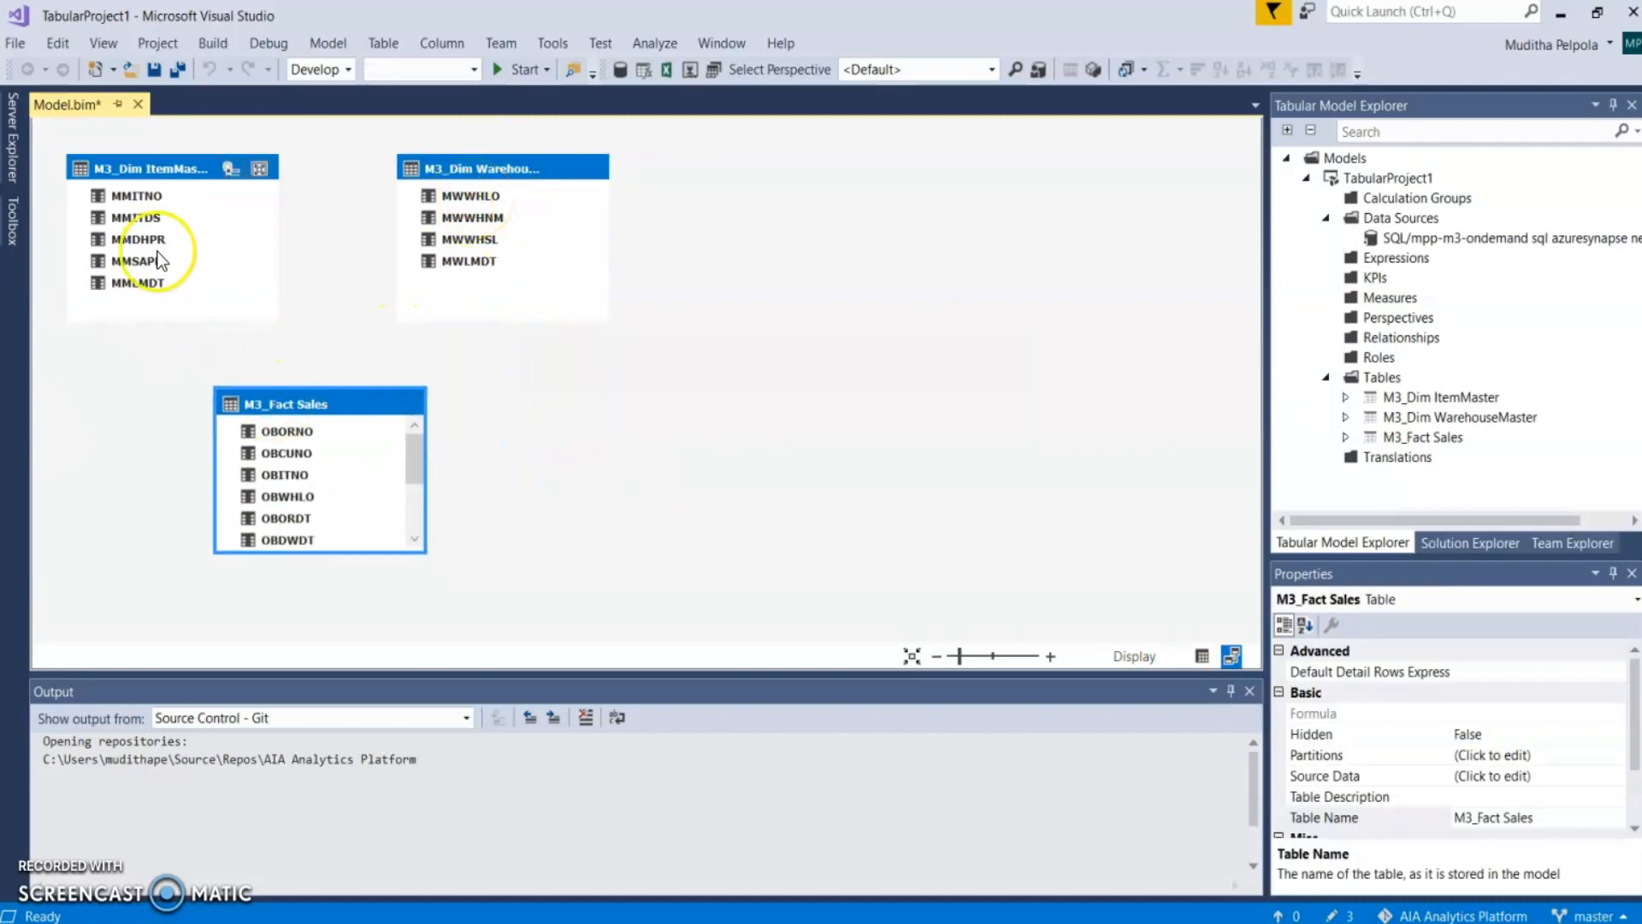
pyautogui.moveTo(135, 199); pyautogui.dragTo(282, 472)
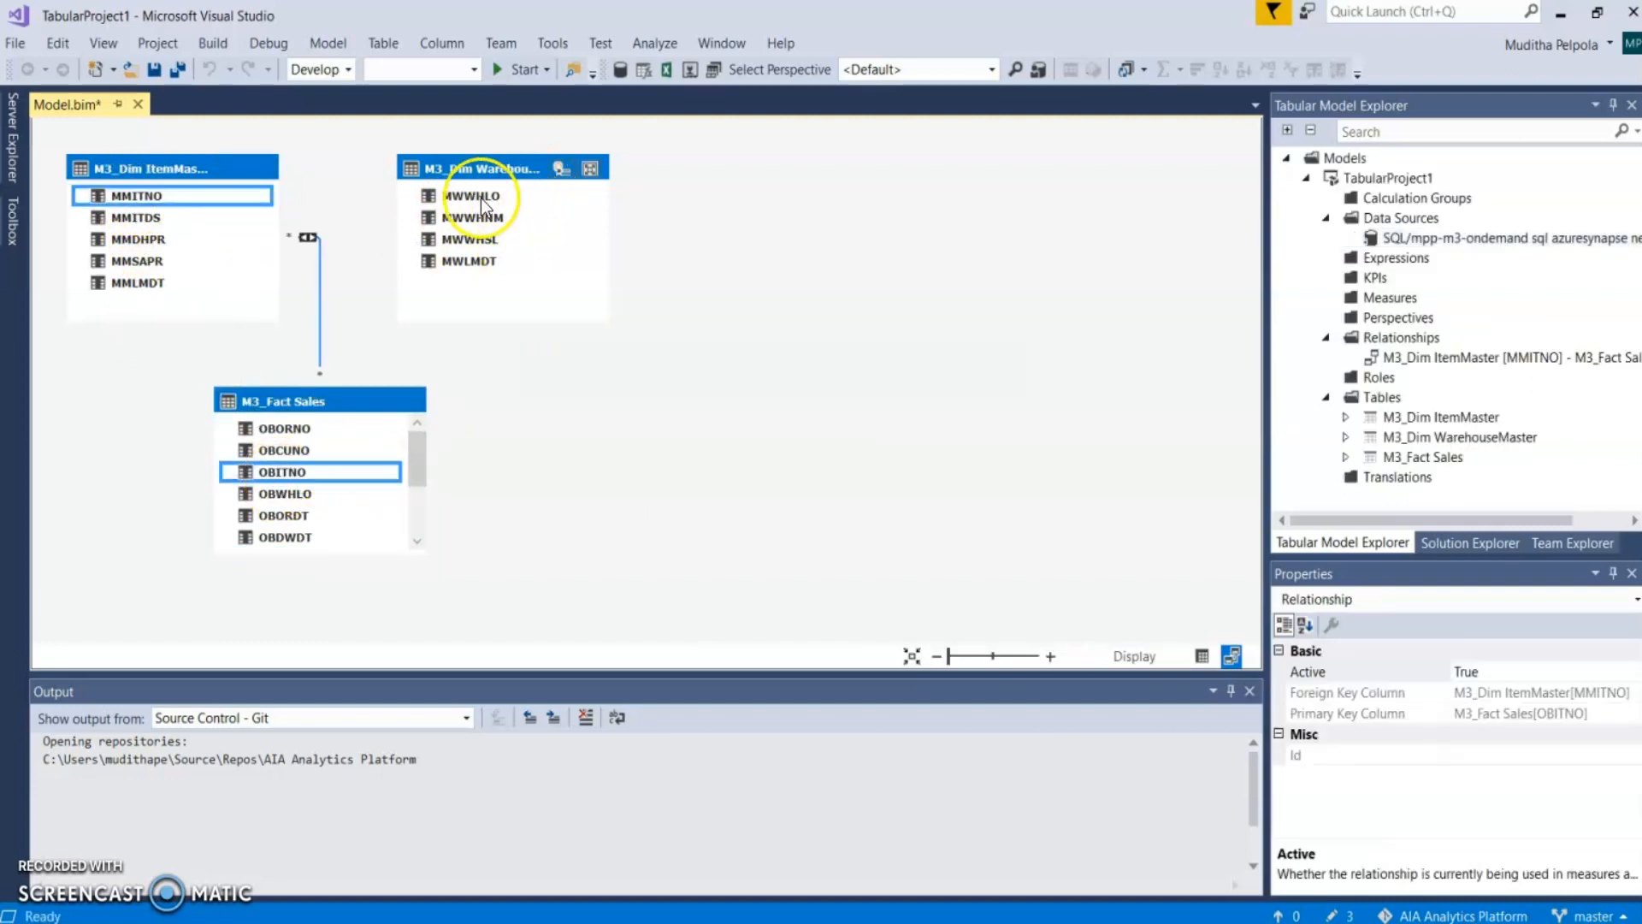
# Examine the cardinality and filter direction options of the relationship between MMITNO and OBITNO
pyautogui.doubleClick(318, 301)
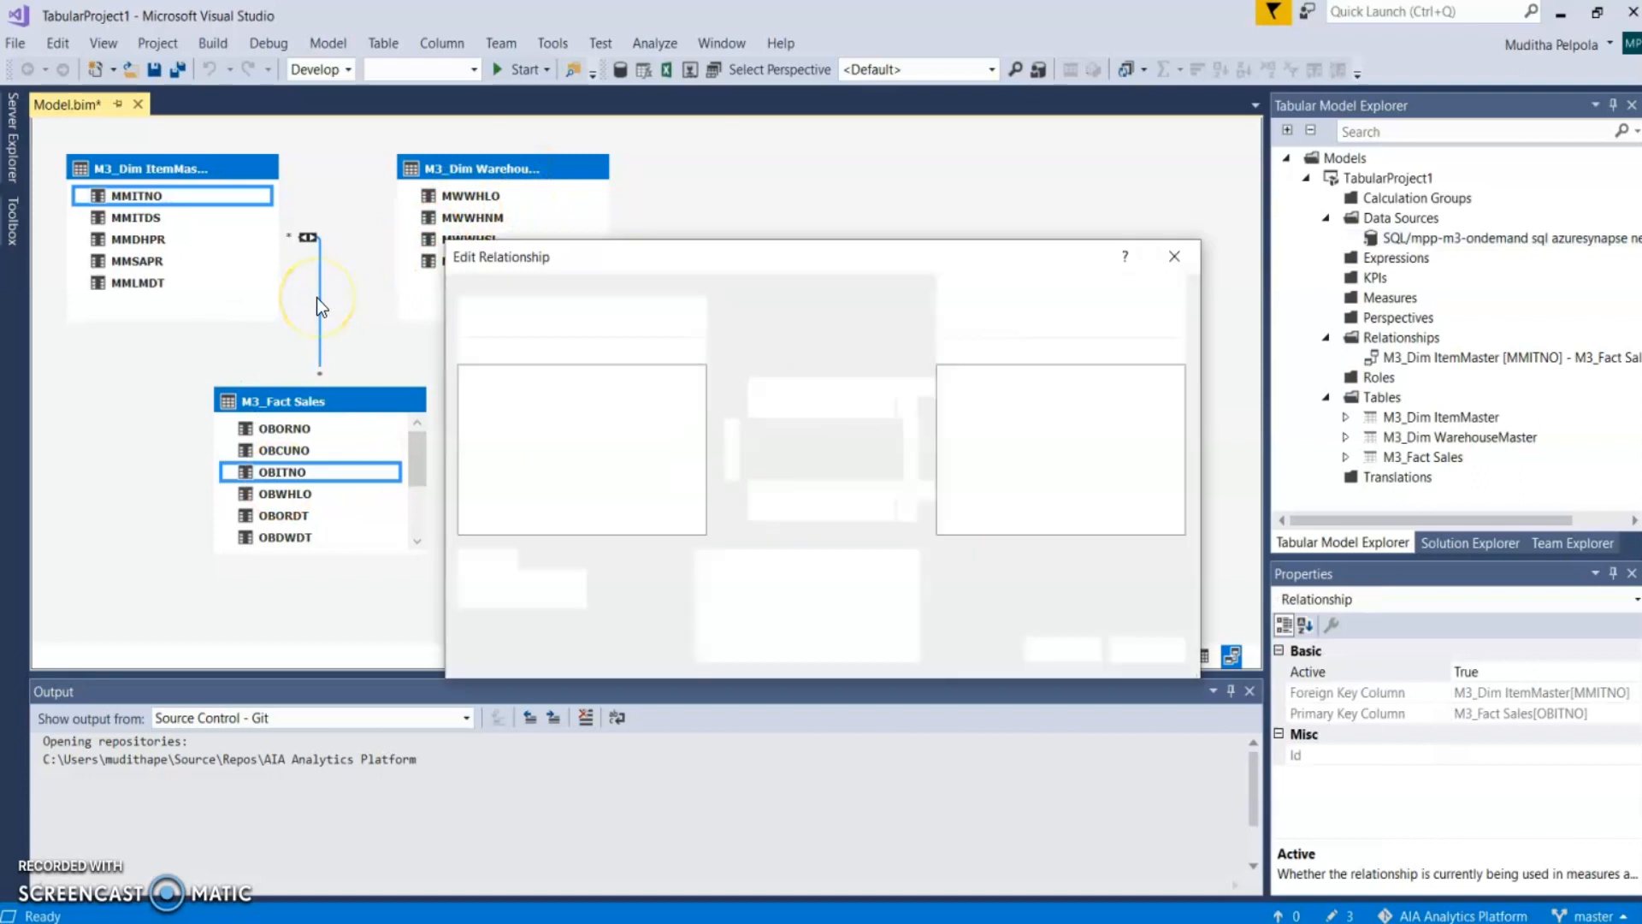
pyautogui.click(796, 410)
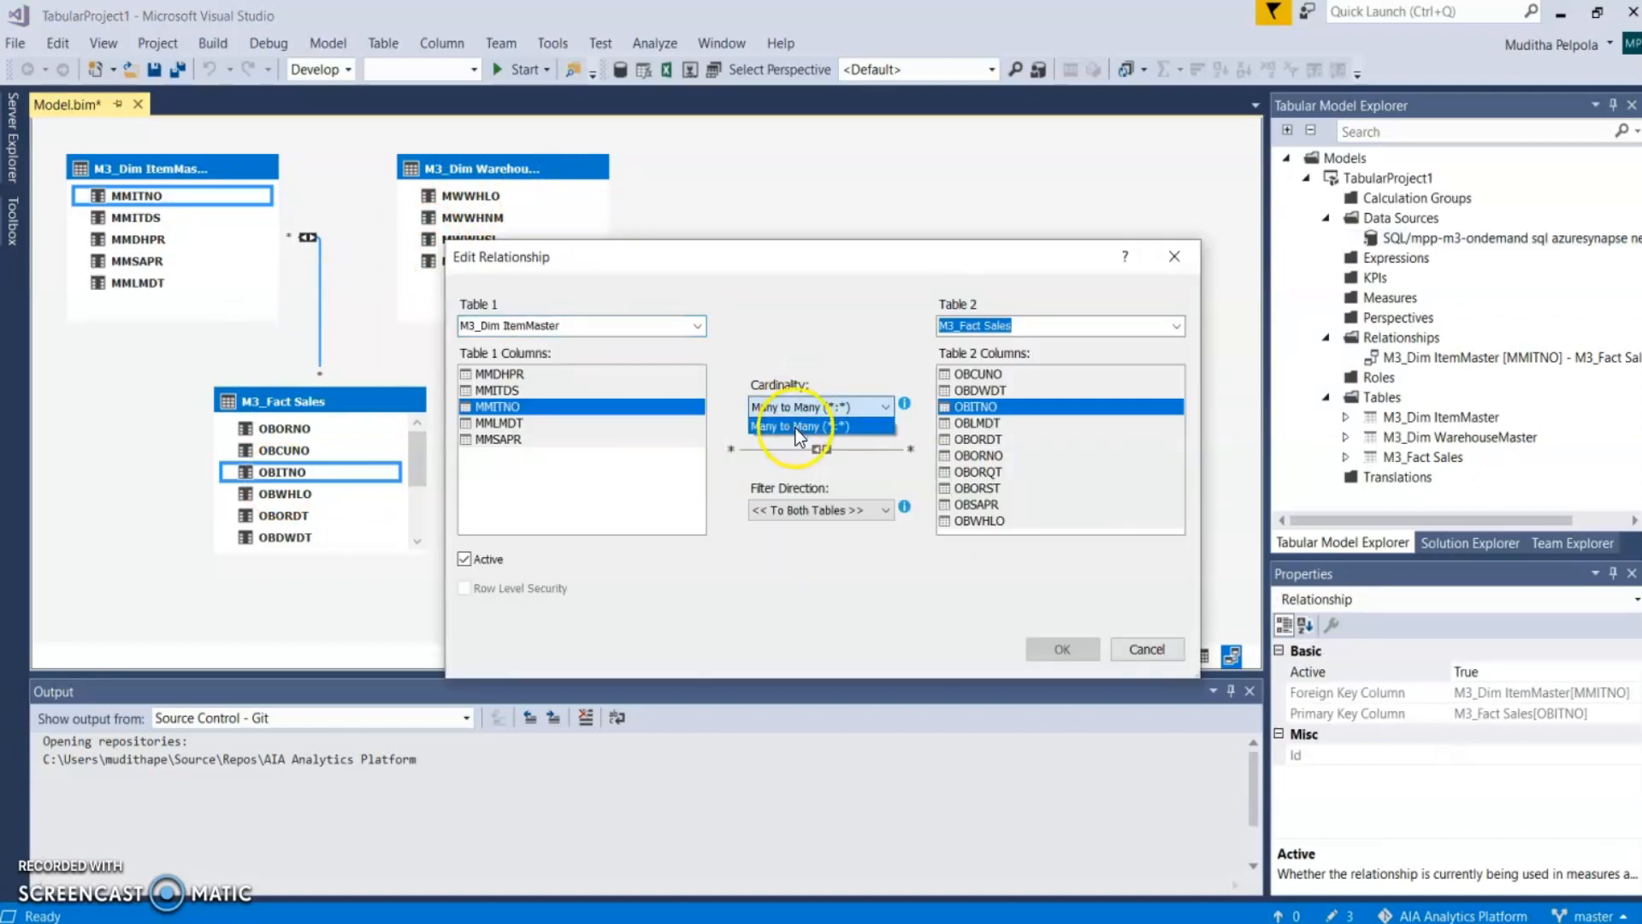
pyautogui.click(797, 410)
pyautogui.moveTo(825, 249); pyautogui.dragTo(864, 109)
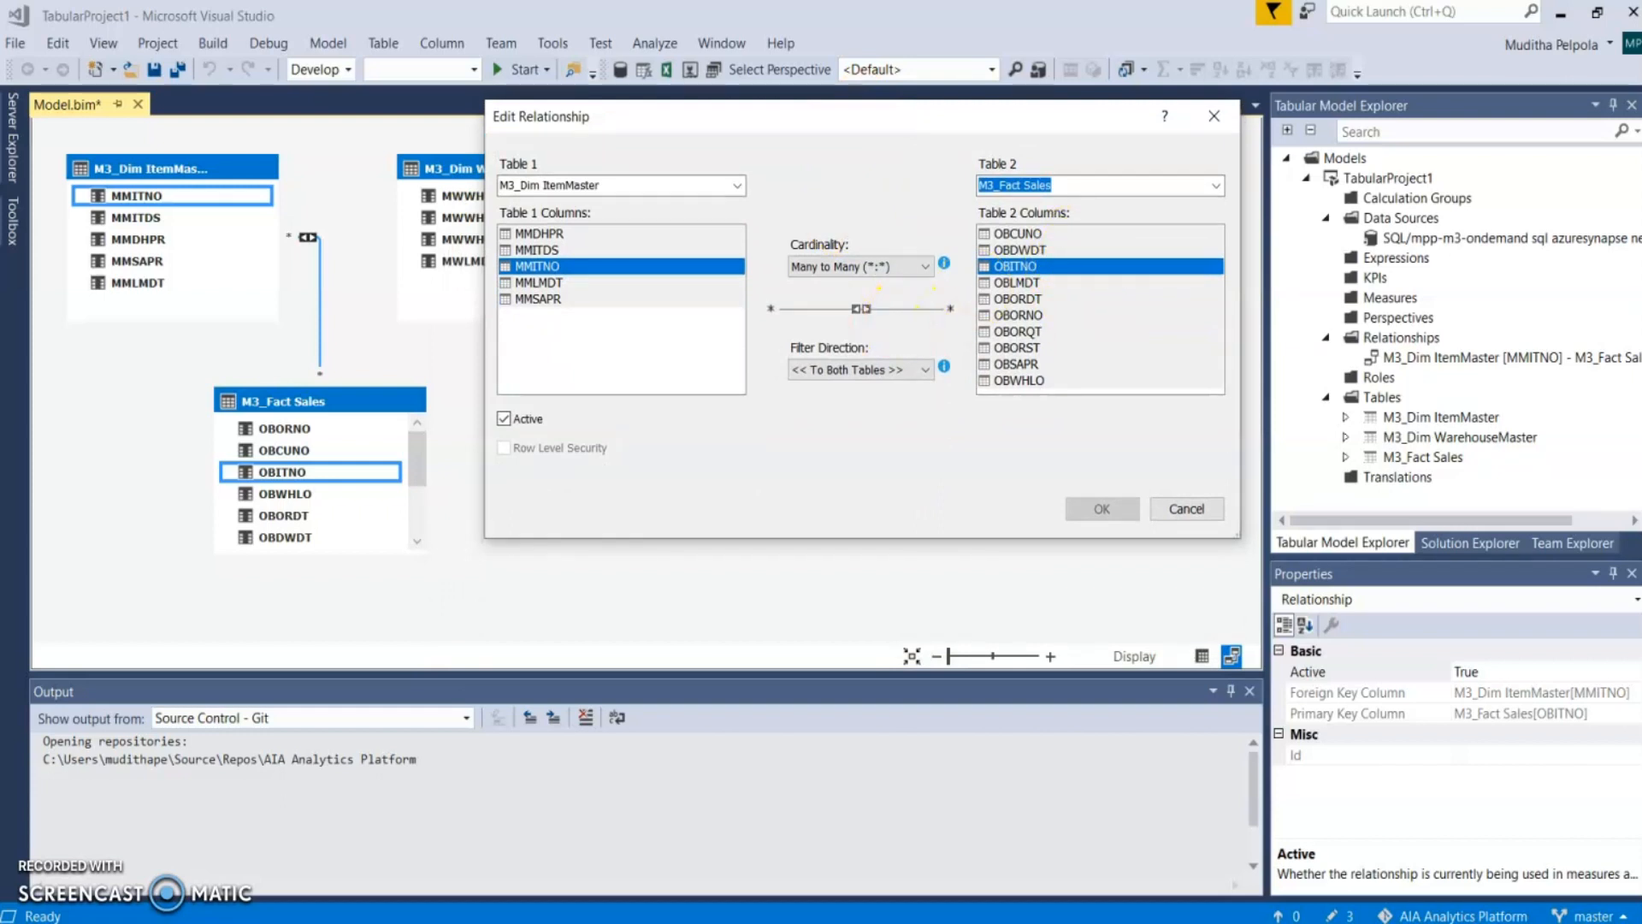
pyautogui.moveTo(832, 139); pyautogui.dragTo(526, 82)
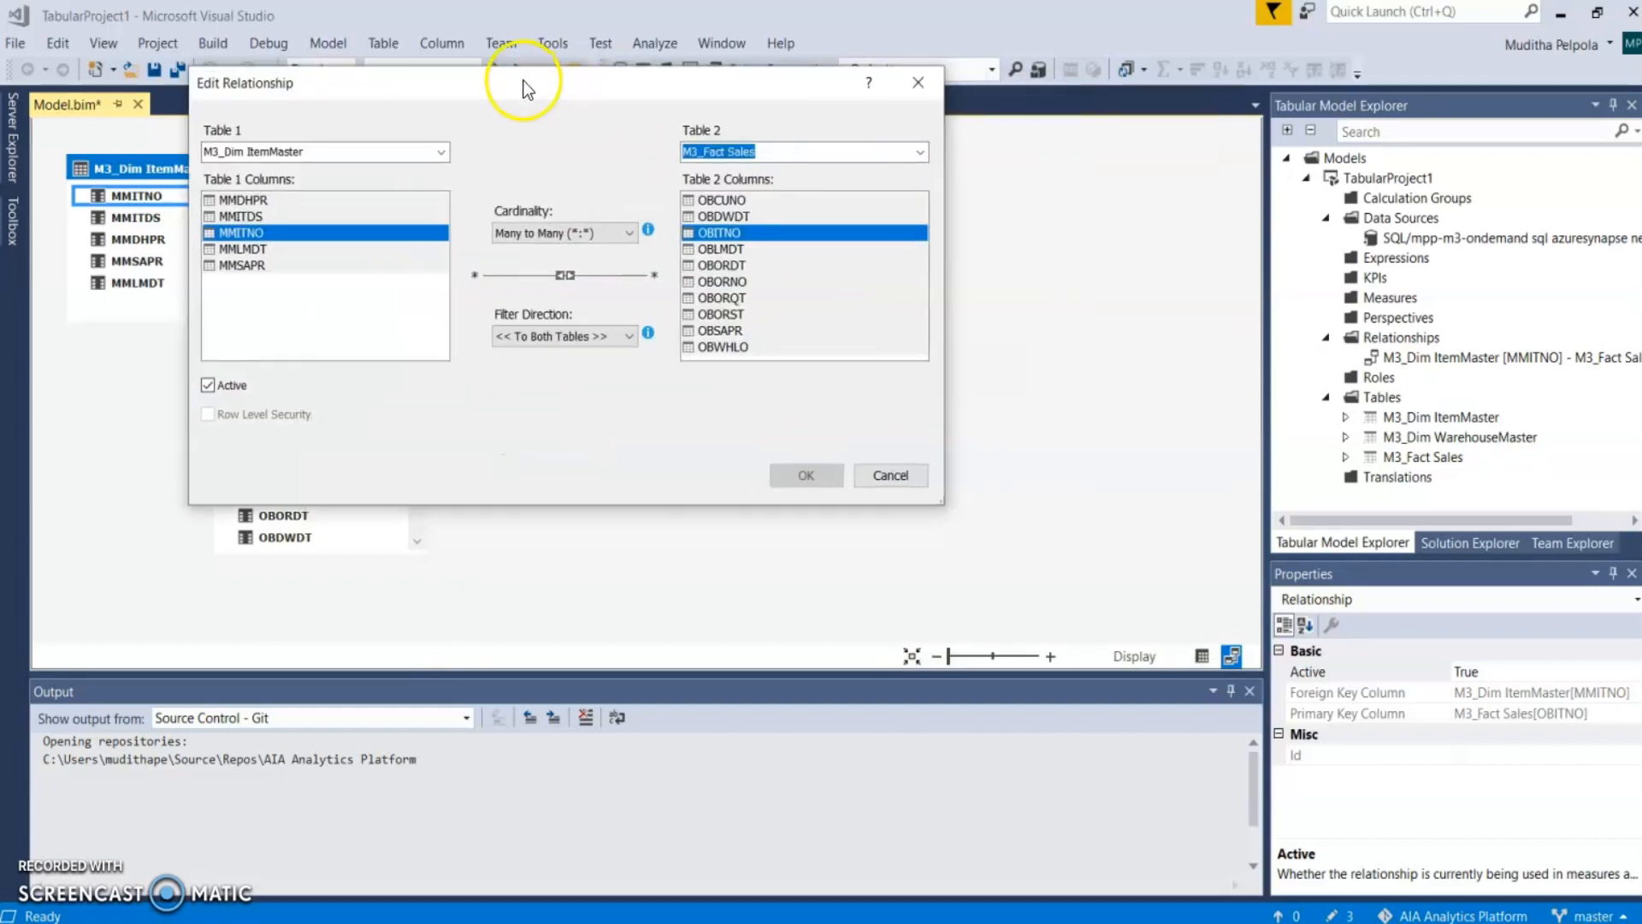
pyautogui.click(505, 334)
pyautogui.click(506, 354)
pyautogui.click(834, 477)
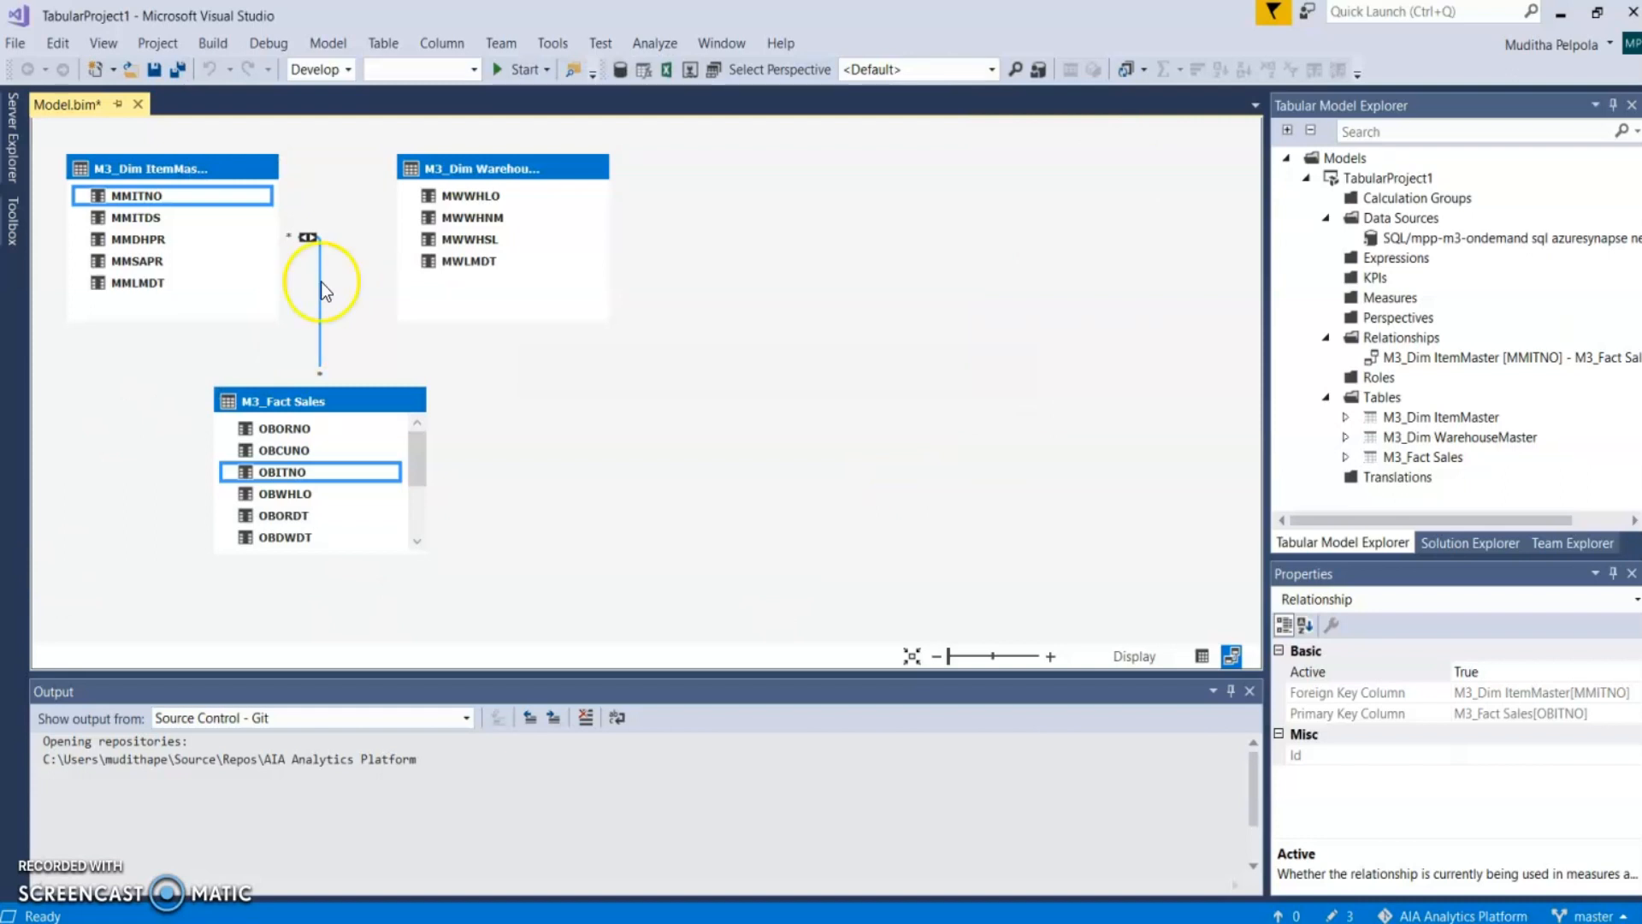
# Create a relationship between MWWHLO in M3_Dim WarehouseMaster and OBWHLO in M3_Fact Sales
pyautogui.moveTo(499, 197); pyautogui.dragTo(306, 495)
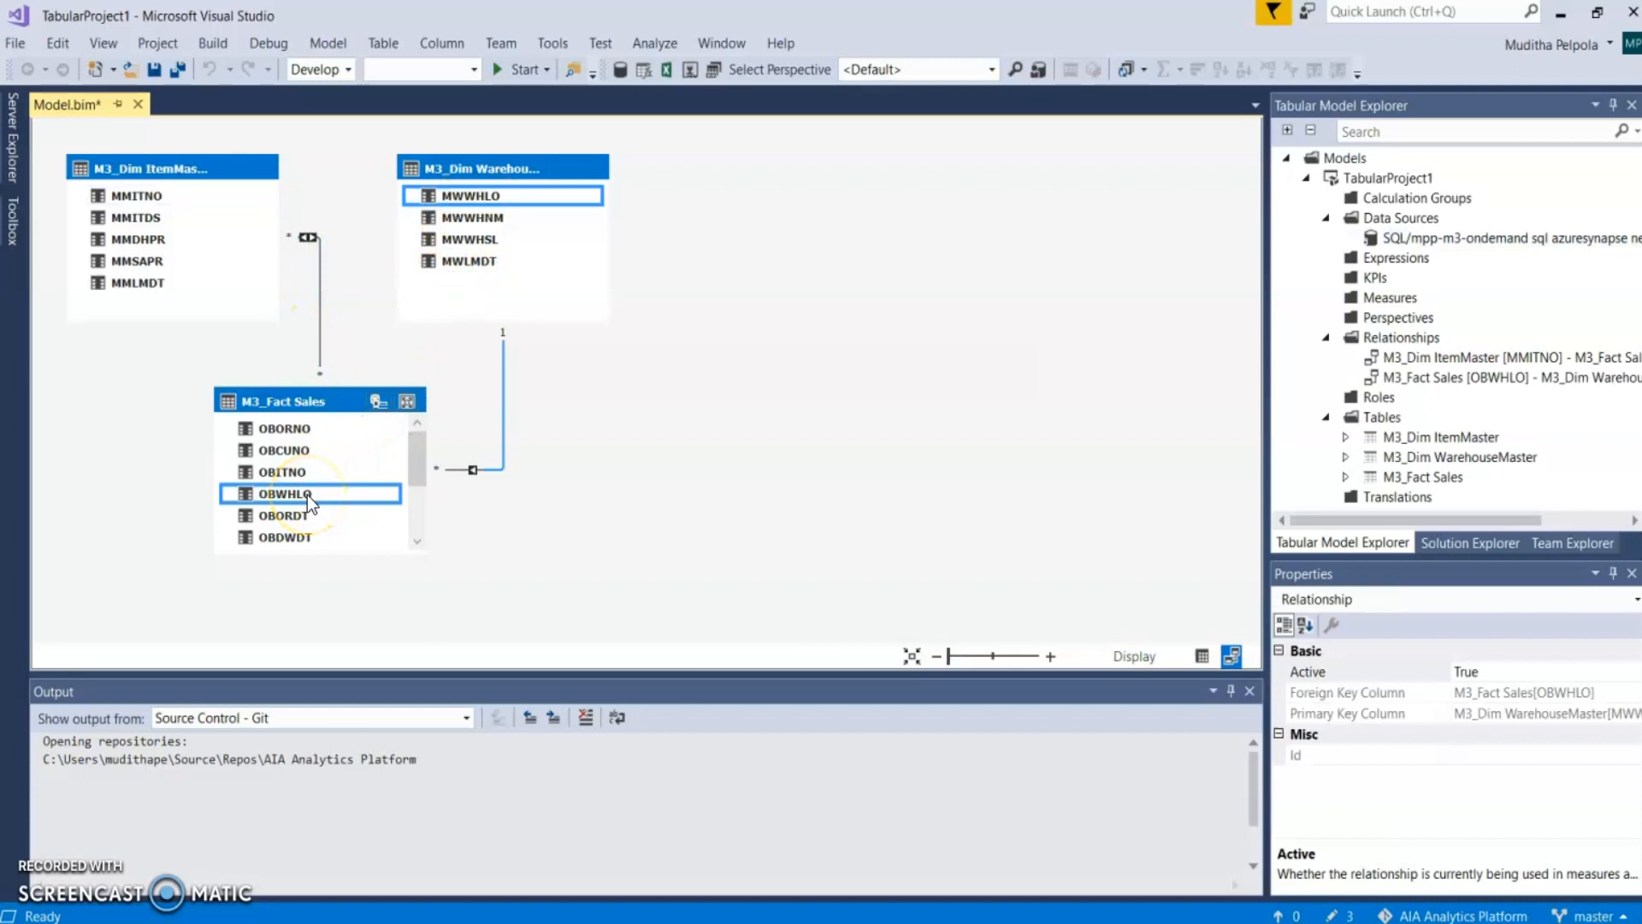